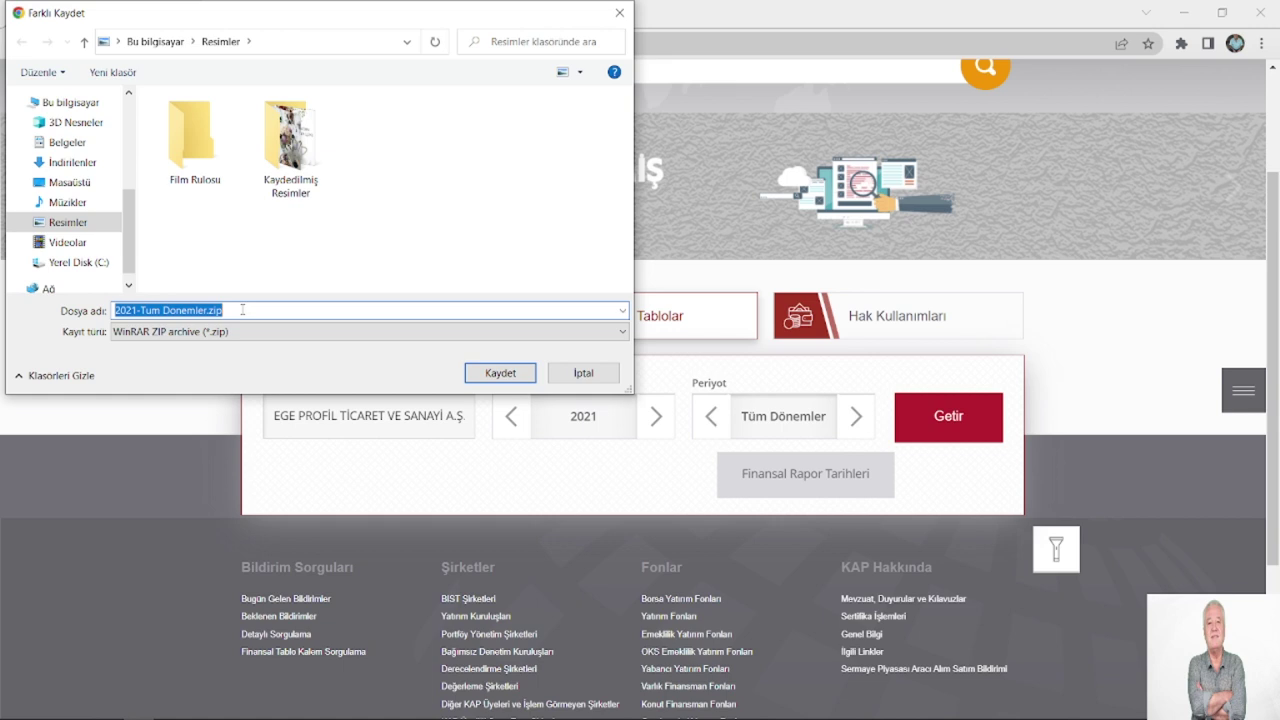
text(EG)
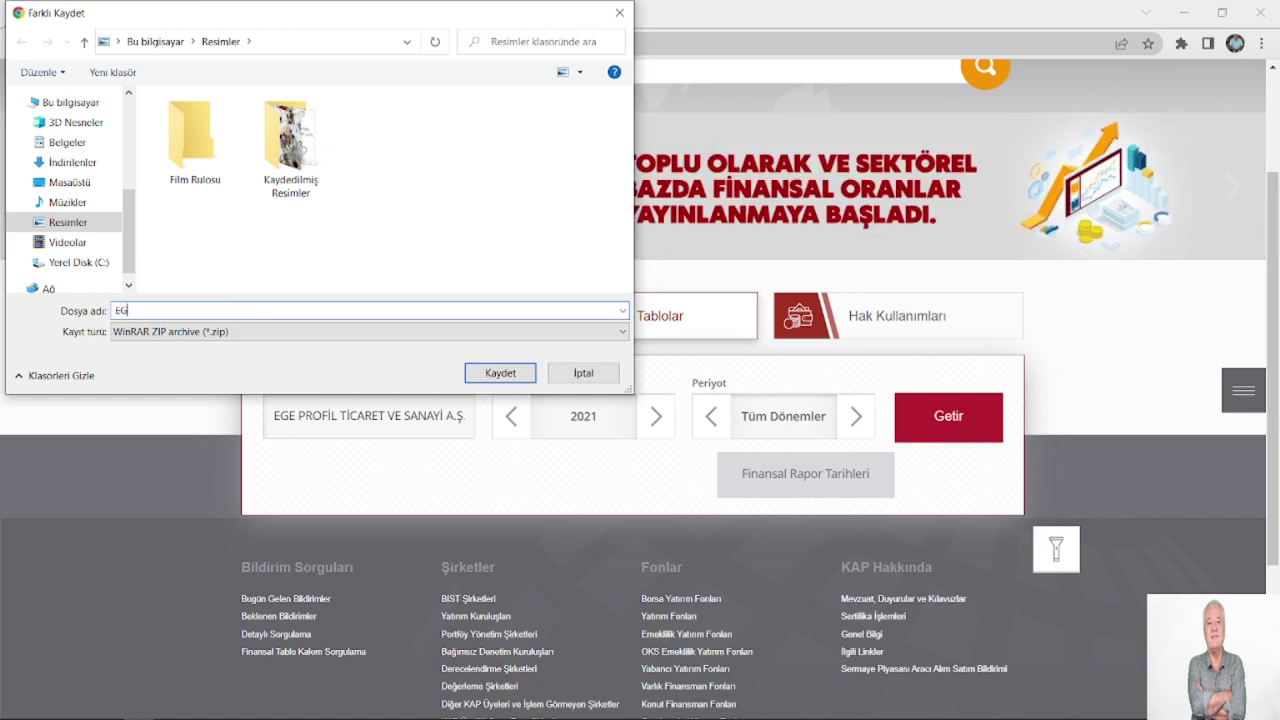
text(PRO)
key(BackSpace)
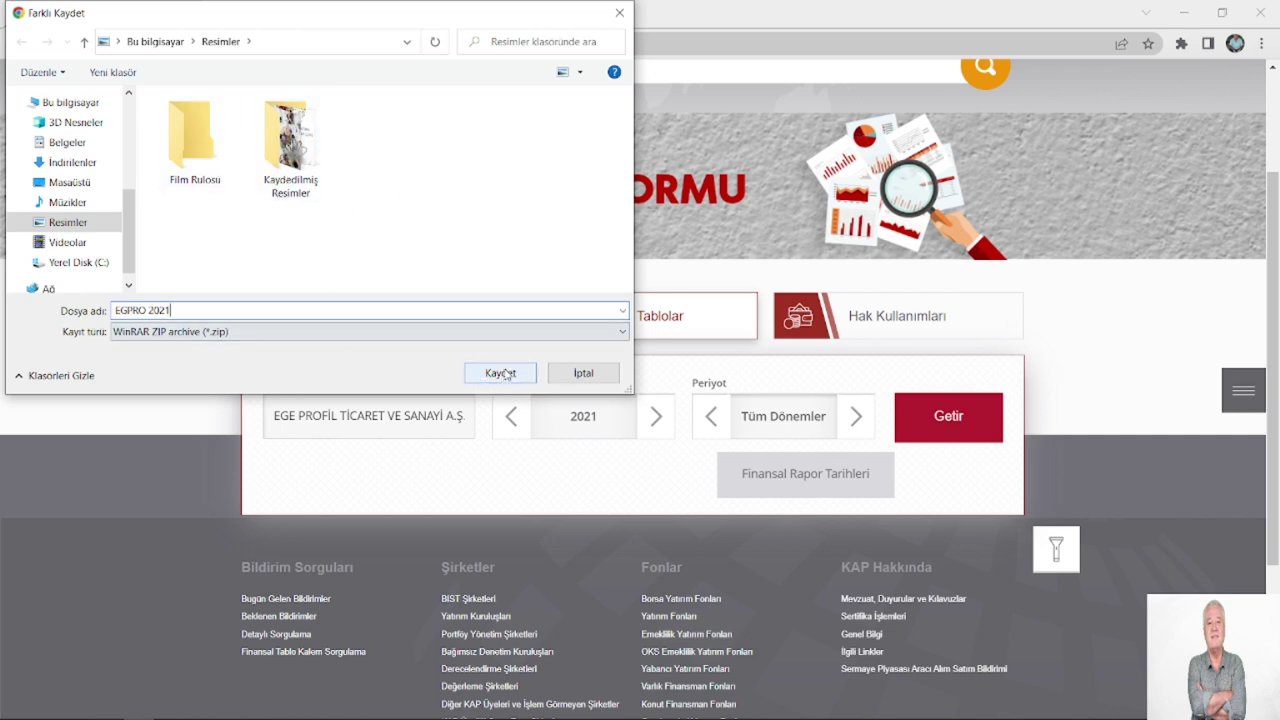
click(584, 373)
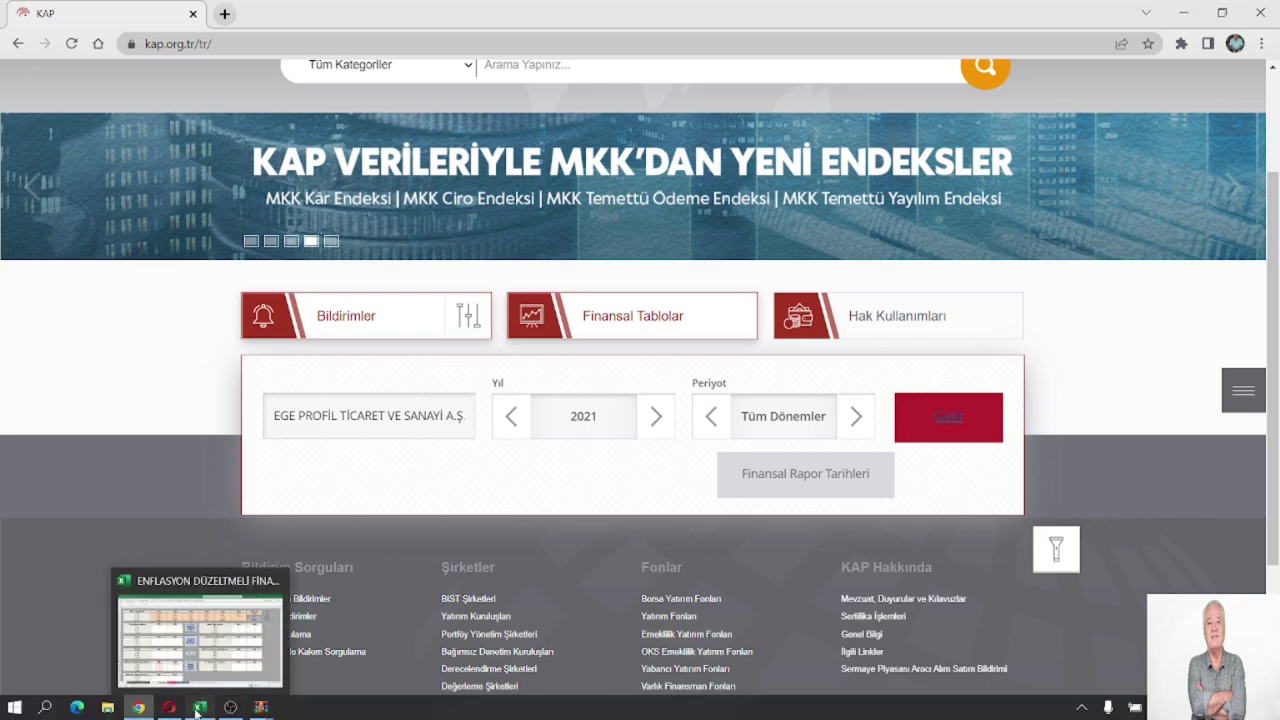
Switch to the Excel workbook and bring up the EGE PROFİL YAPILDI.zip archive to view its 2021 contents.
click(198, 710)
mouse_move(261, 707)
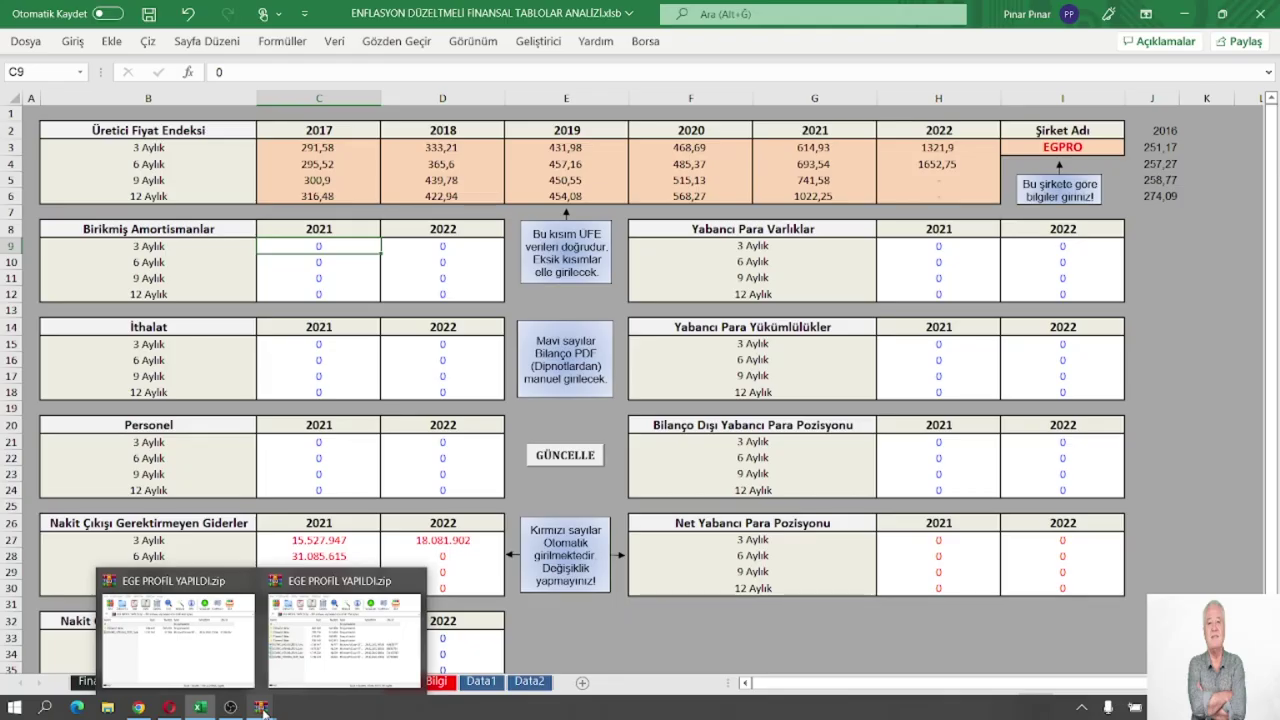
click(325, 655)
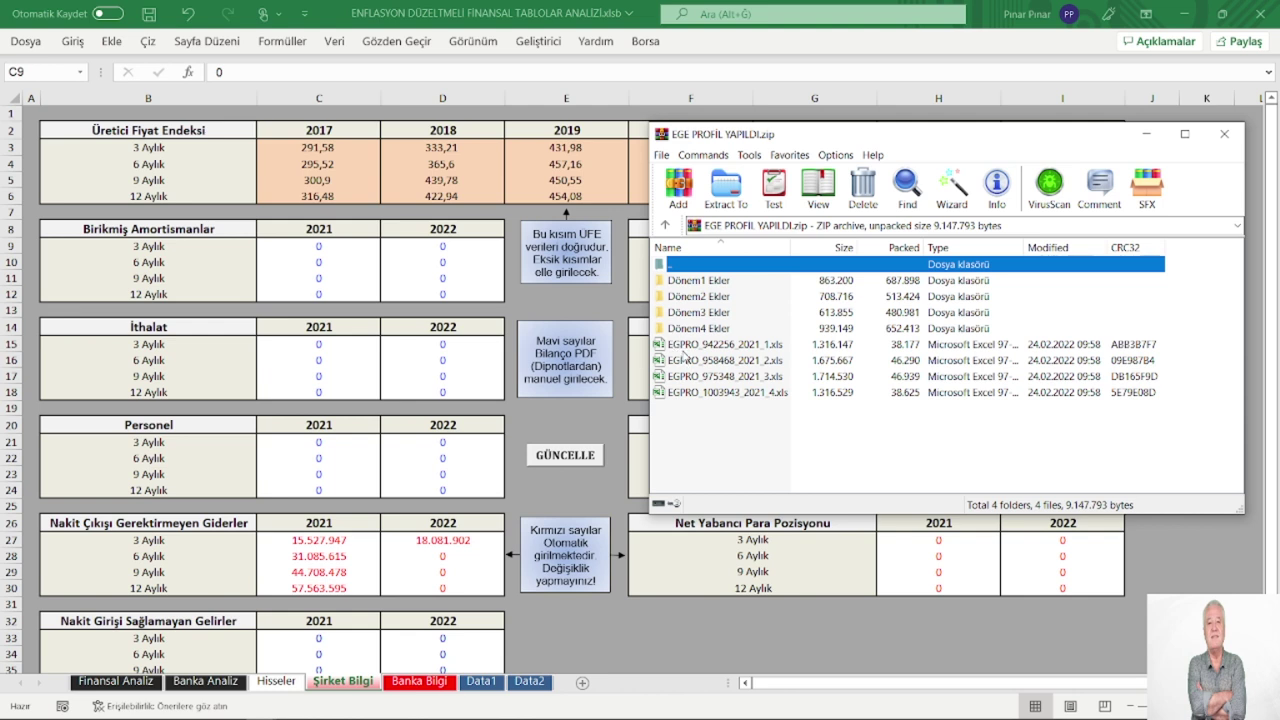
Look over the Data1 sheet of the workbook and return to the Şirket Bilgi sheet.
click(474, 684)
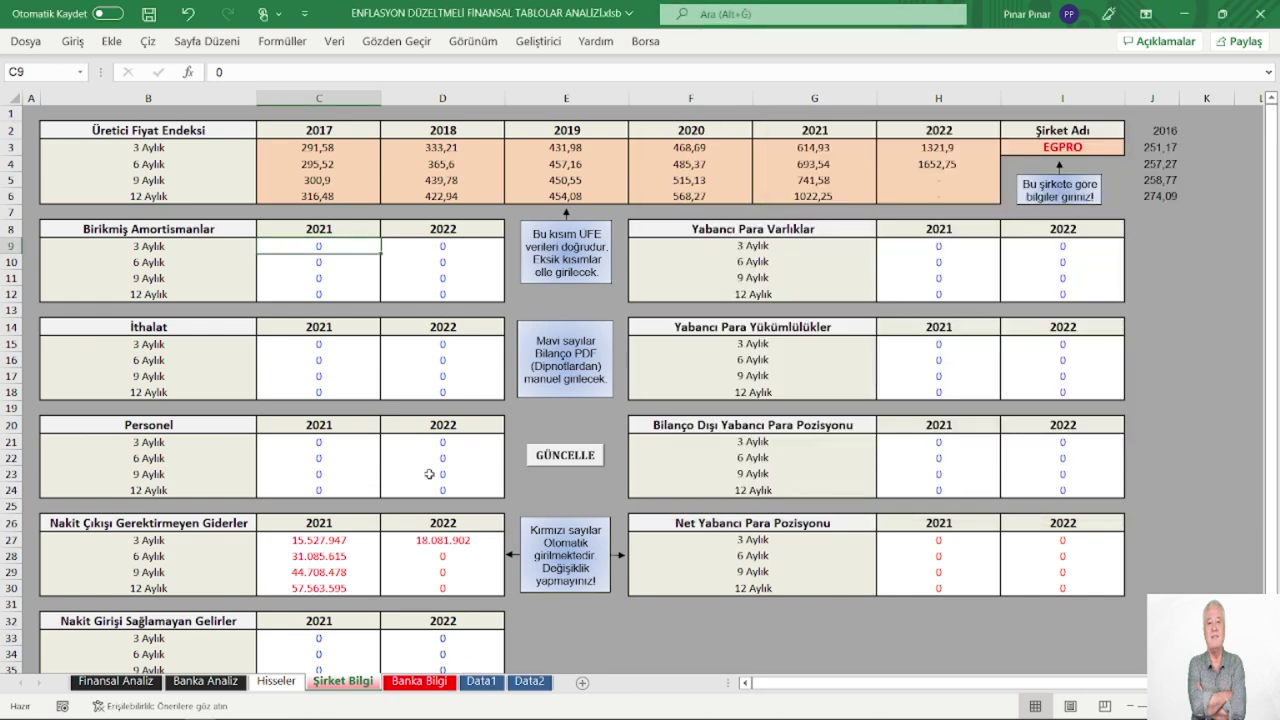
click(480, 680)
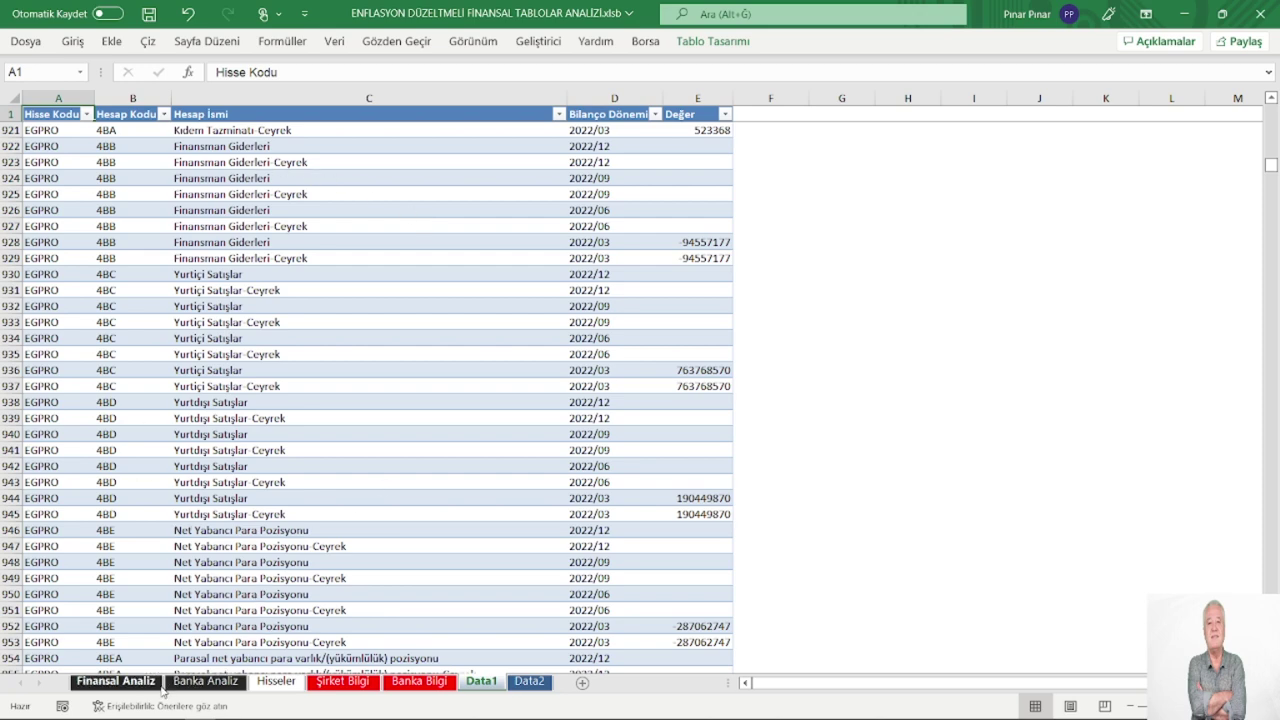
click(345, 684)
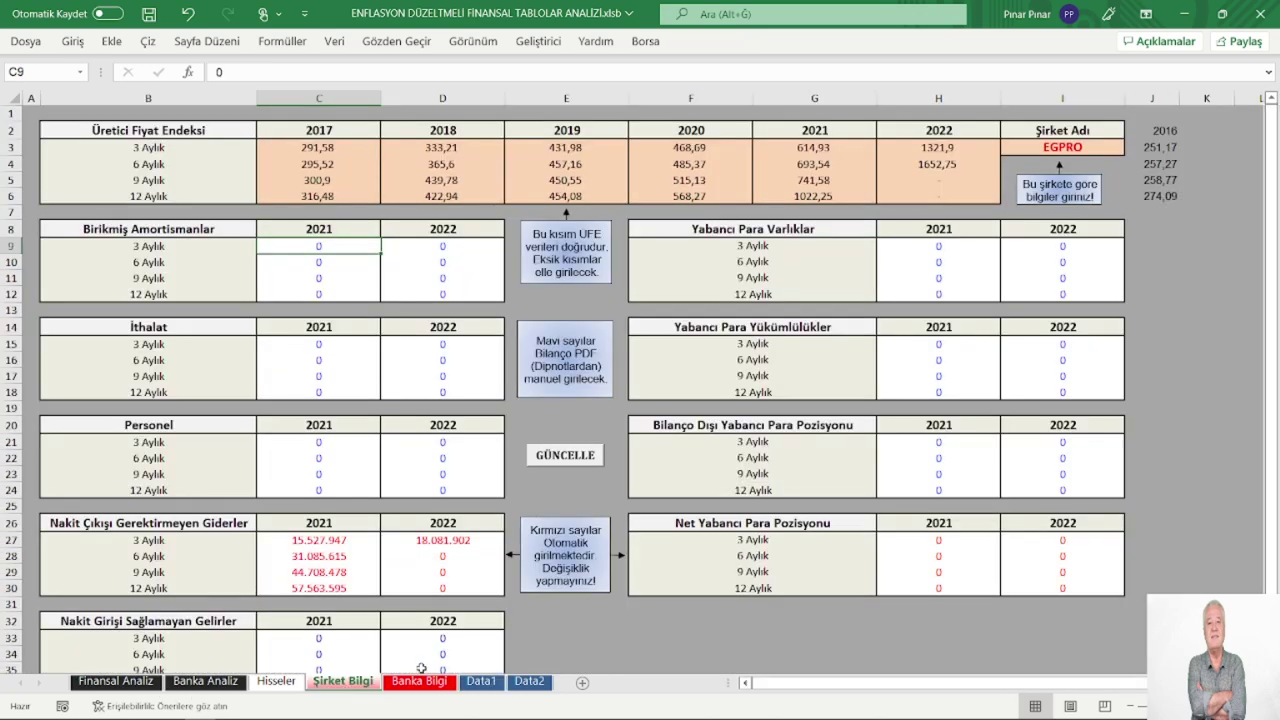
Open the PDF report from the Dönem1 Ekler folder of EGE PROFİL YAPILDI.zip and collapse the reader's tools pane.
mouse_move(288, 708)
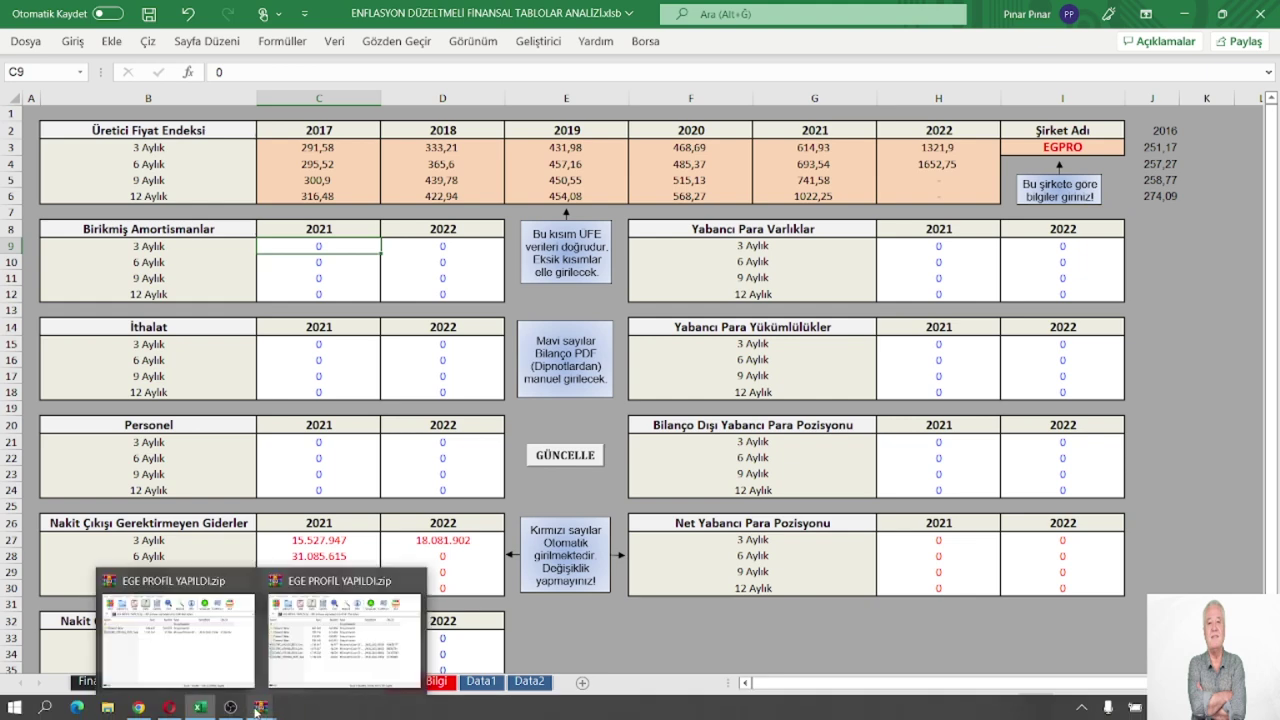
click(299, 657)
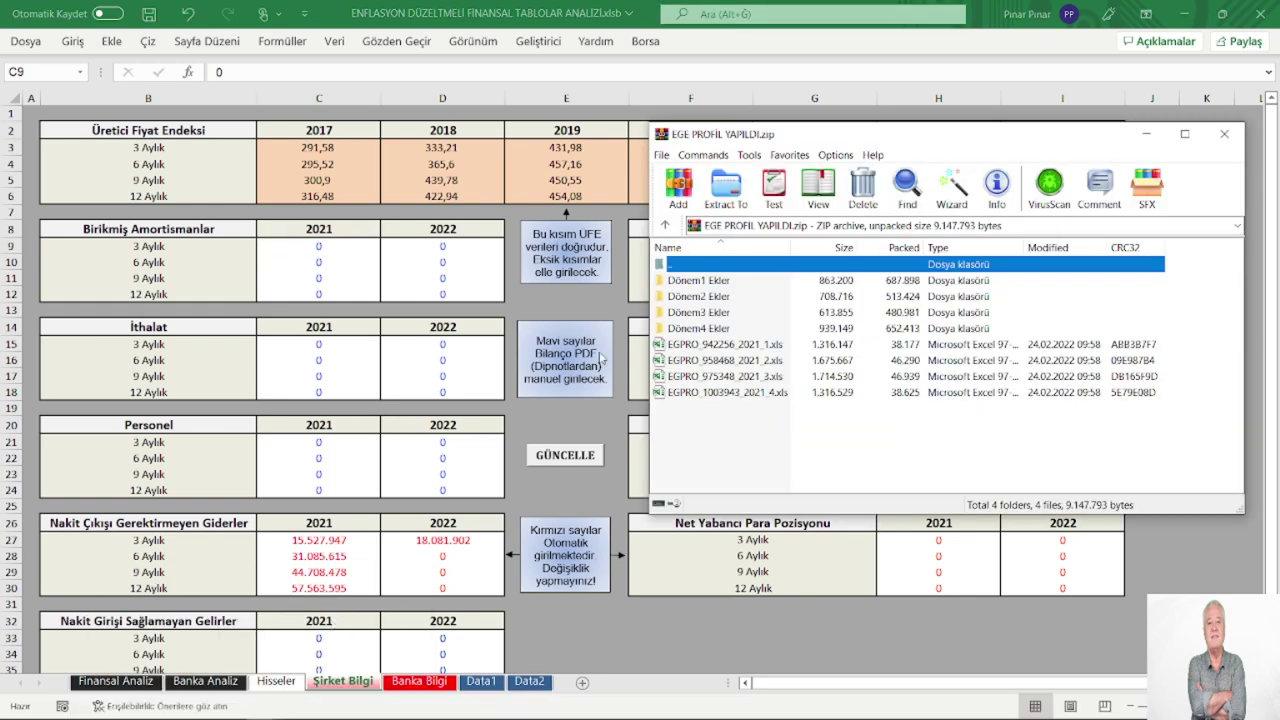
click(684, 286)
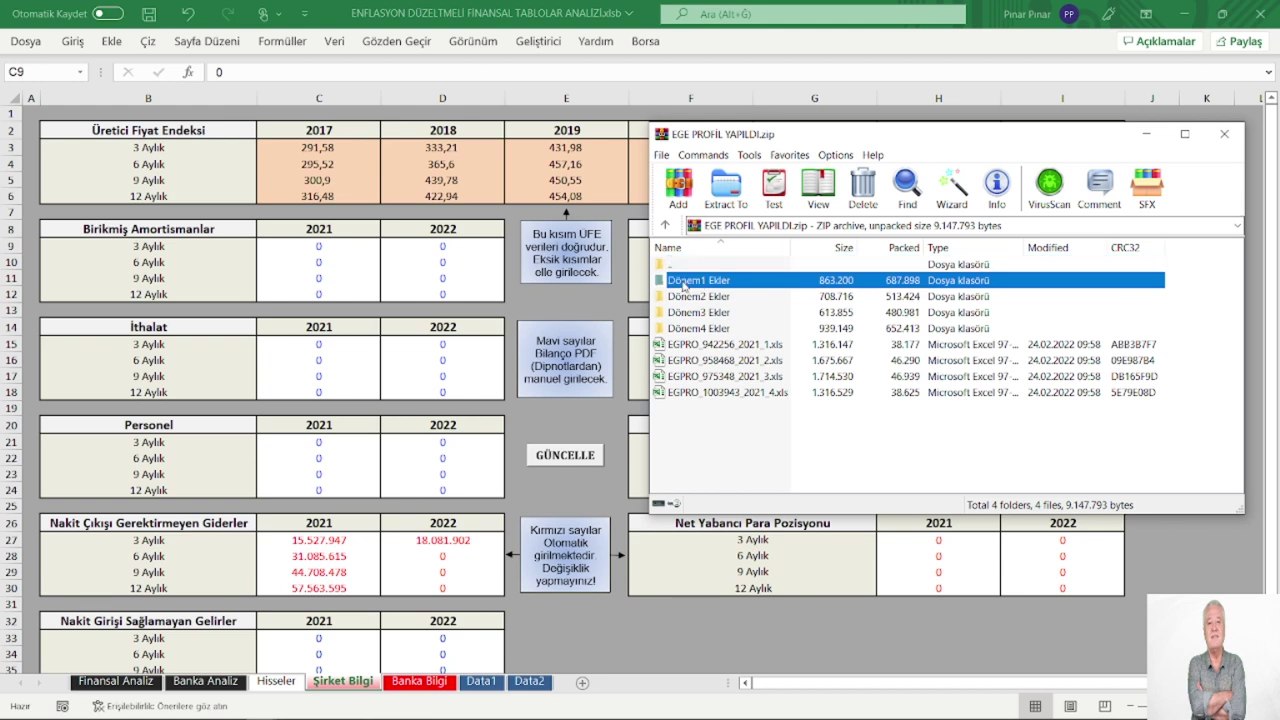
double_click(684, 283)
double_click(692, 282)
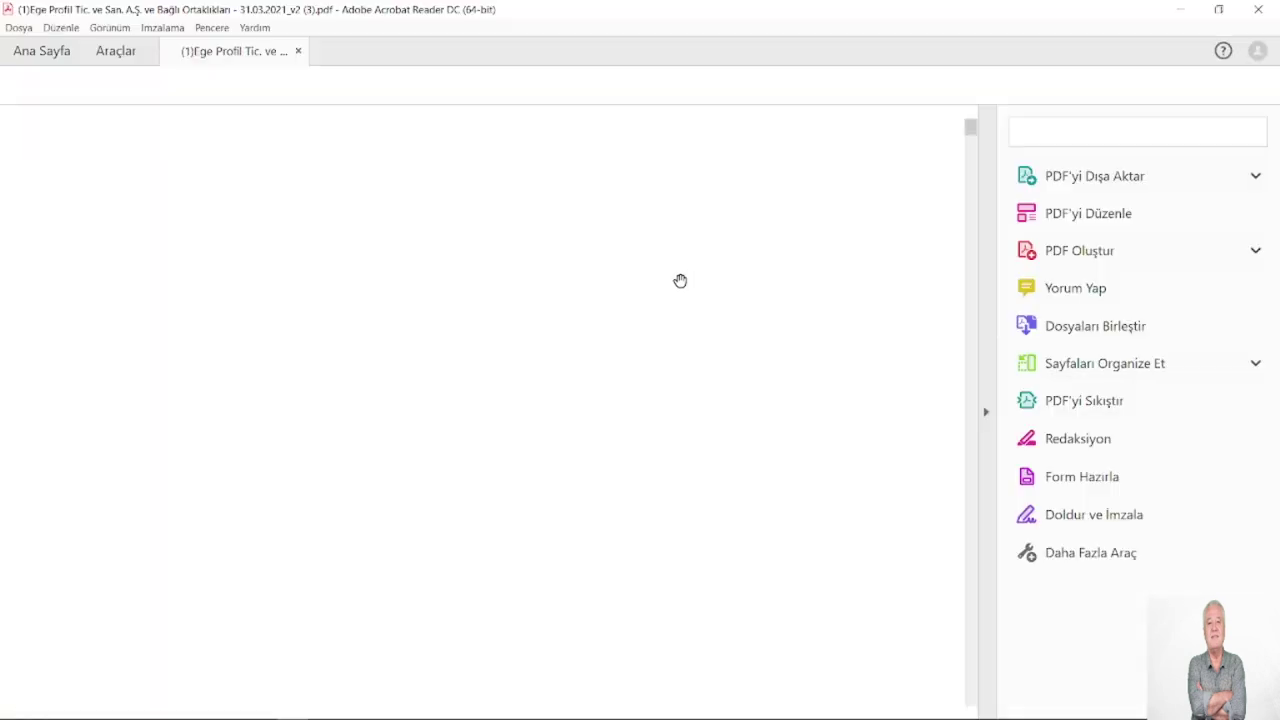
click(986, 413)
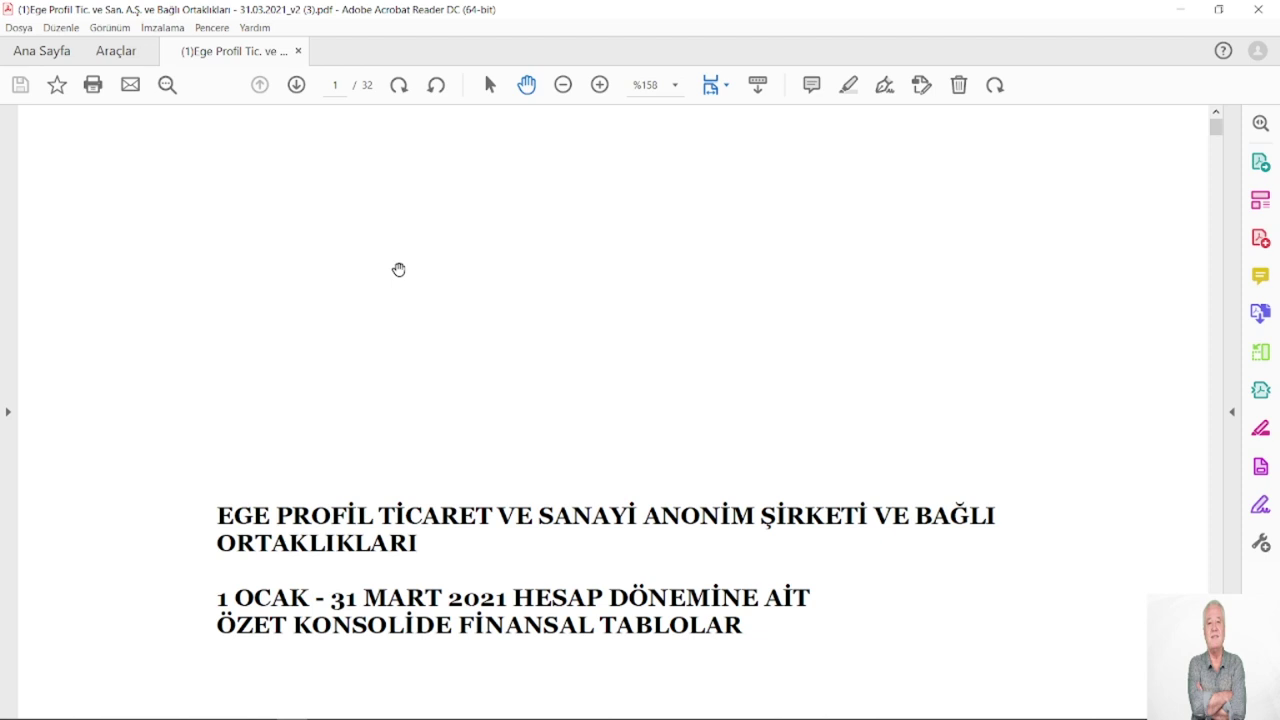
Search the report for "birikmiş amortisman" and repeat the same search.
key(ctrl+f)
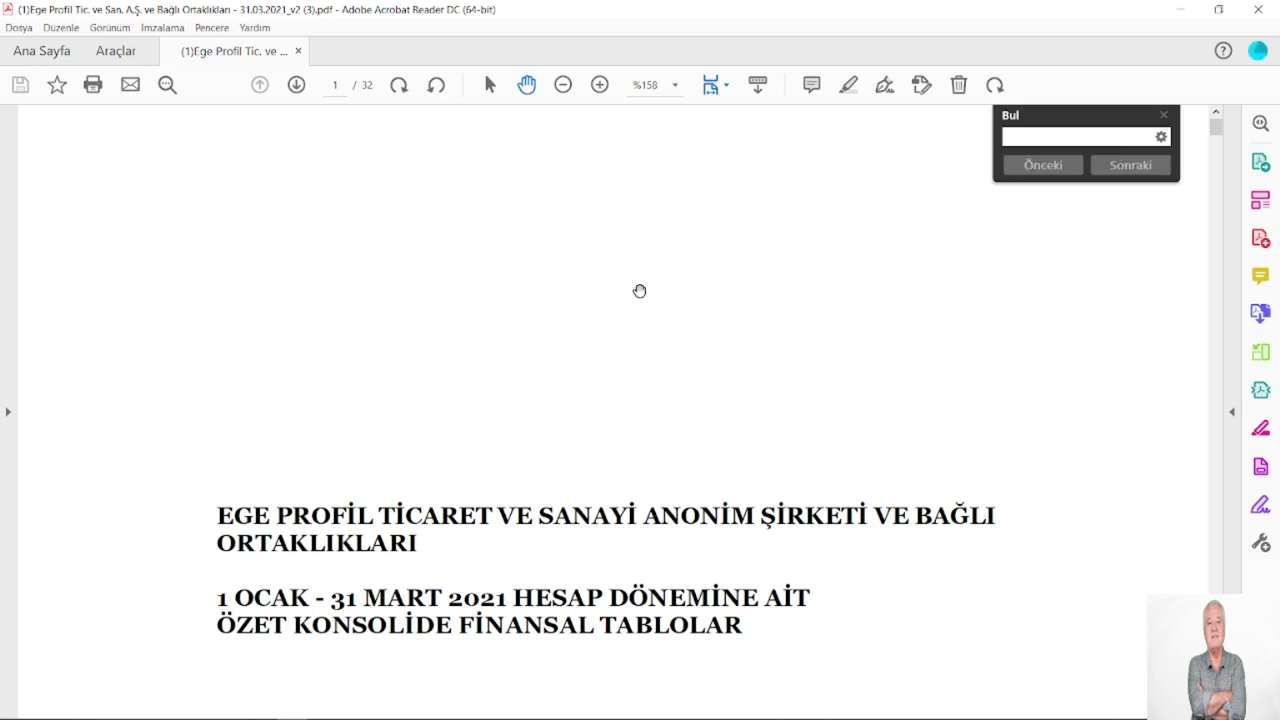
text(birikmi)
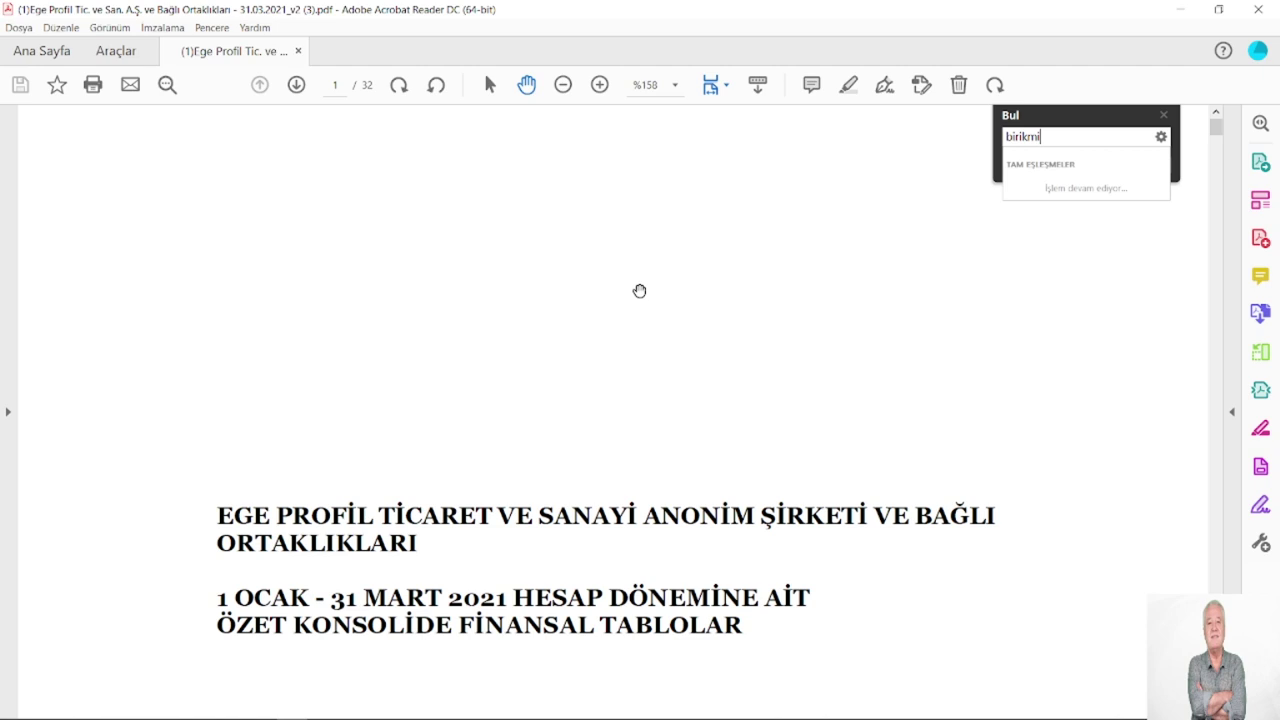
text(ş amortisman)
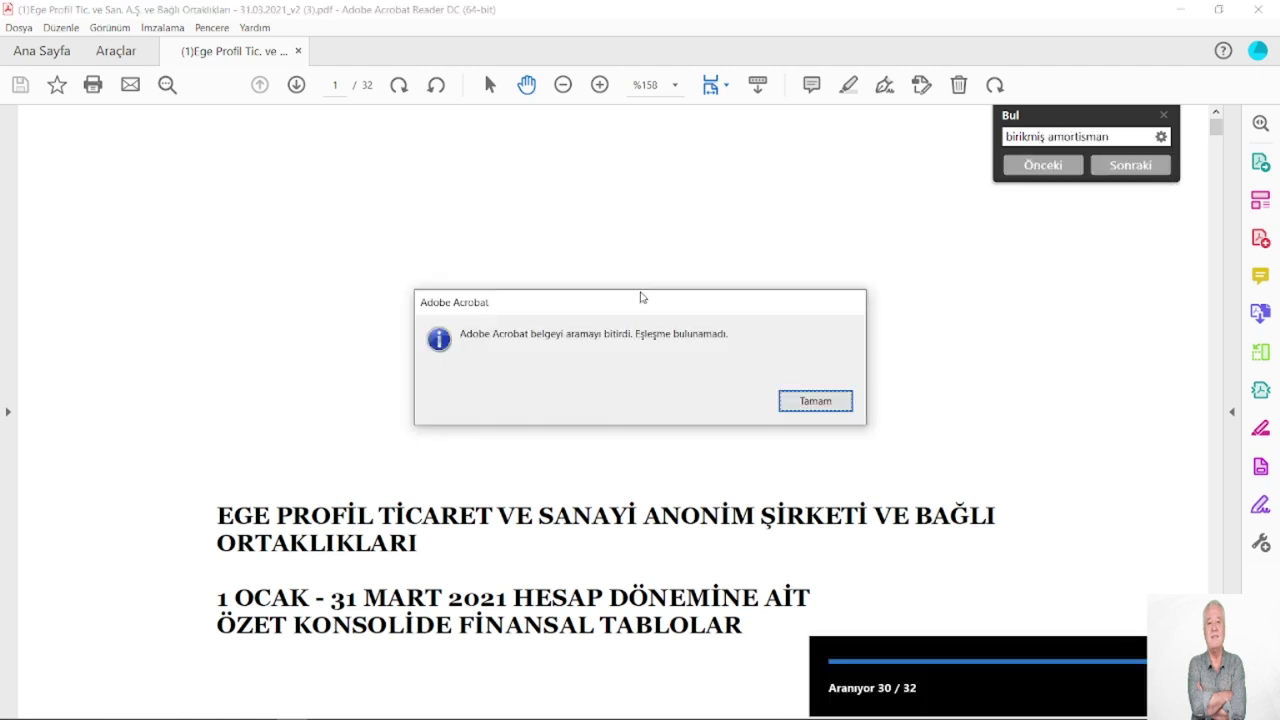
key(Return)
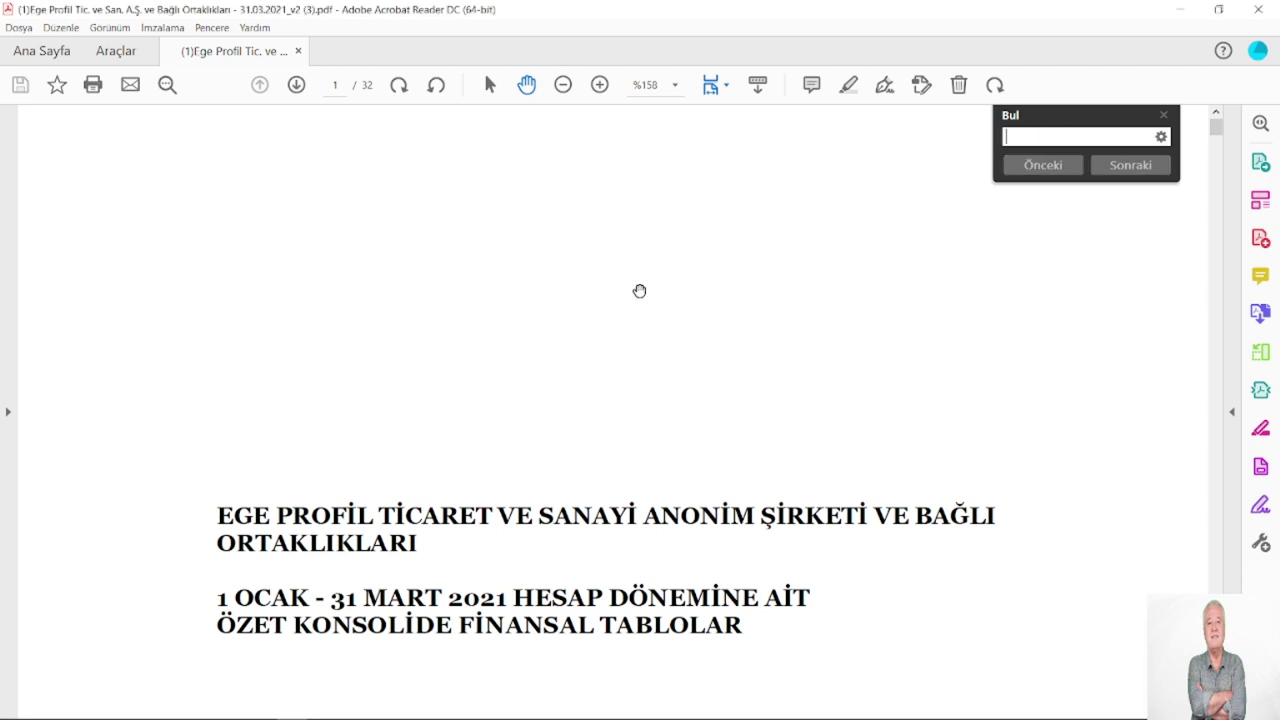
text(birikmiş)
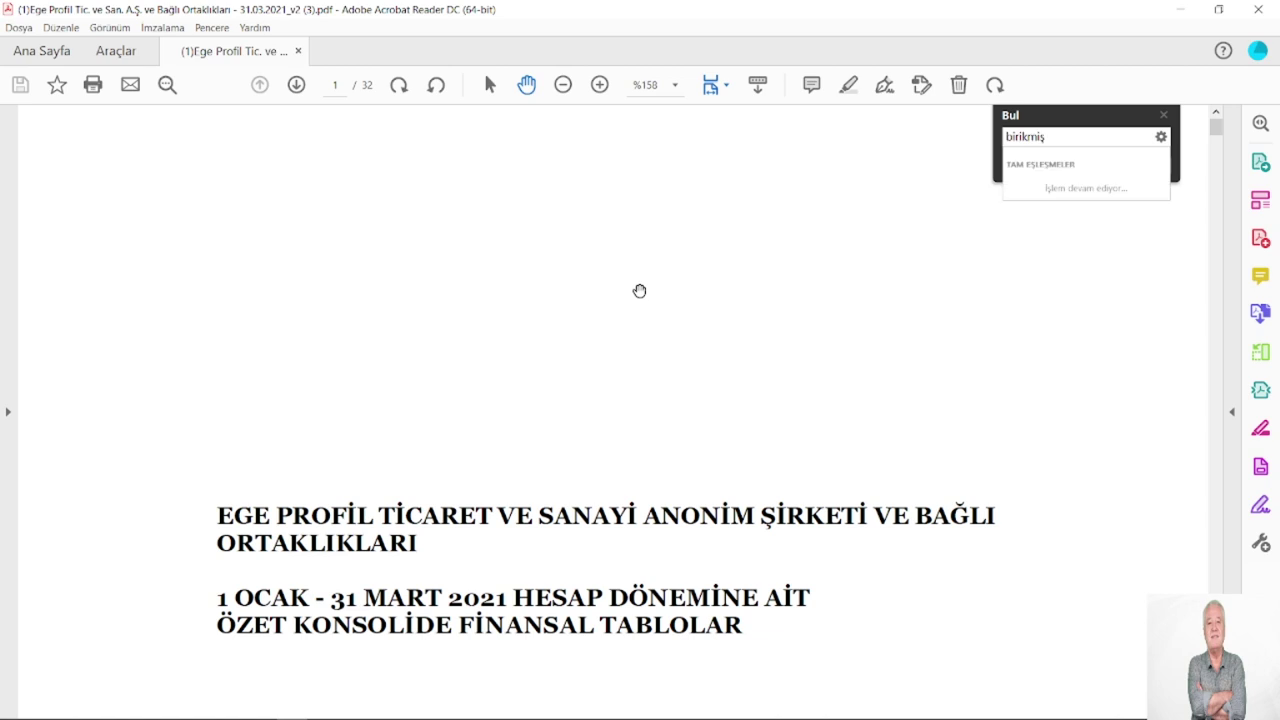
text( amortisman)
key(Return)
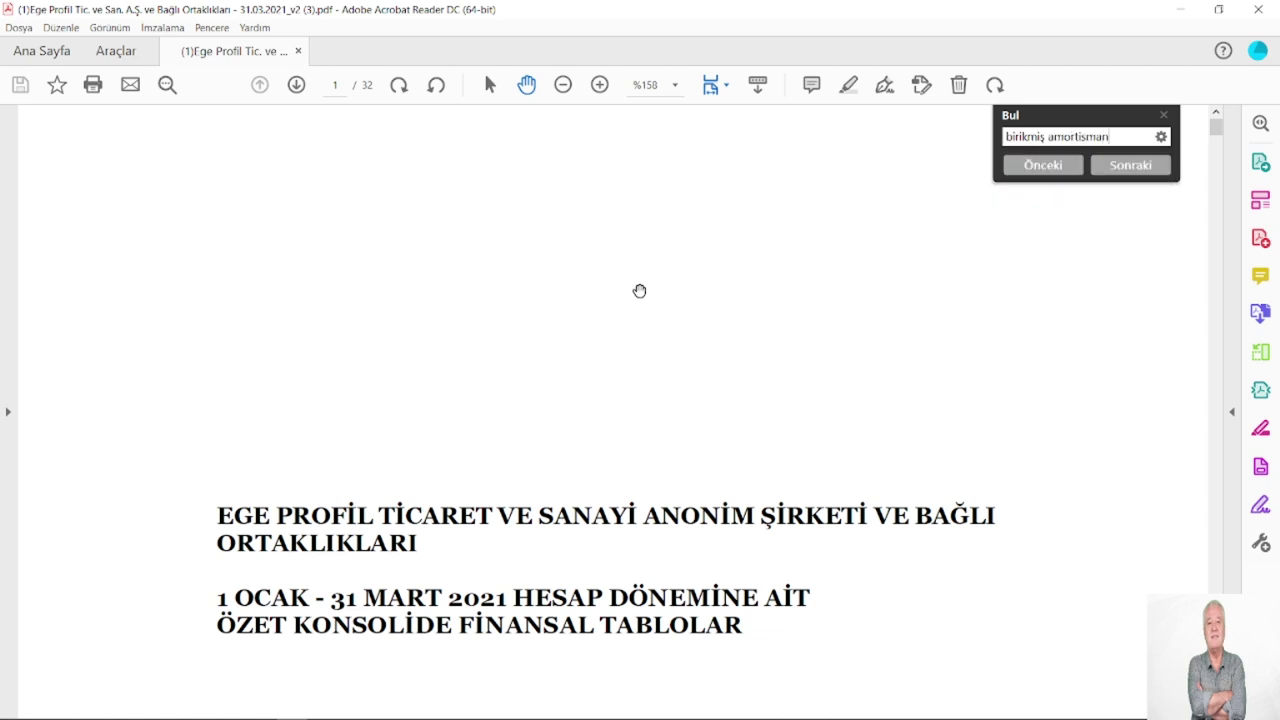
key(Return)
Replace the search term with "amortisman" and search the report for it.
key(BackSpace)
key(BackSpace)
key(BackSpace)
key(BackSpace)
key(BackSpace)
key(BackSpace)
key(BackSpace)
key(BackSpace)
key(BackSpace)
key(BackSpace)
key(BackSpace)
key(BackSpace)
key(BackSpace)
key(BackSpace)
key(BackSpace)
key(BackSpace)
key(BackSpace)
key(BackSpace)
key(BackSpace)
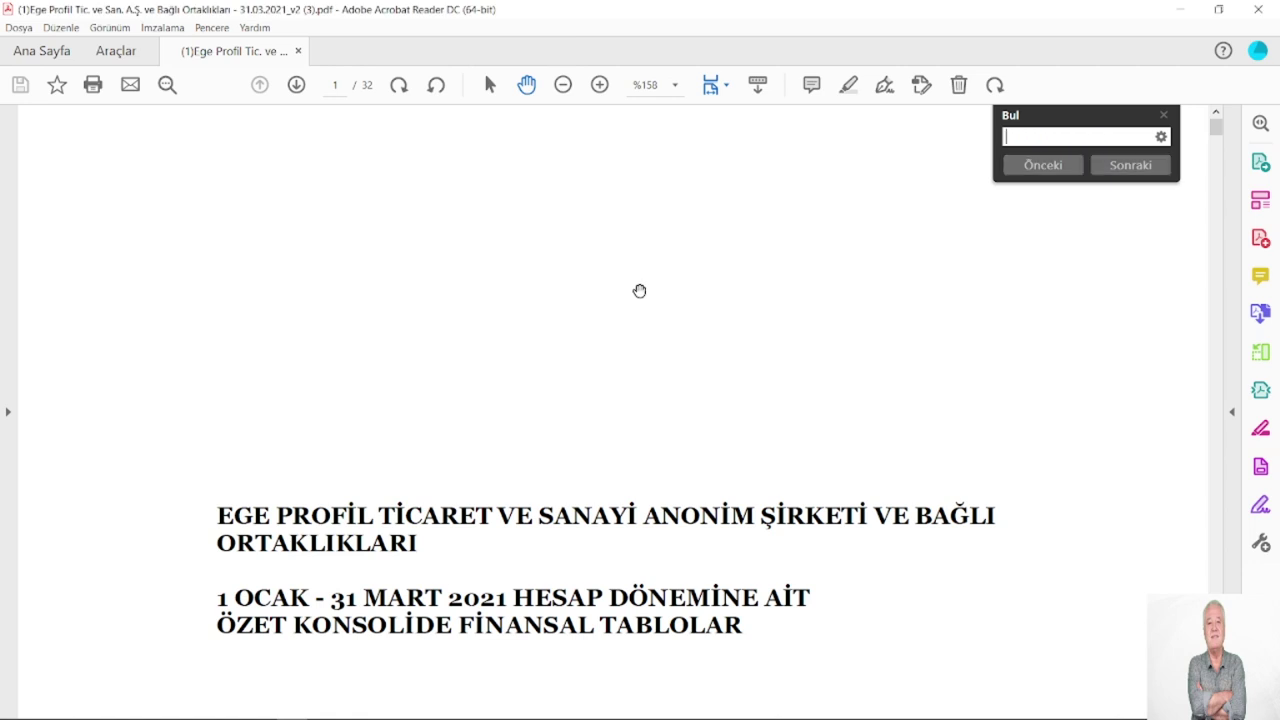
text(amo)
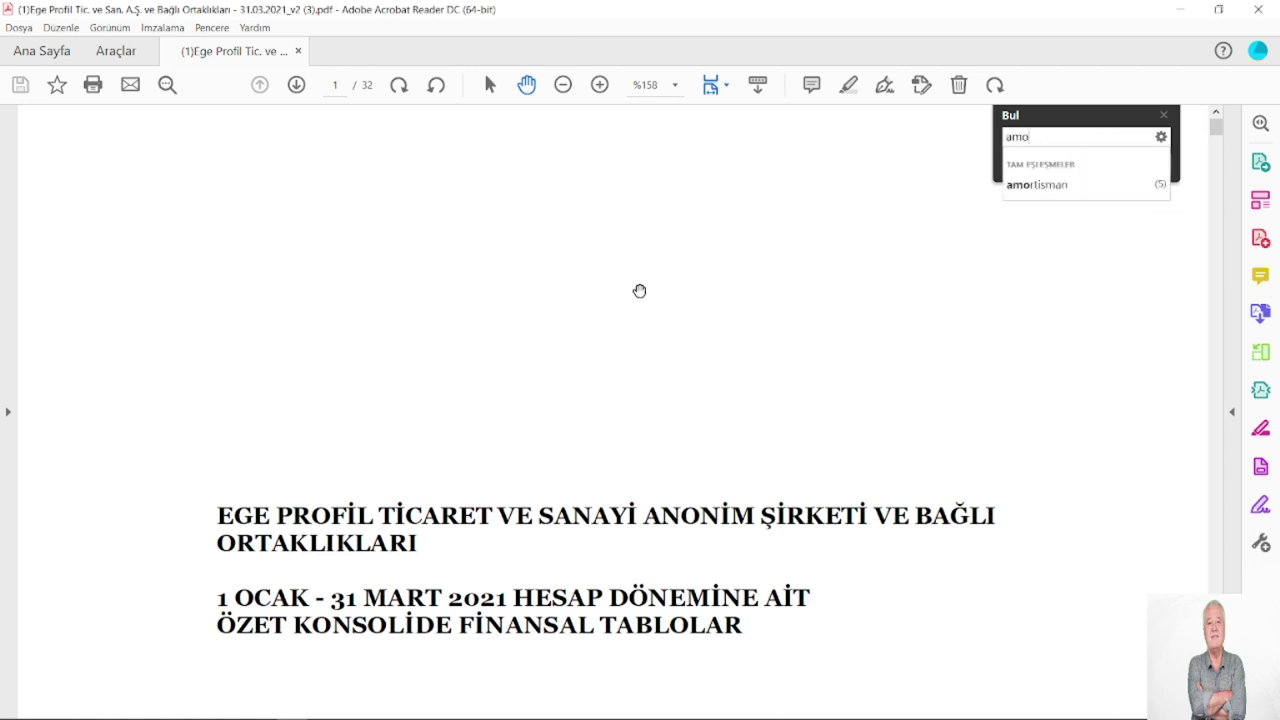
text(rtisman)
key(Return)
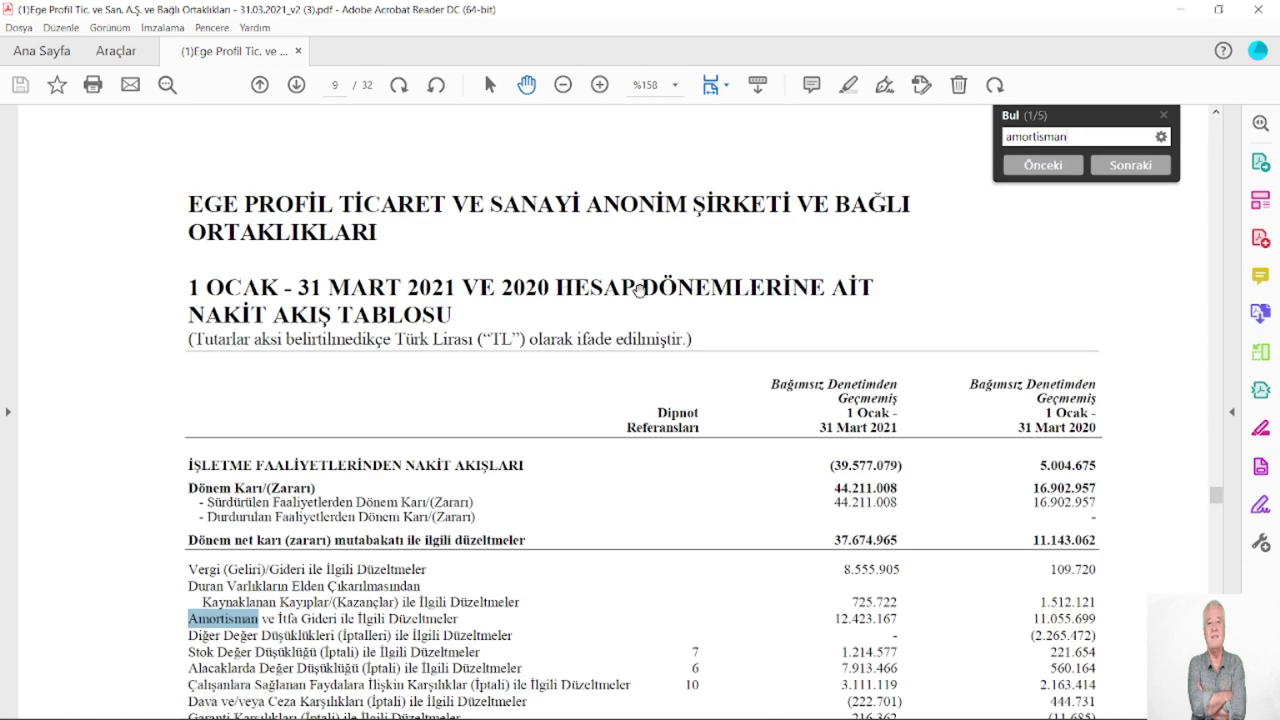
Step through the remaining "amortisman" matches in the report and return to the one in the cash flow statement.
key(Return)
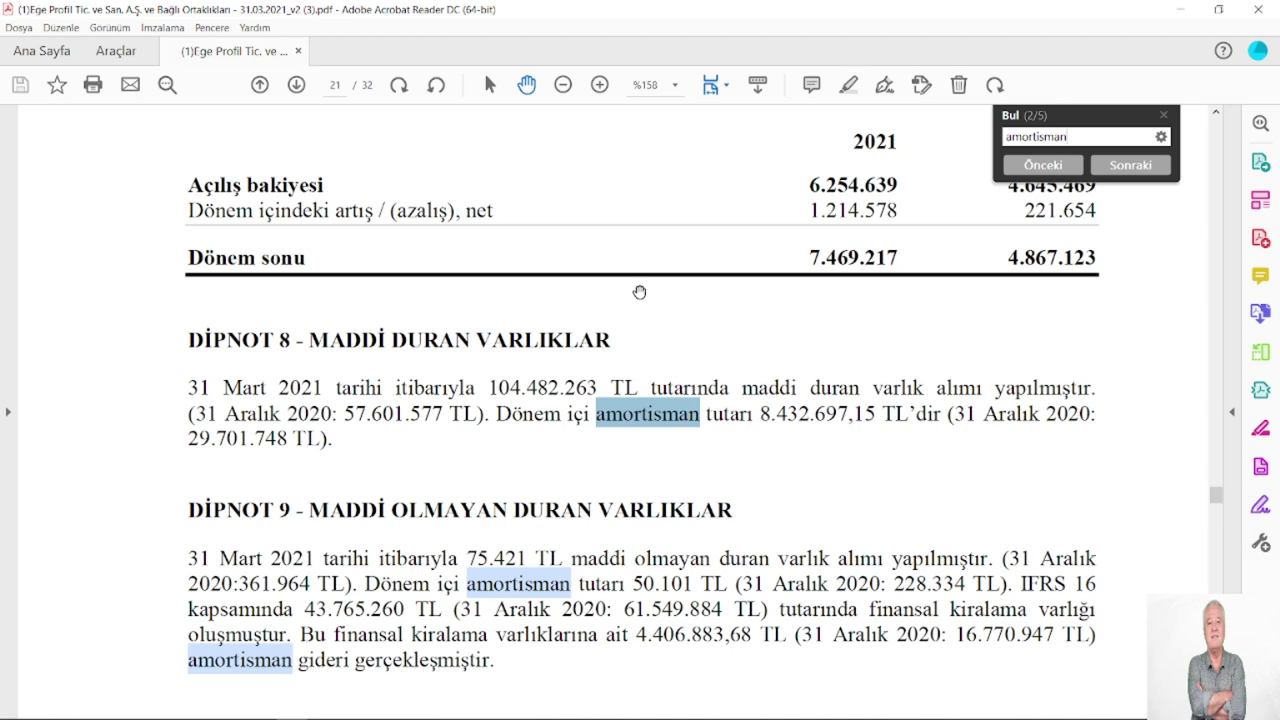
scroll(430, 478, down, 2)
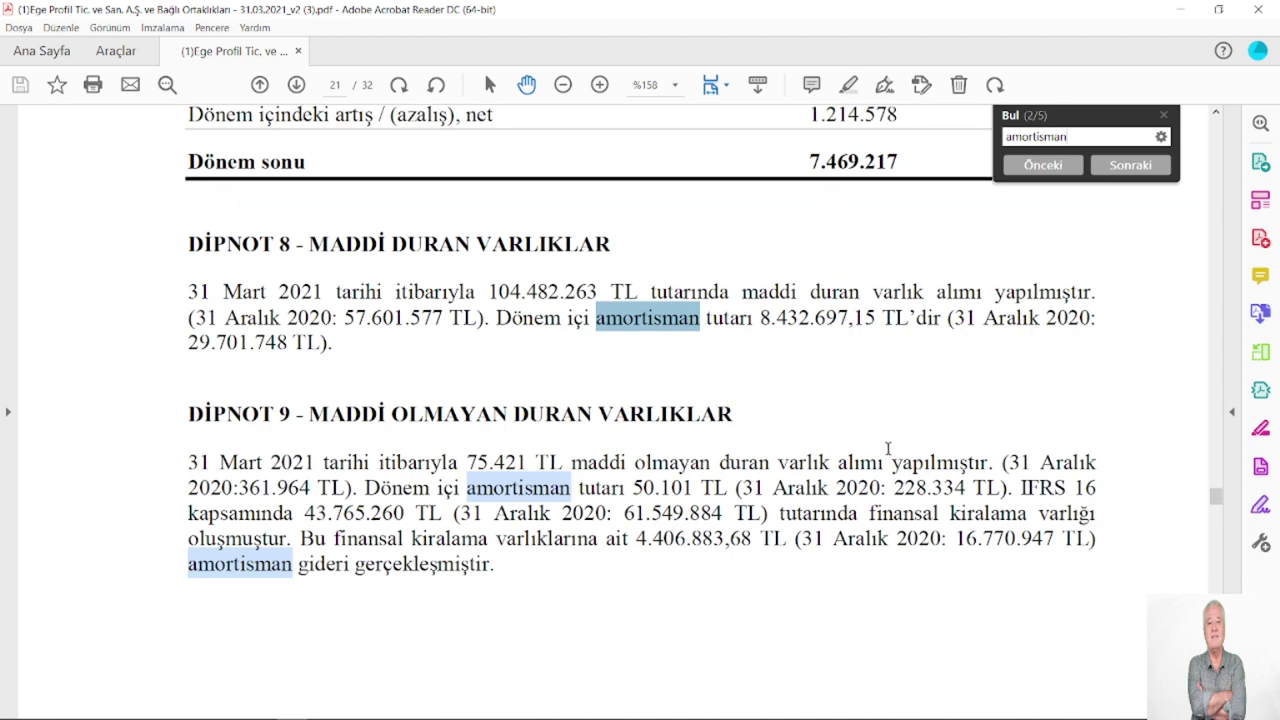
key(Return)
key(Return)
key(Return)
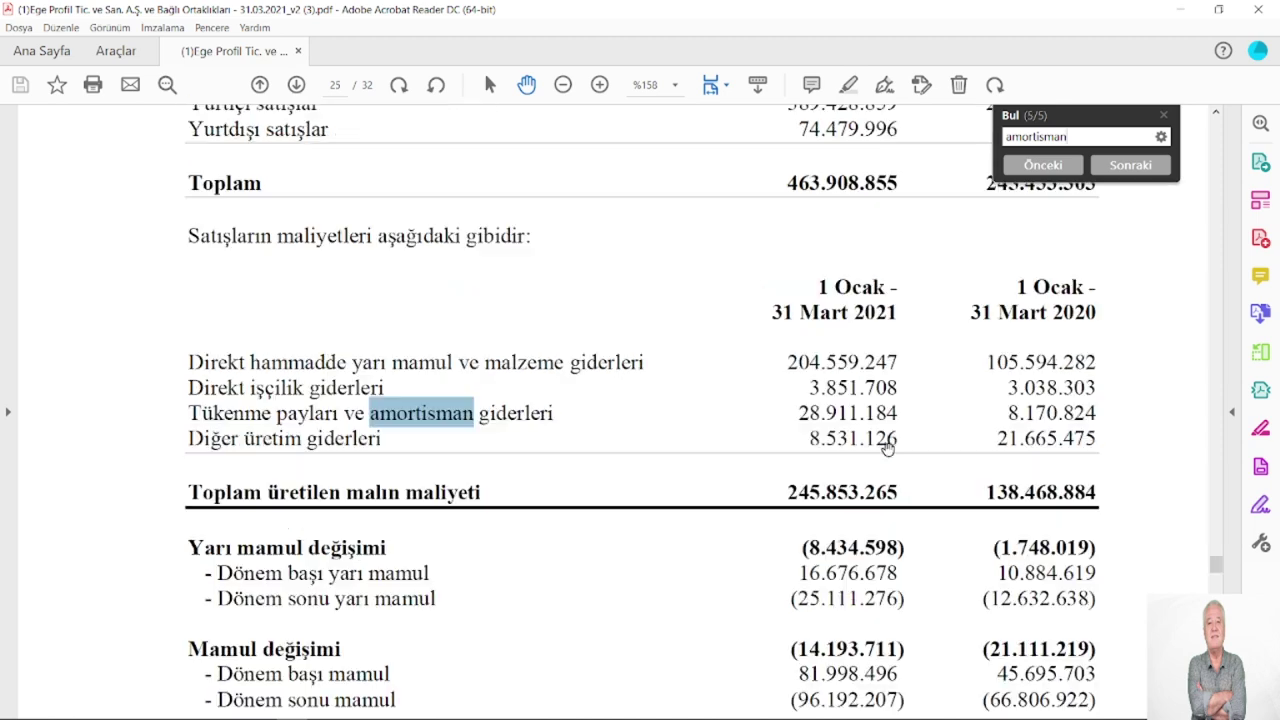
key(Return)
key(Return)
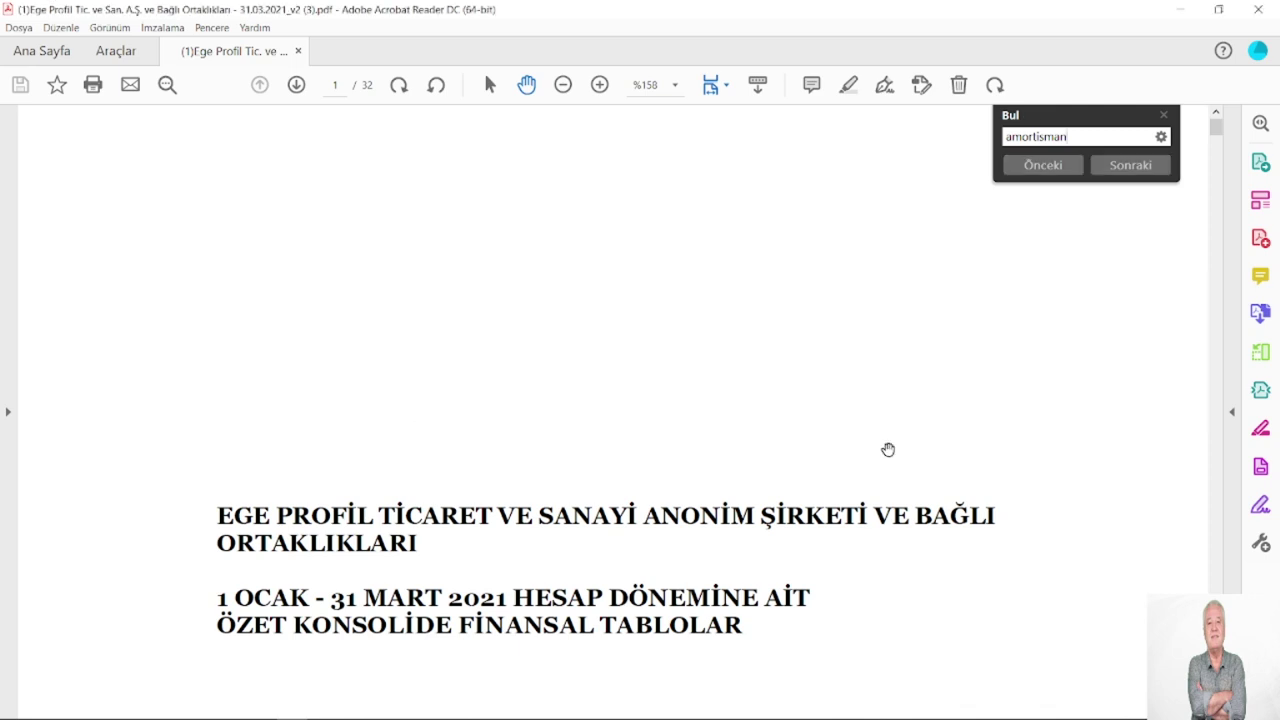
key(Return)
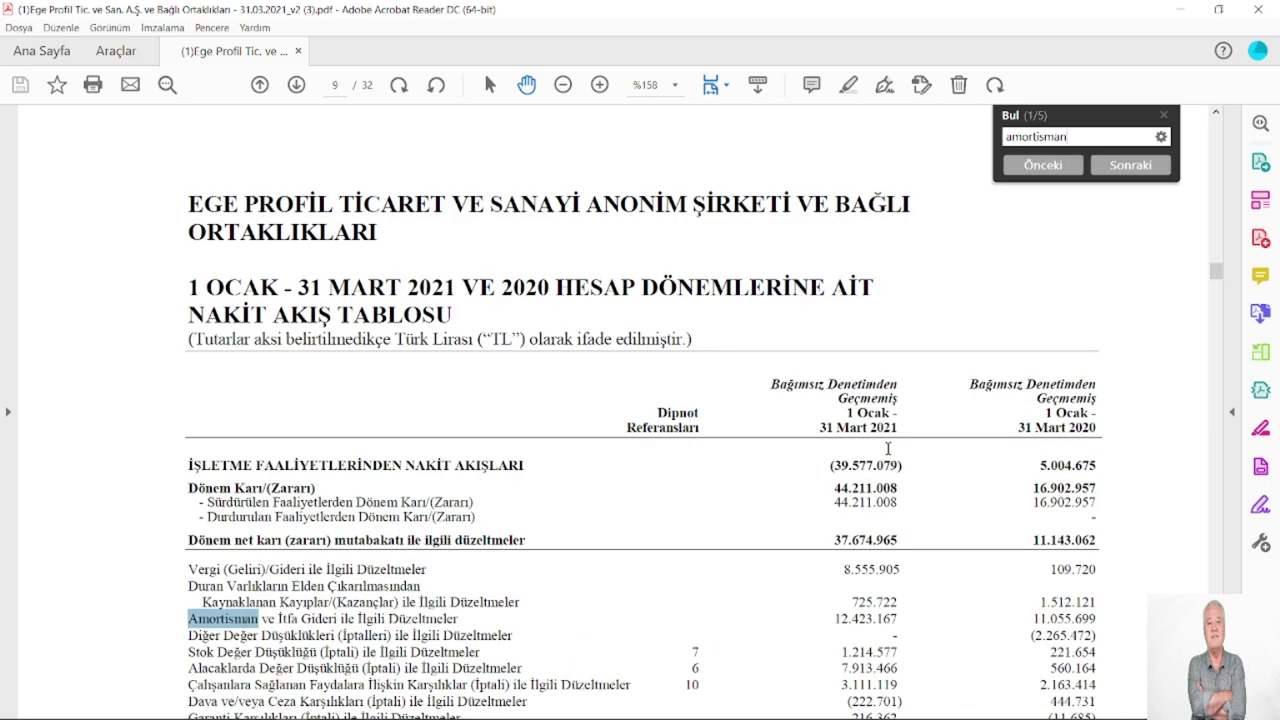
Copy the 31 Mart 2021 amount of "Amortisman ve İtfa Gideri ile İlgili Düzeltmeler" from the cash flow statement and switch to the Excel workbook.
scroll(643, 466, down, 4)
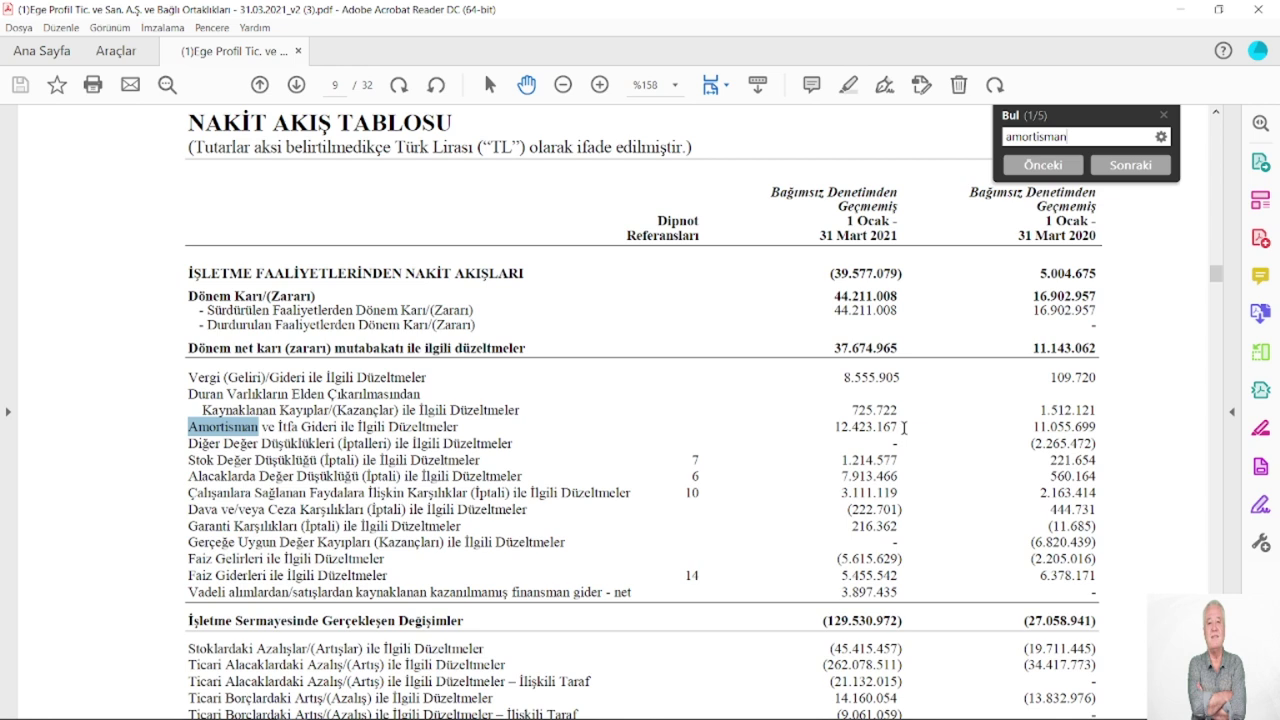
scroll(903, 427, up, 1)
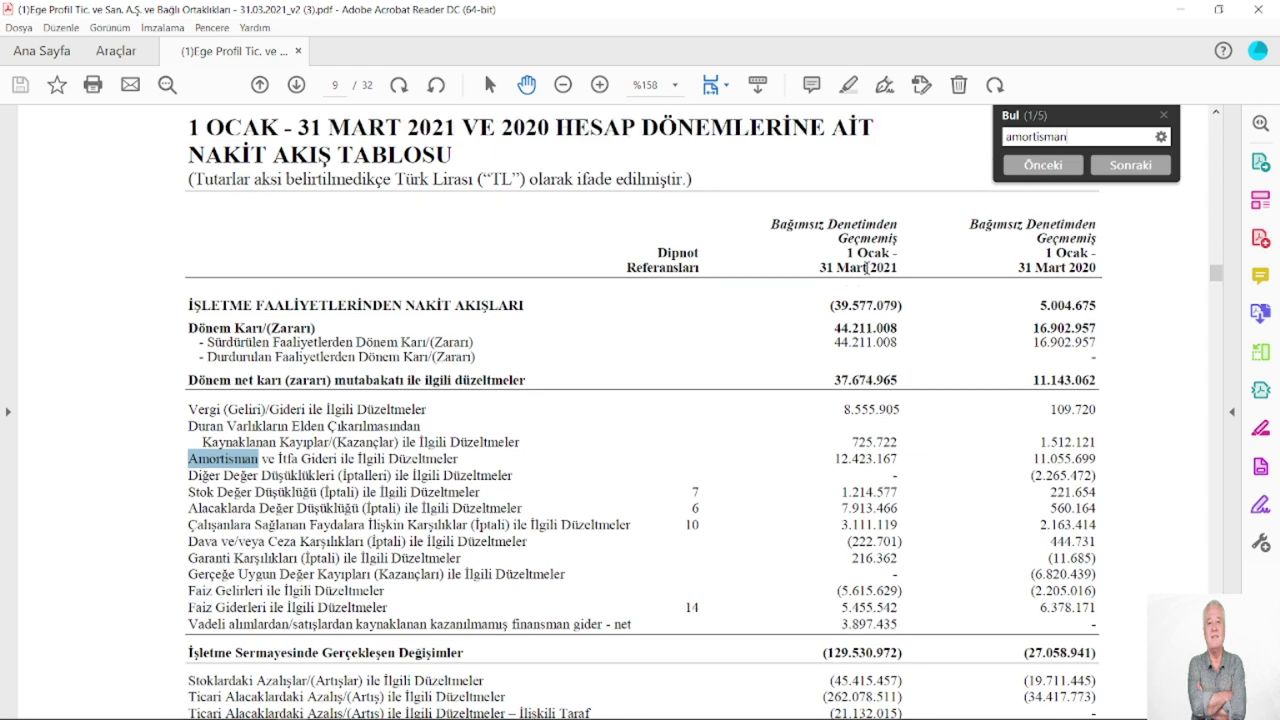
scroll(868, 320, down, 2)
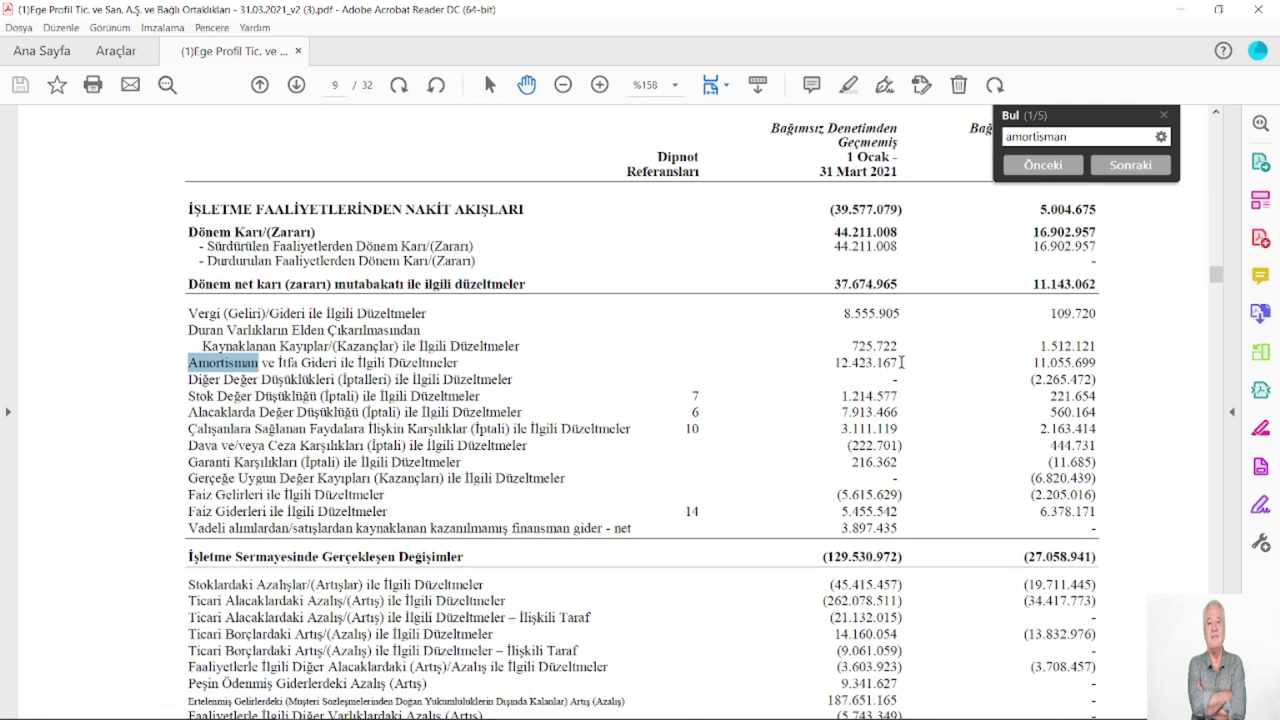
drag(901, 362, 822, 365)
right_click(885, 377)
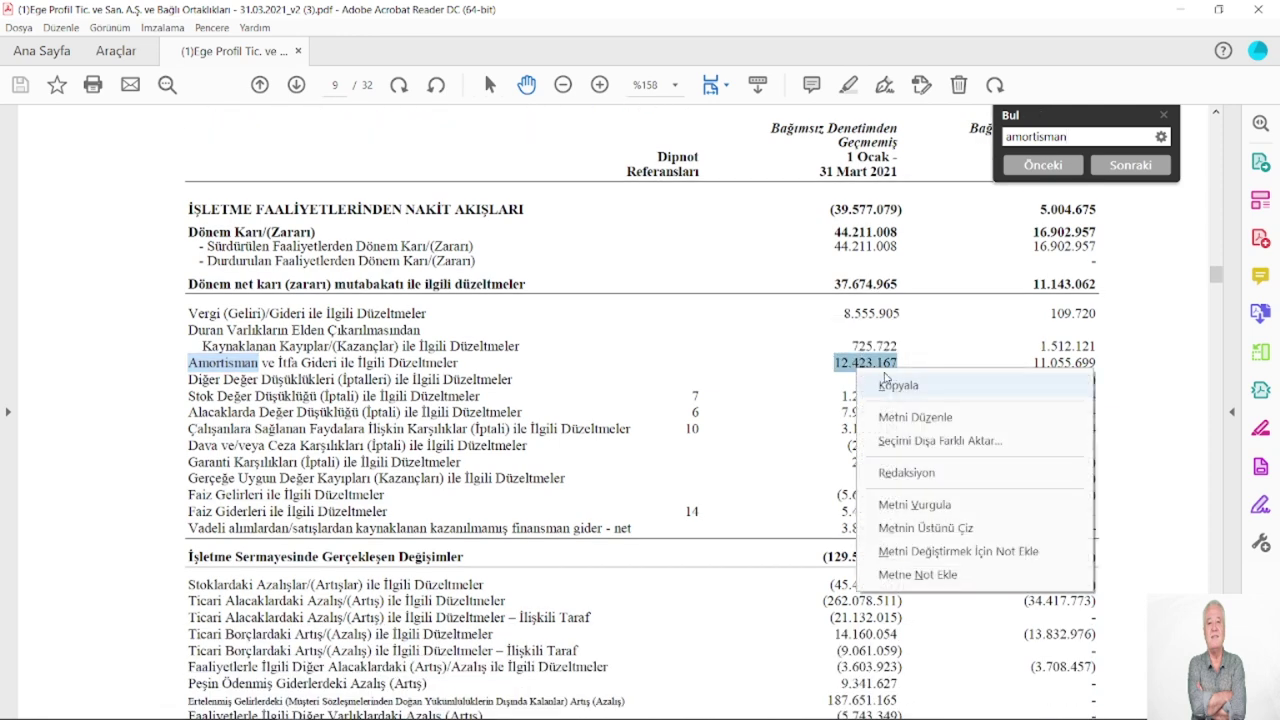
click(893, 386)
scroll(1060, 343, up, 1)
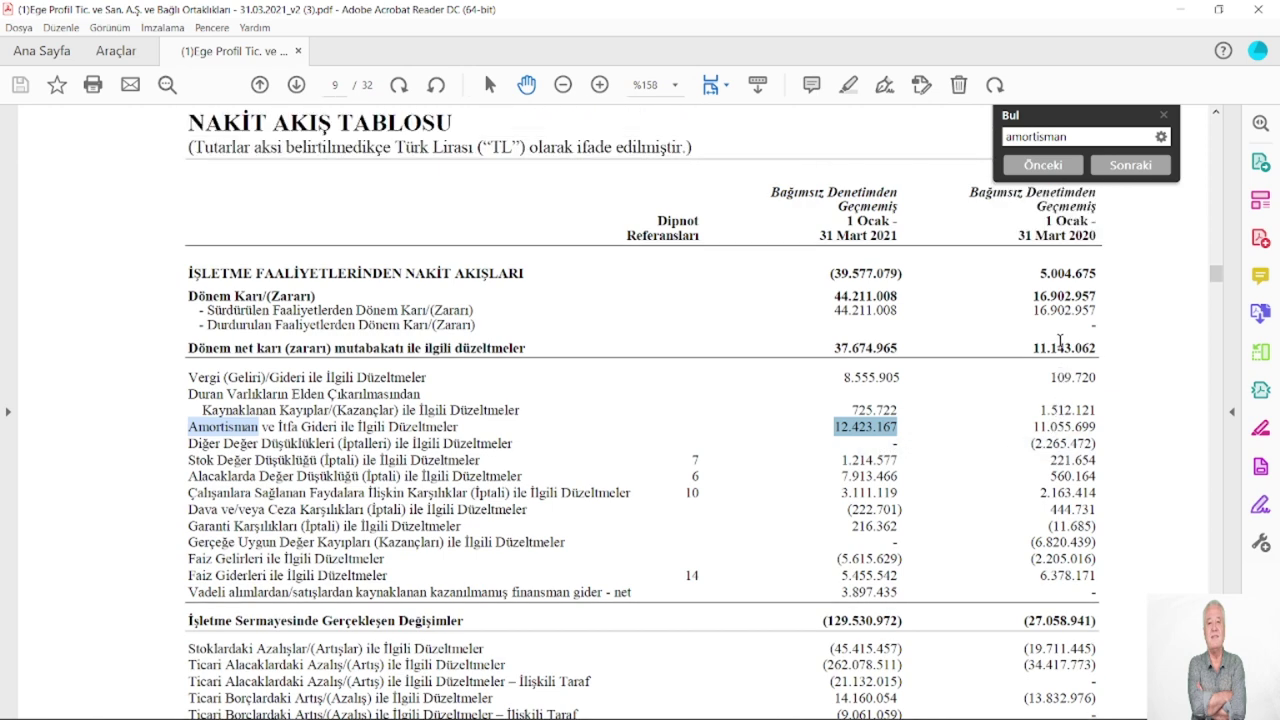
mouse_move(300, 708)
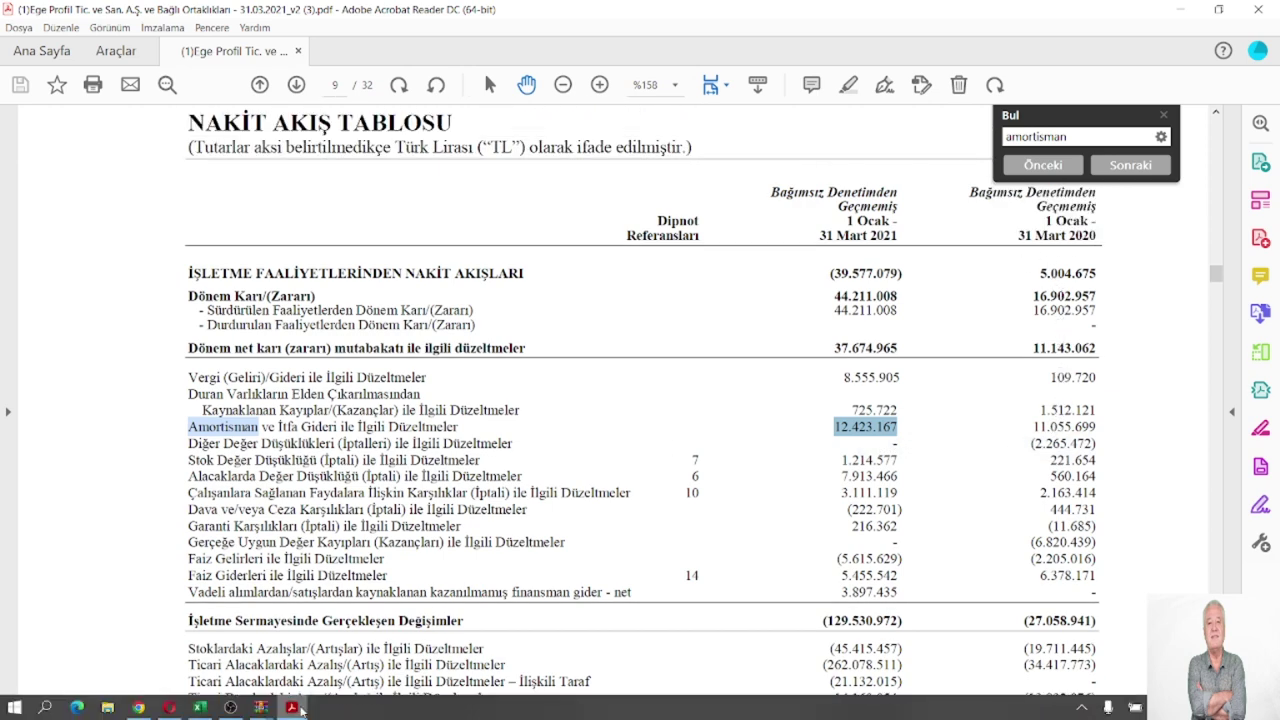
mouse_move(200, 708)
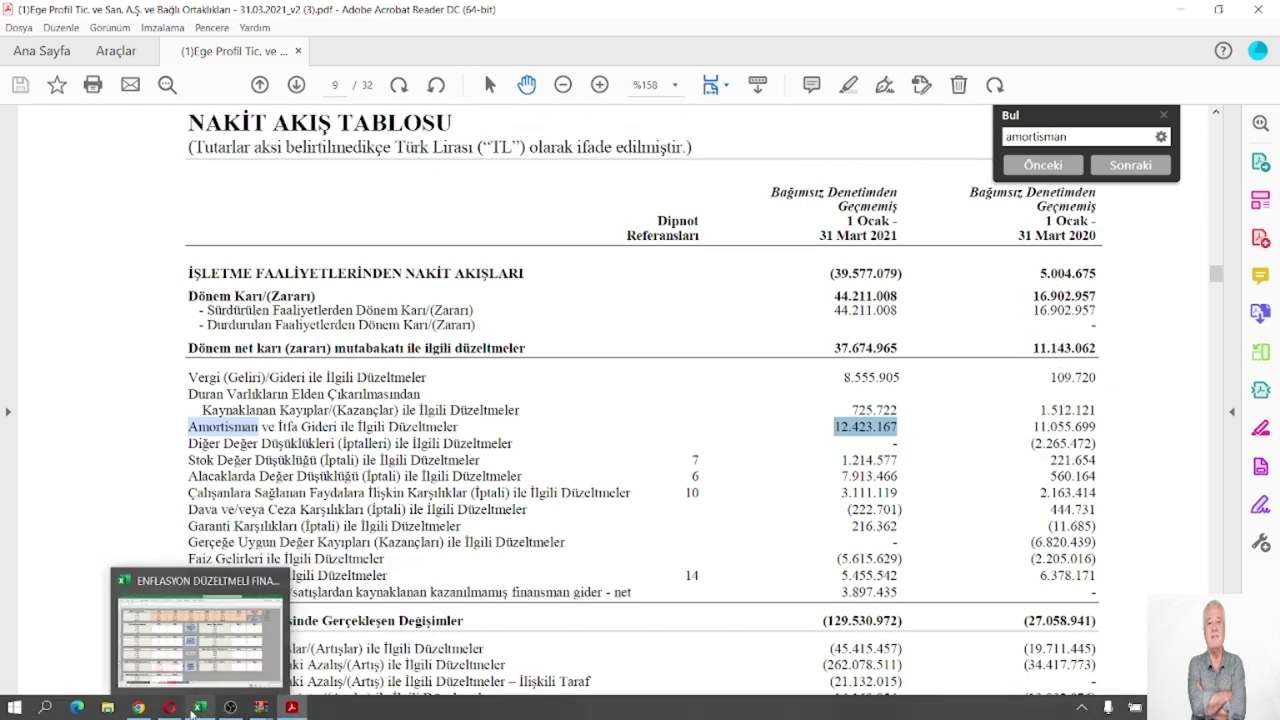
click(195, 653)
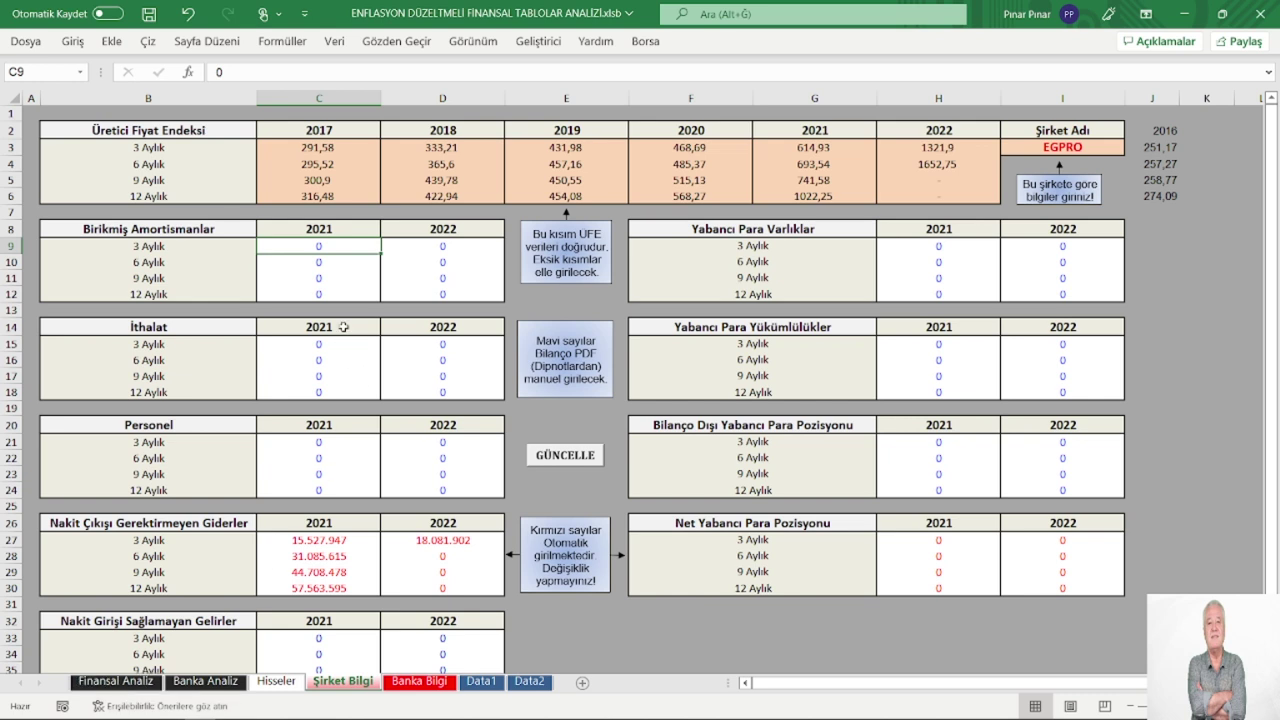
Paste the copied amount 12.423.167 into C9 as the 3 Aylık 2021 value of Birikmiş Amortismanlar.
double_click(217, 72)
right_click(220, 72)
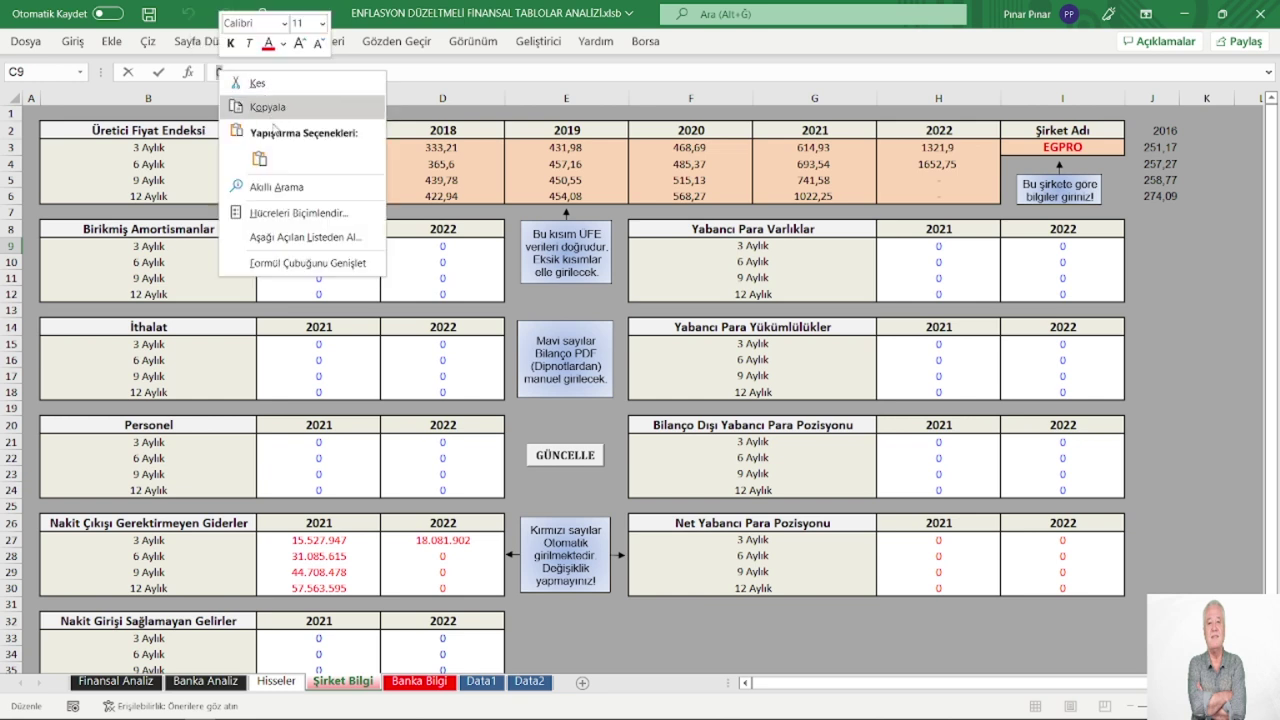
click(259, 159)
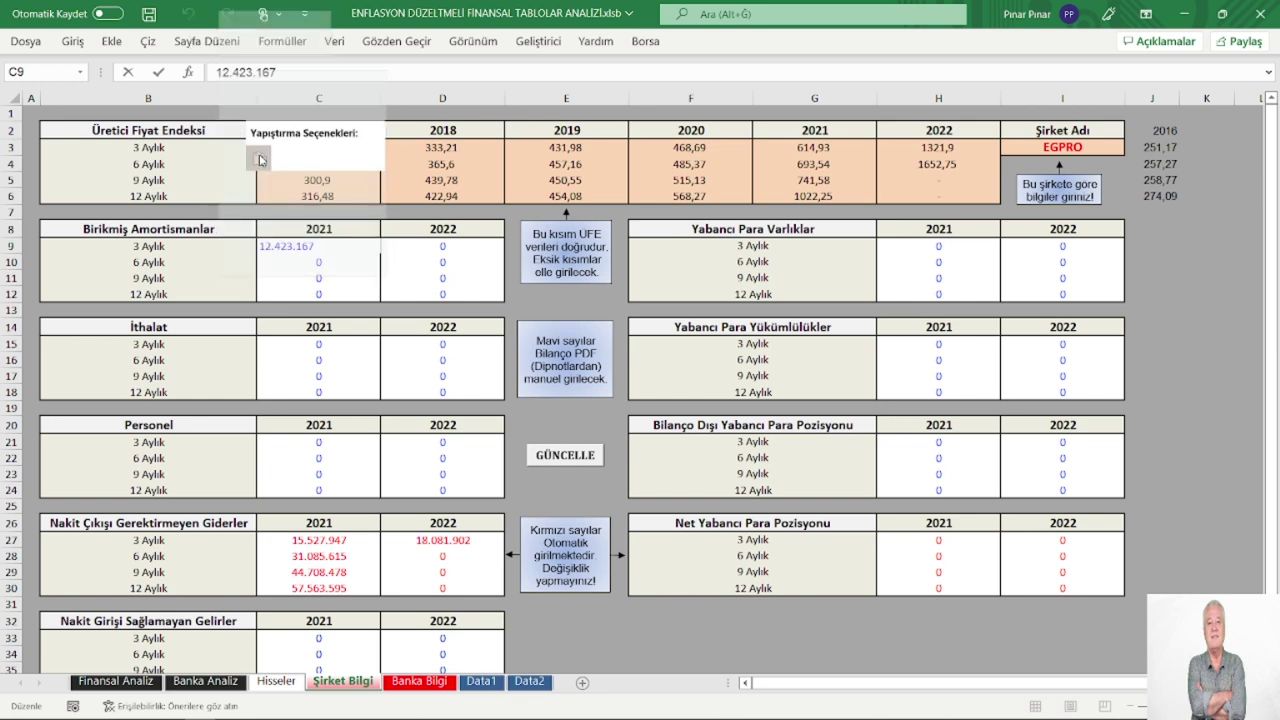
click(438, 248)
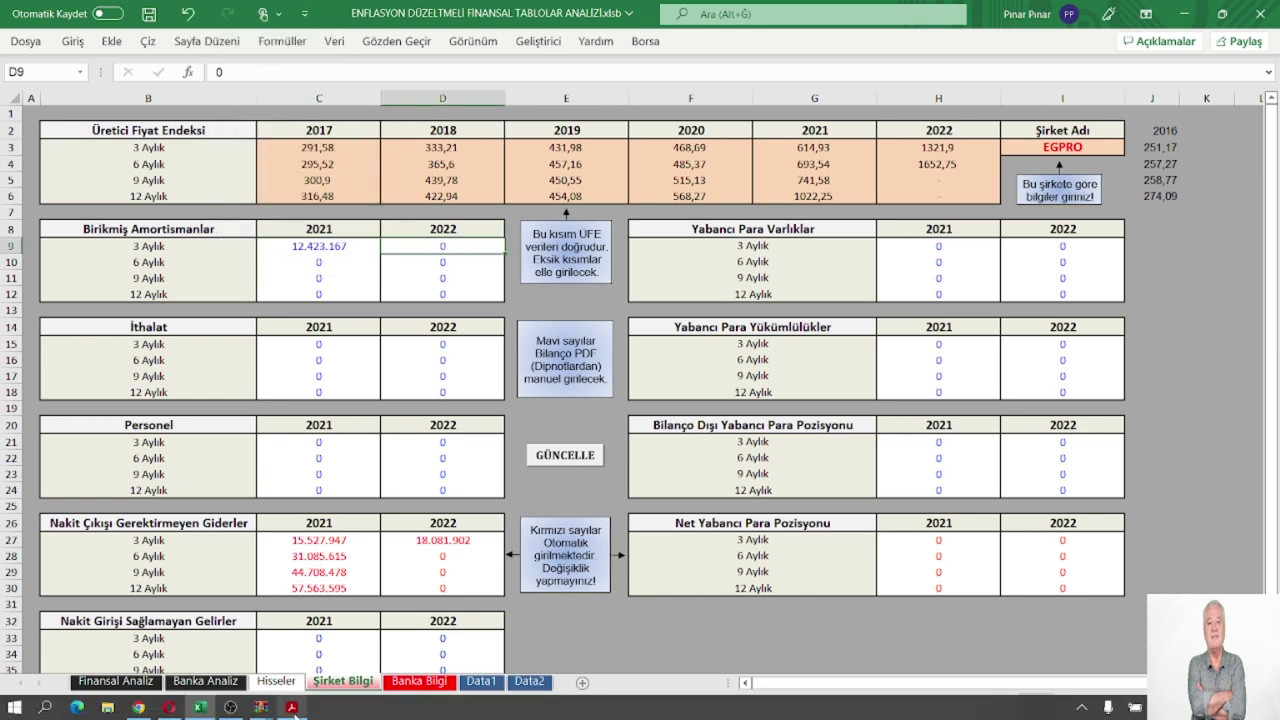
Open the Ege Profil SPK 31.03.2022 PDF from the Dönem1 Ekler folder of the EGE PROFİL YAPILDI.zip archive.
mouse_move(261, 707)
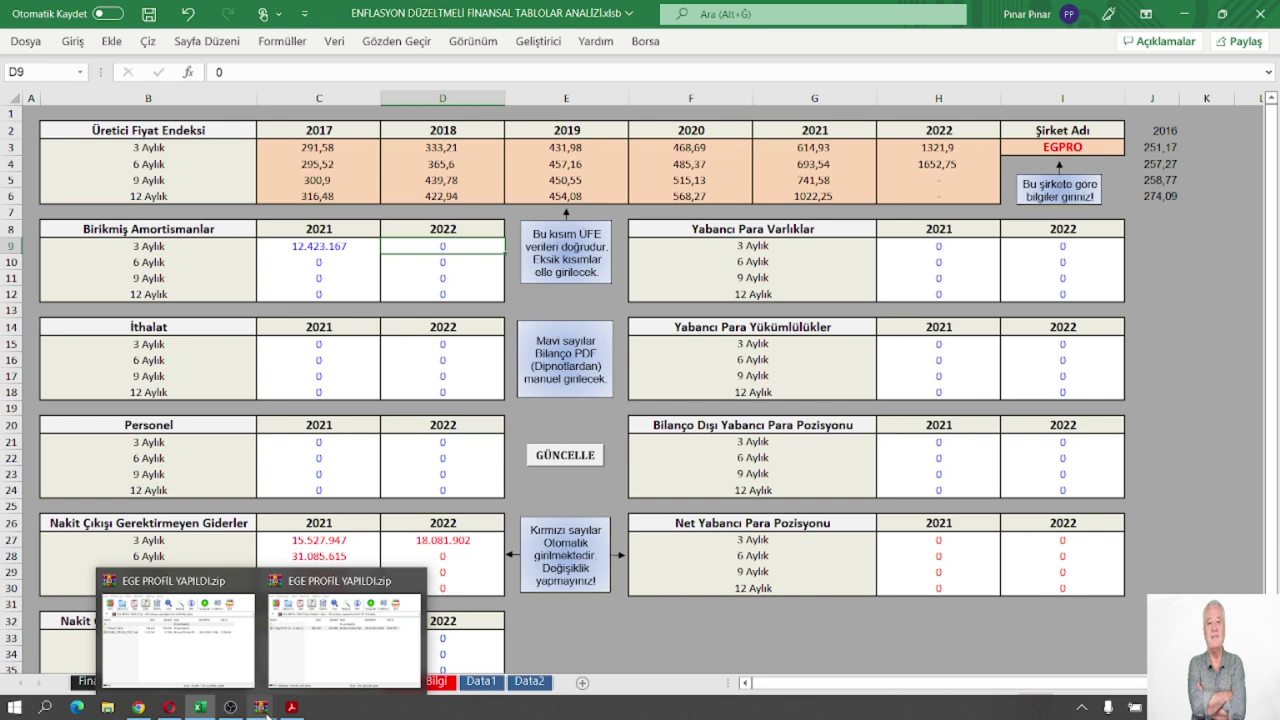
click(203, 650)
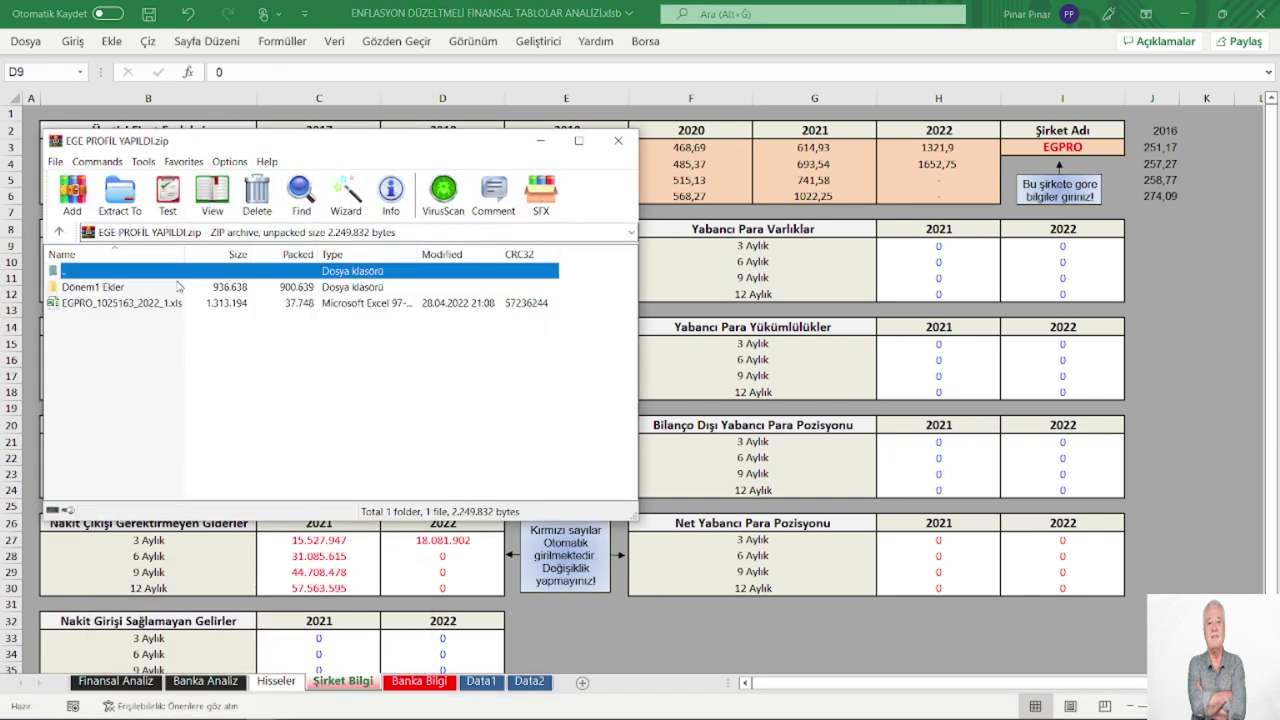
double_click(107, 288)
click(107, 288)
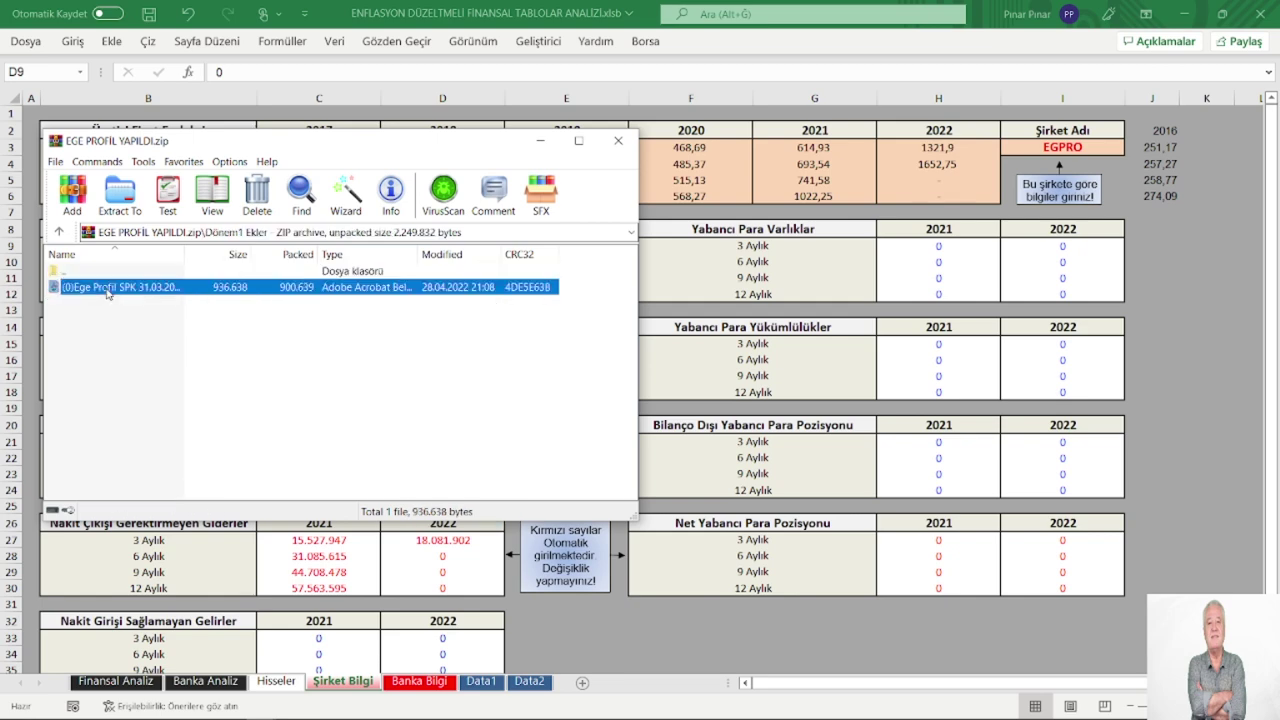
double_click(107, 288)
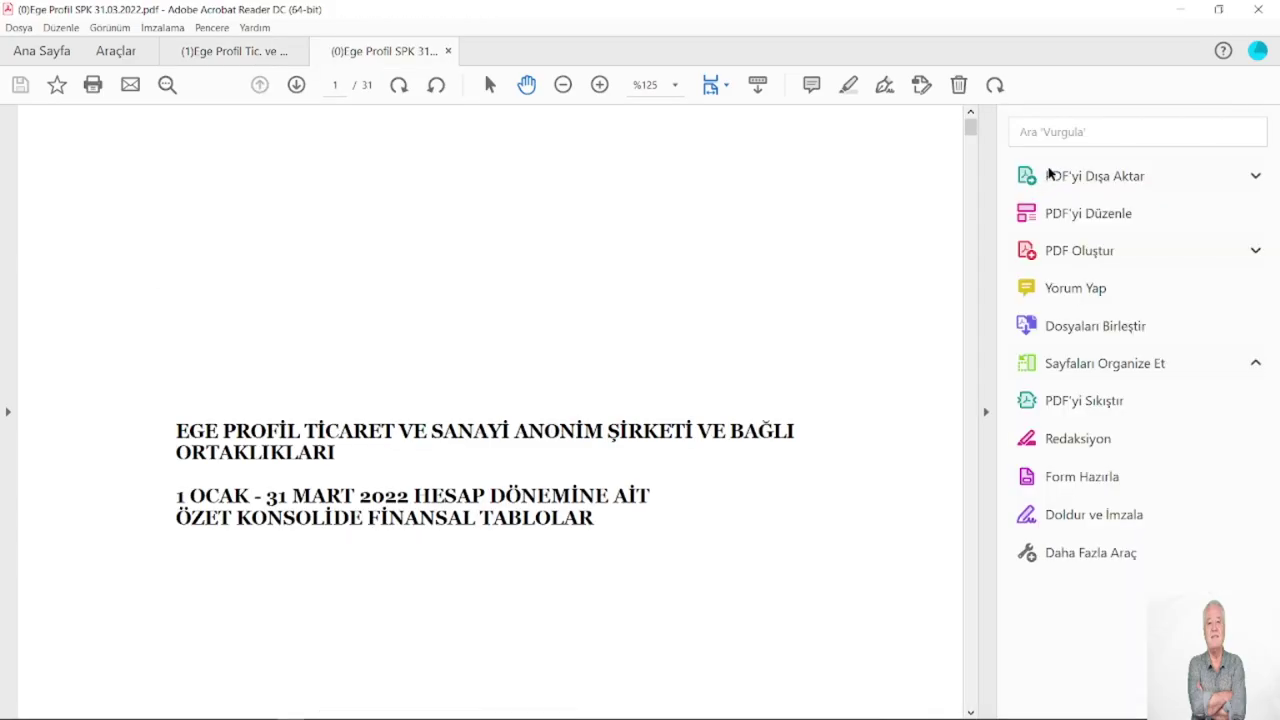
Search the 31.03.2022 report for "amortisman".
click(167, 86)
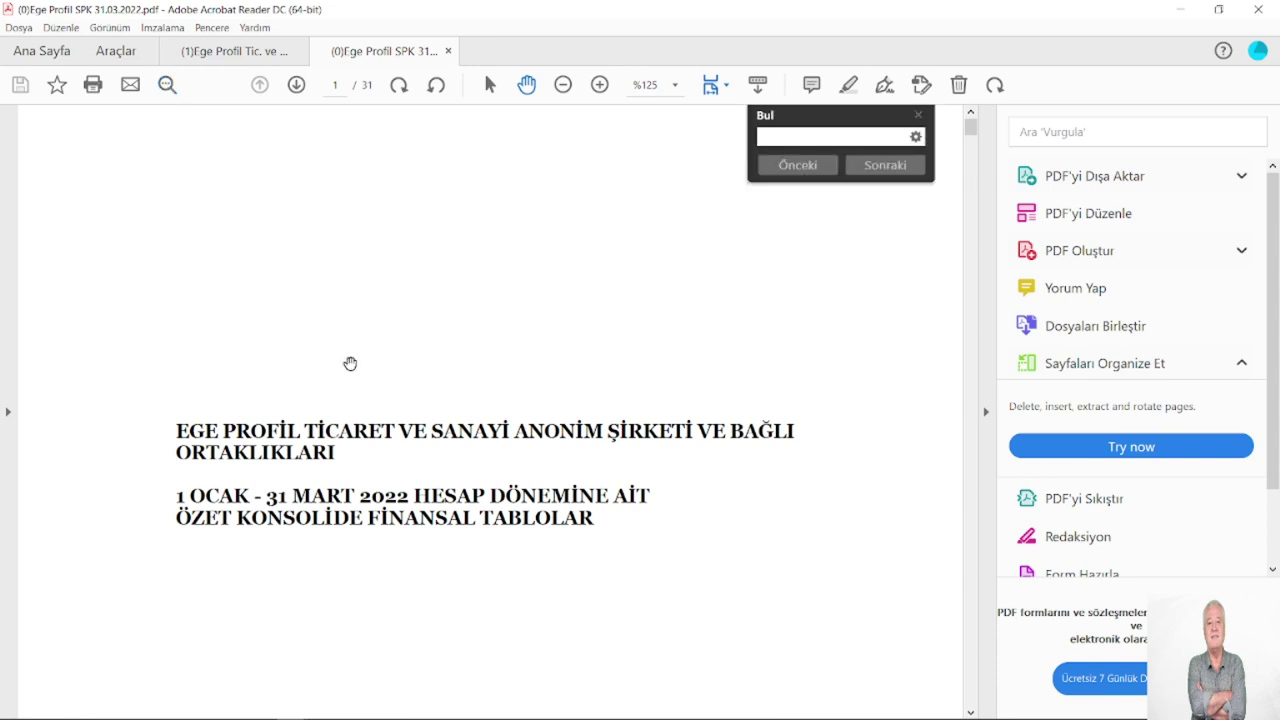
text(amortis)
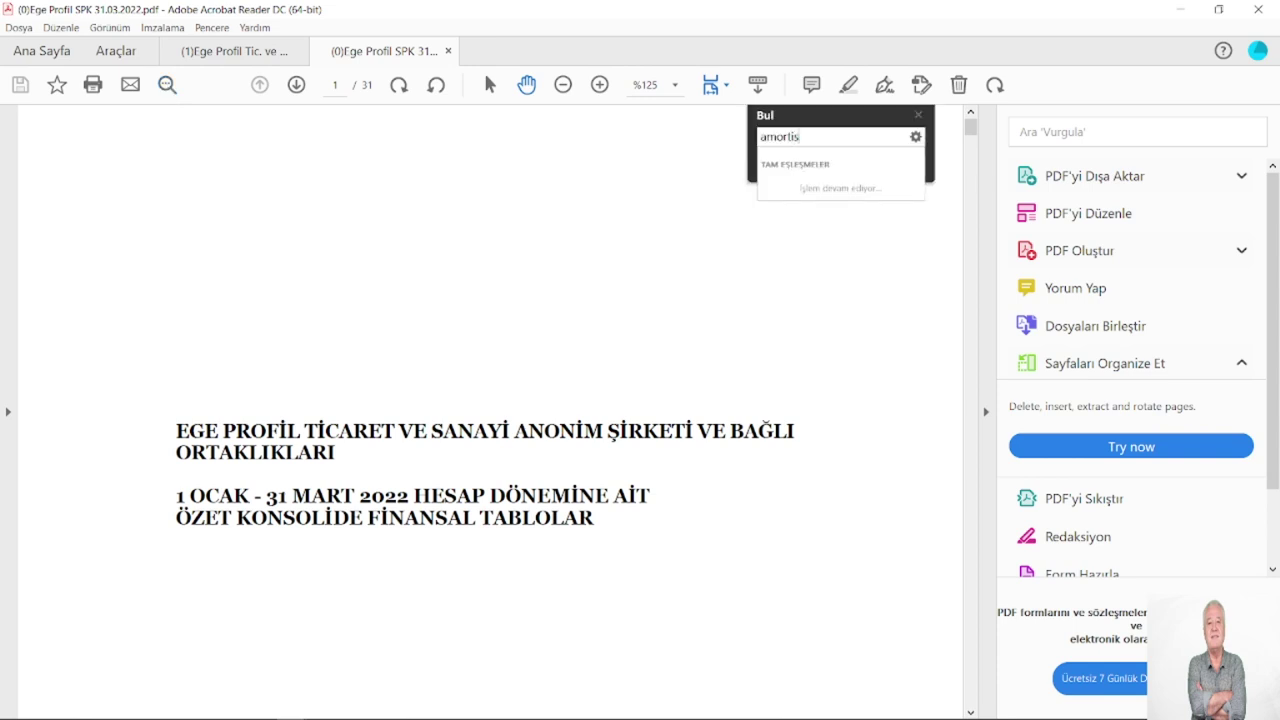
text(man)
key(Return)
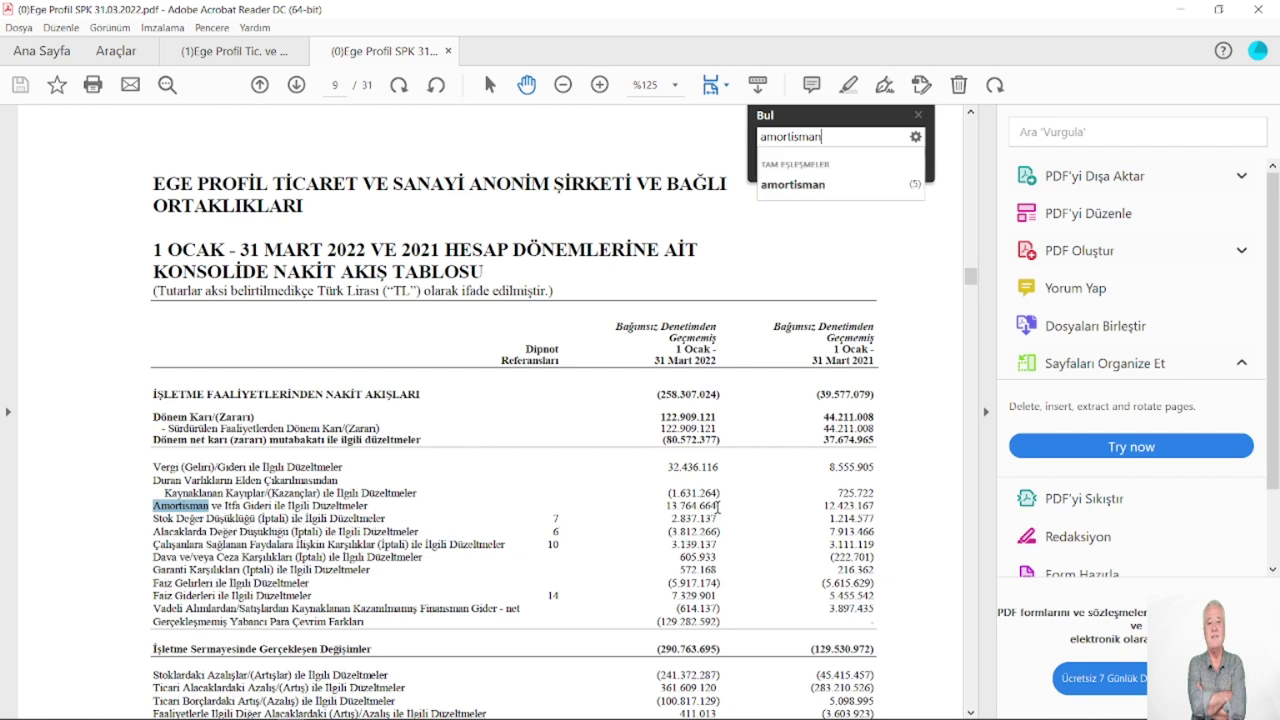
Copy the 31 Mart 2022 amount of "Amortisman ve İtfa Gideri ile İlgili Düzeltmeler" and switch back to the Excel workbook.
drag(718, 506, 666, 506)
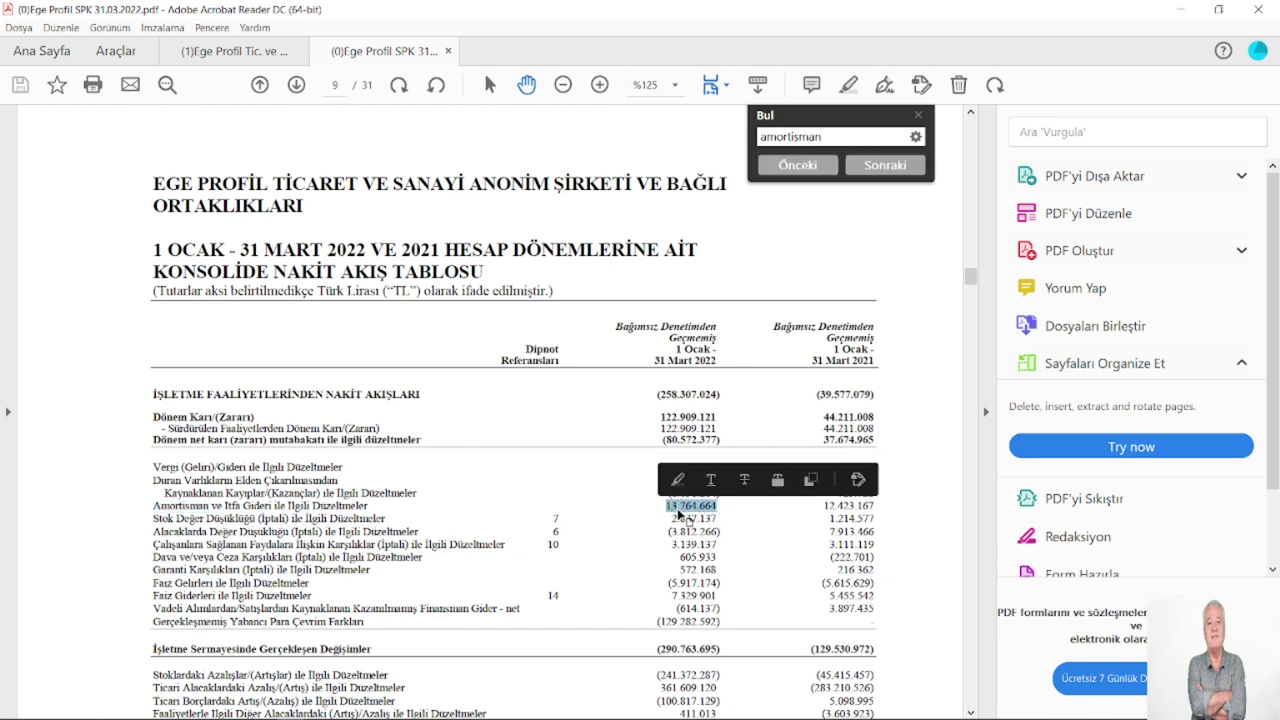
right_click(679, 506)
click(707, 302)
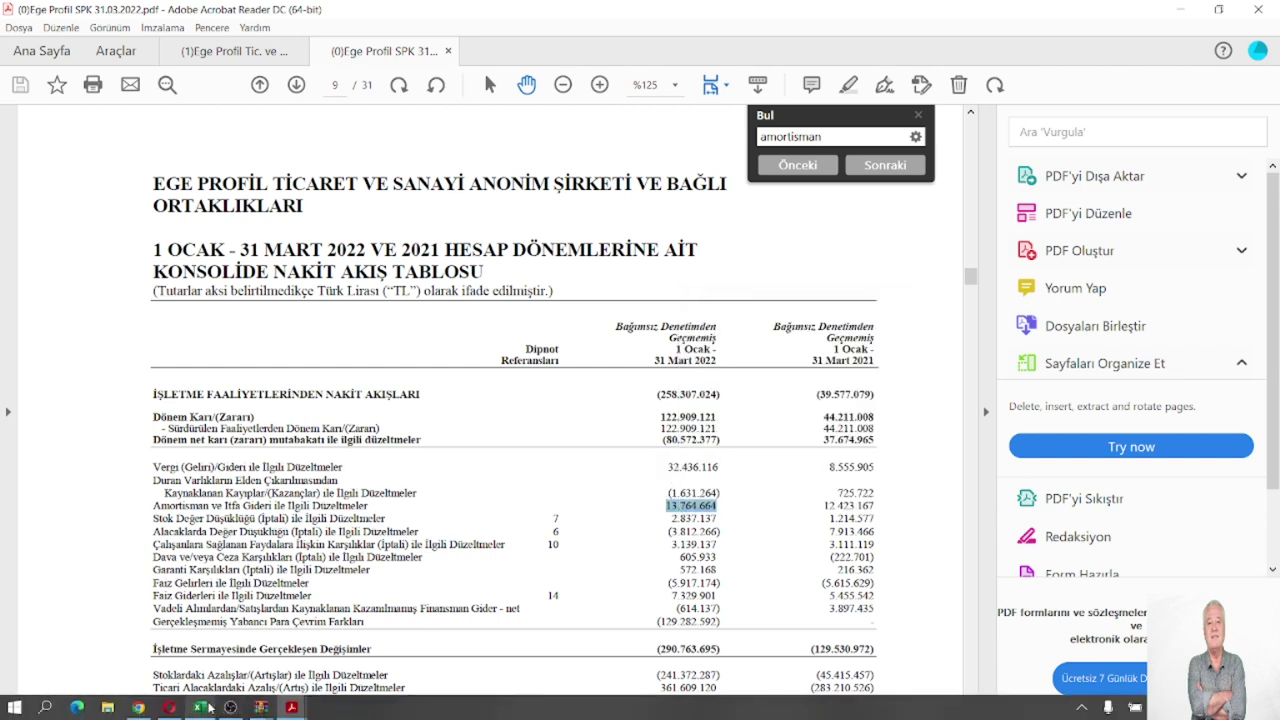
click(203, 707)
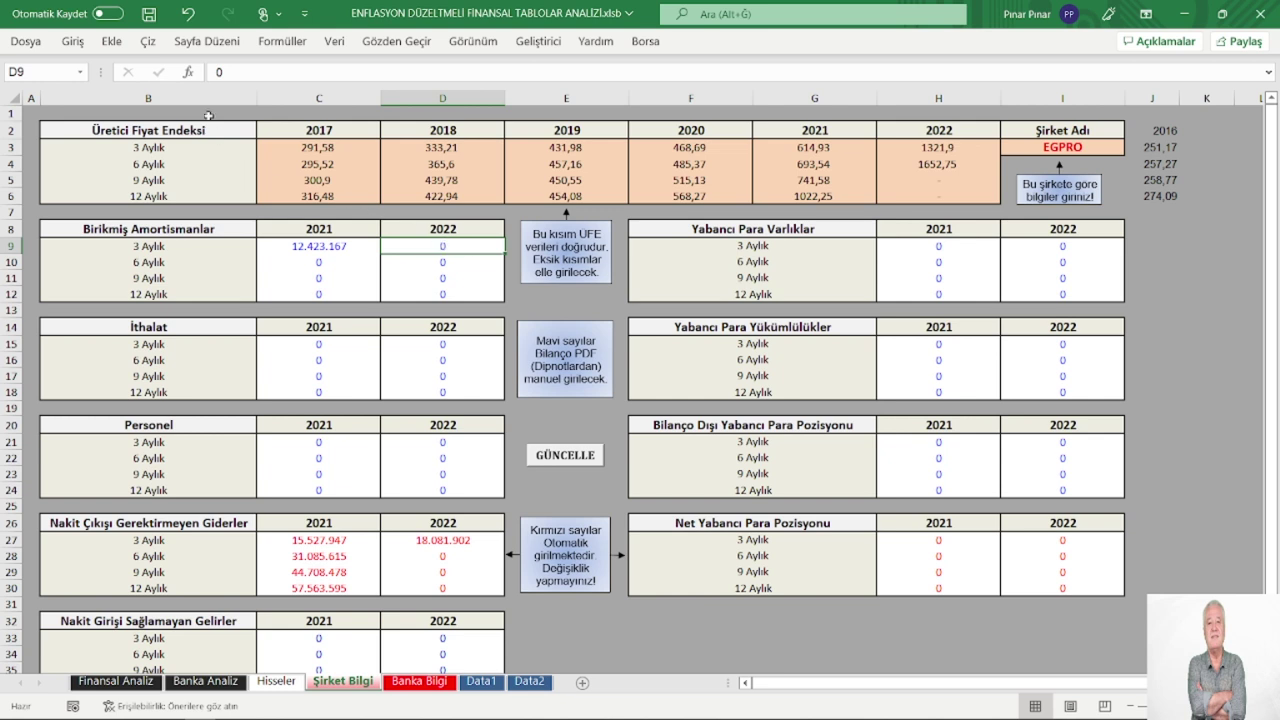
Paste the copied amount 13.764.664 into D9 as the 3 Aylık 2022 value of Birikmiş Amortismanlar.
double_click(220, 72)
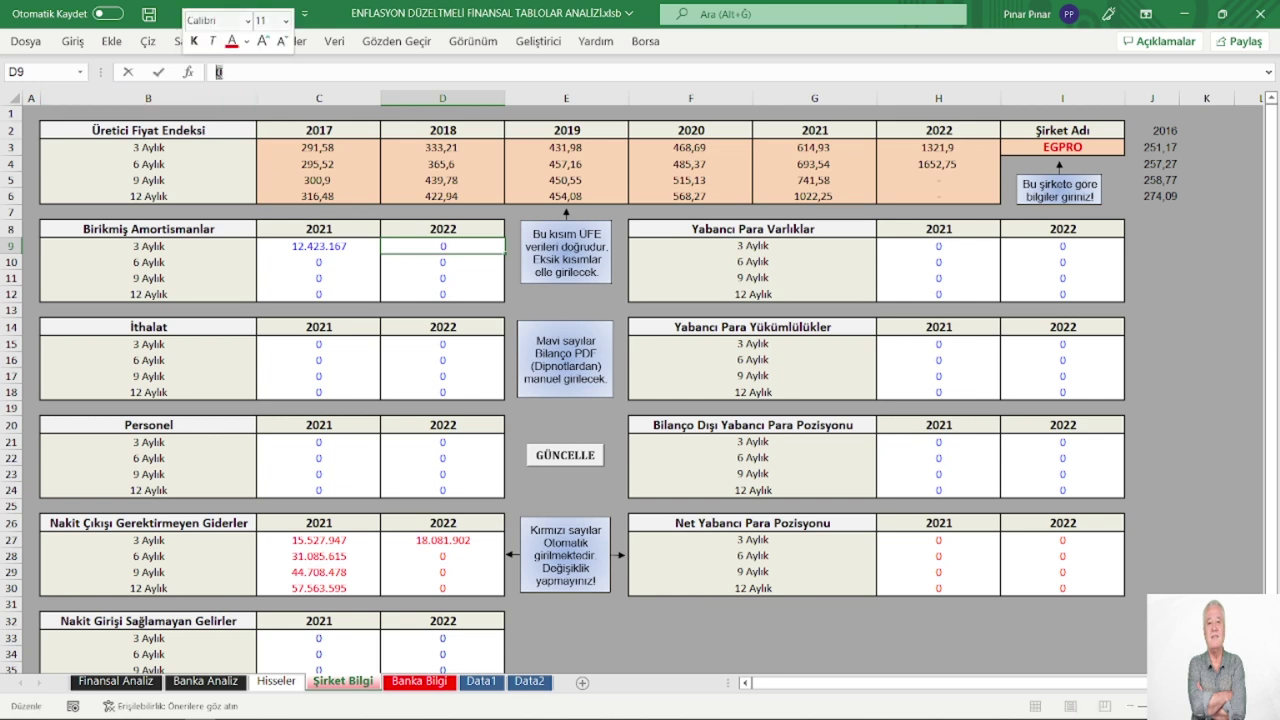
right_click(219, 72)
click(261, 152)
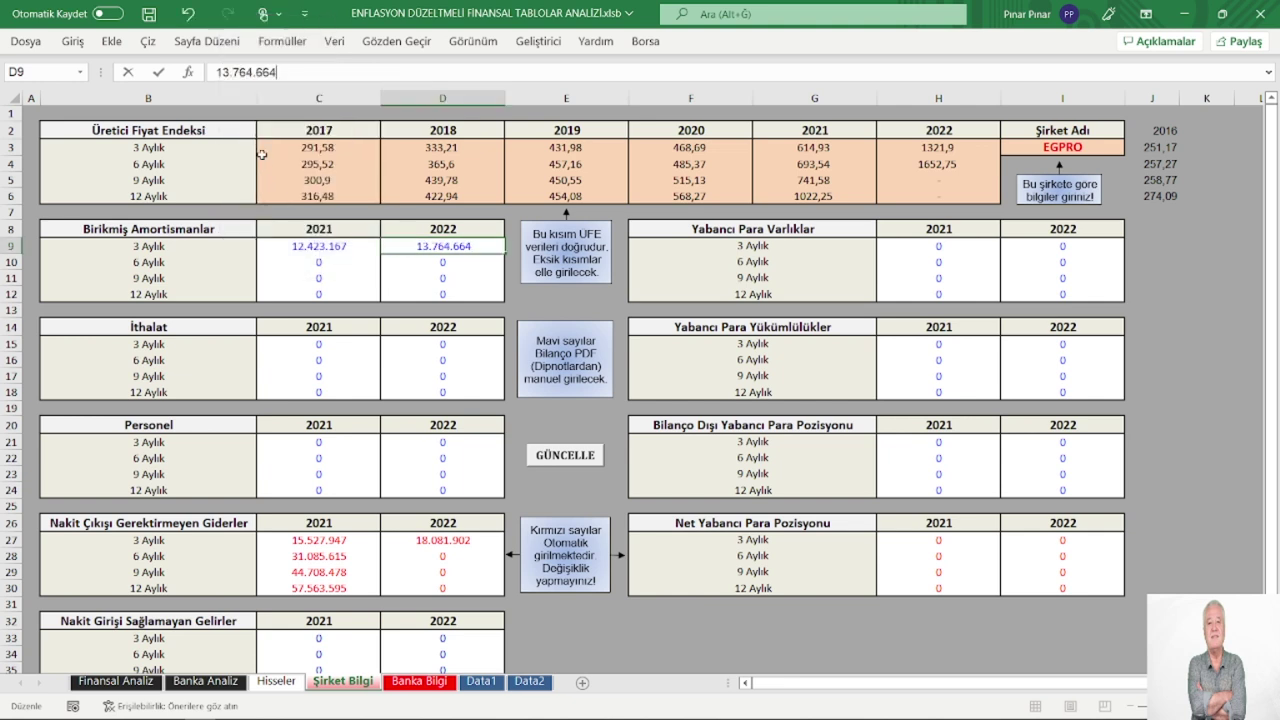
click(524, 296)
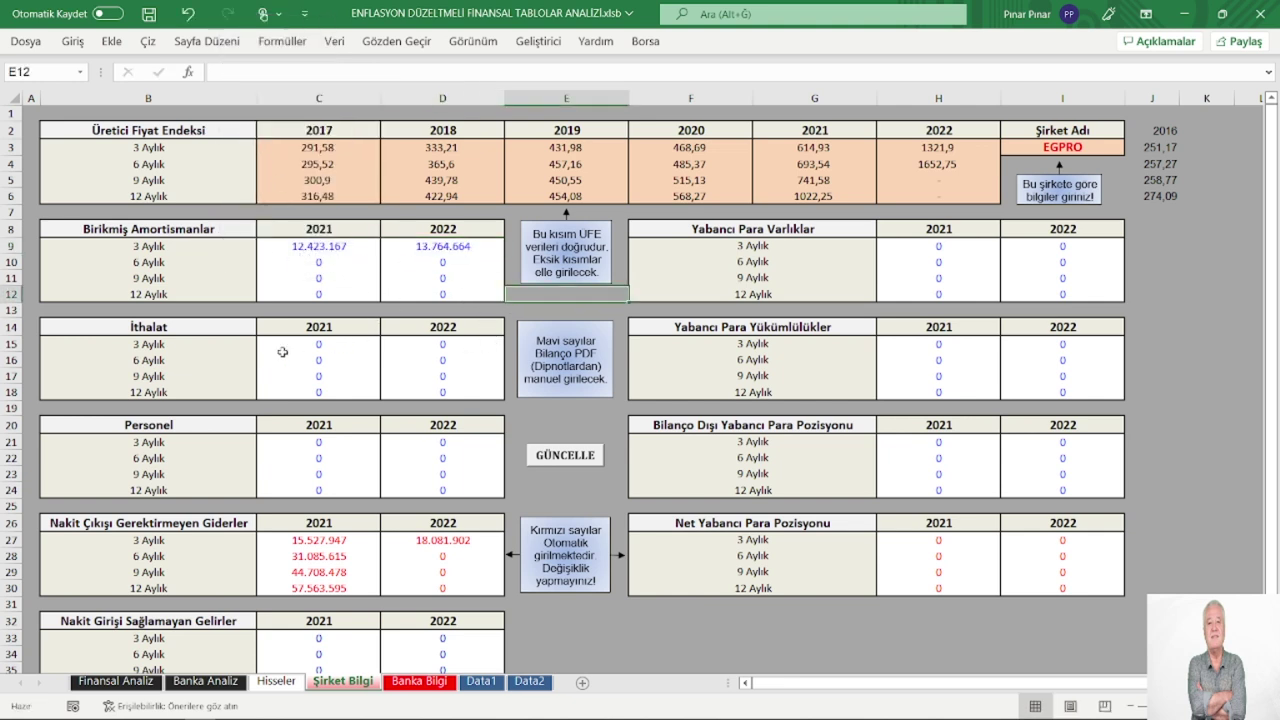
mouse_move(253, 712)
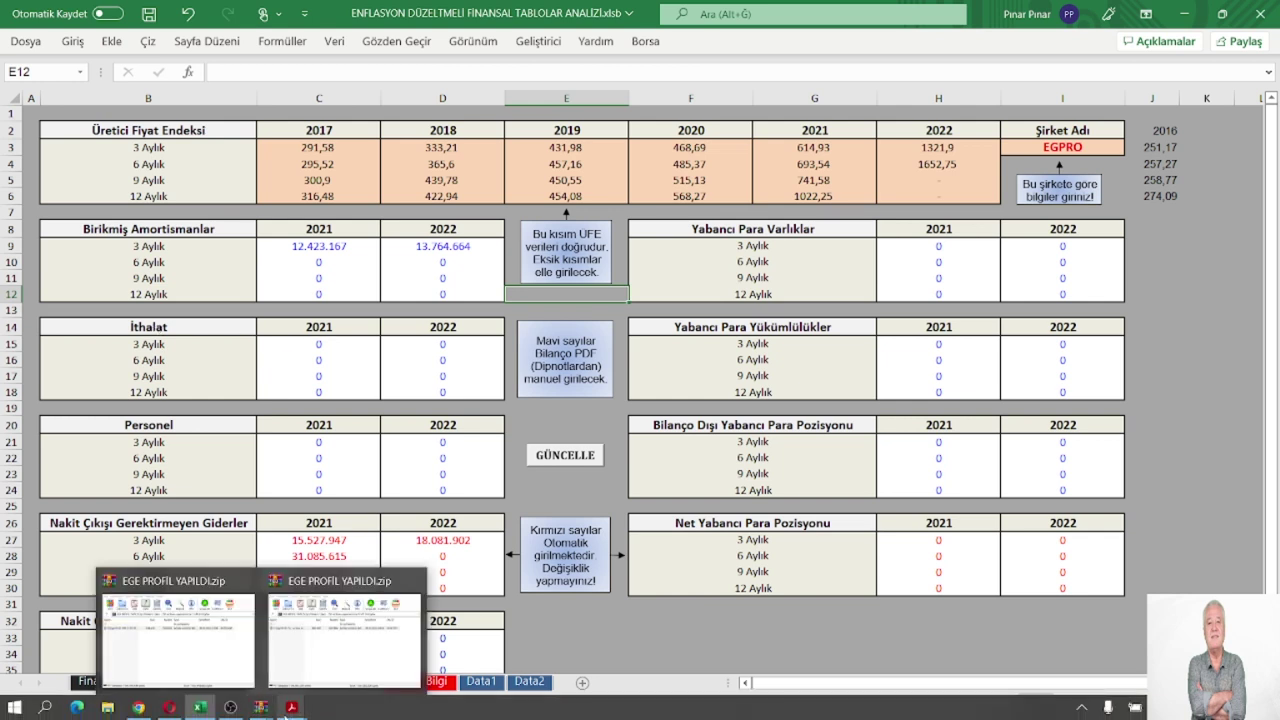
mouse_move(291, 707)
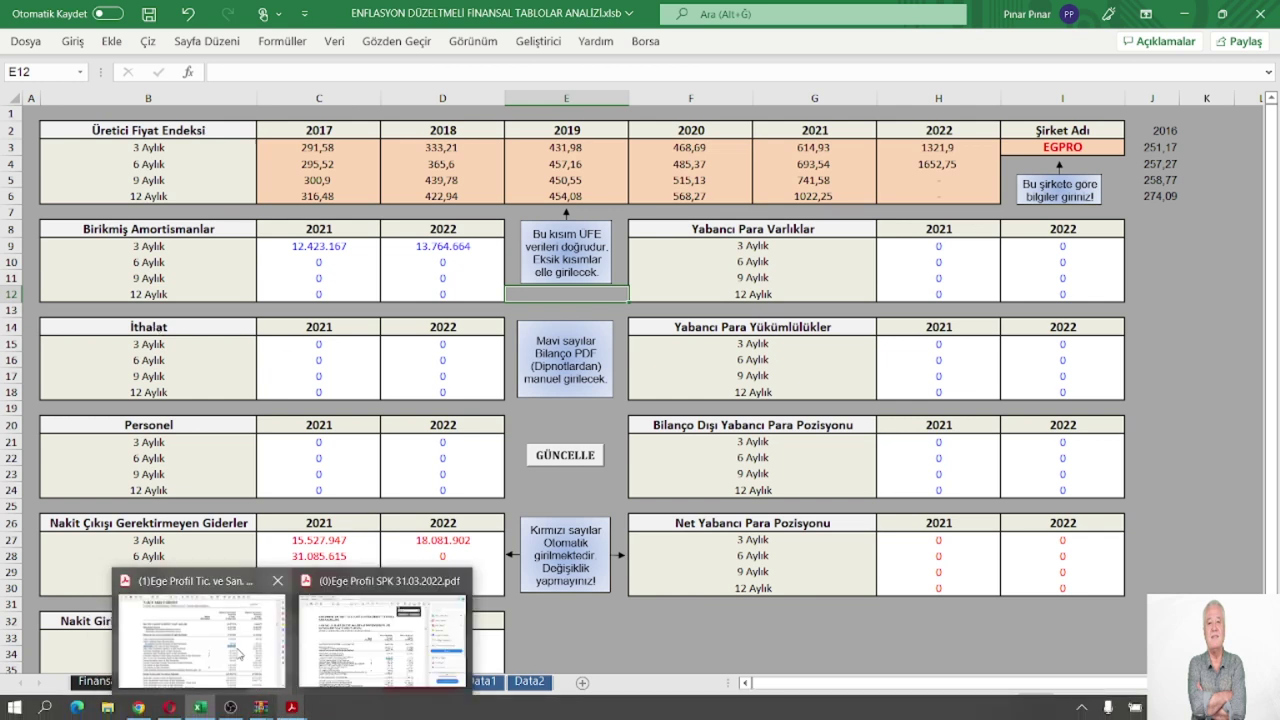
click(238, 655)
key(ctrl+f)
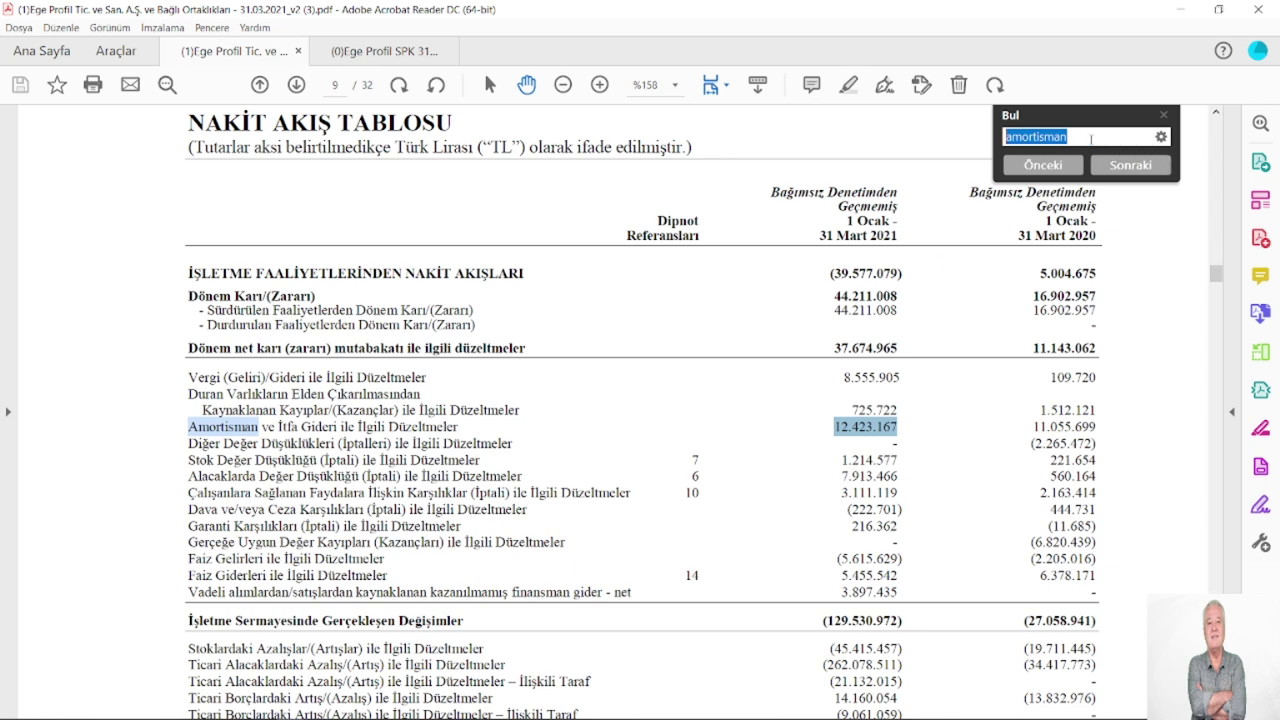
mouse_move(281, 710)
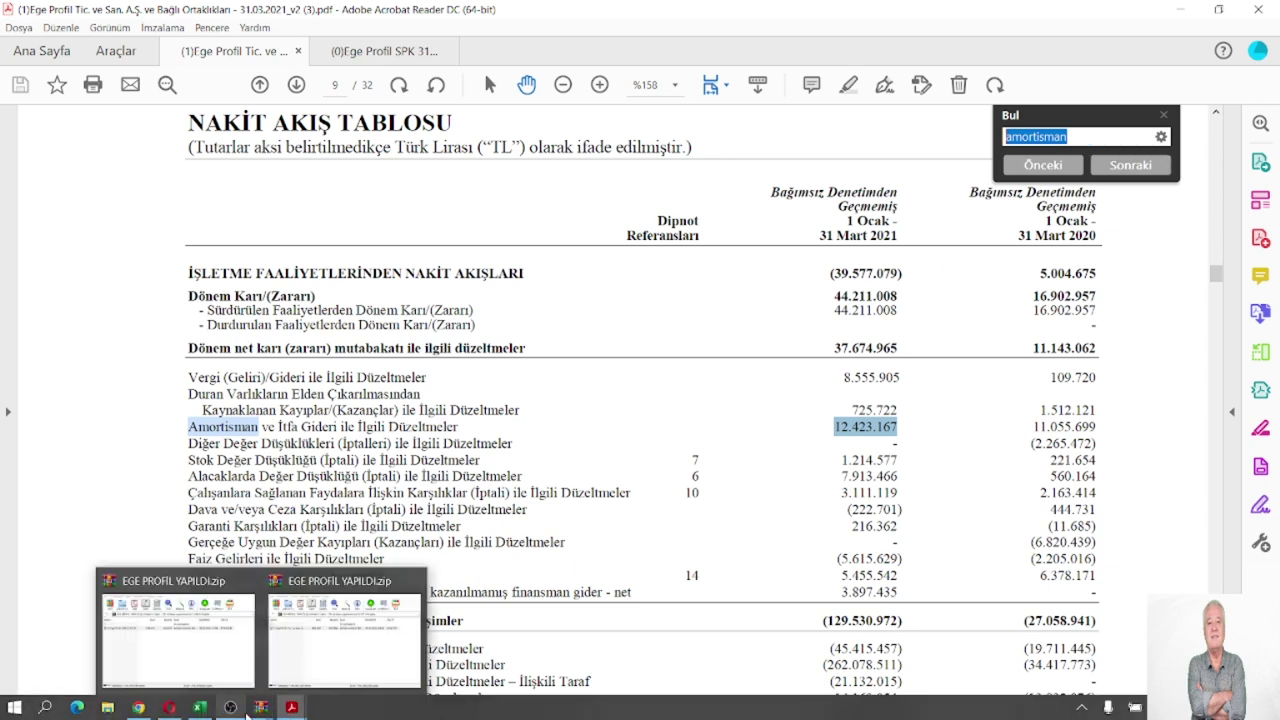
click(263, 707)
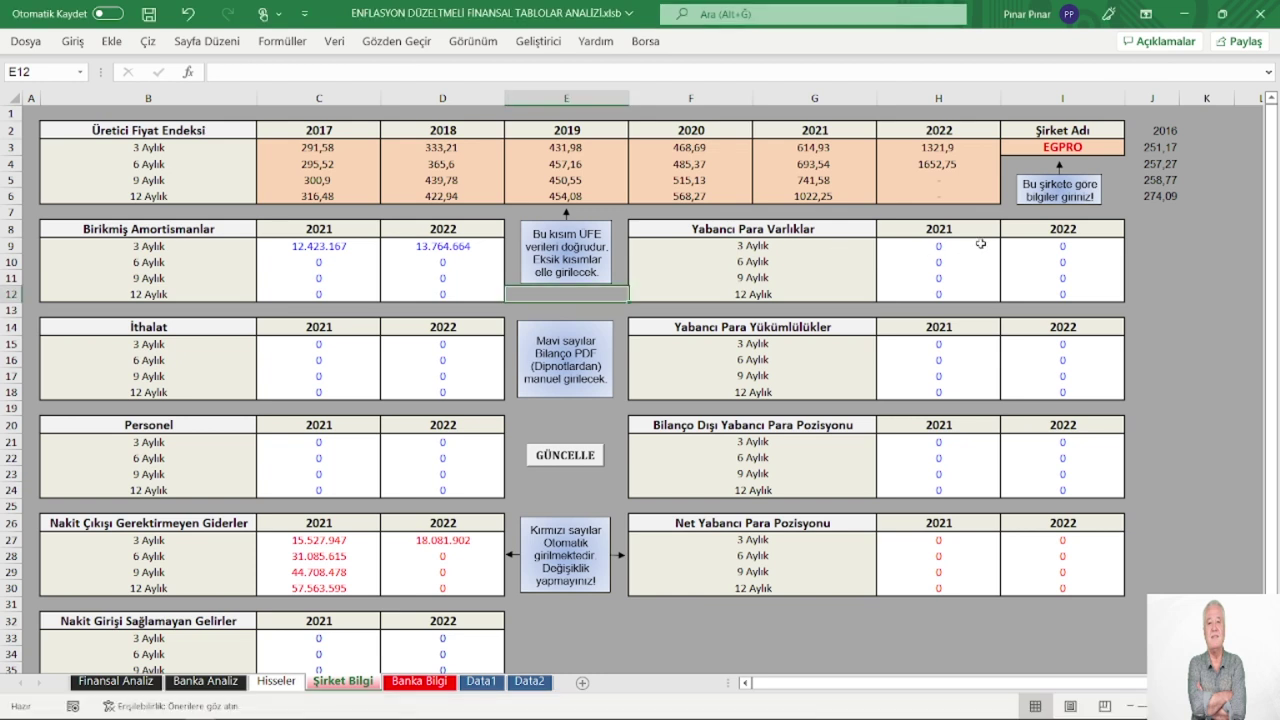
Switch to the 31.03.2021 Ege Profil report and search it for "yabancı para".
mouse_move(190, 712)
mouse_move(292, 708)
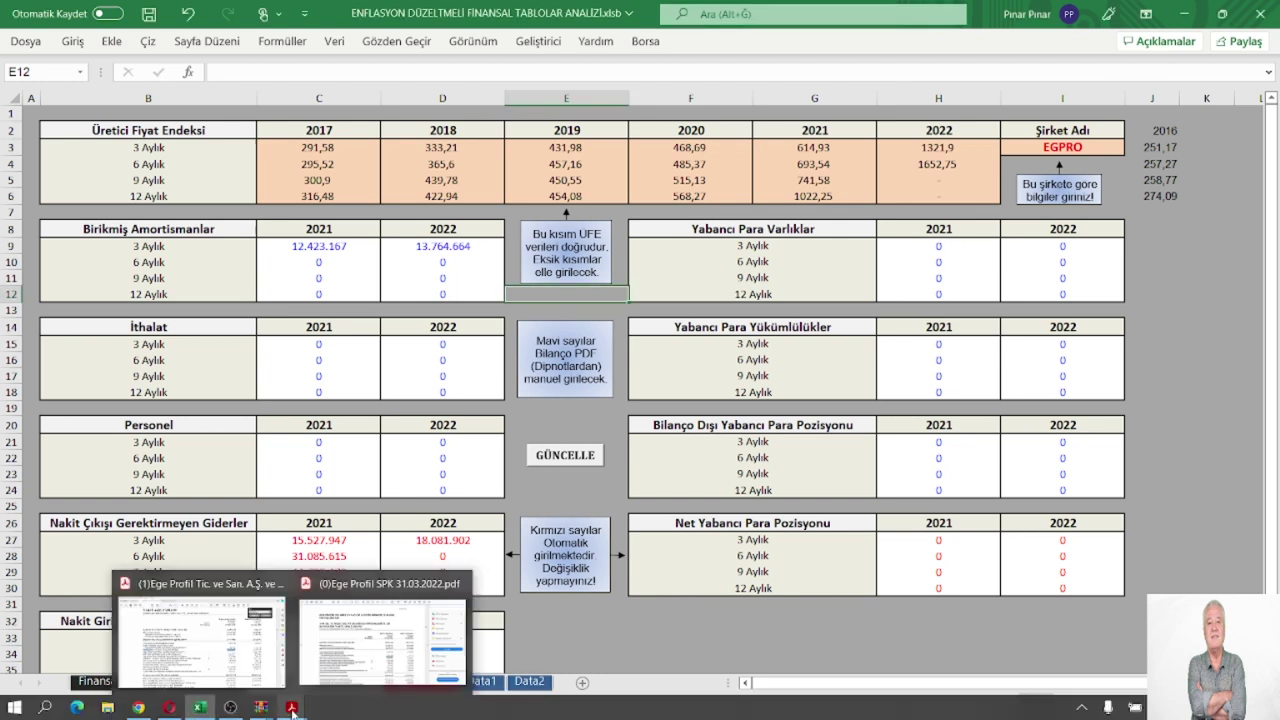
click(245, 663)
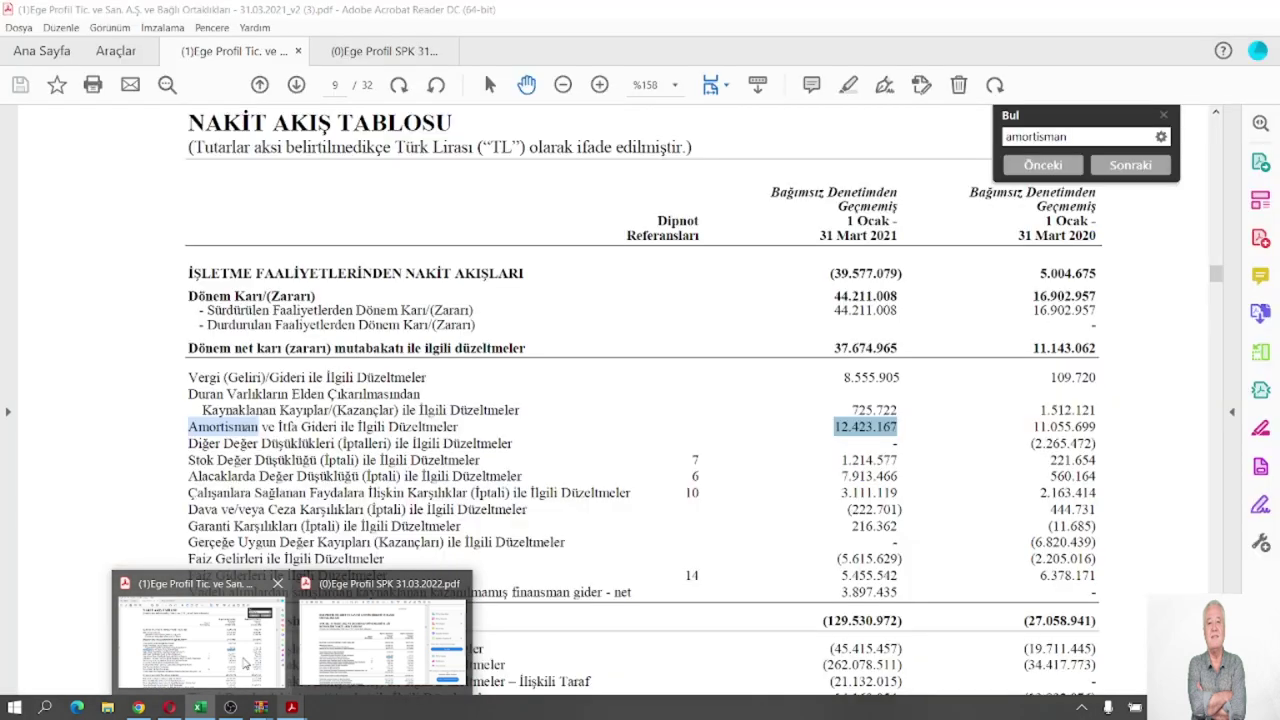
click(1097, 131)
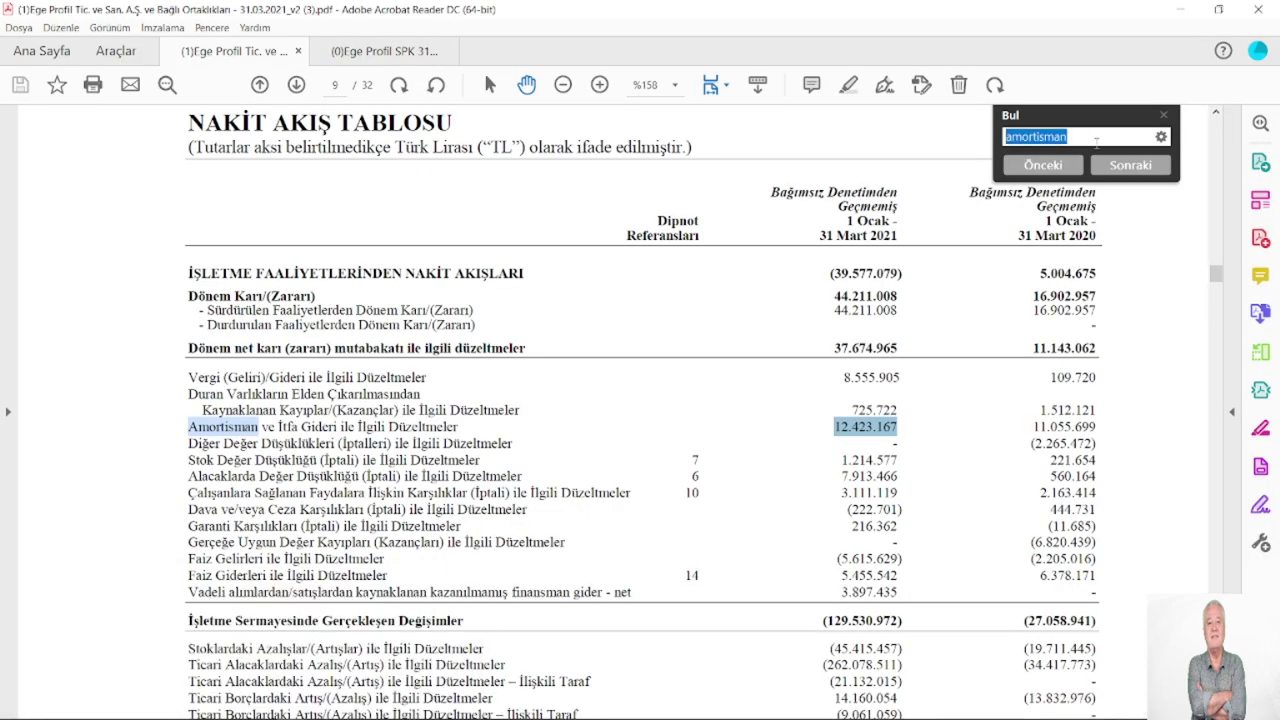
text(y)
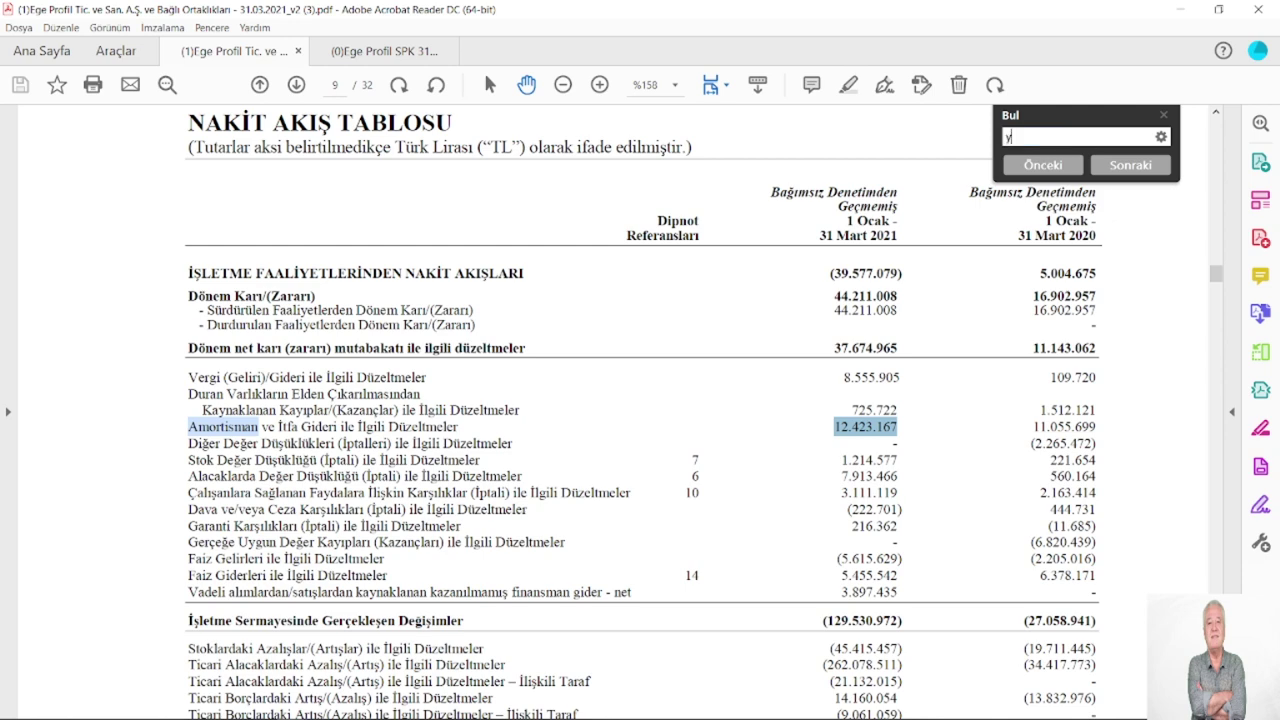
text(abancı para)
key(Return)
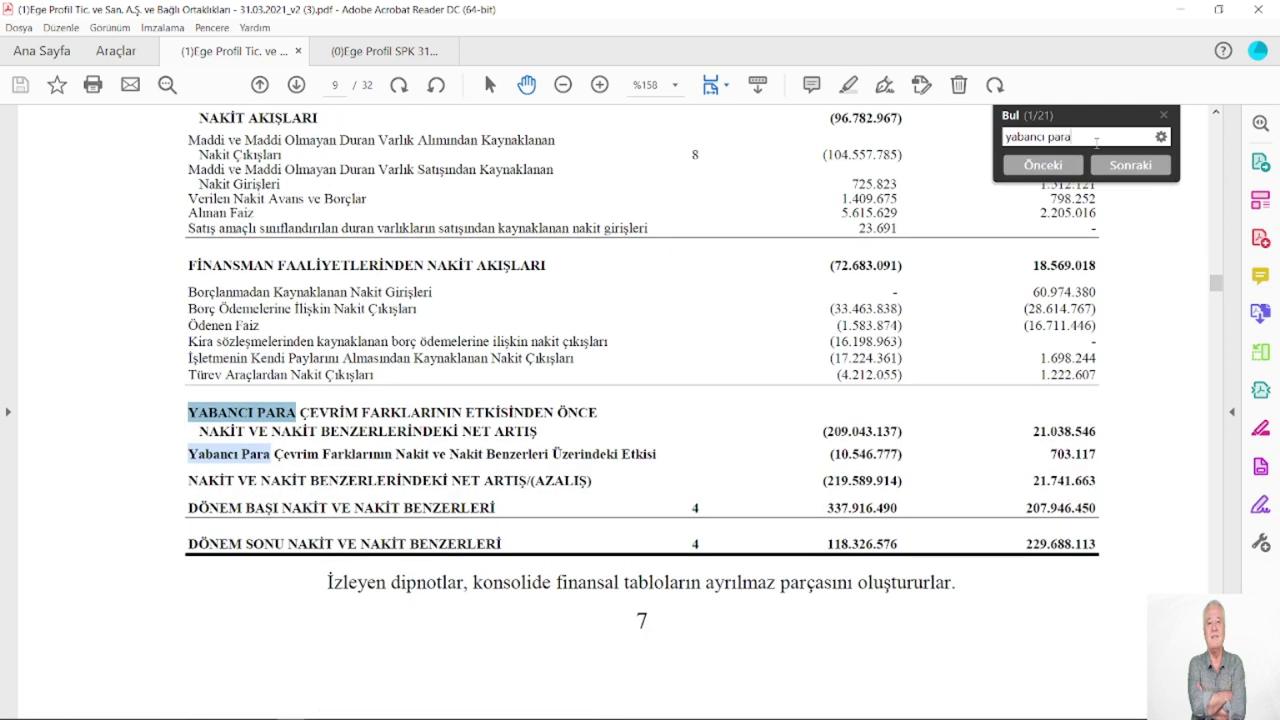
Step through the "yabancı para" matches to Dipnot 15 and find its 31 Mart 2021 foreign currency position table.
key(Return)
key(Return)
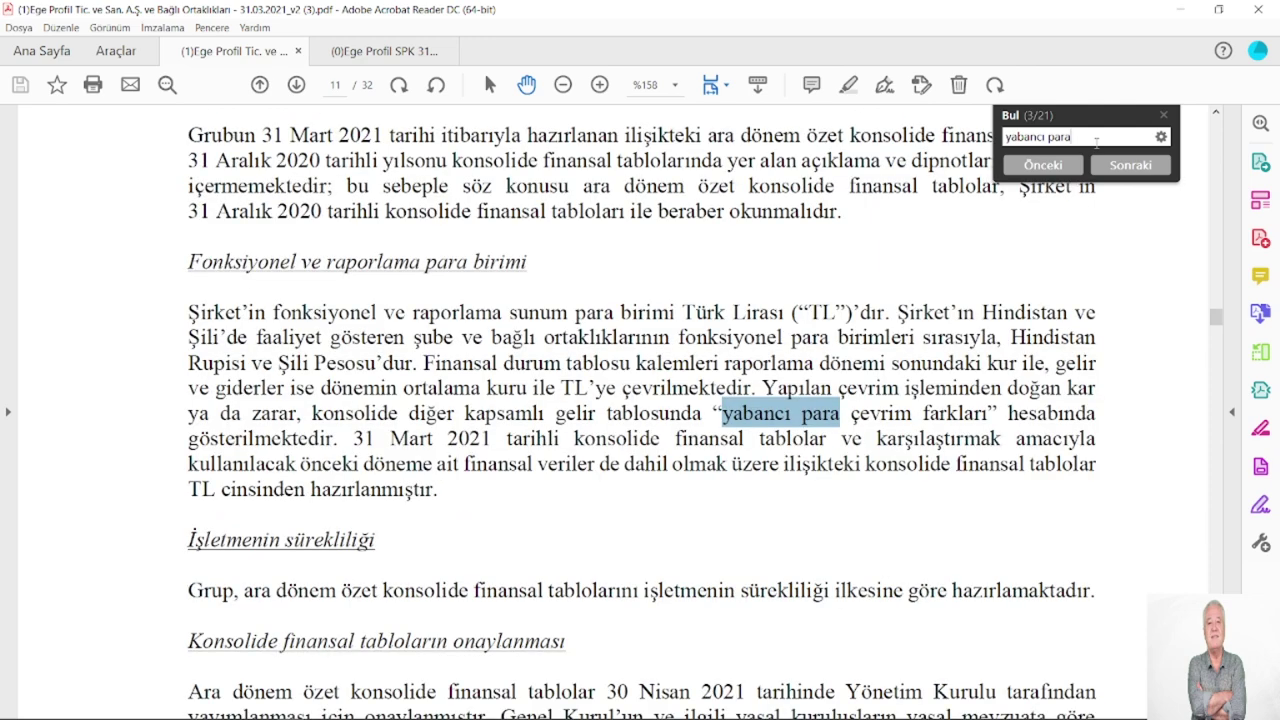
key(Return)
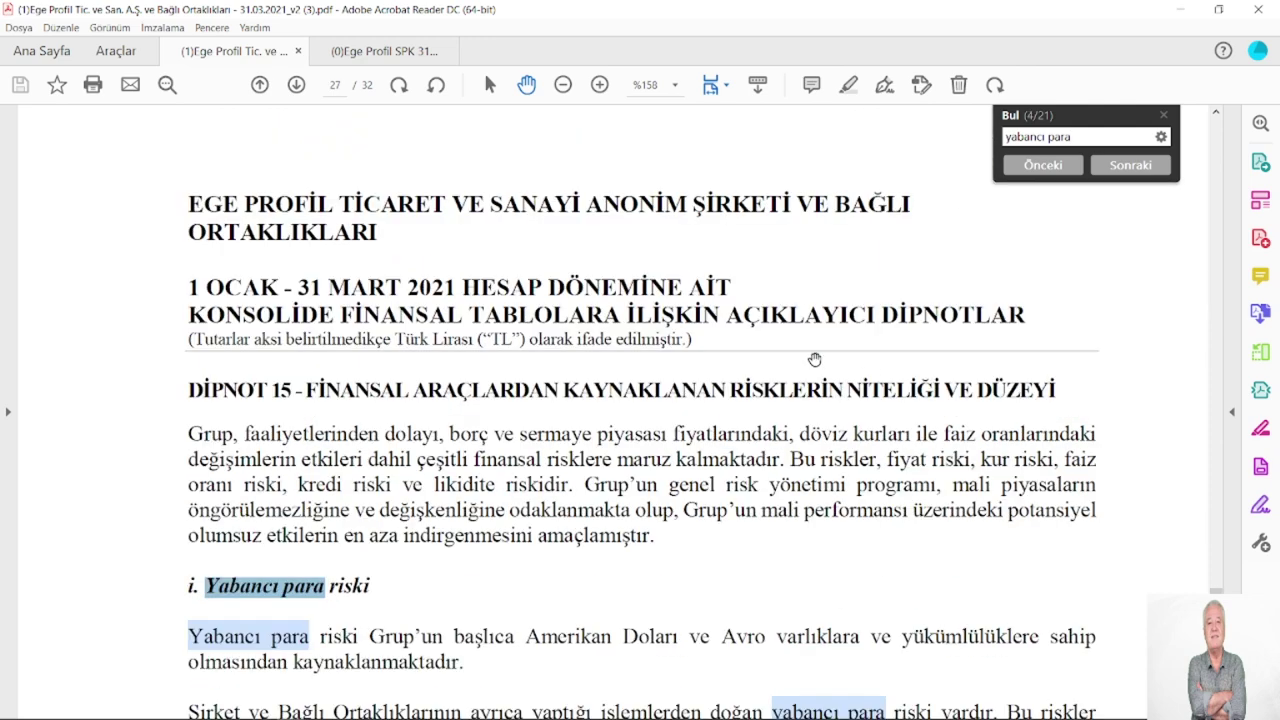
scroll(748, 440, down, 2)
scroll(924, 337, down, 10)
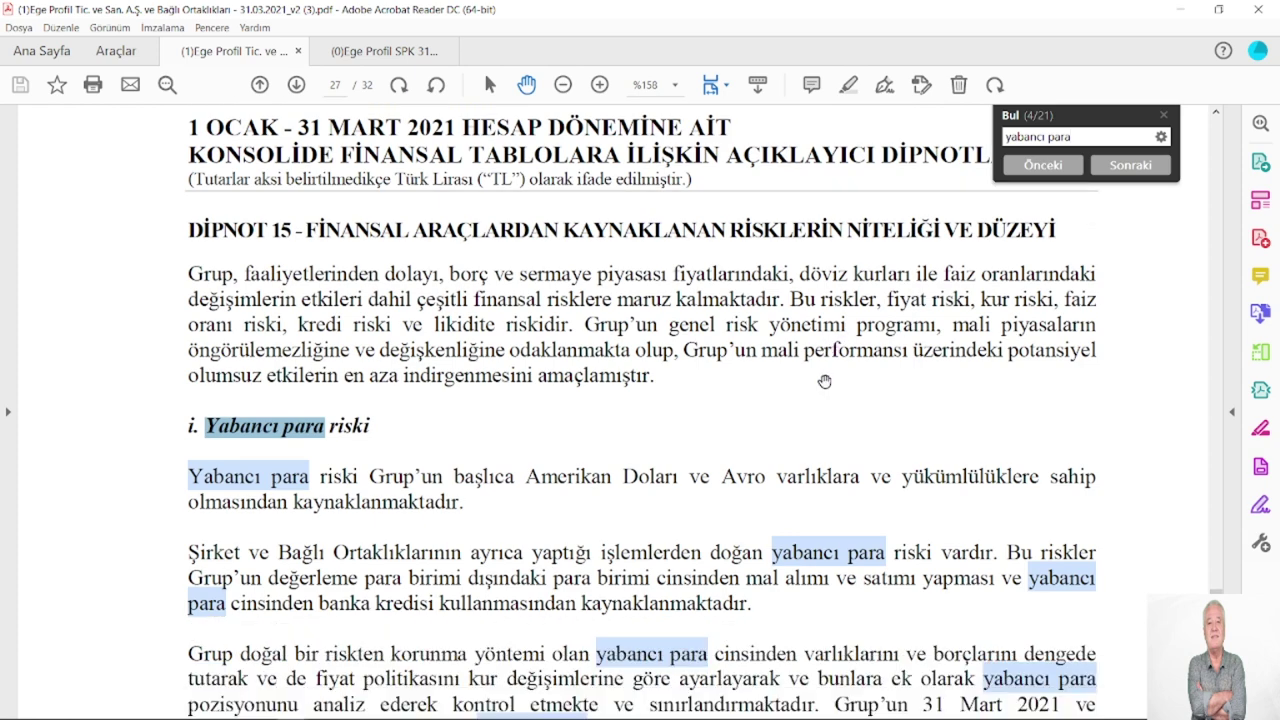
scroll(762, 443, down, 2)
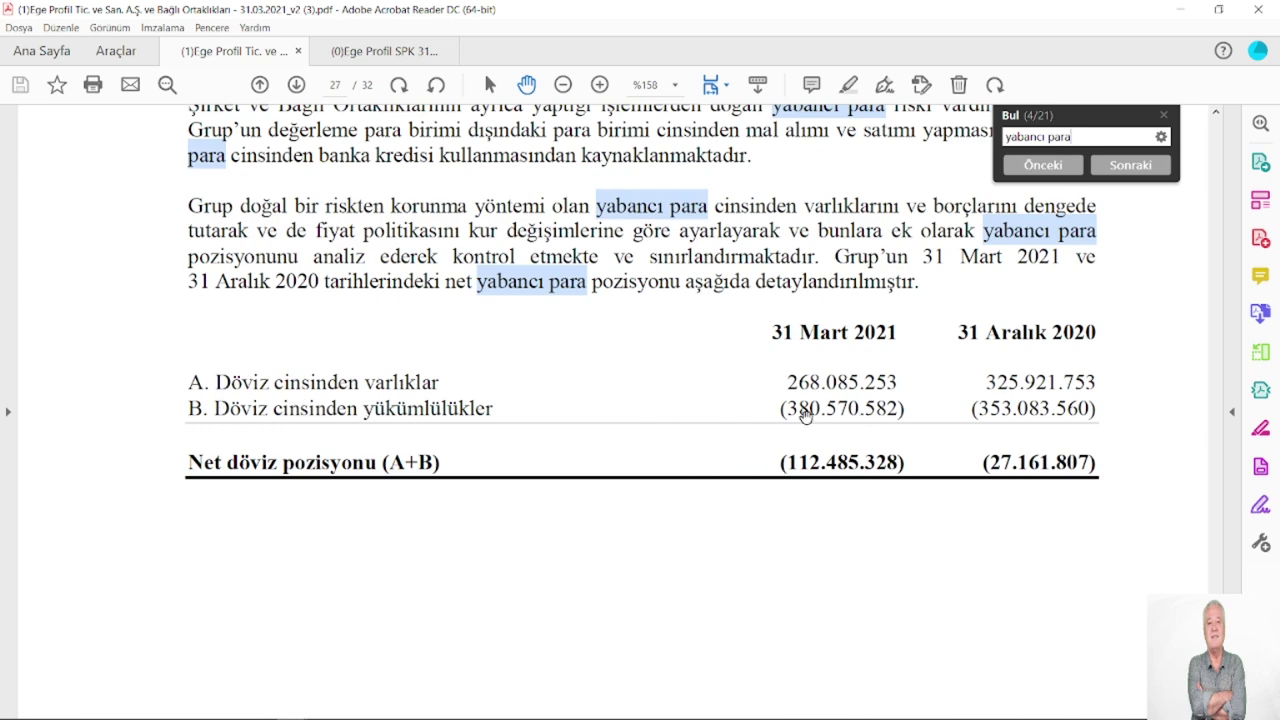
scroll(891, 423, down, 15)
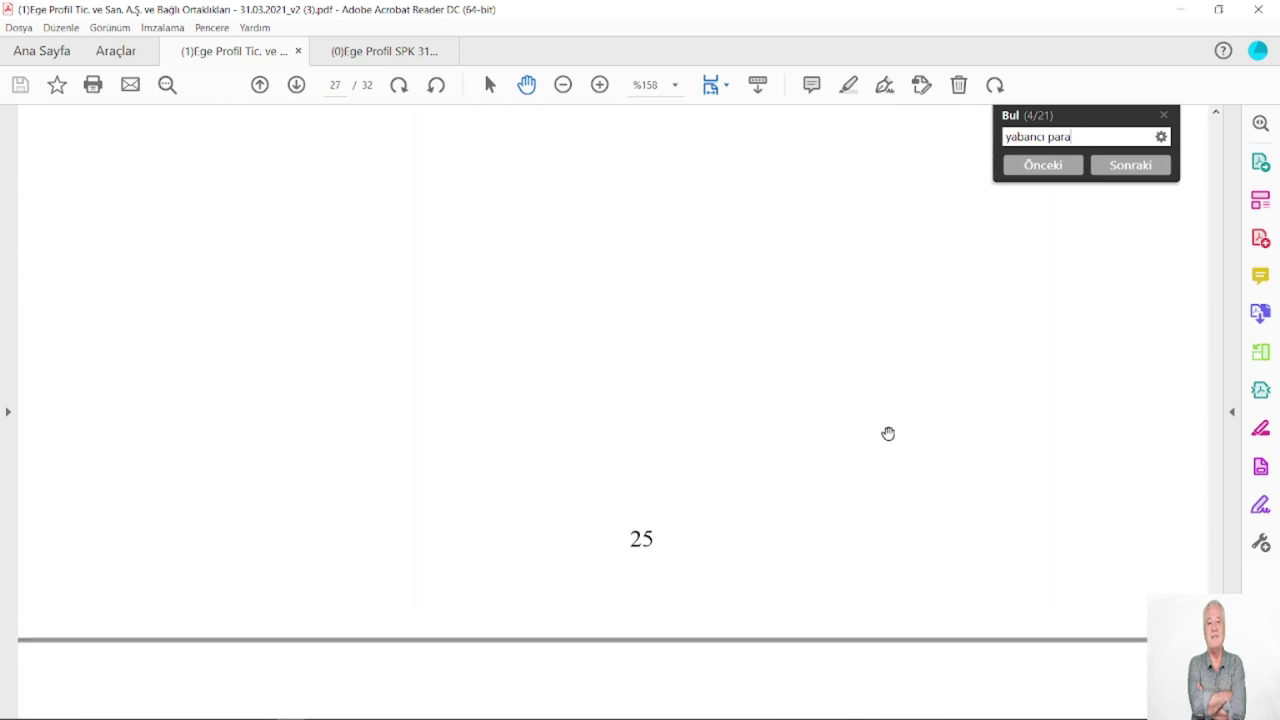
scroll(885, 445, down, 15)
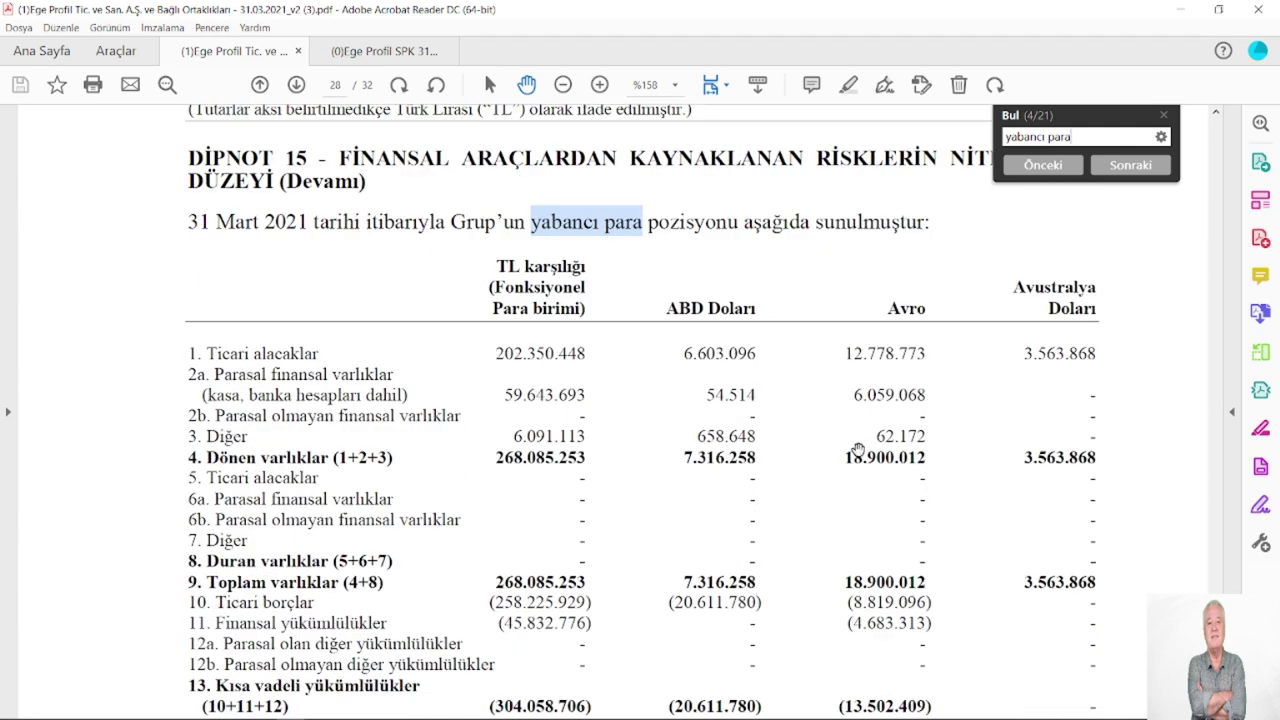
Copy the TL equivalent of "9. Toplam varlıklar" from the report's 31 Mart 2021 foreign currency position table.
scroll(767, 445, down, 4)
scroll(712, 421, up, 3)
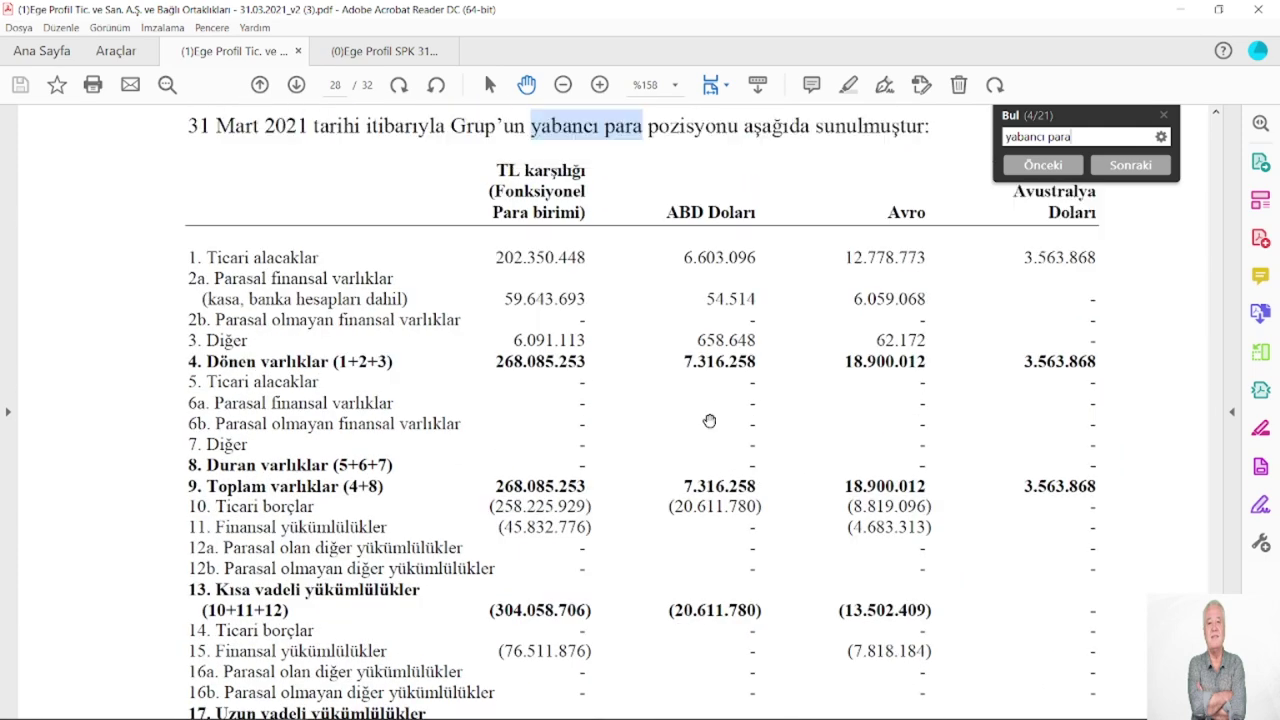
scroll(621, 463, down, 2)
scroll(652, 422, down, 1)
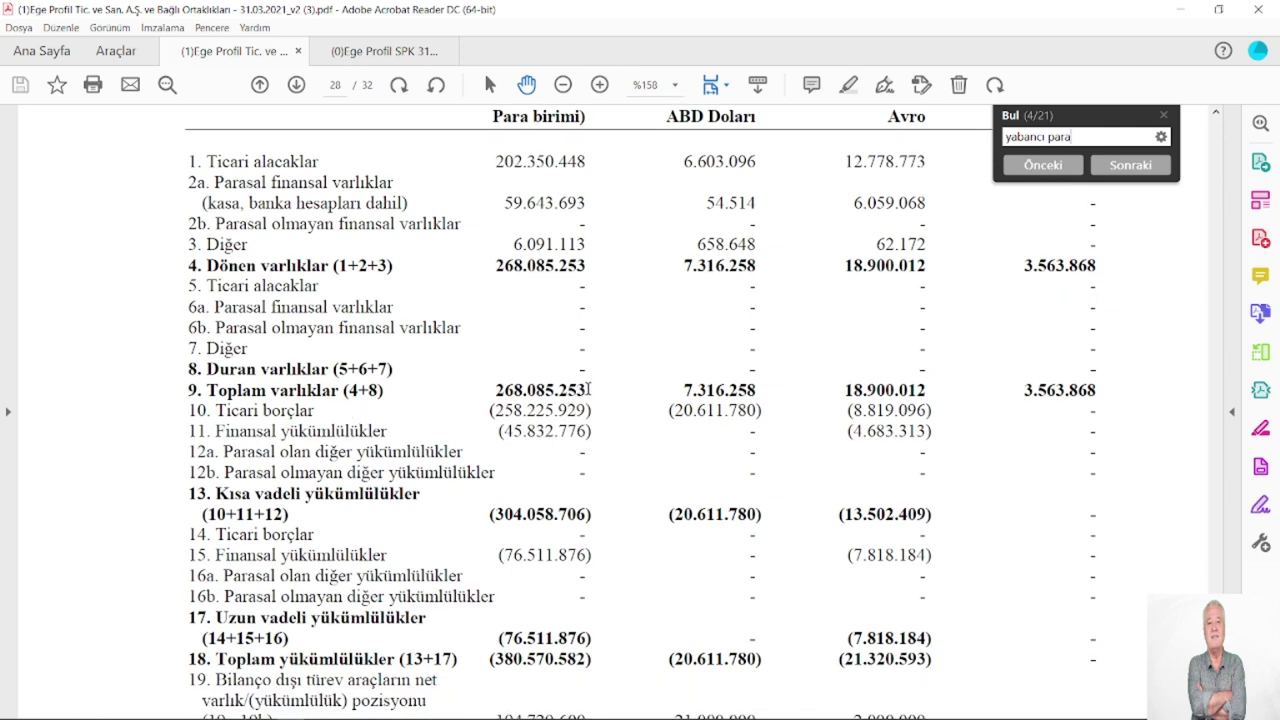
drag(587, 390, 493, 390)
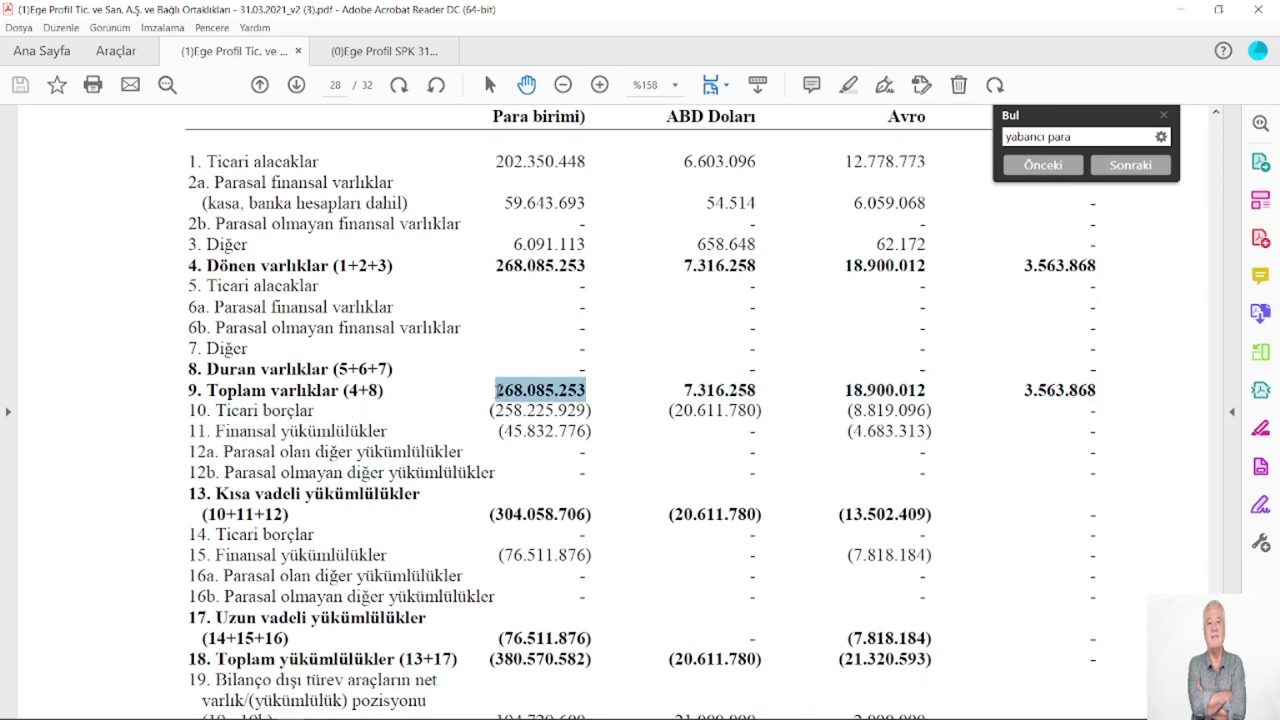
right_click(521, 399)
click(563, 416)
scroll(540, 390, up, 5)
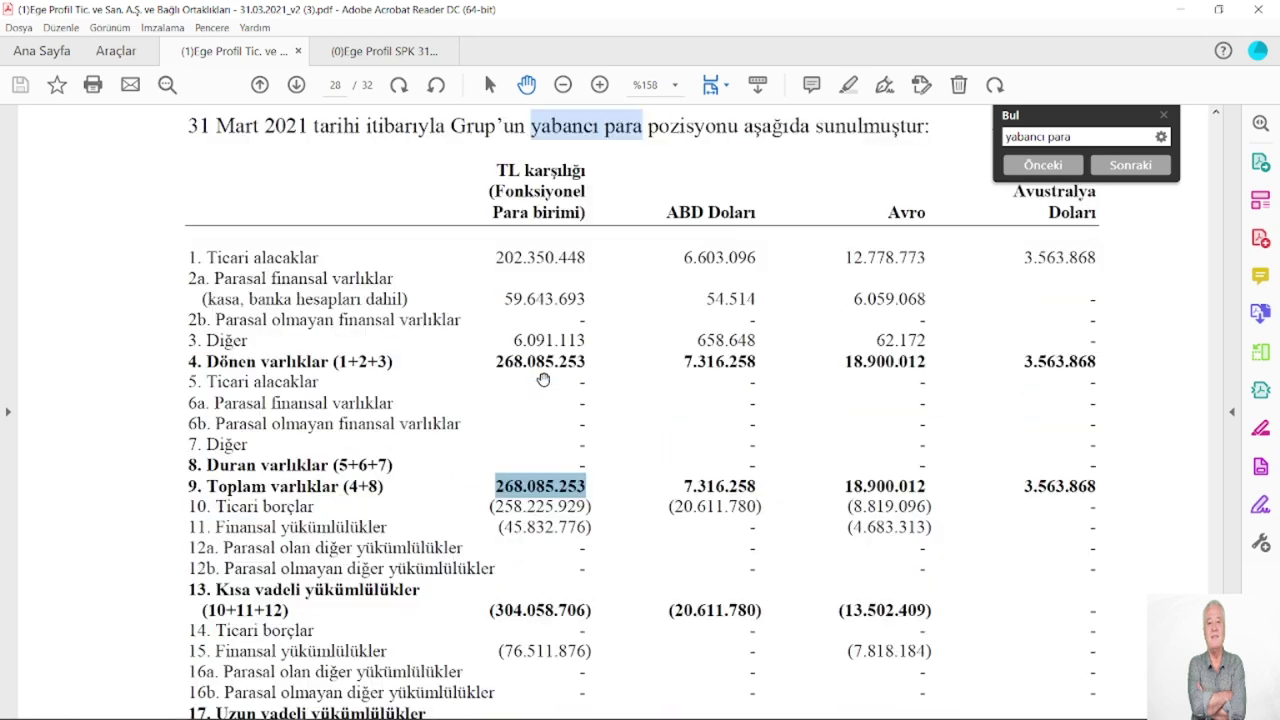
scroll(543, 378, up, 2)
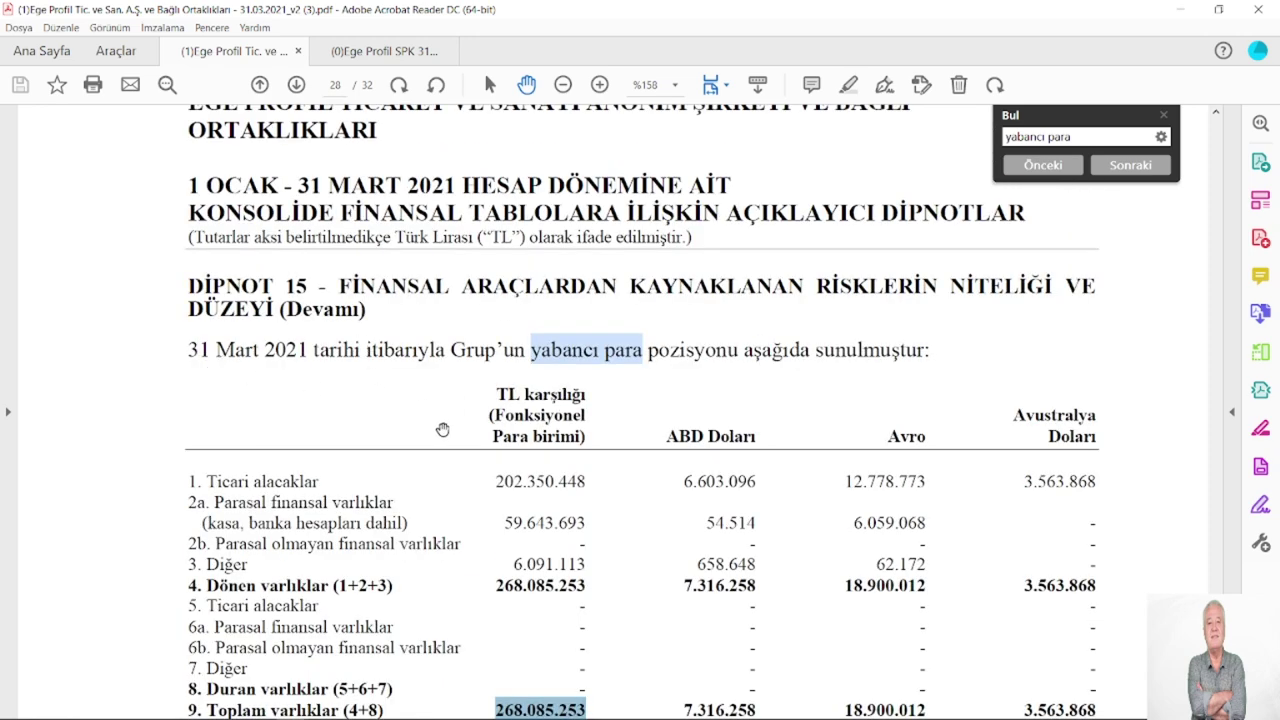
scroll(506, 607, down, 2)
scroll(506, 607, down, 1)
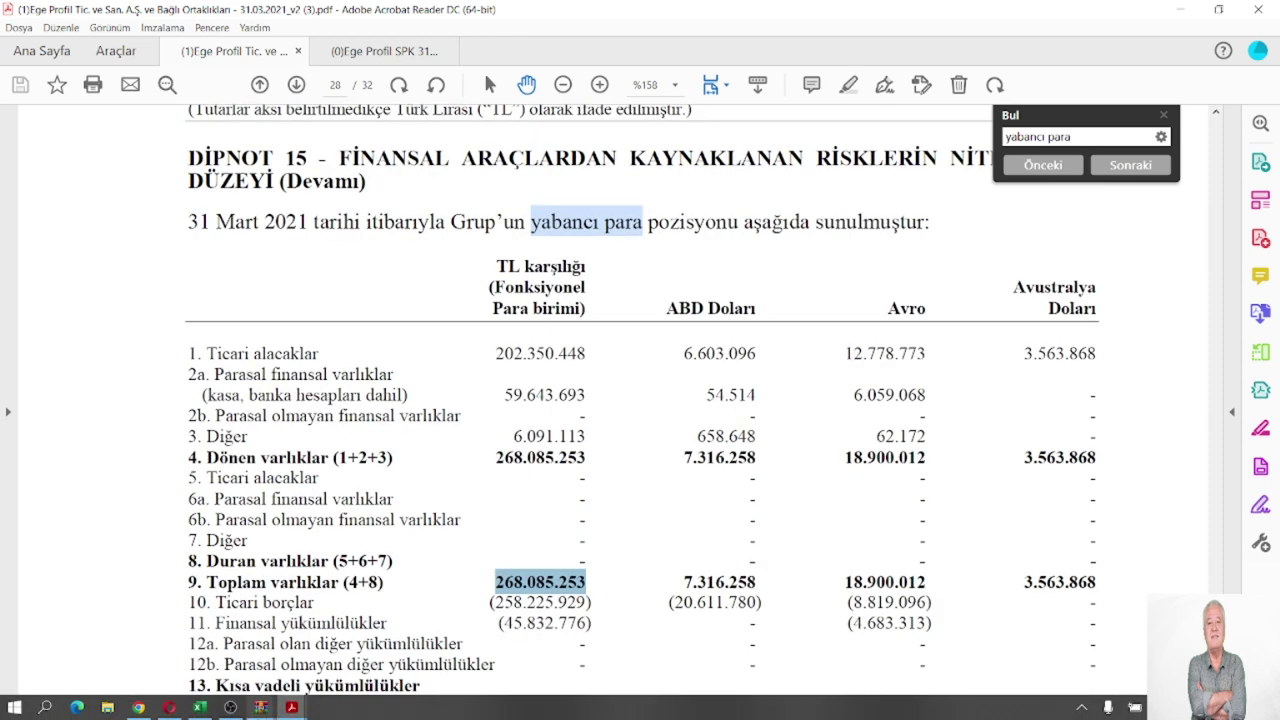
Switch to the Excel workbook and paste 268.085.253 into H9 as the 3 Aylık 2021 value of Yabancı Para Varlıklar.
click(200, 708)
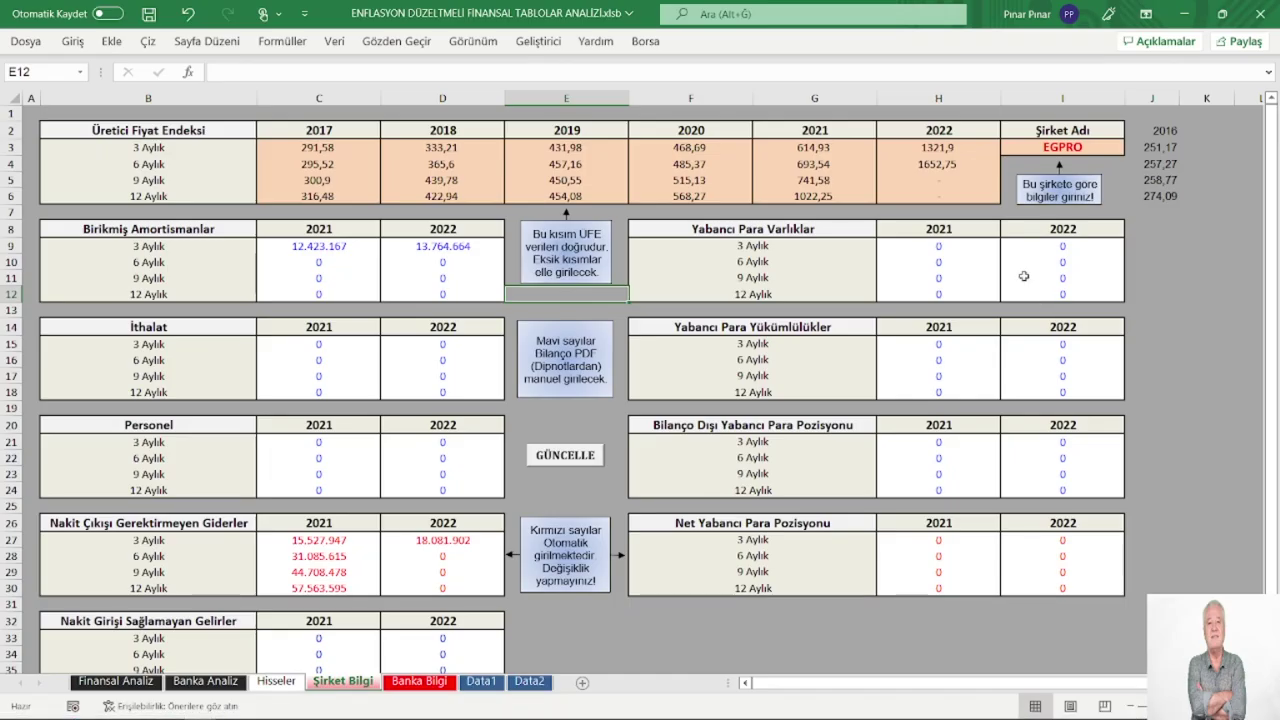
click(940, 250)
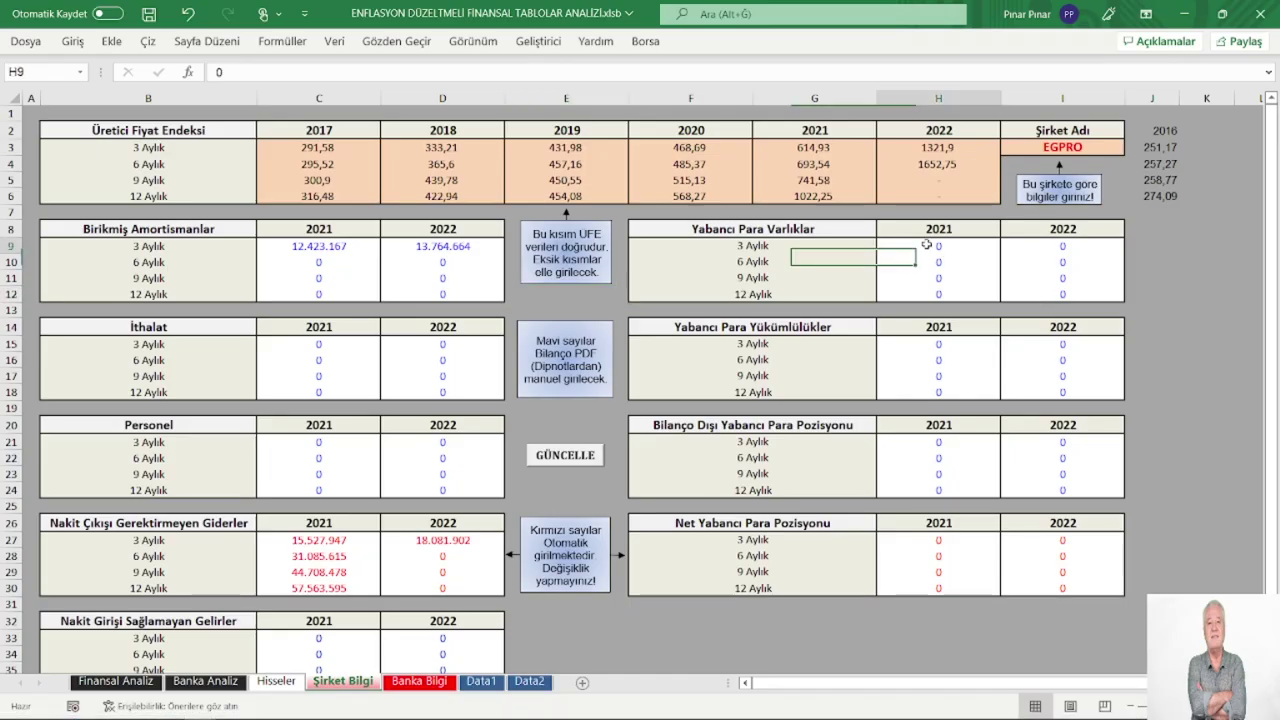
double_click(222, 72)
right_click(220, 72)
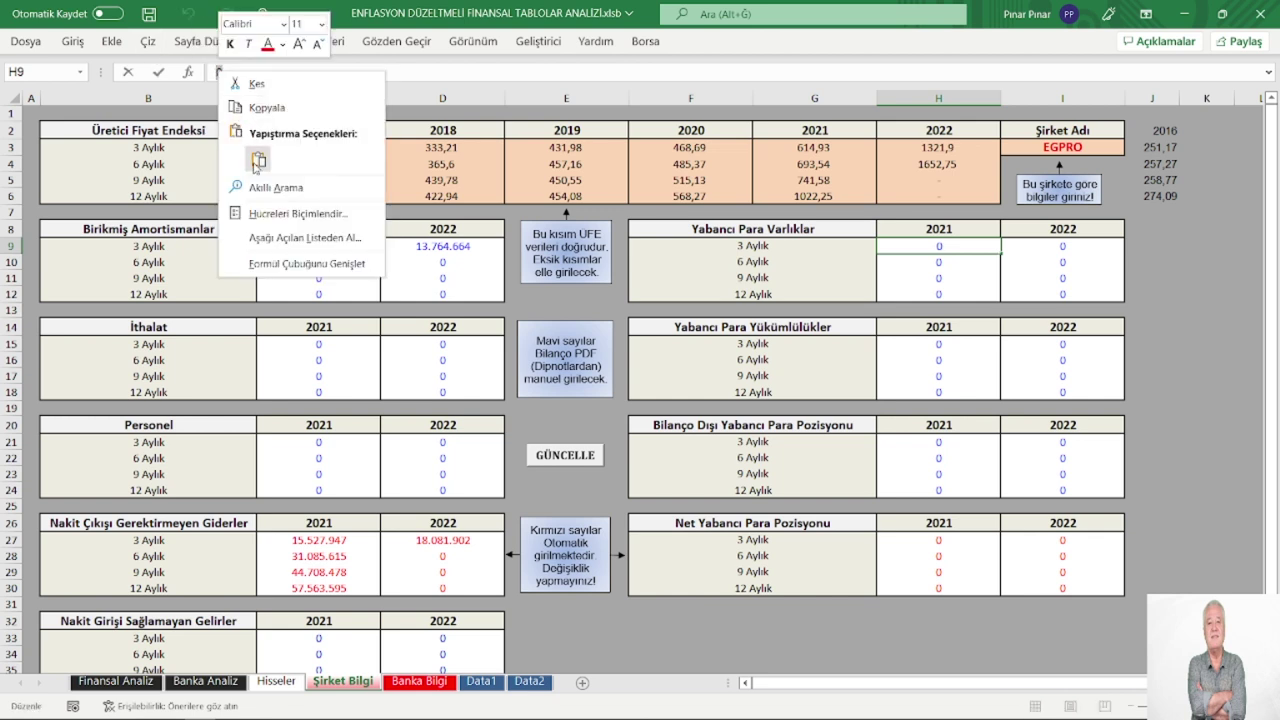
click(258, 161)
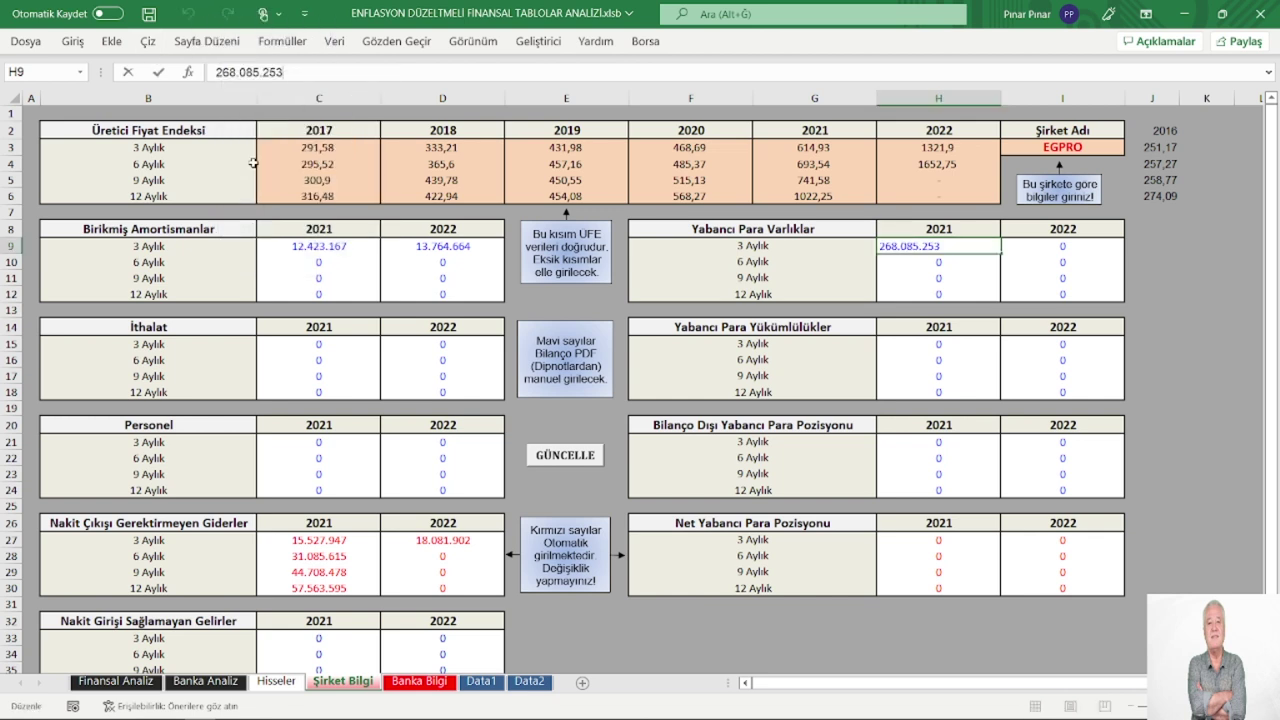
click(939, 347)
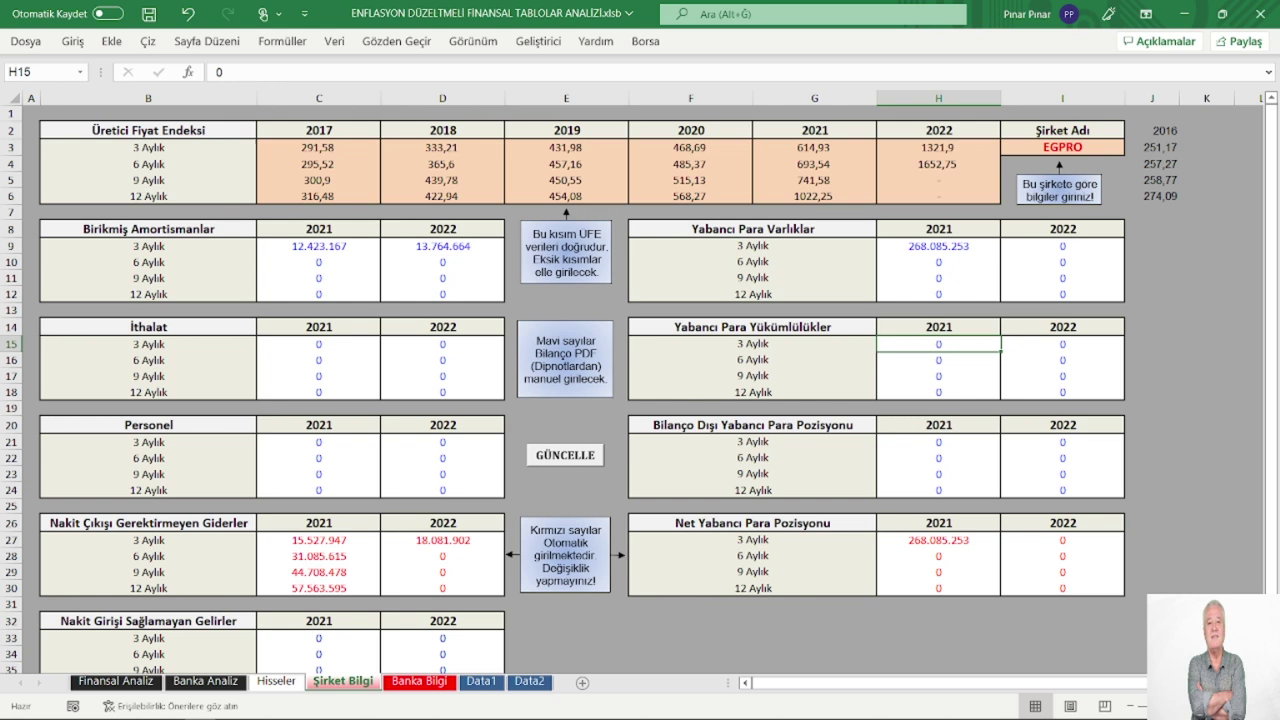
Switch back to the 31.03.2021 Ege Profil report and copy the TL amount of "18. Toplam yükümlülükler" without its parentheses.
mouse_move(290, 709)
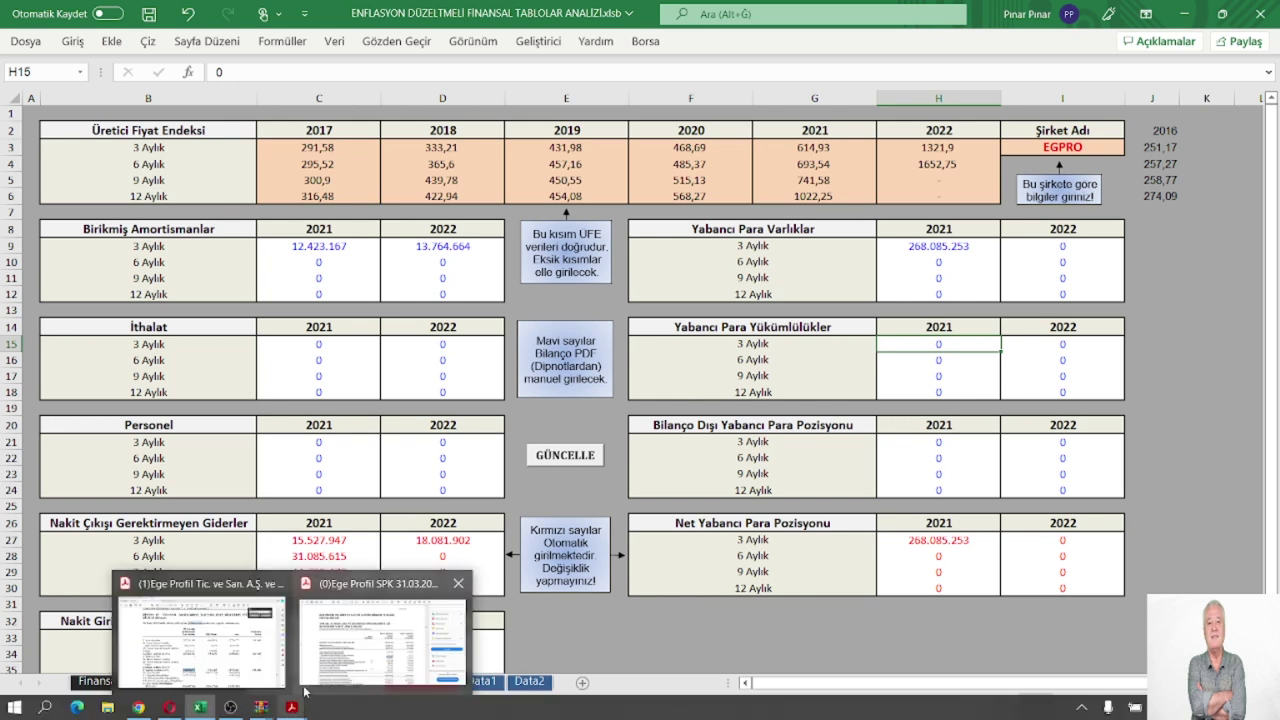
key(alt+Tab)
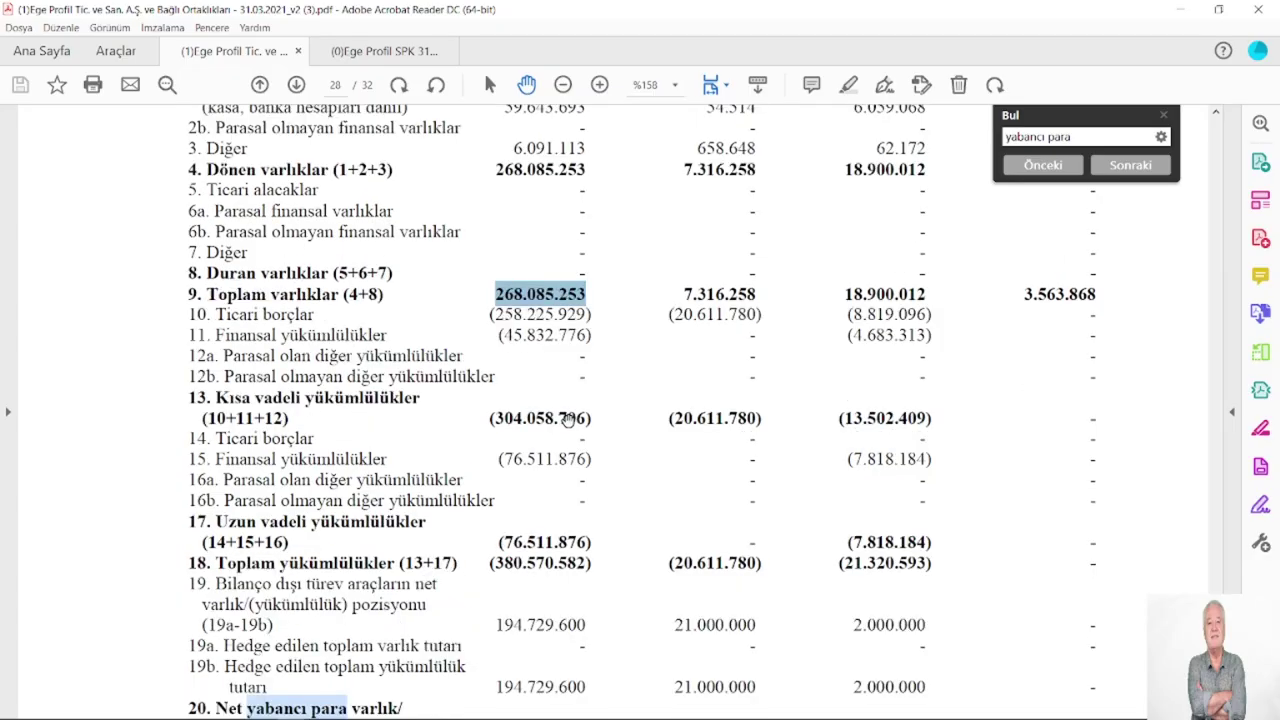
scroll(567, 420, down, 2)
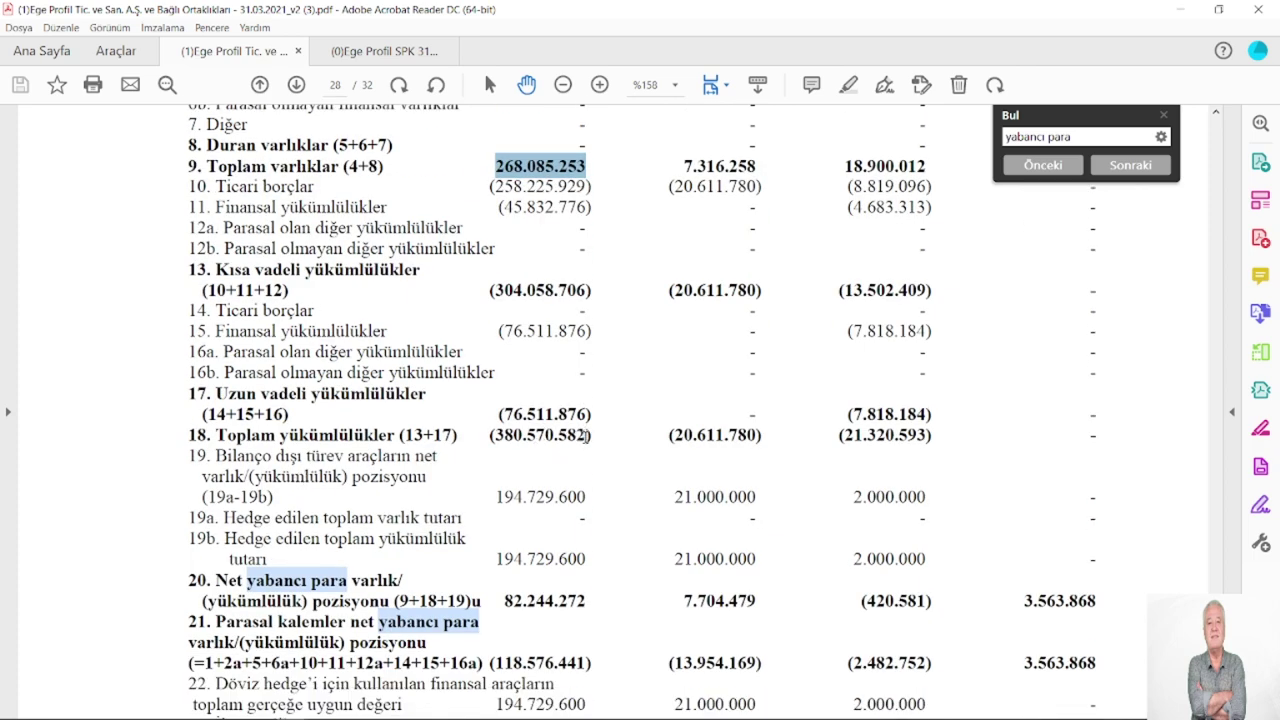
drag(586, 435, 493, 435)
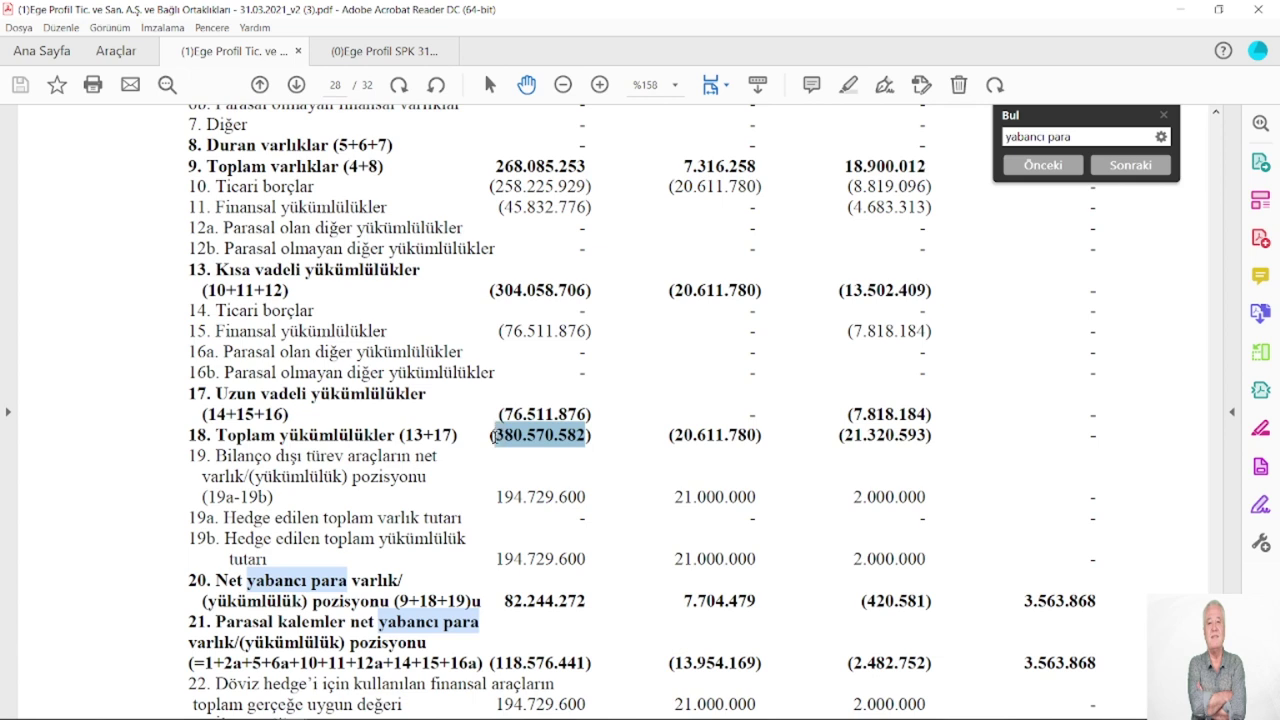
right_click(527, 445)
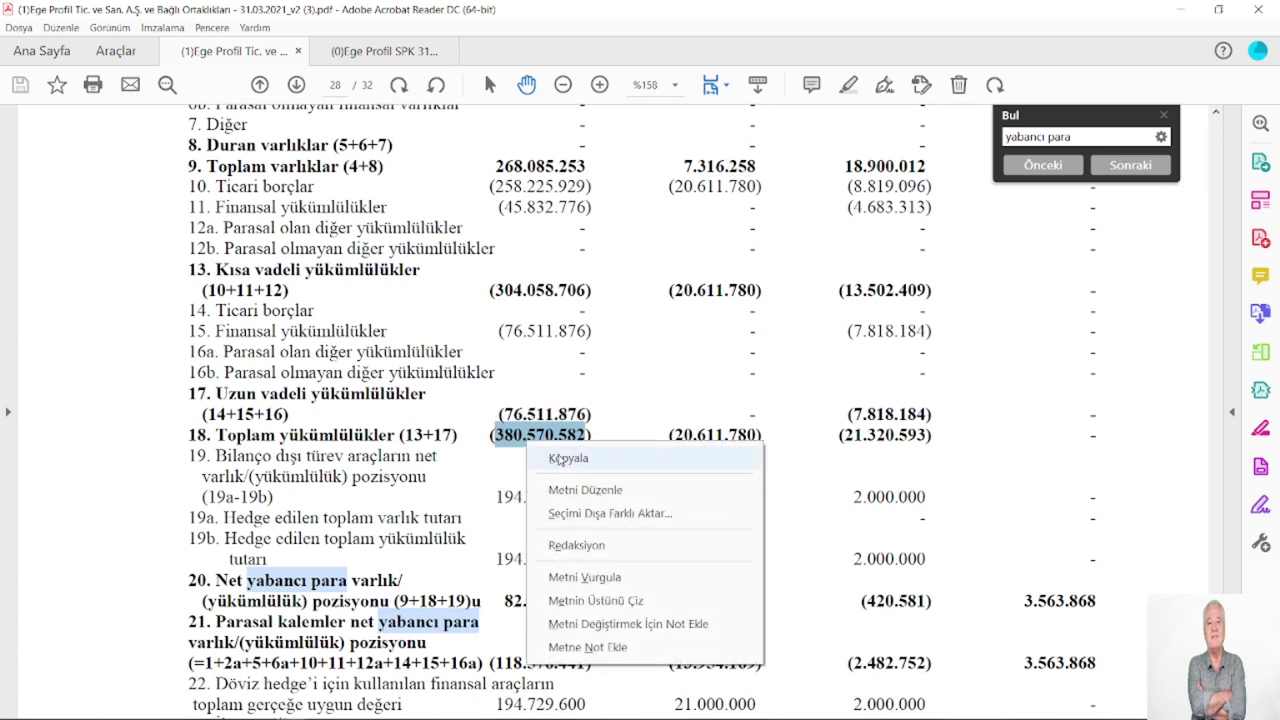
click(562, 458)
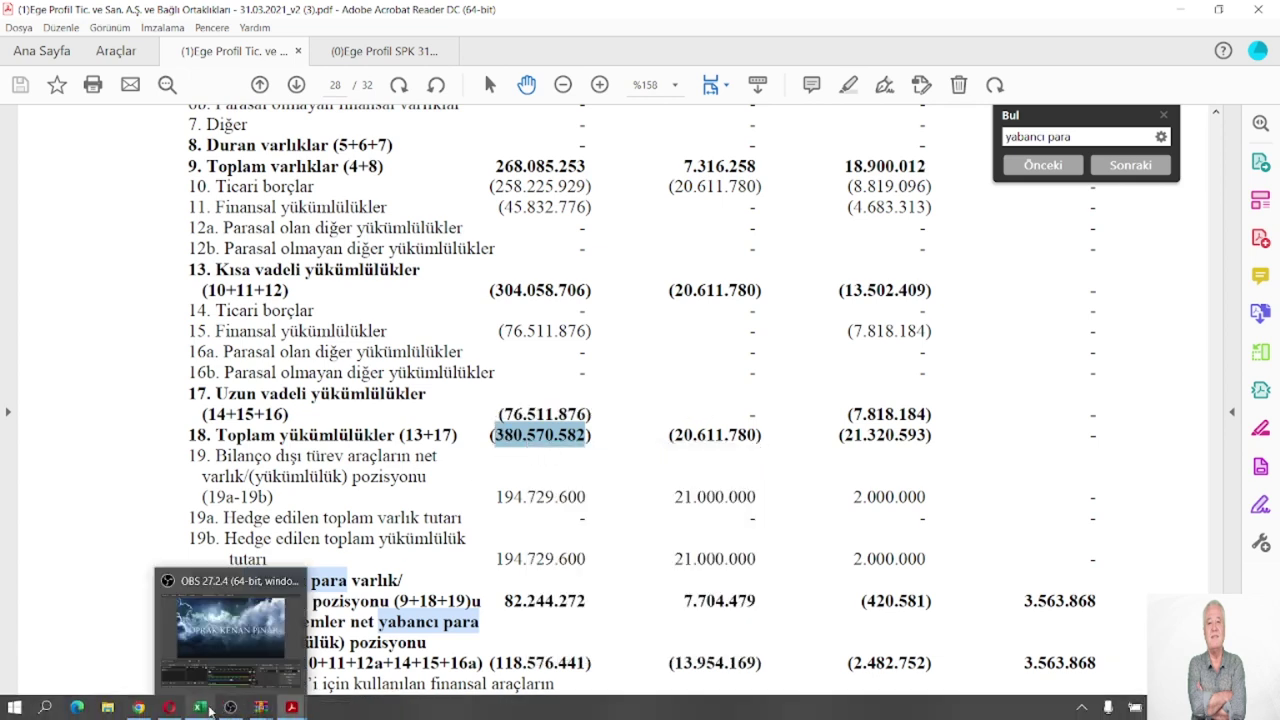
In the Excel workbook, paste 380.570.582 into H15 as the 3 Aylık 2021 value of Yabancı Para Yükümlülükler.
click(203, 710)
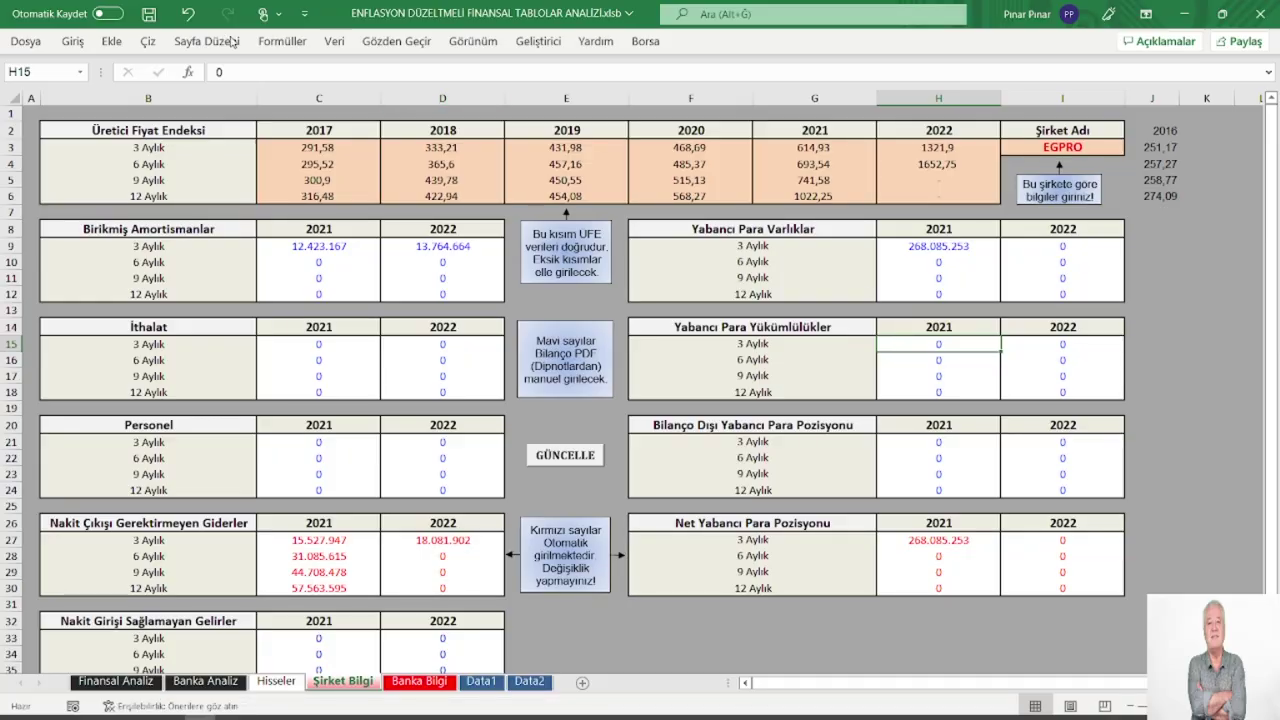
double_click(218, 72)
right_click(216, 72)
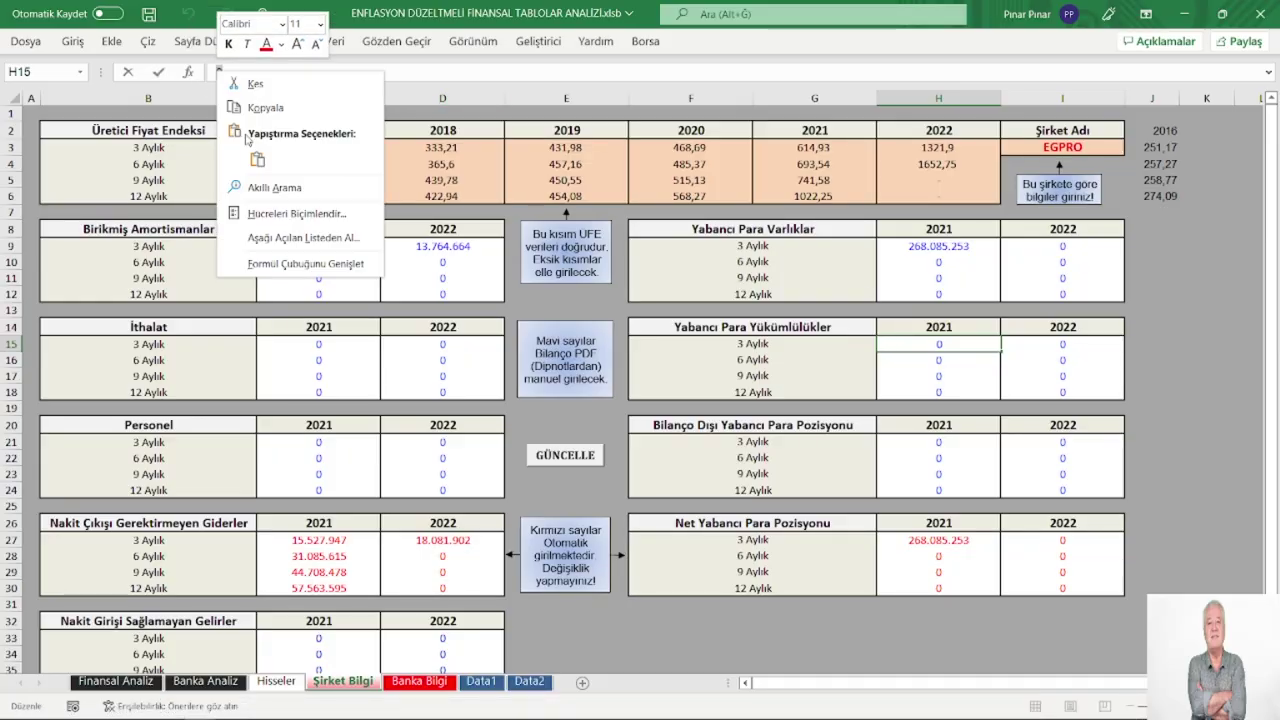
click(256, 160)
key(Return)
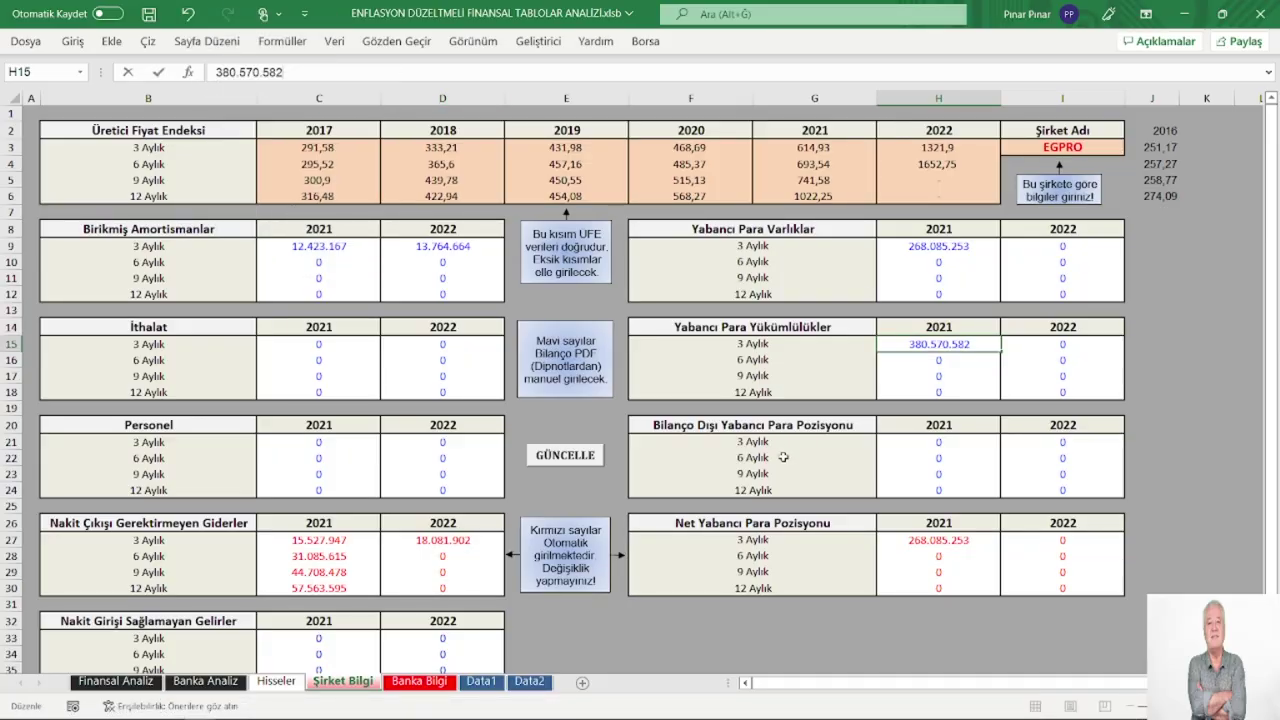
click(925, 443)
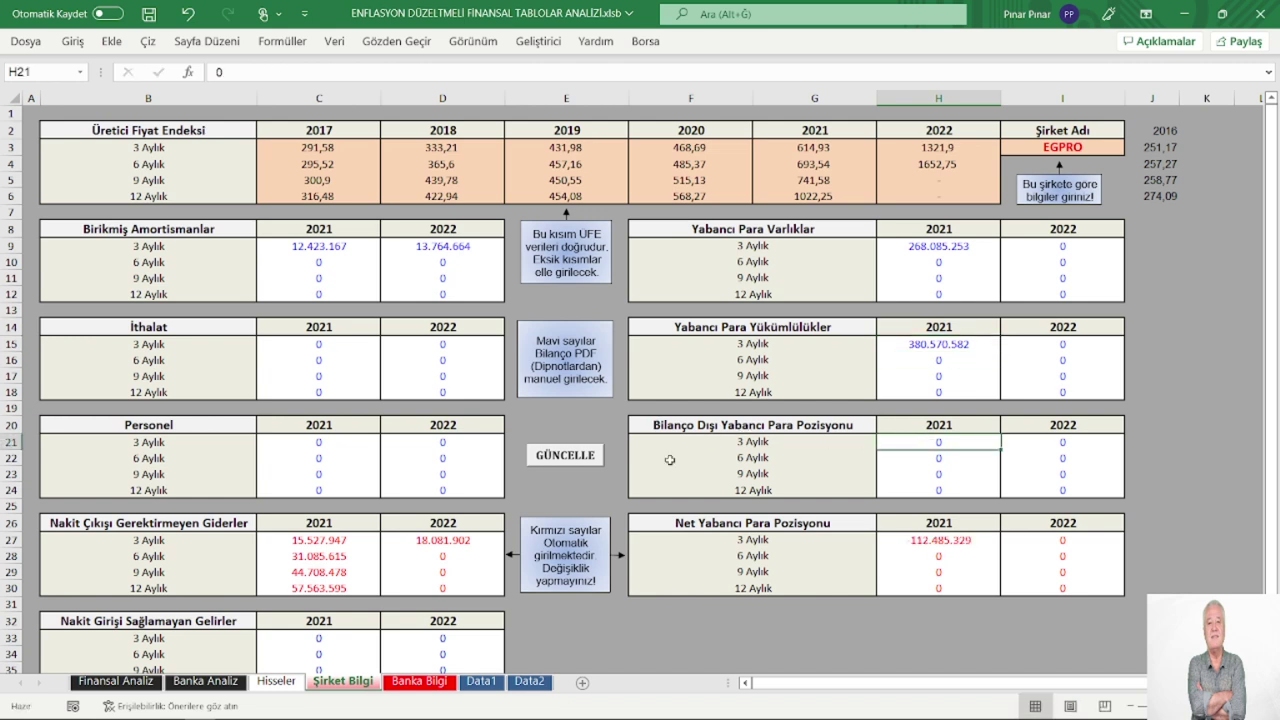
Return to the 31.03.2021 report and copy the TL amount of row 19, the net off-balance-sheet derivatives position (19a-19b).
mouse_move(281, 709)
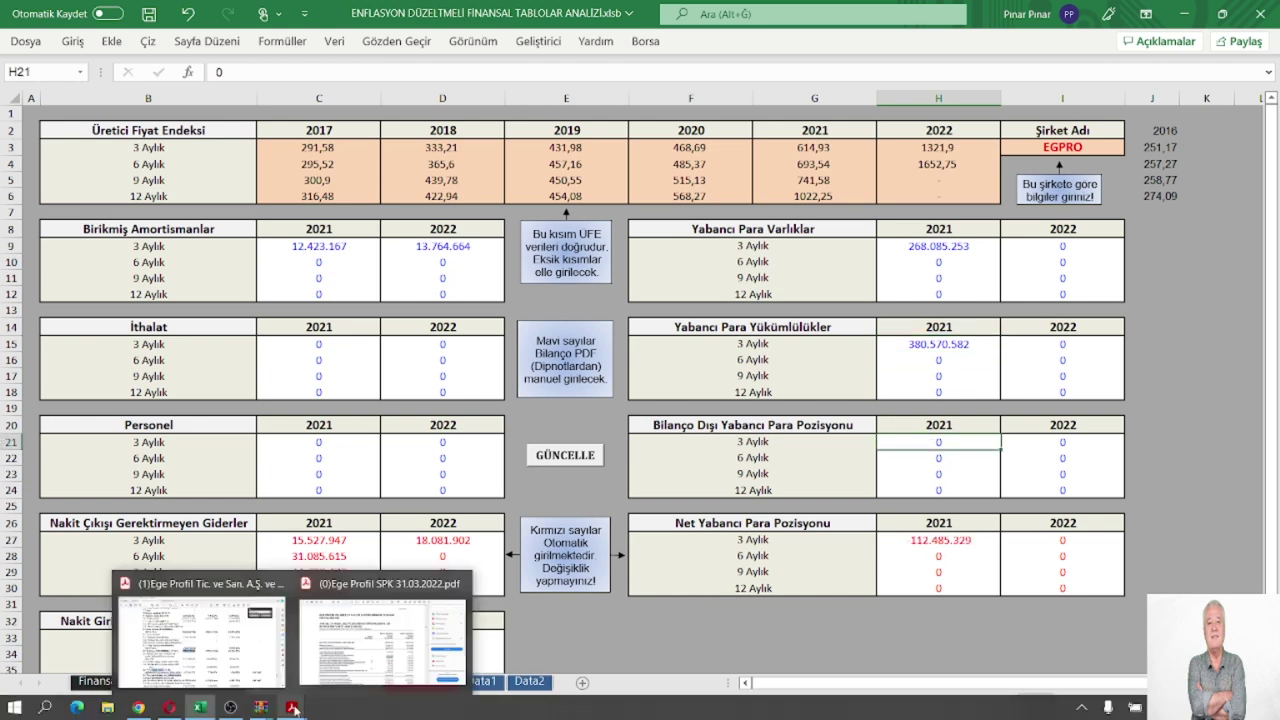
click(200, 640)
scroll(594, 408, down, 2)
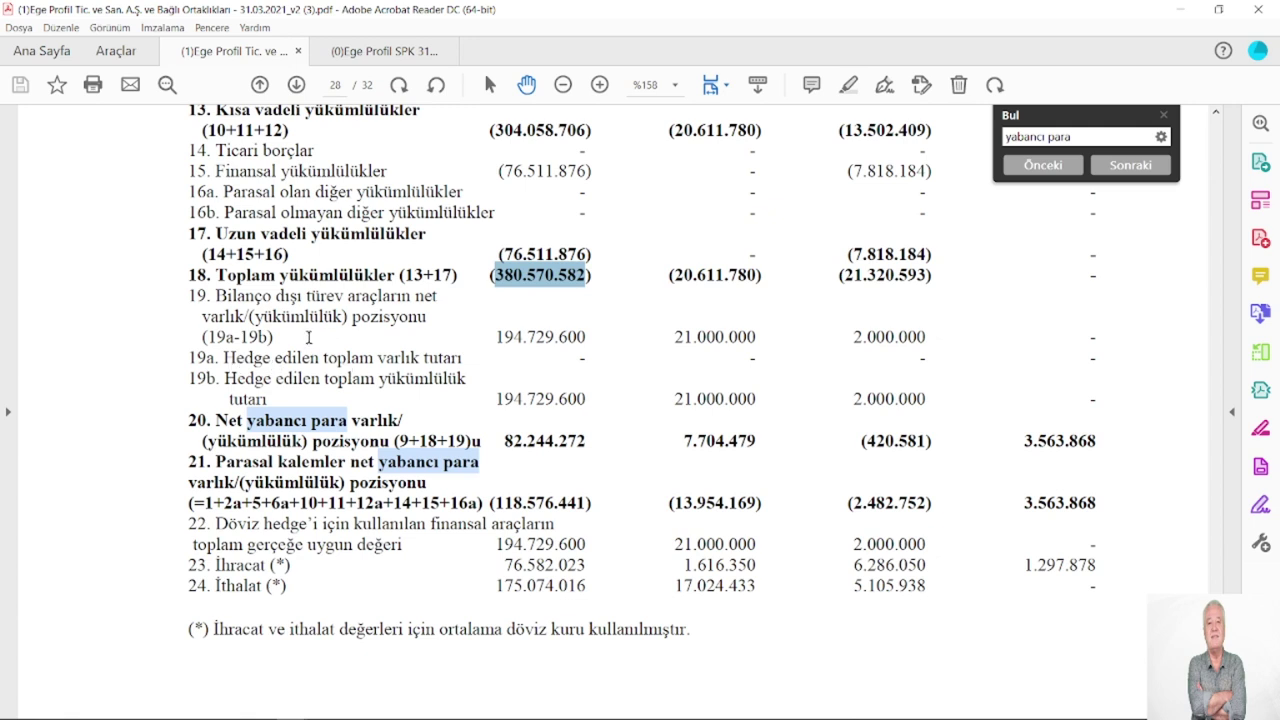
drag(592, 337, 494, 337)
right_click(516, 338)
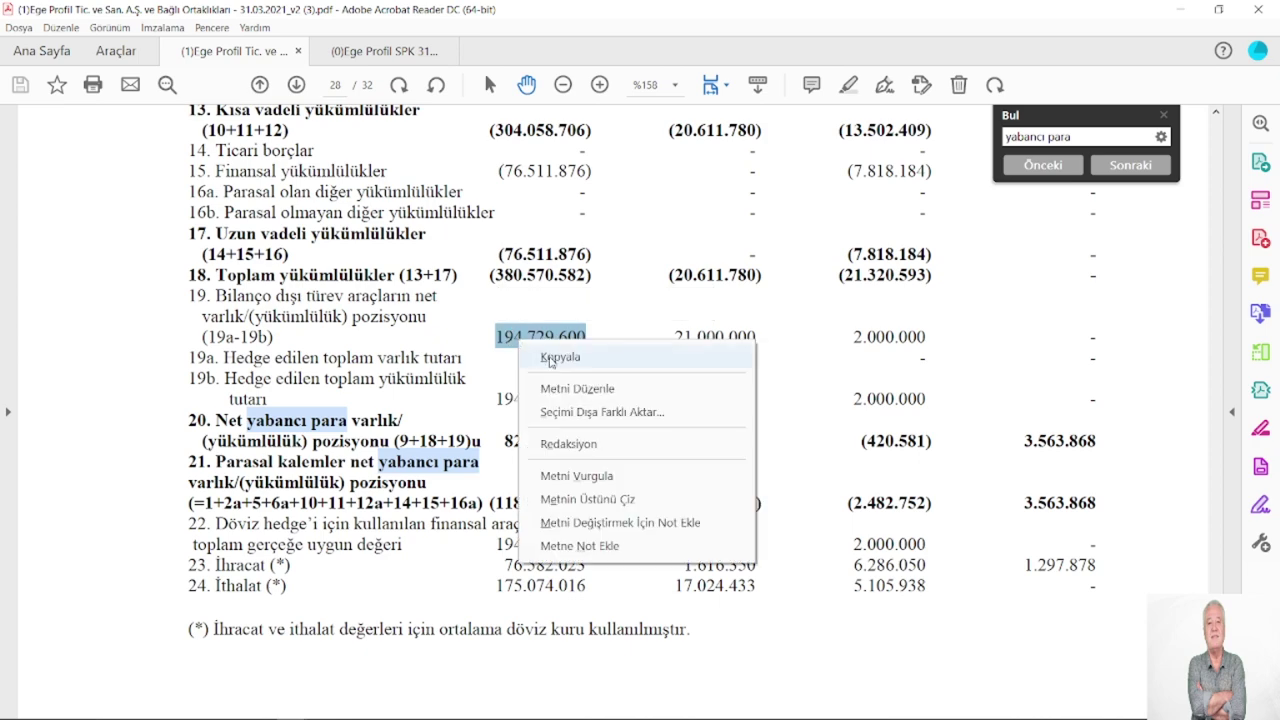
click(551, 360)
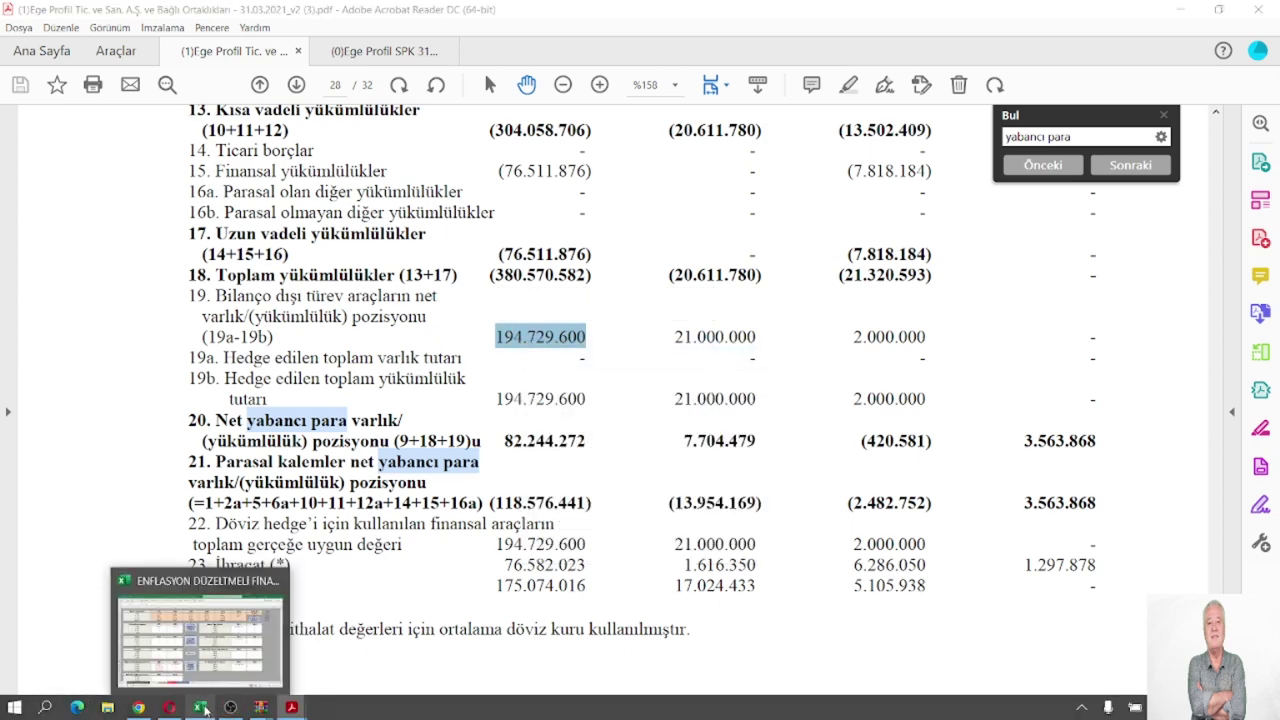
In the Excel workbook, paste 194.729.600 into H21 as the 3 Aylık 2021 value of Bilanço Dışı Yabancı Para Pozisyonu.
click(204, 709)
click(235, 72)
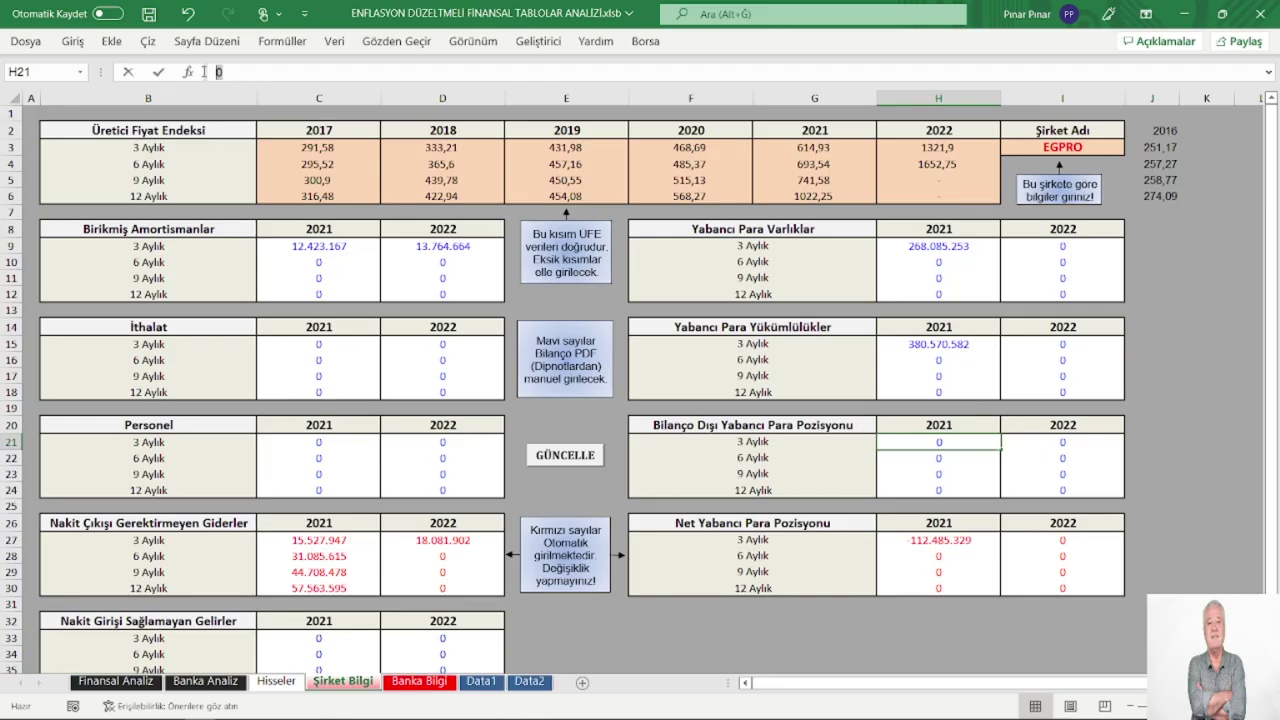
right_click(222, 72)
click(258, 157)
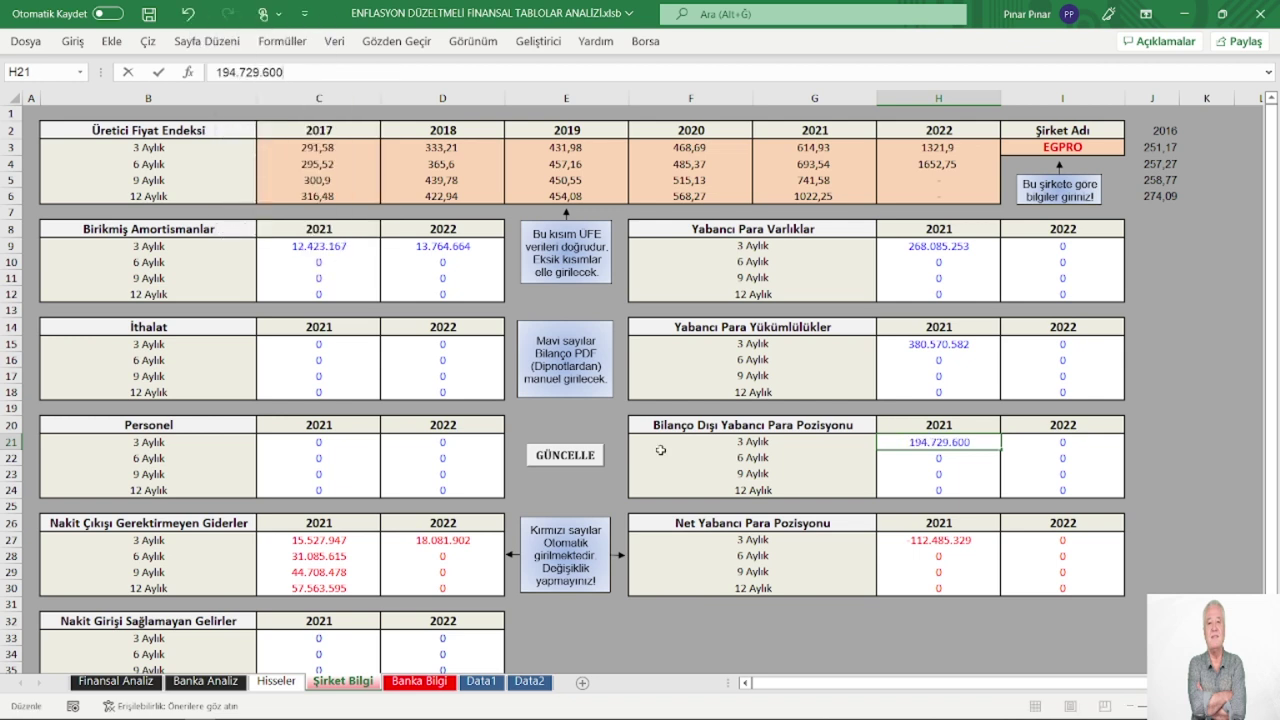
click(776, 616)
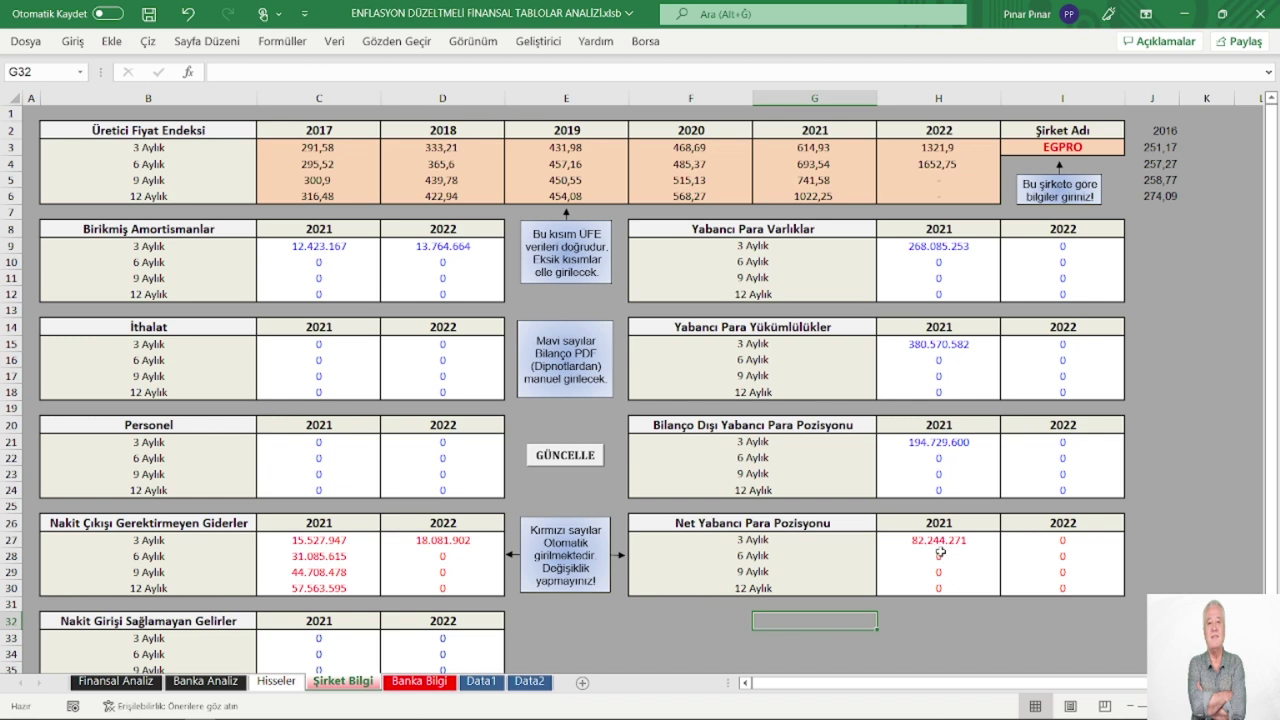
Reopen the 31.03.2021 report and review the Dipnot 15 heading and the upper part of the foreign currency position table.
mouse_move(285, 716)
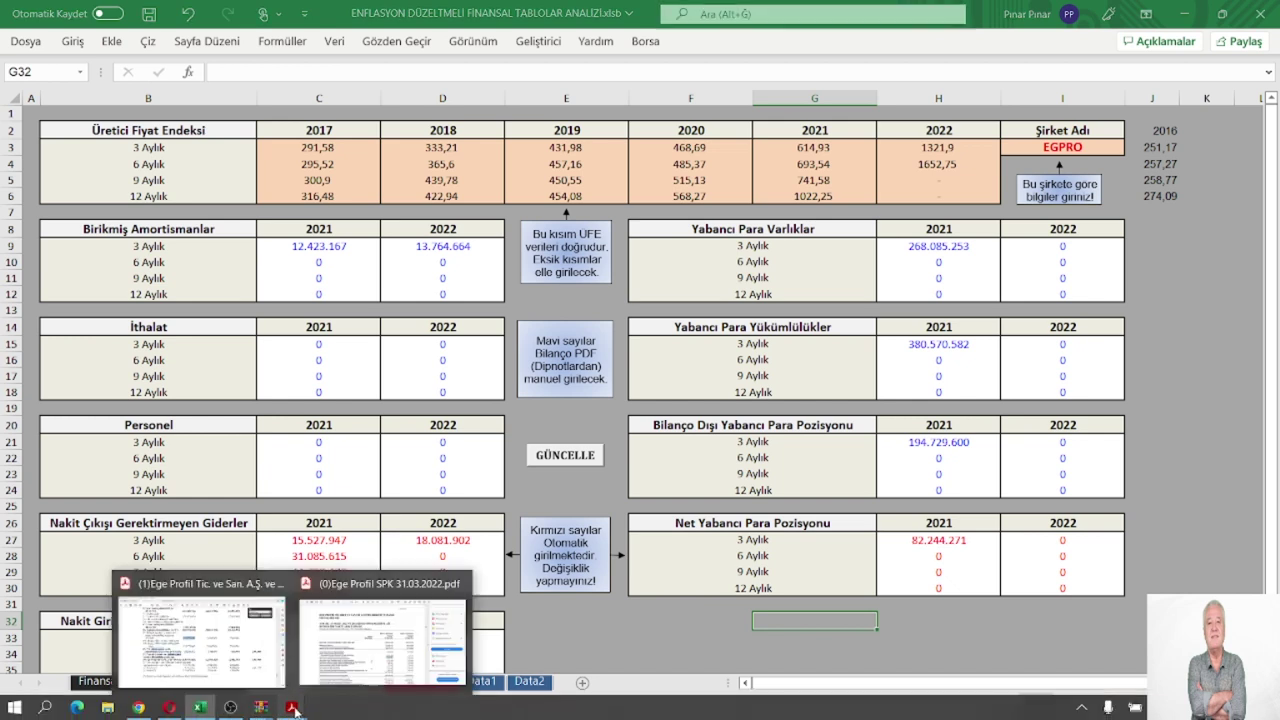
click(200, 635)
scroll(477, 327, up, 5)
scroll(477, 327, up, 5)
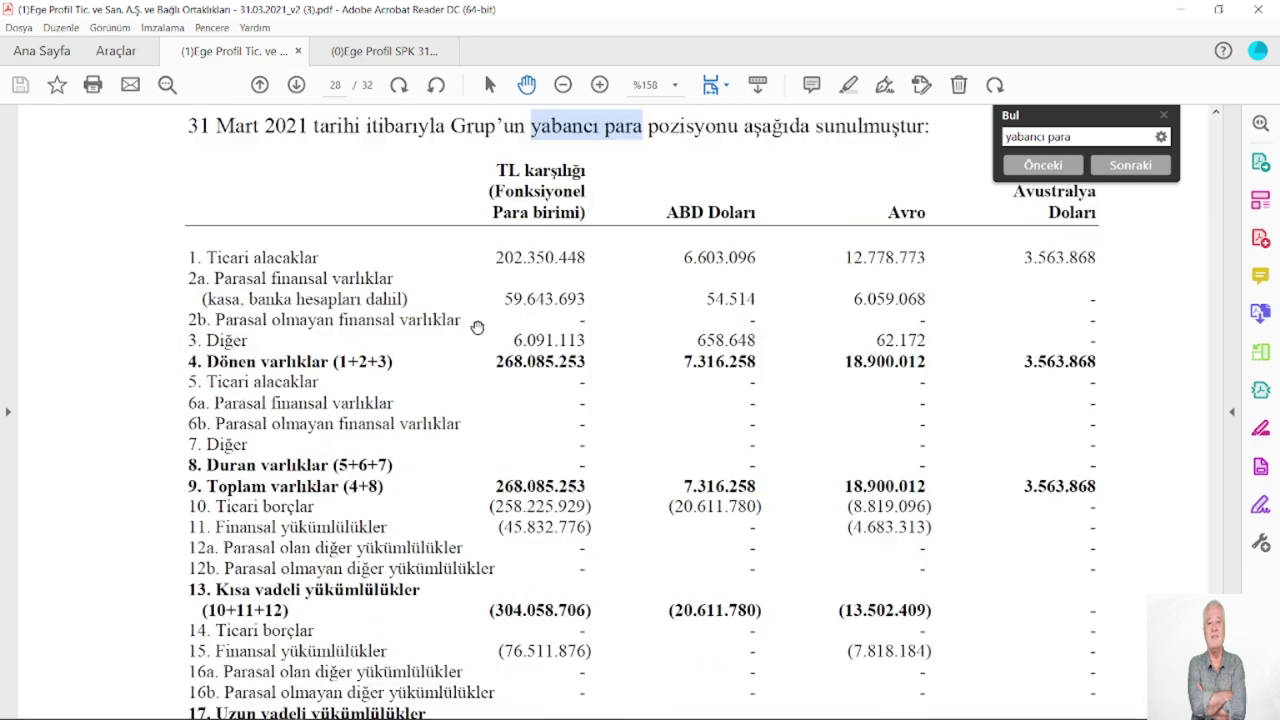
scroll(477, 327, up, 5)
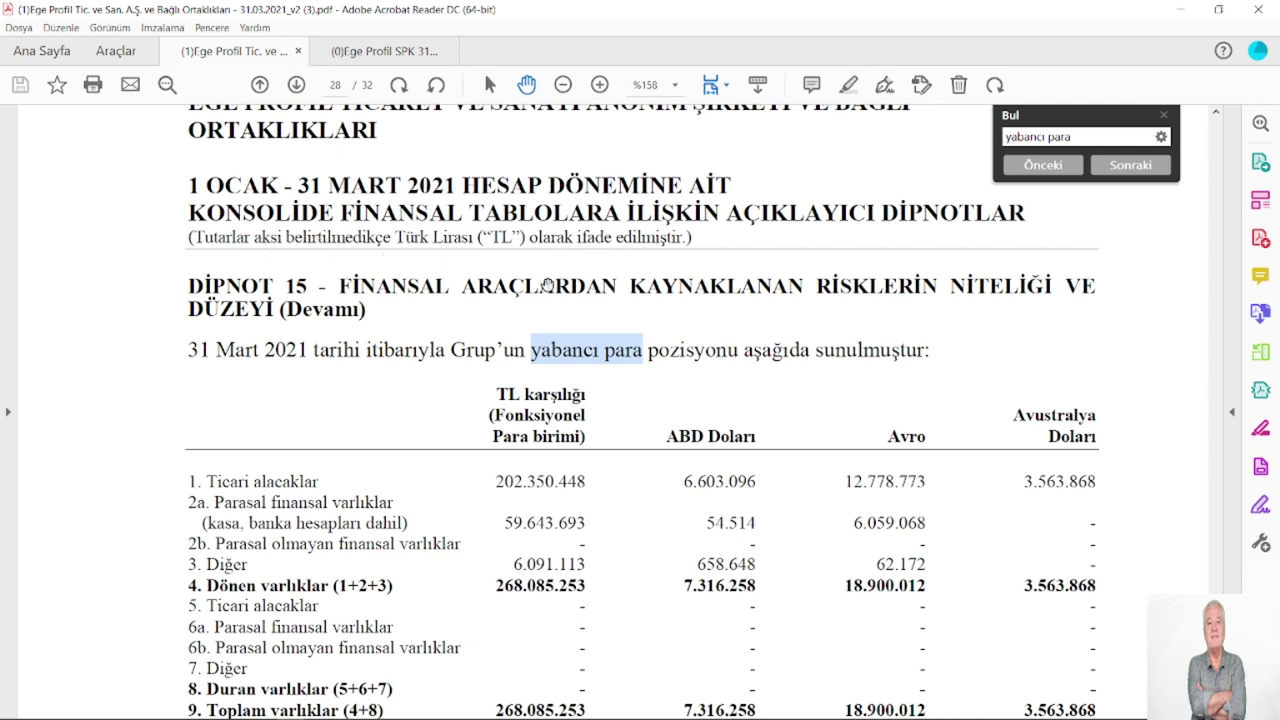
scroll(500, 297, down, 1)
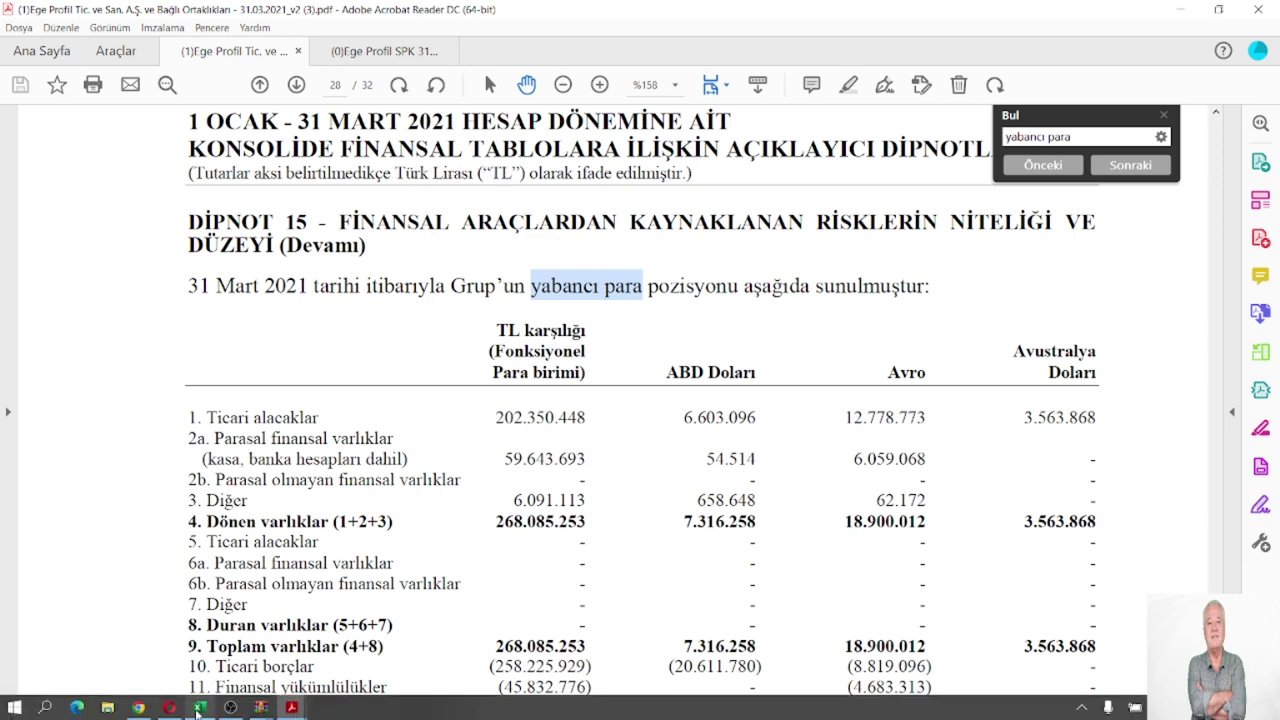
Switch back to the Excel workbook and inspect the 3 Aylık and 6 Aylık 2021 cells of Birikmiş Amortismanlar.
click(200, 708)
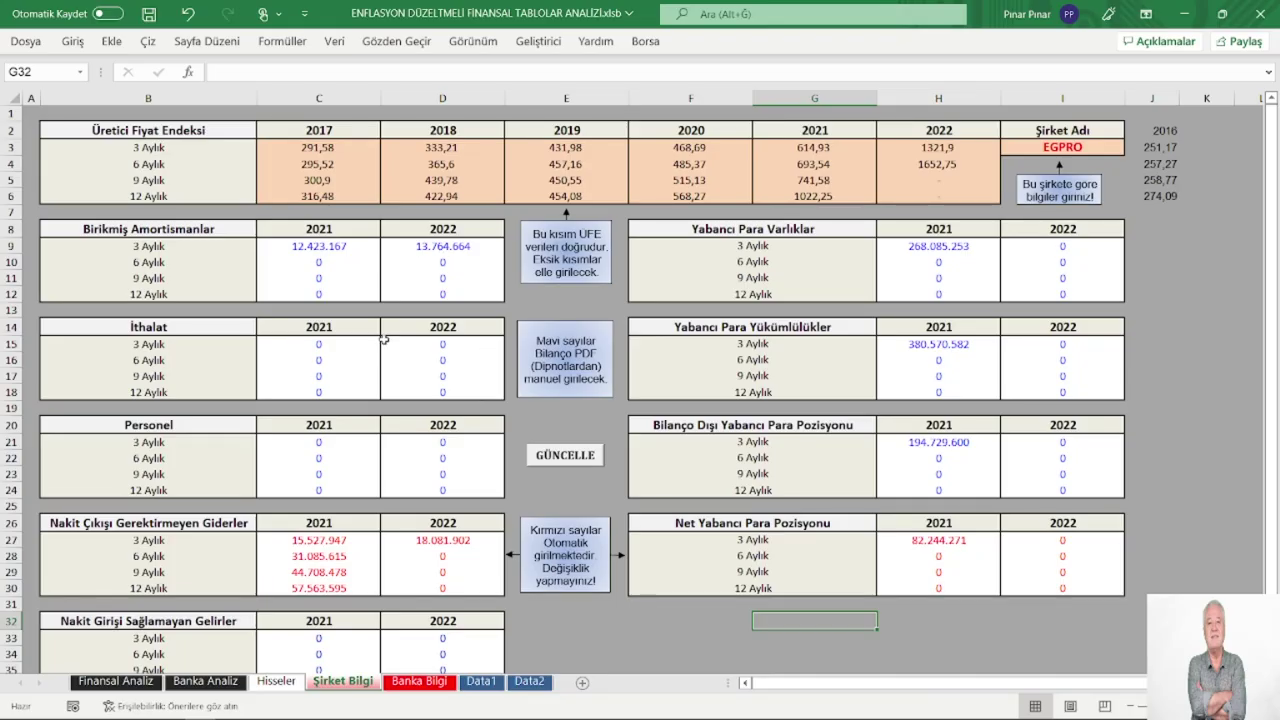
click(310, 245)
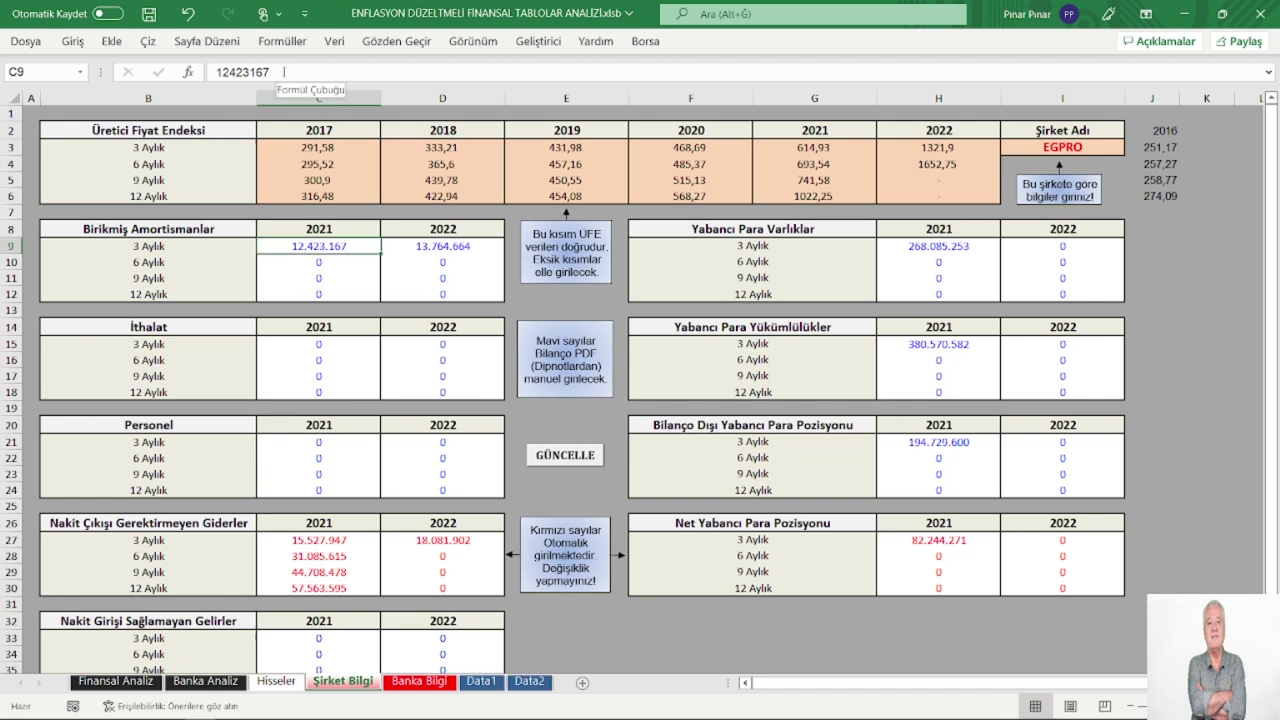
click(365, 267)
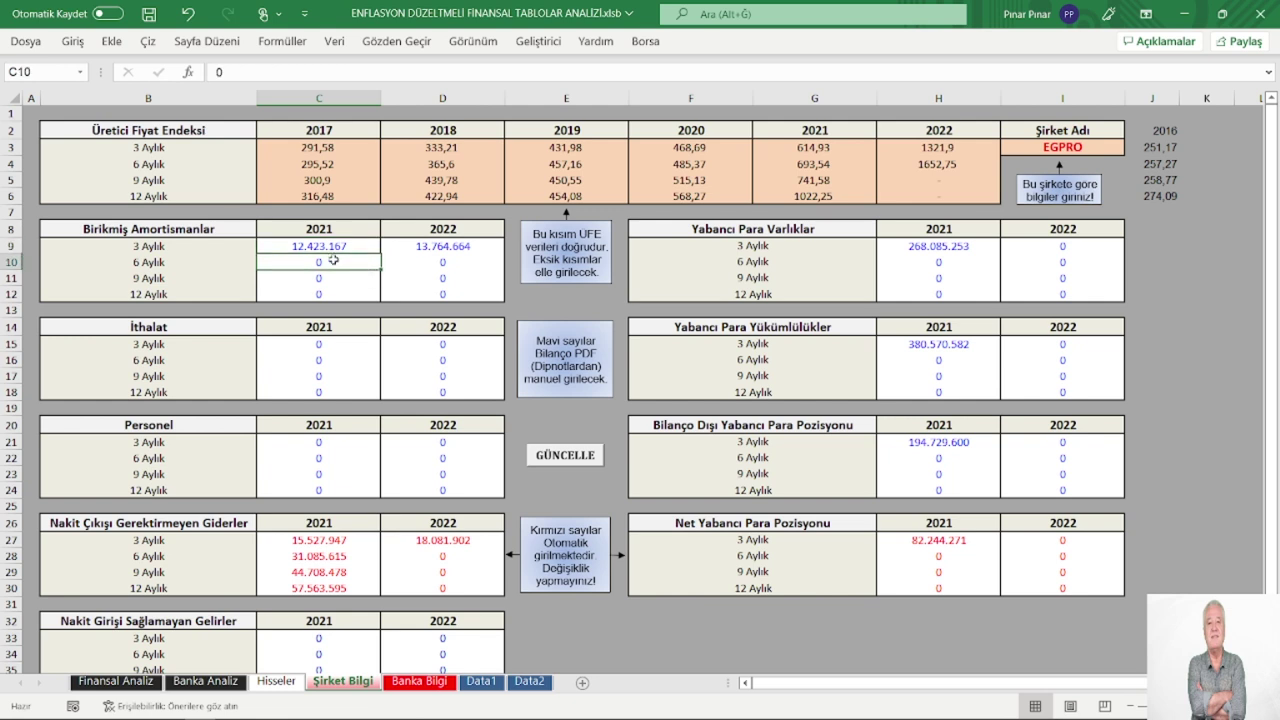
Reopen the 31.03.2021 report and select the TL amount of row 20, the net foreign currency position, to check the workbook's 3 Aylık 2021 figure.
click(300, 250)
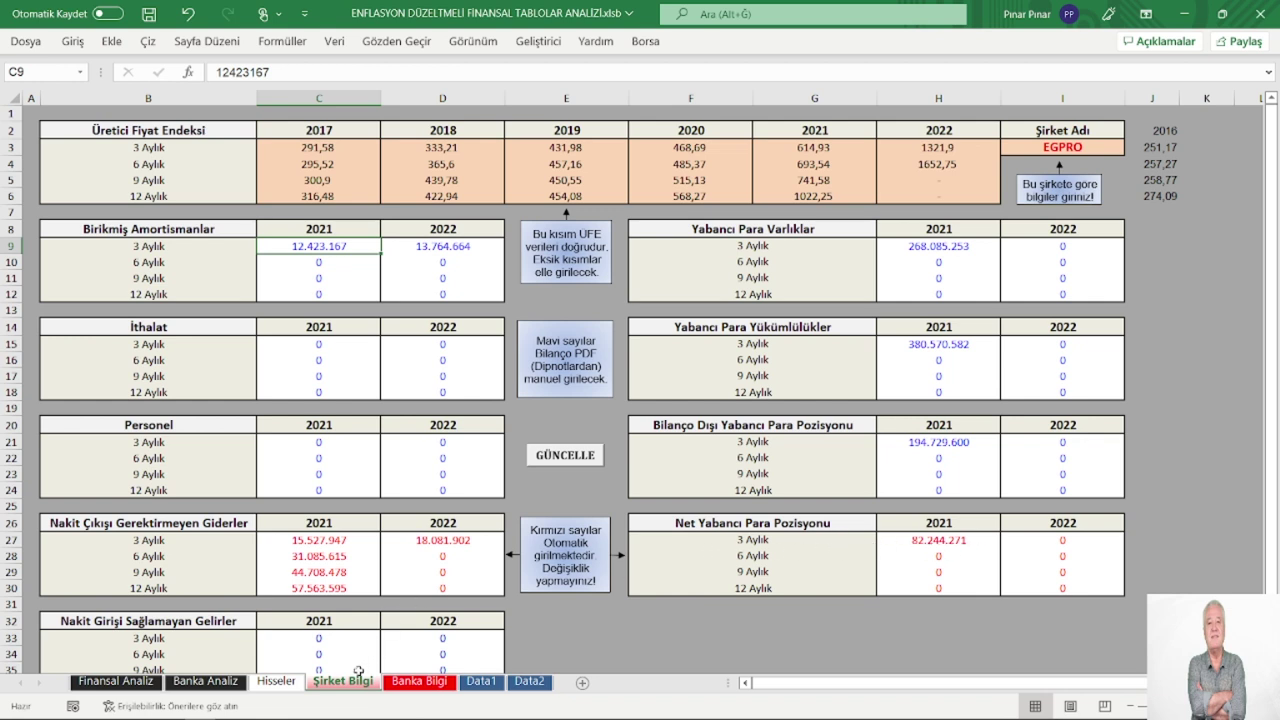
mouse_move(291, 708)
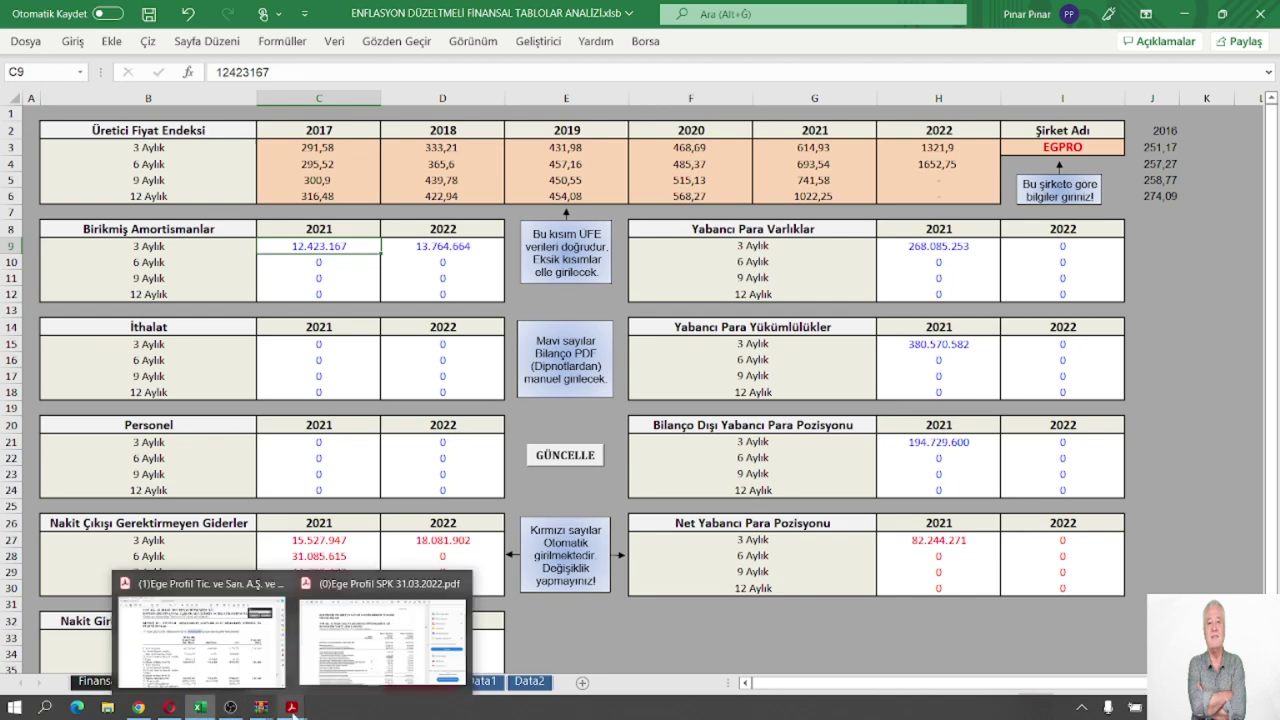
click(259, 669)
scroll(614, 436, down, 5)
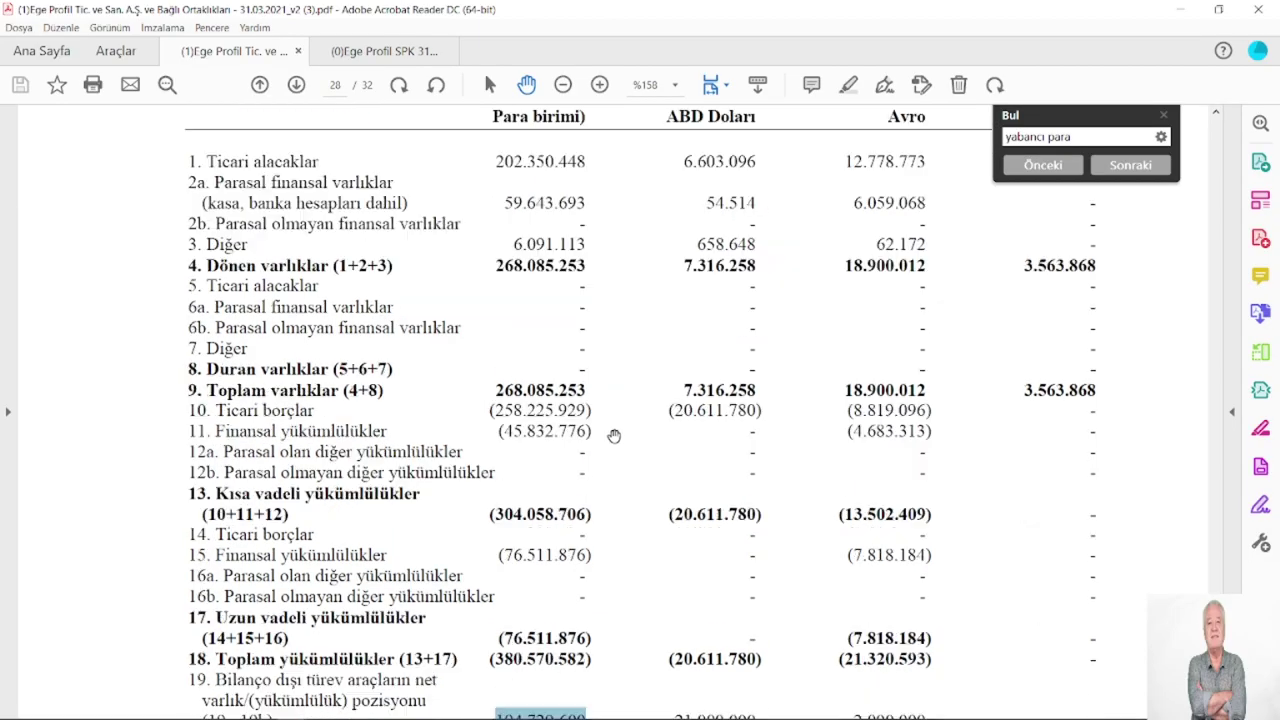
scroll(614, 436, down, 8)
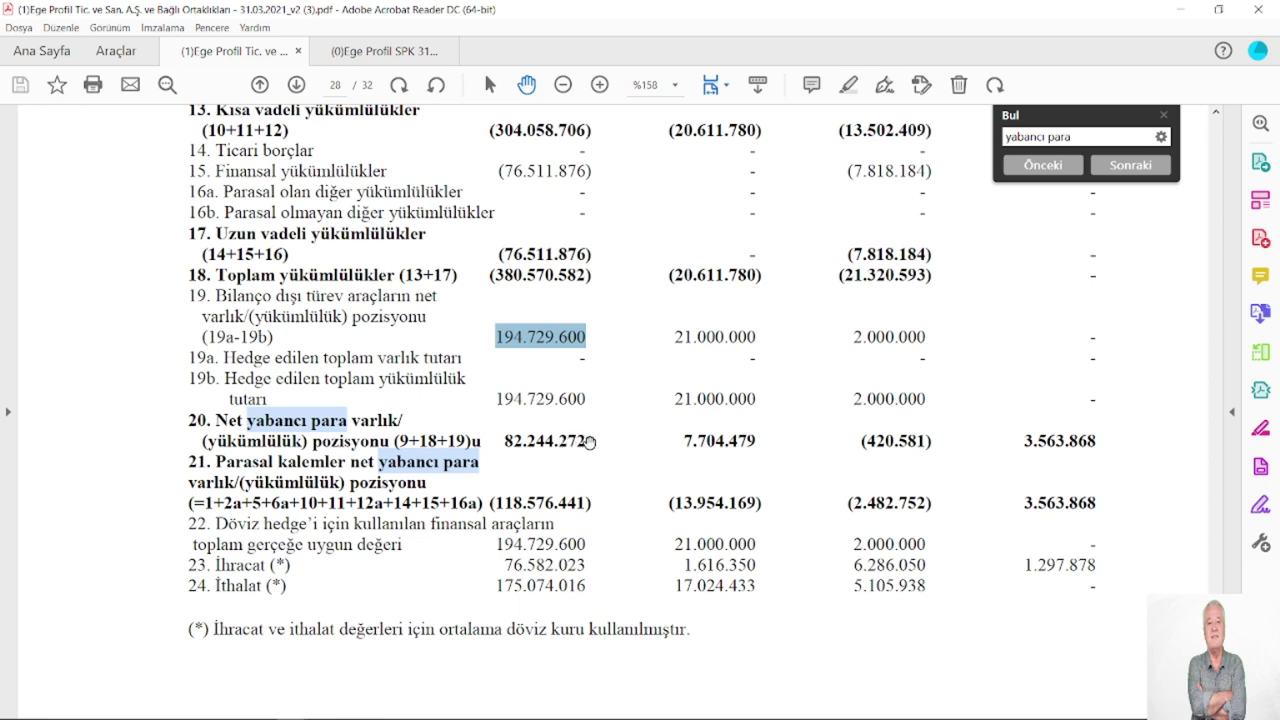
drag(588, 442, 502, 441)
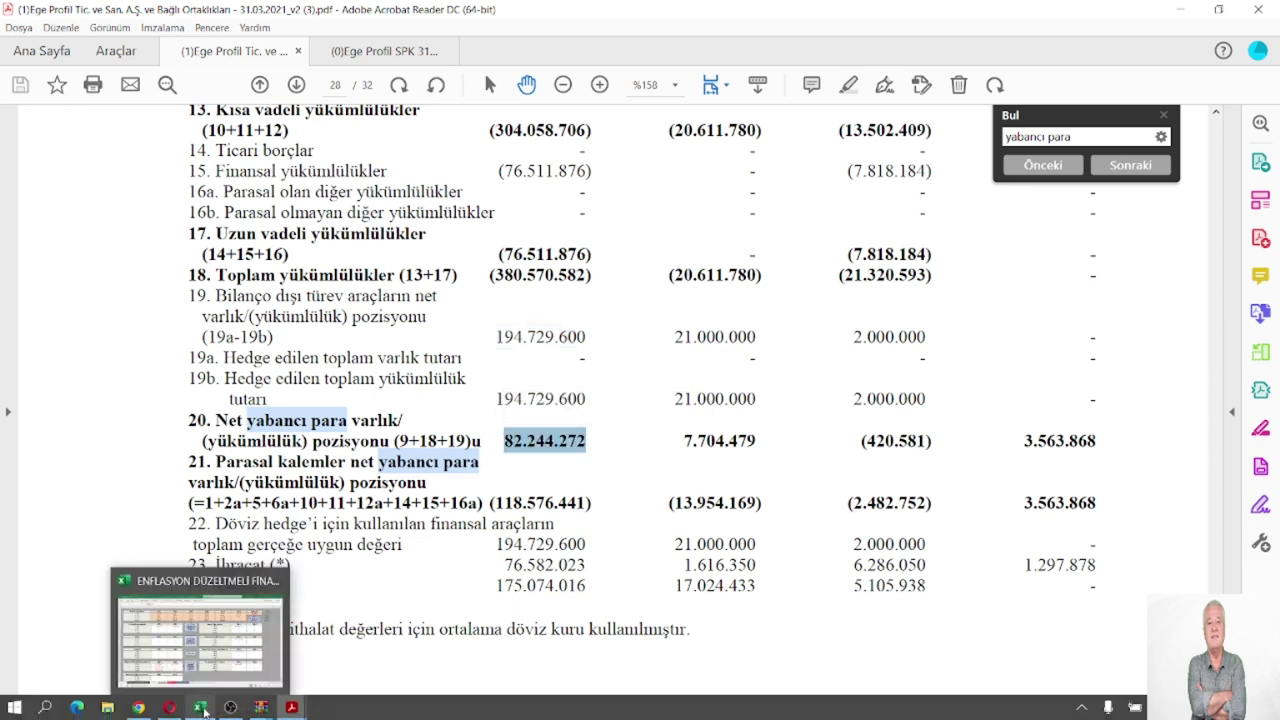
Bring up both EGE PROFİL YAPILDI.zip archive windows and go back to the root folder of the 2022 archive.
mouse_move(258, 710)
click(178, 635)
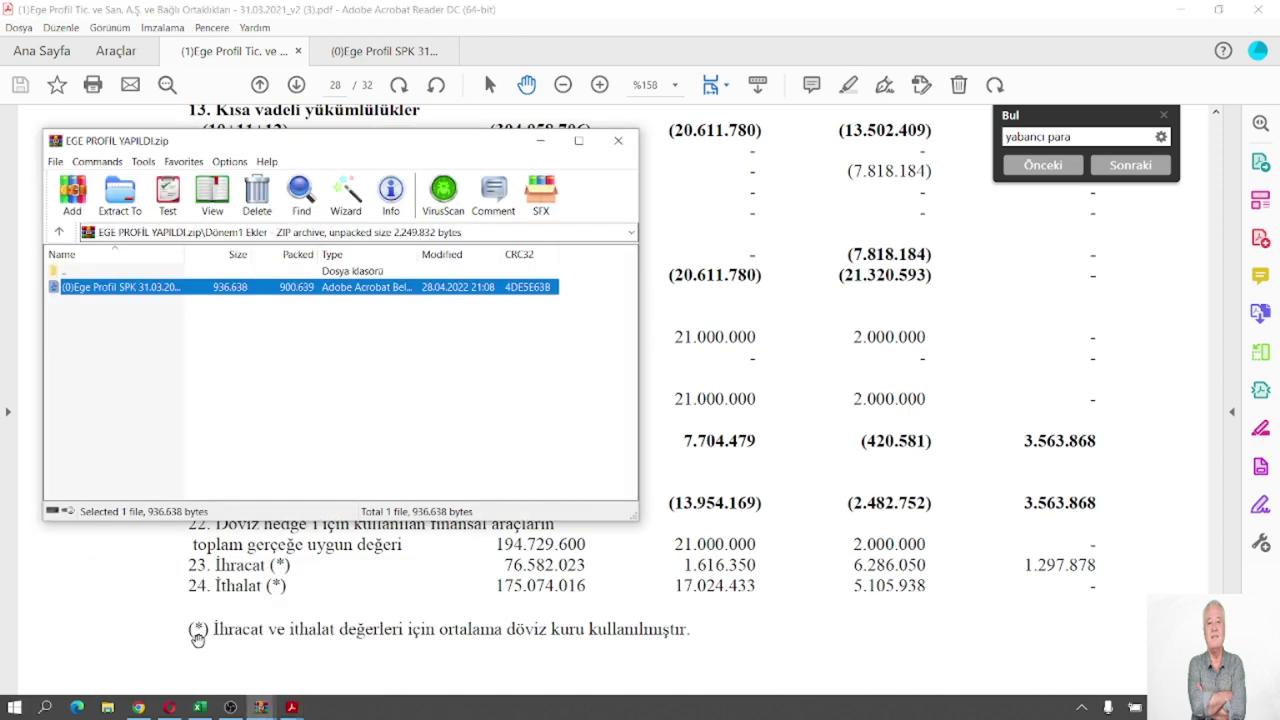
click(58, 232)
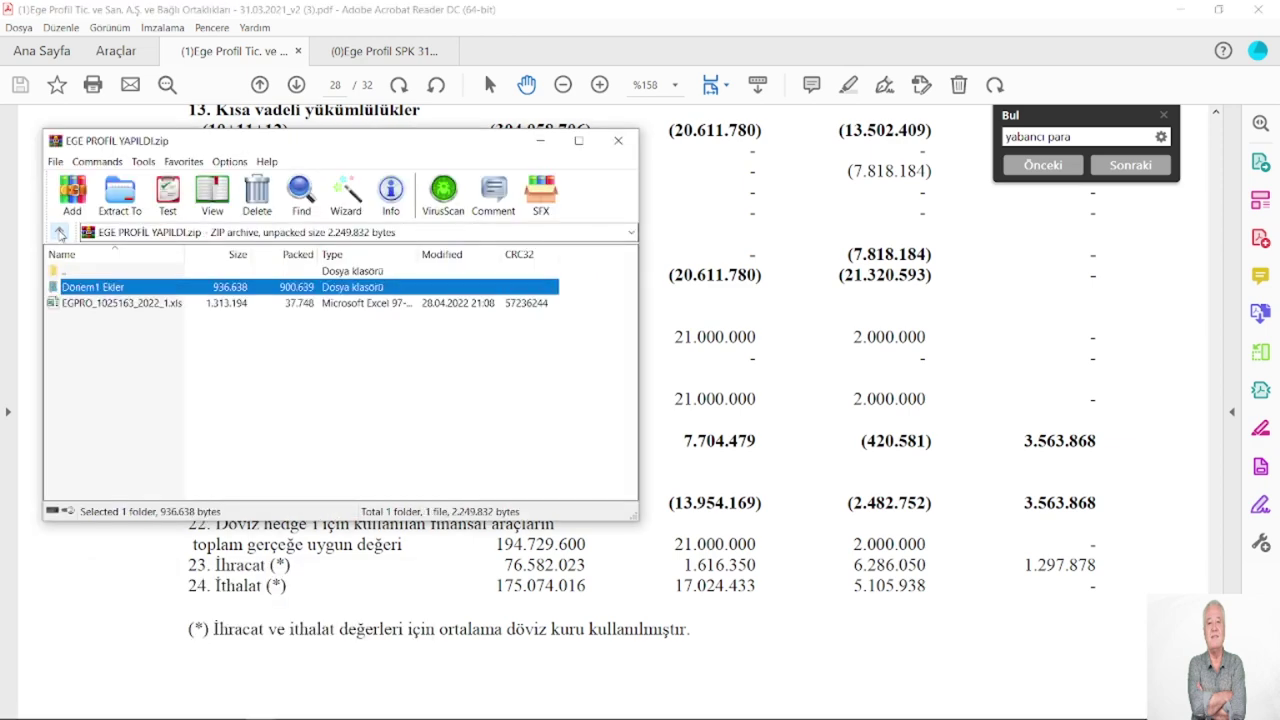
mouse_move(260, 712)
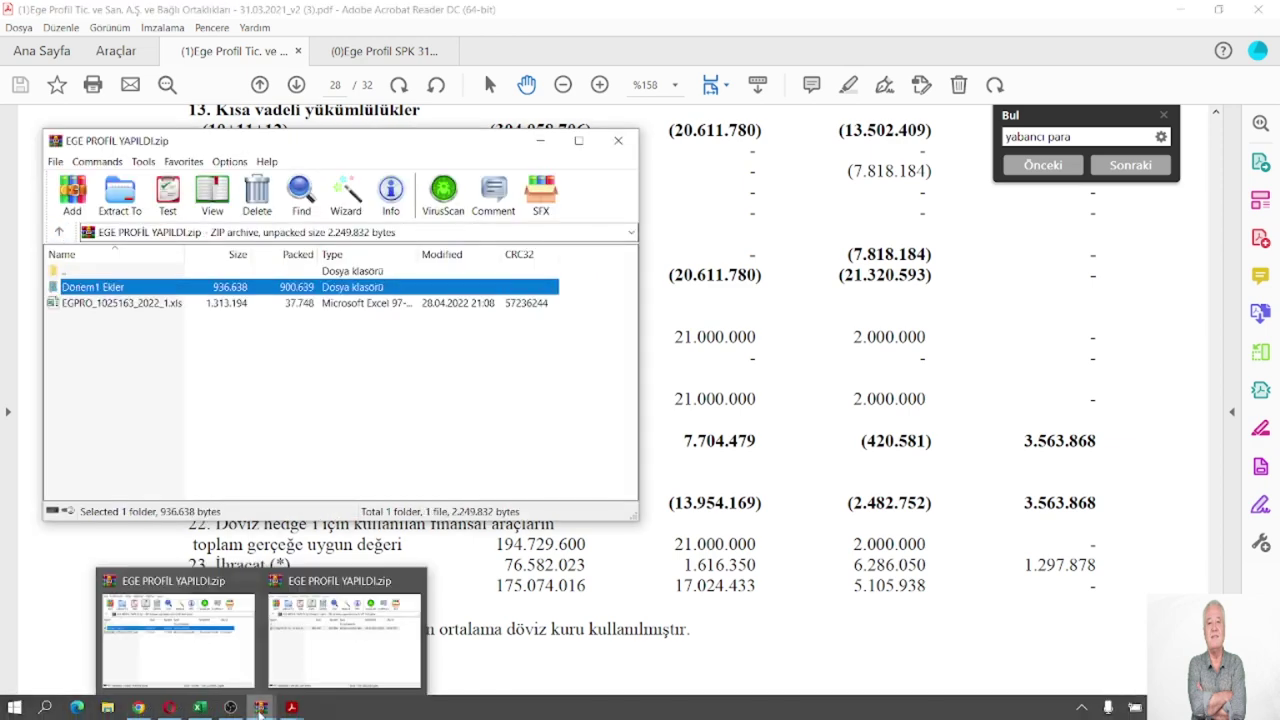
click(343, 645)
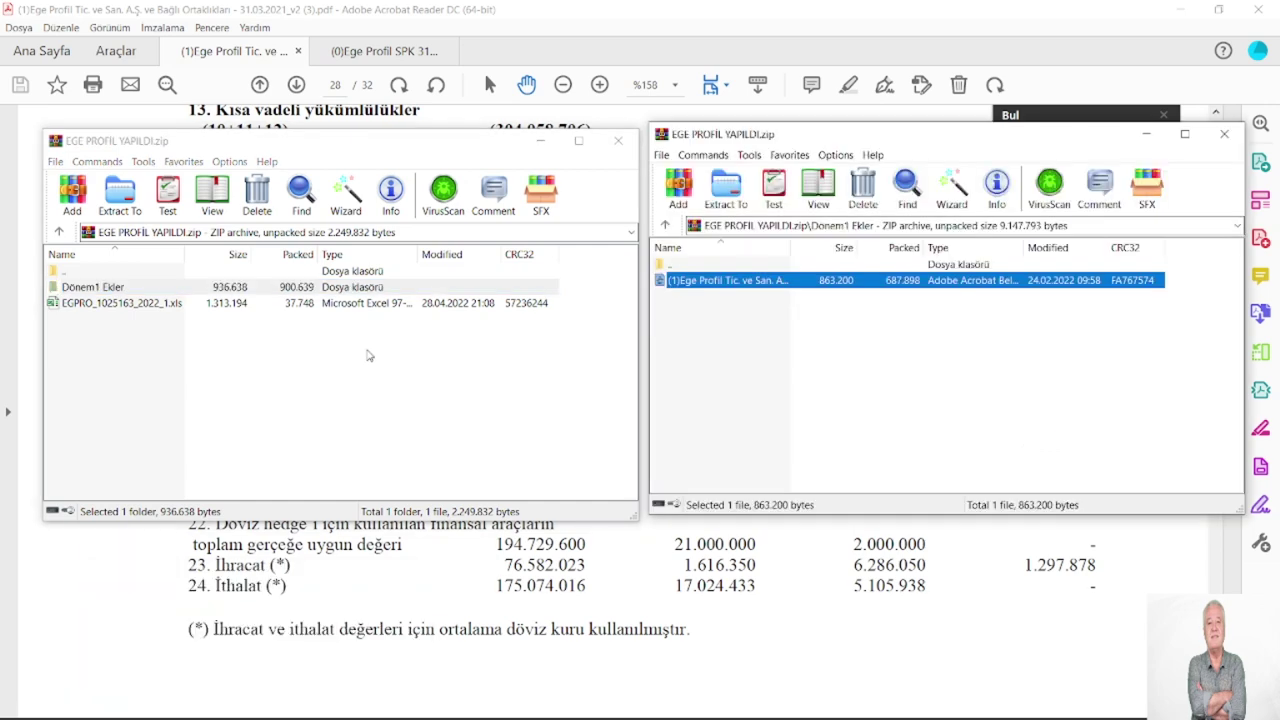
Look inside the Dönem2 Ekler and Dönem3 Ekler folders of the 2021 archive for the quarterly PDF reports.
click(665, 225)
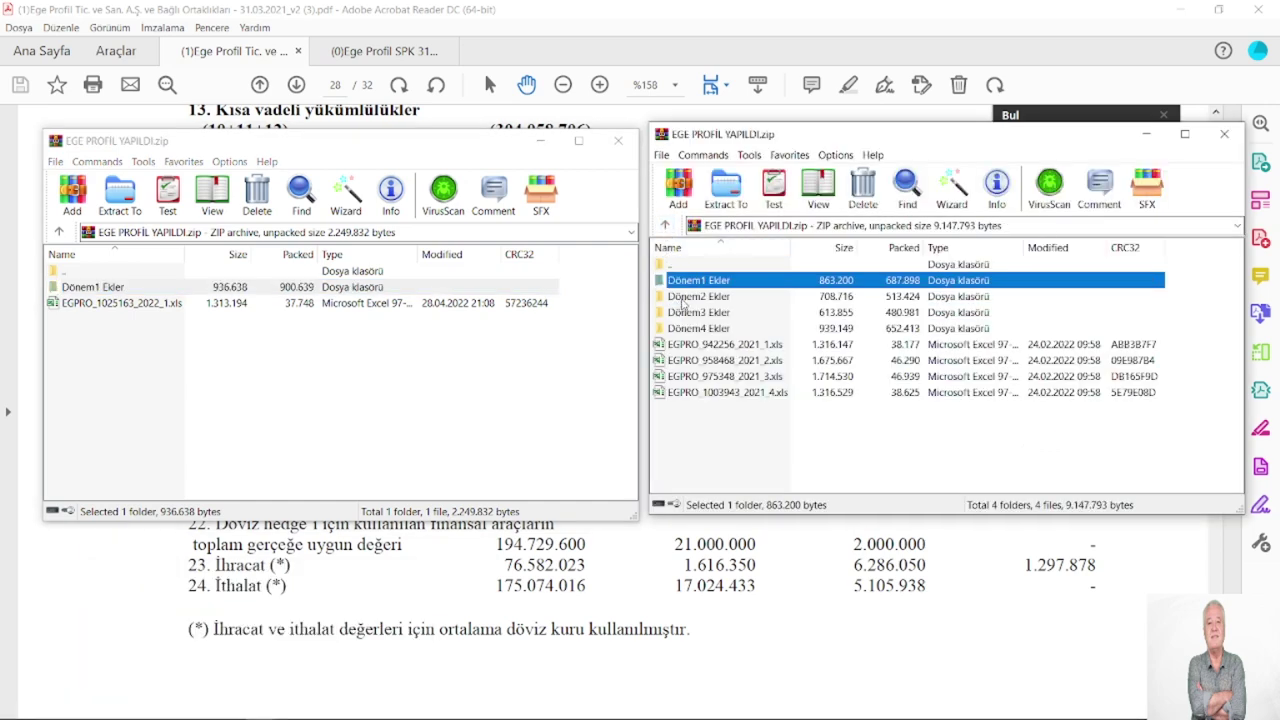
double_click(690, 296)
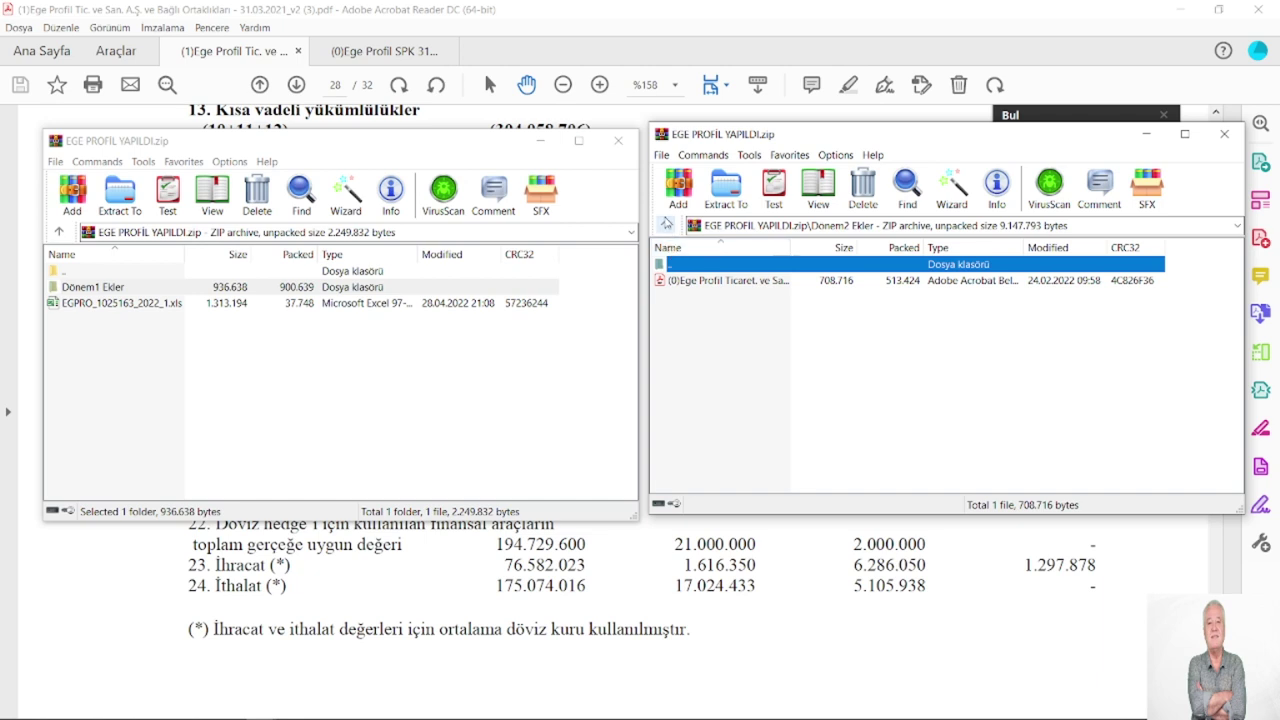
click(665, 225)
double_click(688, 313)
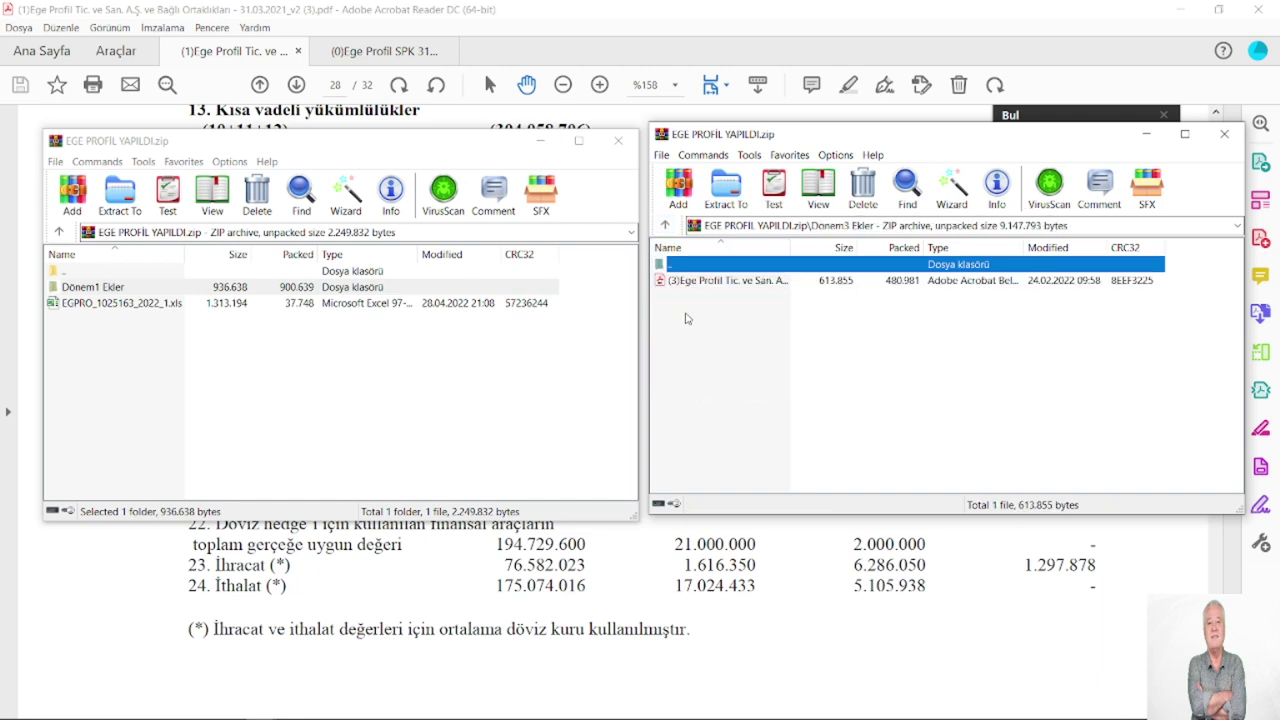
Open the Ege Profil SPK 31.12.2021 PDF report from the Dönem4 Ekler folder of the 2021 archive.
click(665, 225)
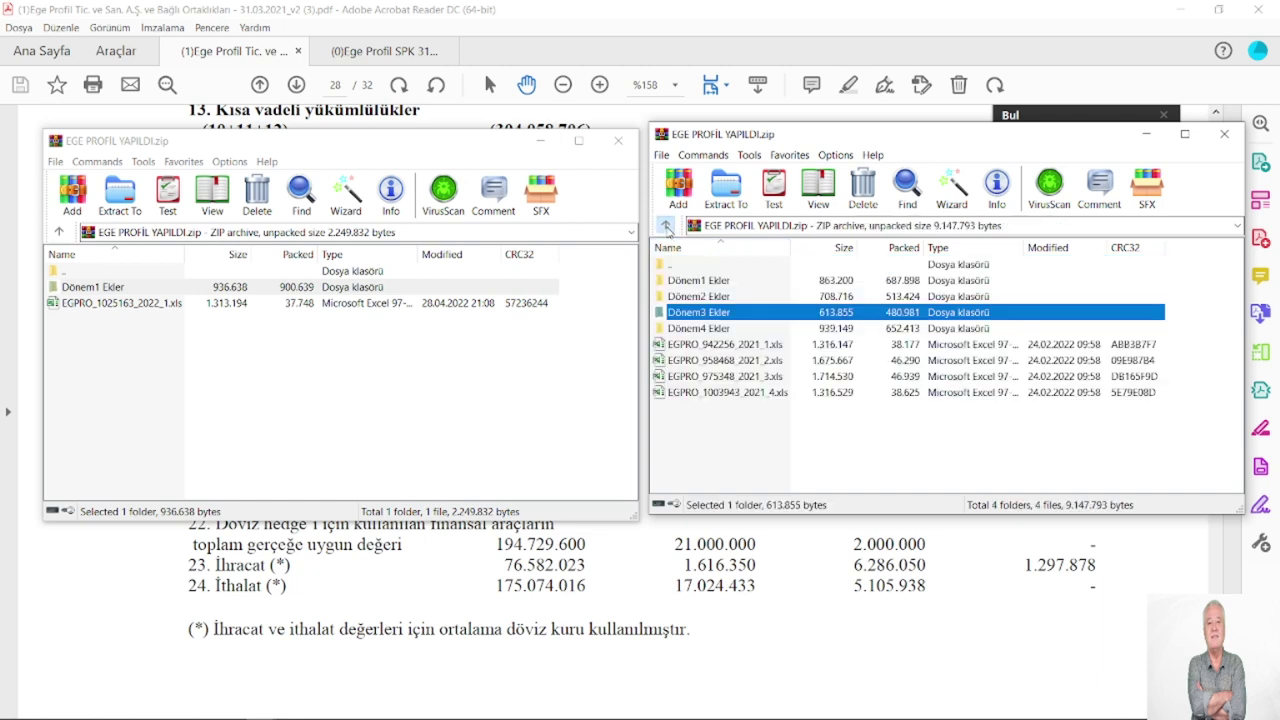
double_click(688, 328)
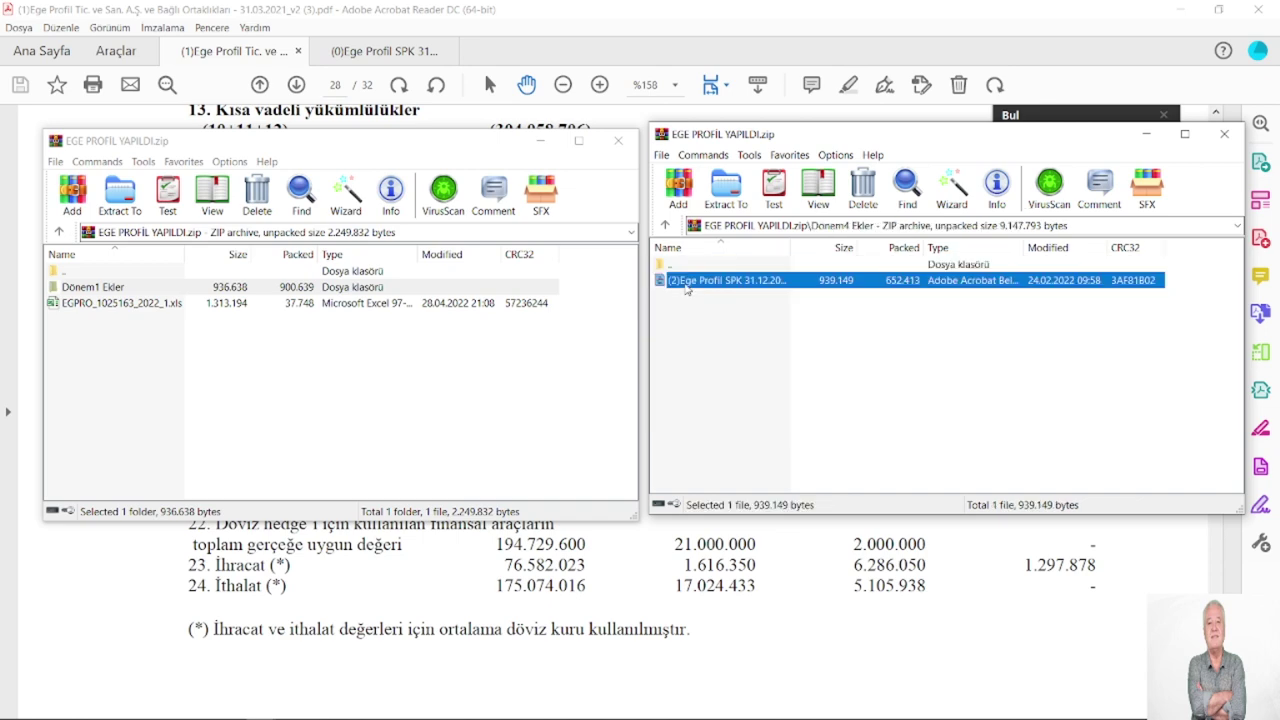
double_click(689, 282)
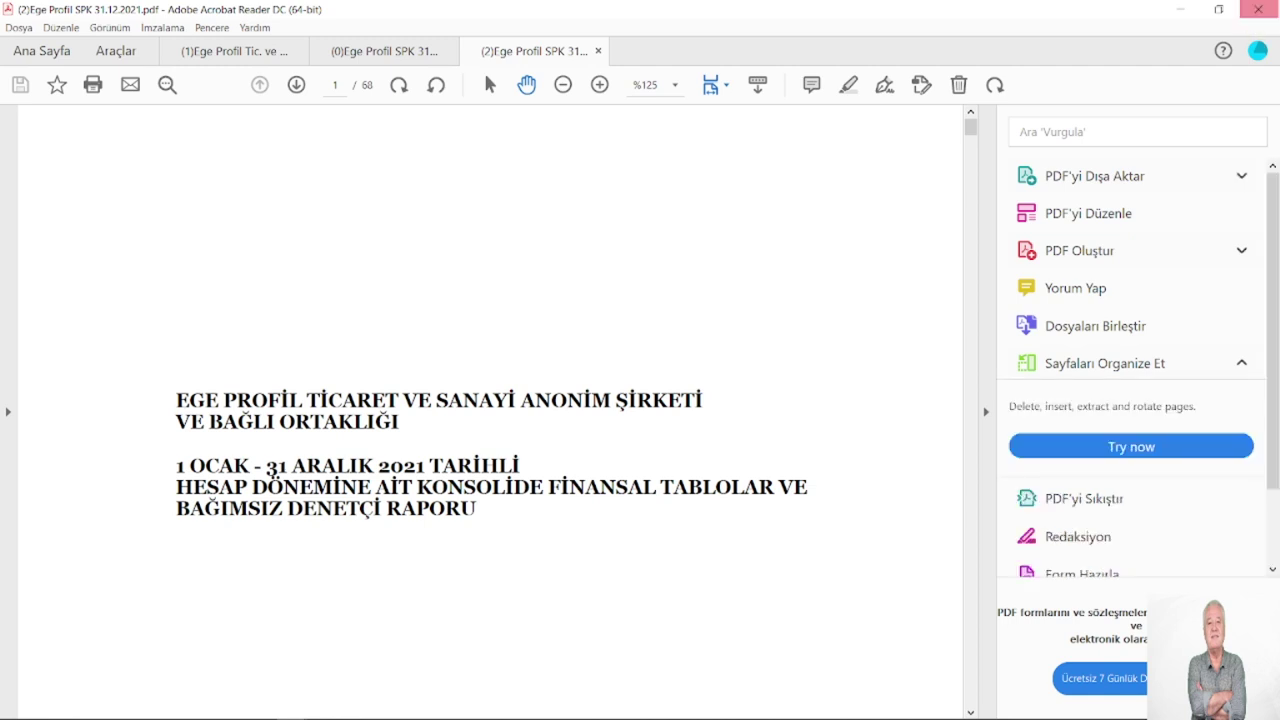
Switch back to the Excel workbook and open the Finansal Analiz sheet.
key(alt+Tab)
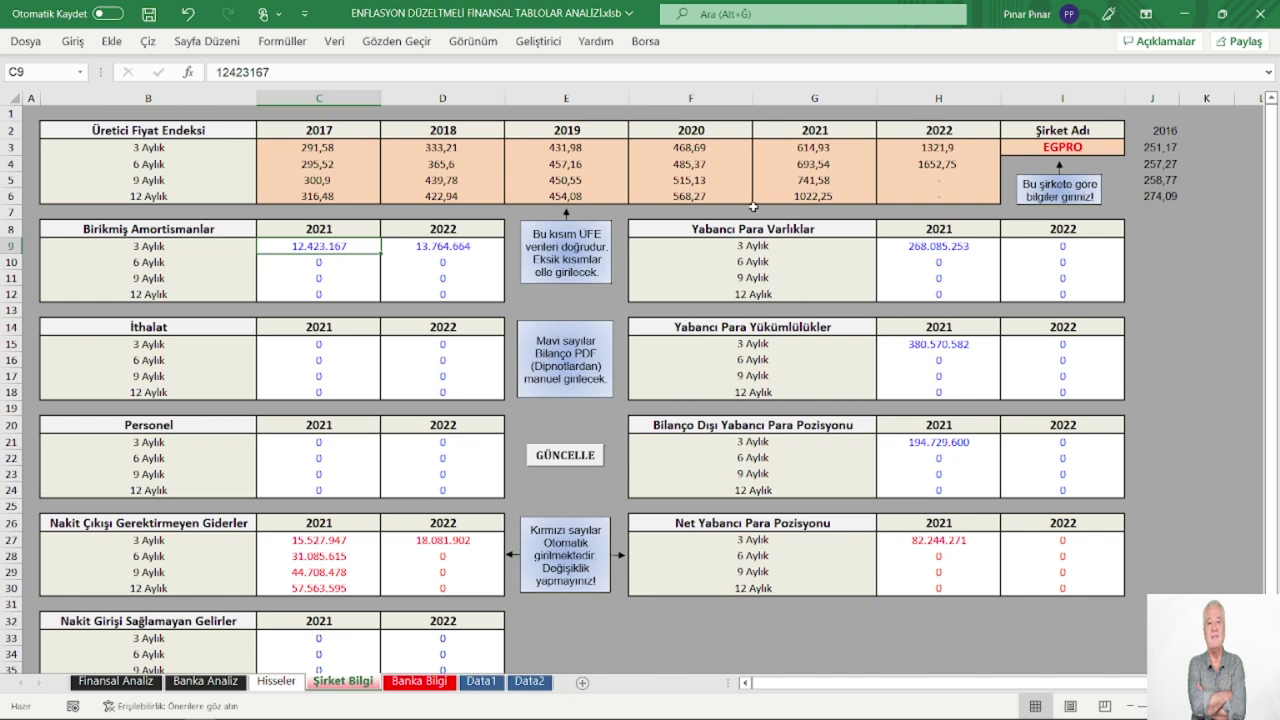
click(115, 681)
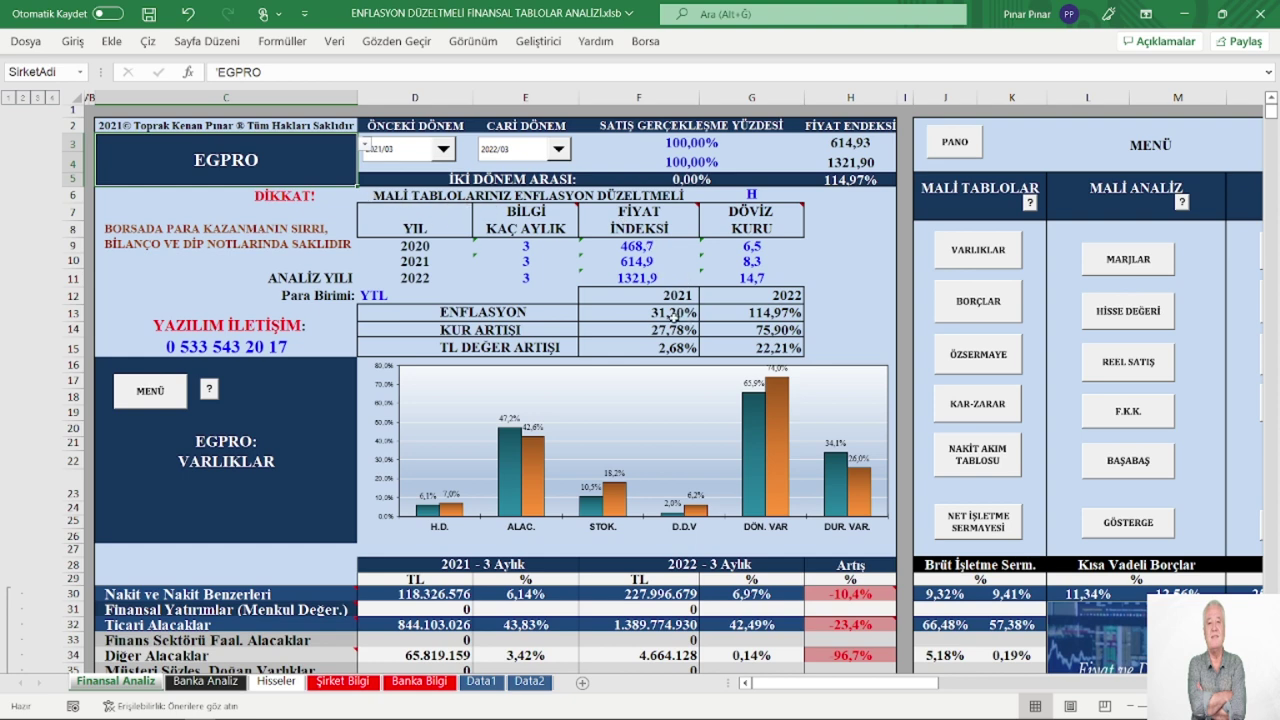
scroll(674, 318, down, 2)
scroll(655, 327, up, 2)
Set Önceki Dönem to 2018/12 and check the period heading of the assets table.
click(445, 152)
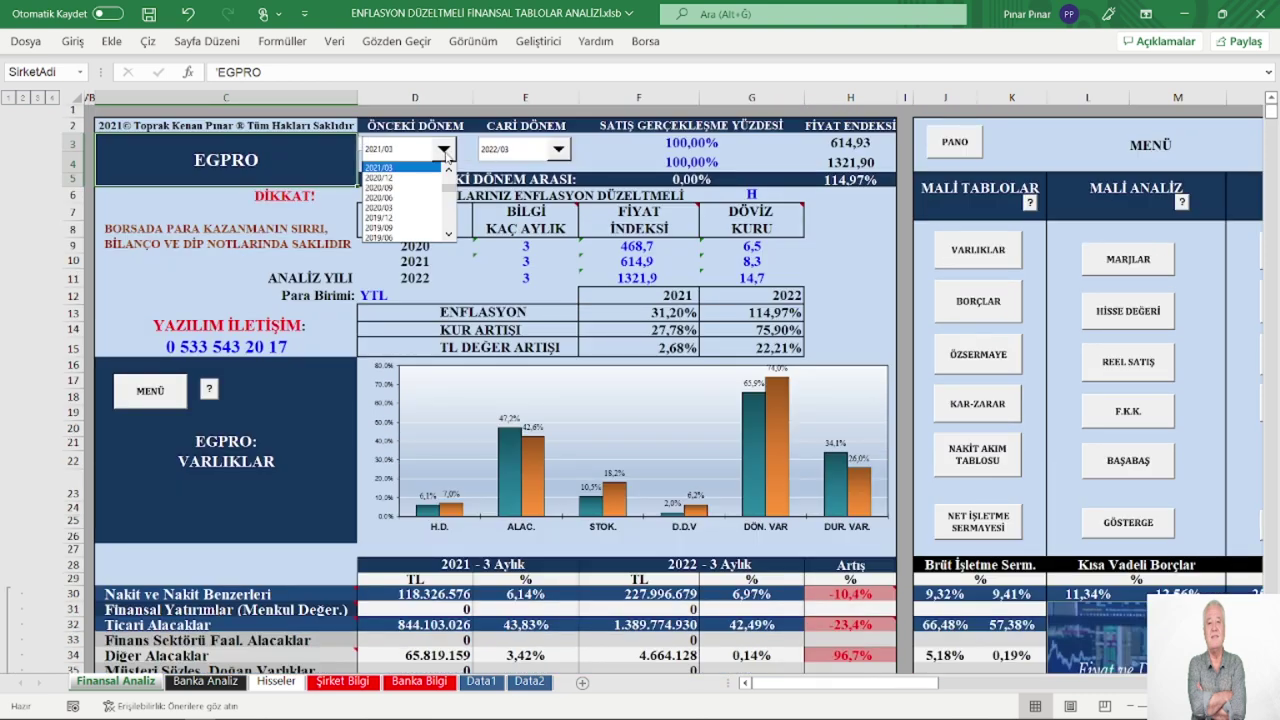
click(449, 235)
click(449, 235)
click(449, 235)
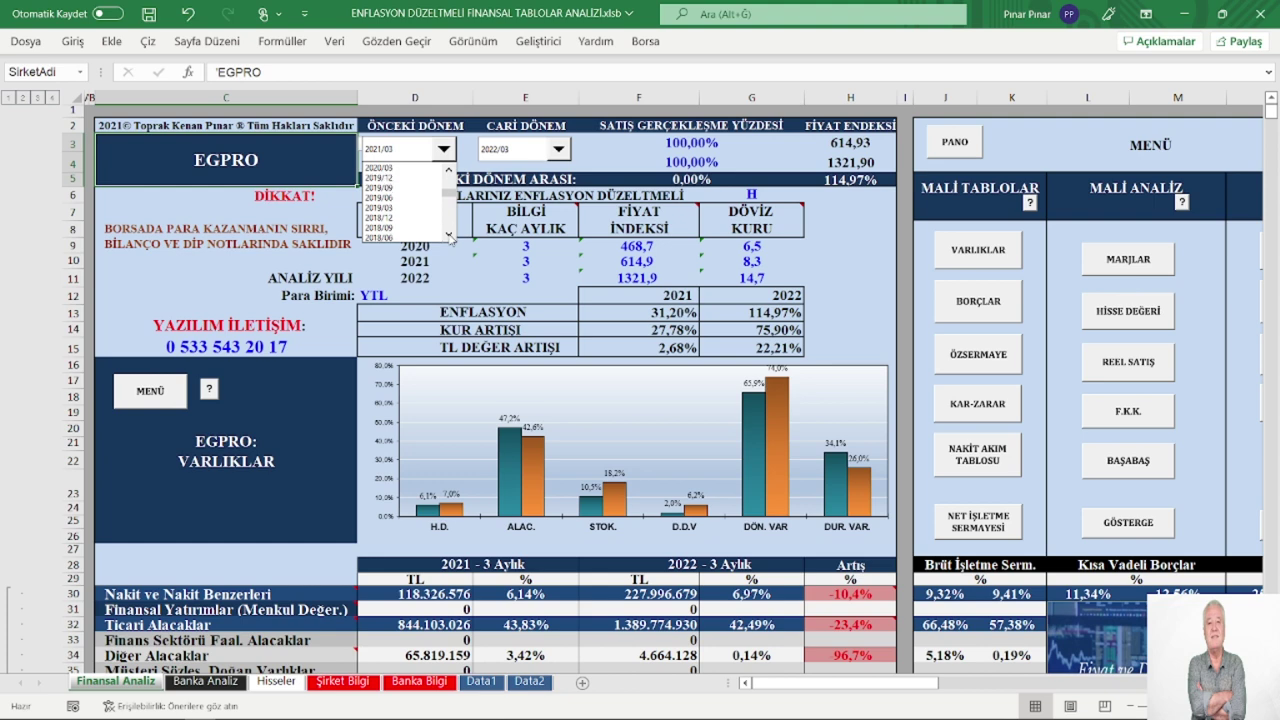
click(449, 235)
click(378, 209)
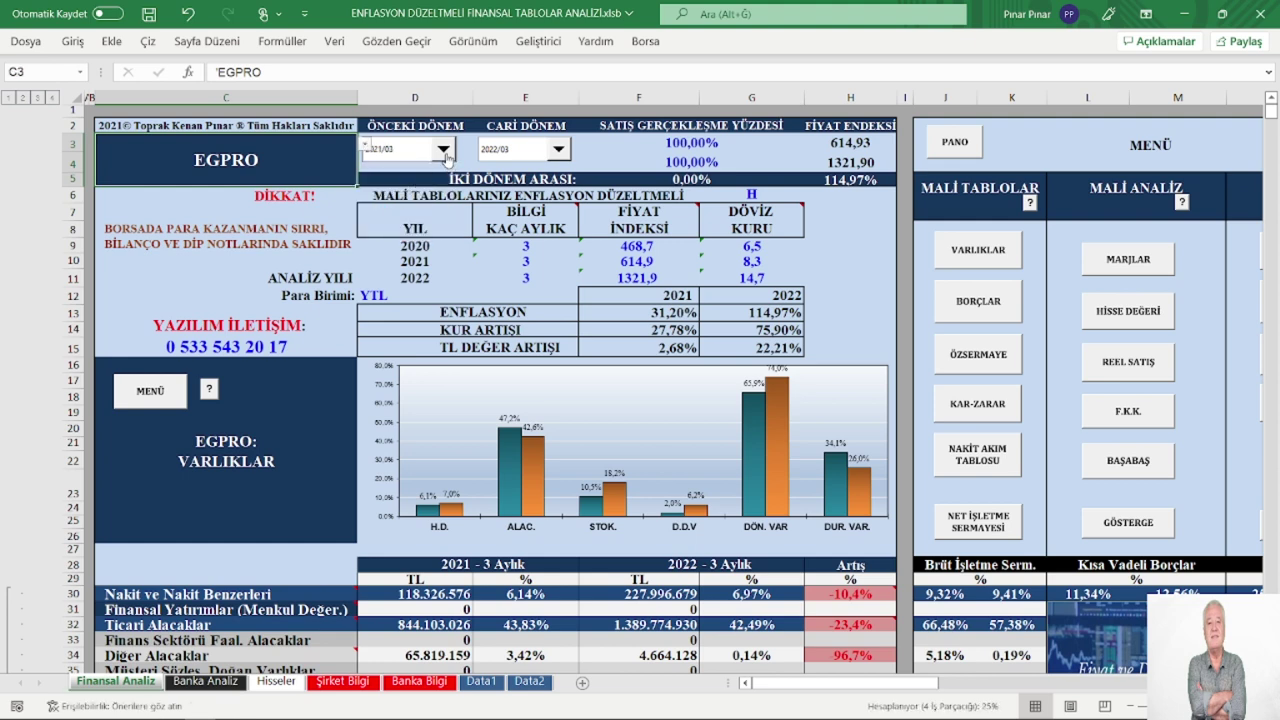
scroll(467, 500, down, 1)
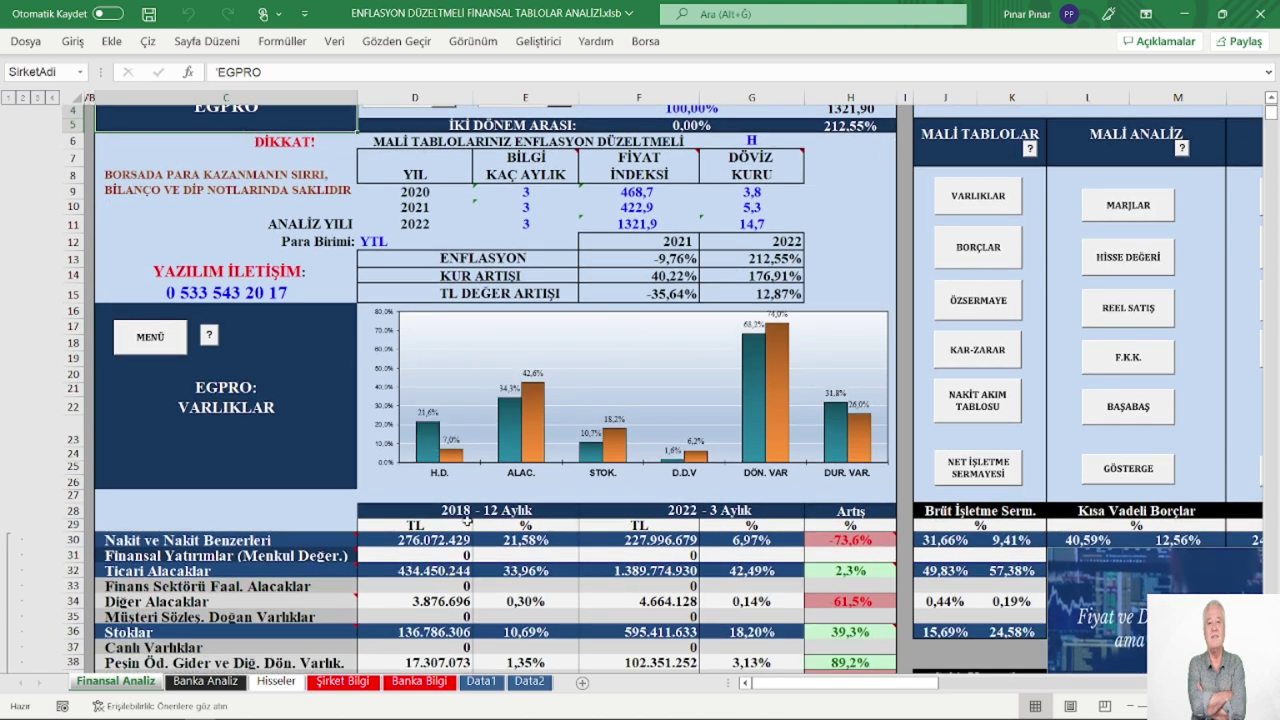
scroll(417, 311, up, 1)
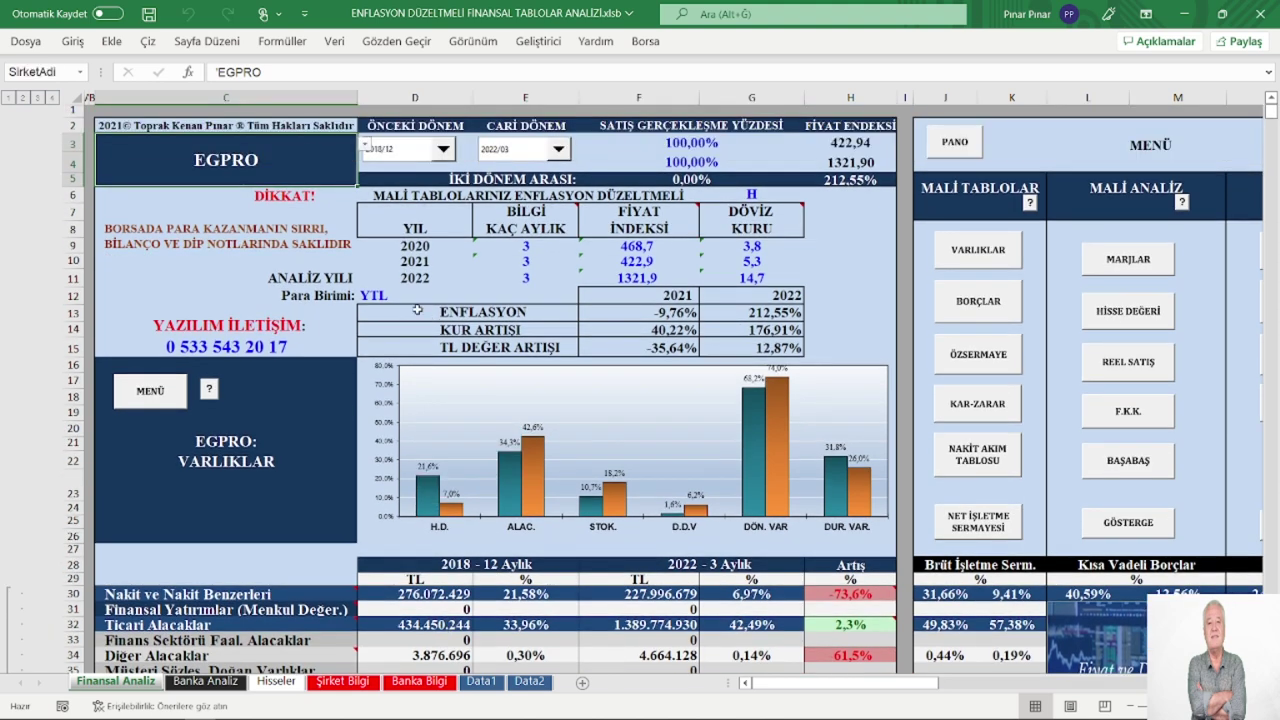
Set Önceki Dönem to 2017/12 and Cari Dönem to 2018/12 for the EGPRO comparison.
click(443, 149)
click(403, 210)
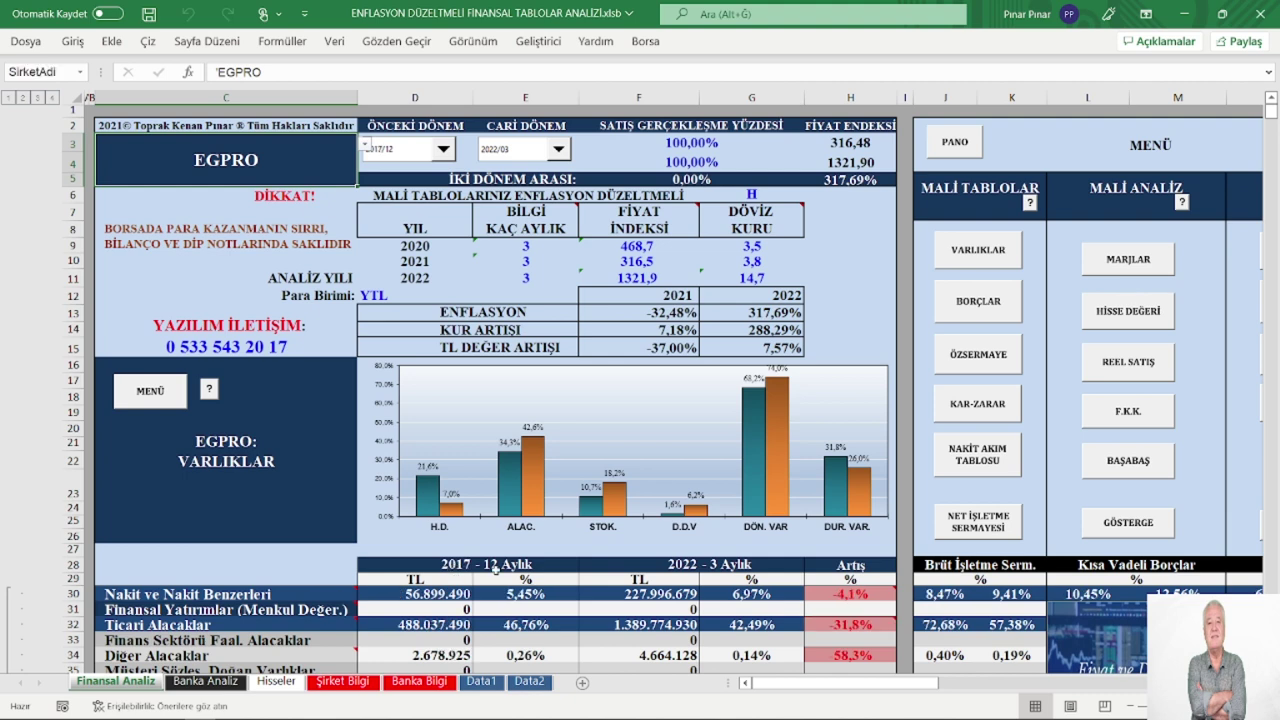
click(558, 149)
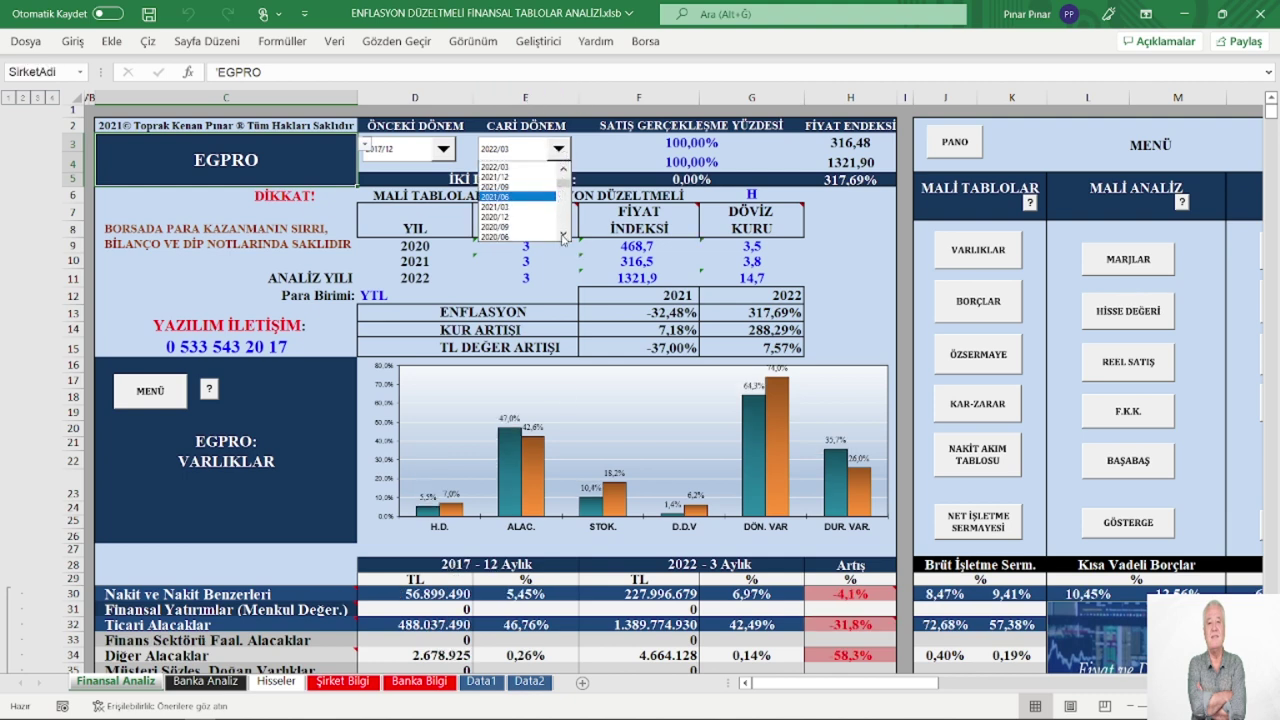
click(564, 236)
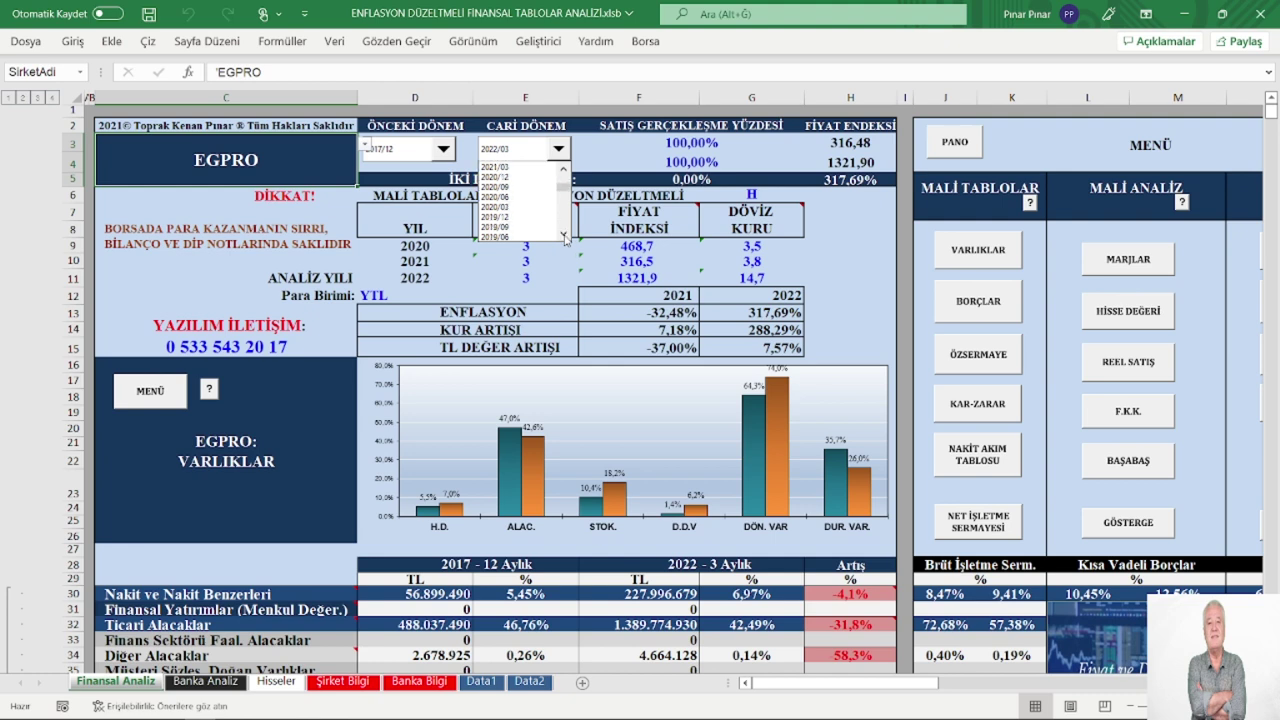
click(564, 236)
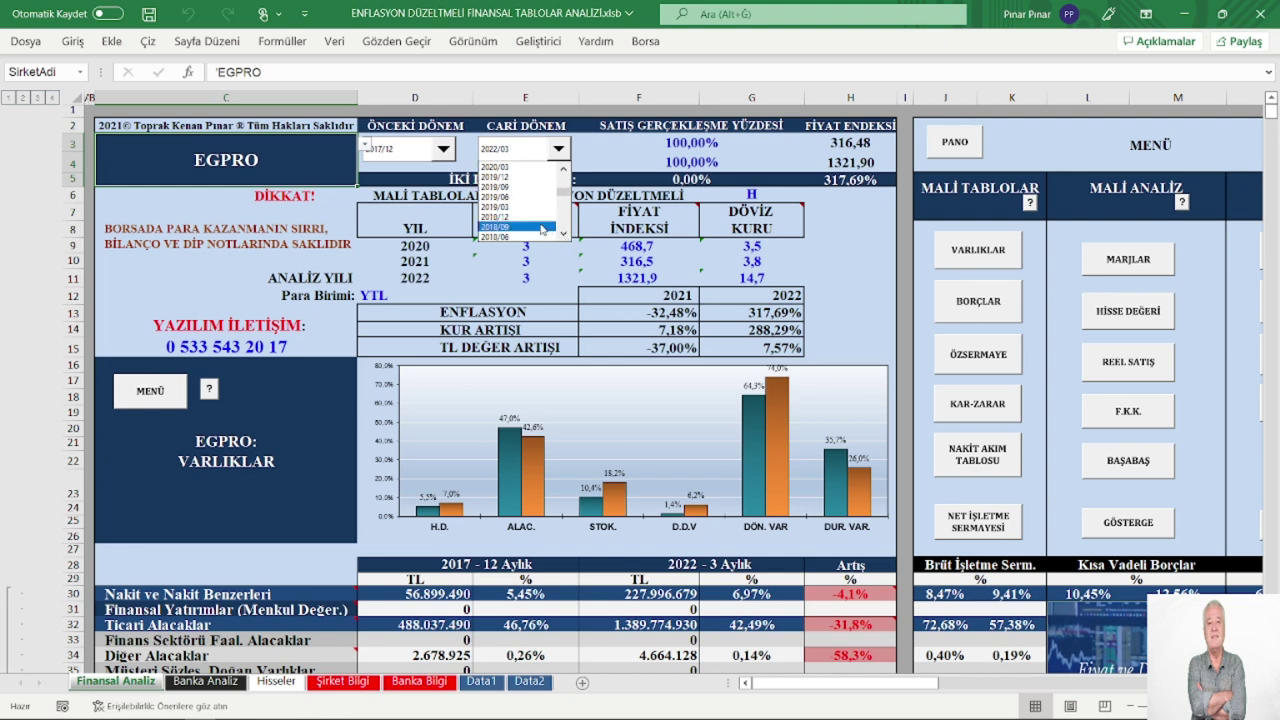
click(510, 395)
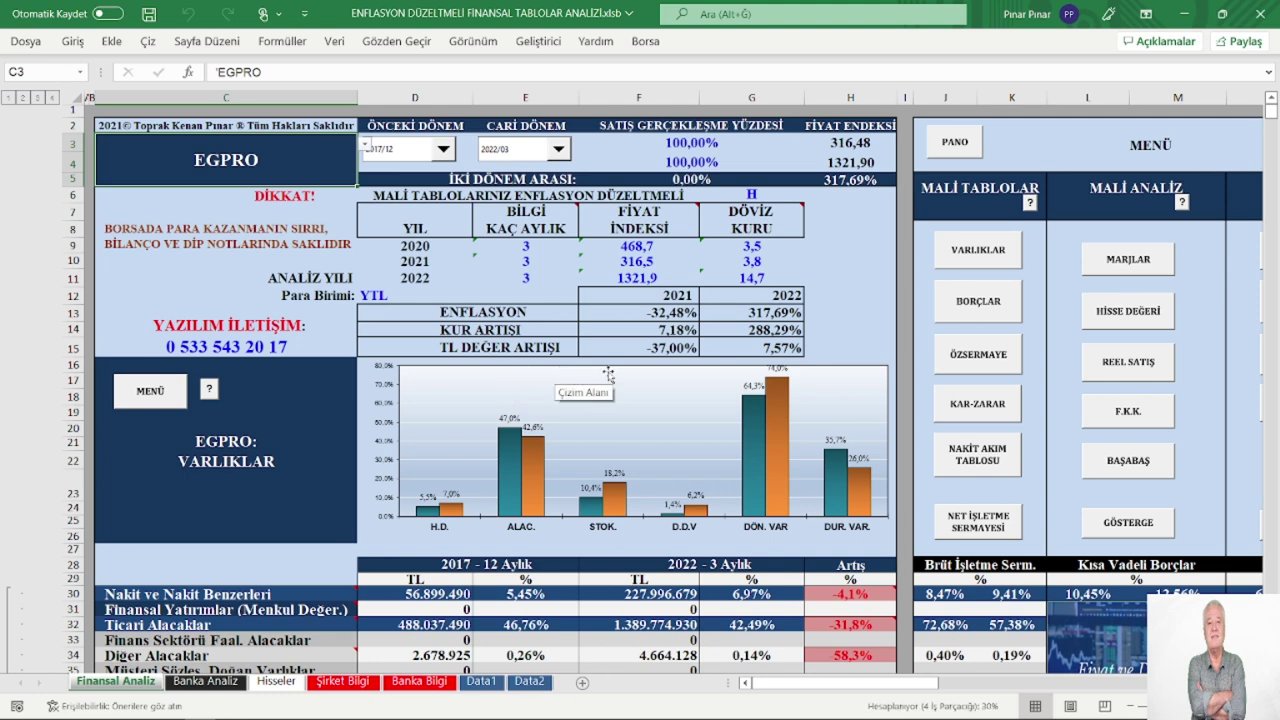
Review the 2017 and 2018 12 Aylık assets table, its Artış percentages and the price index figures used for the inflation adjustment.
scroll(610, 395, down, 2)
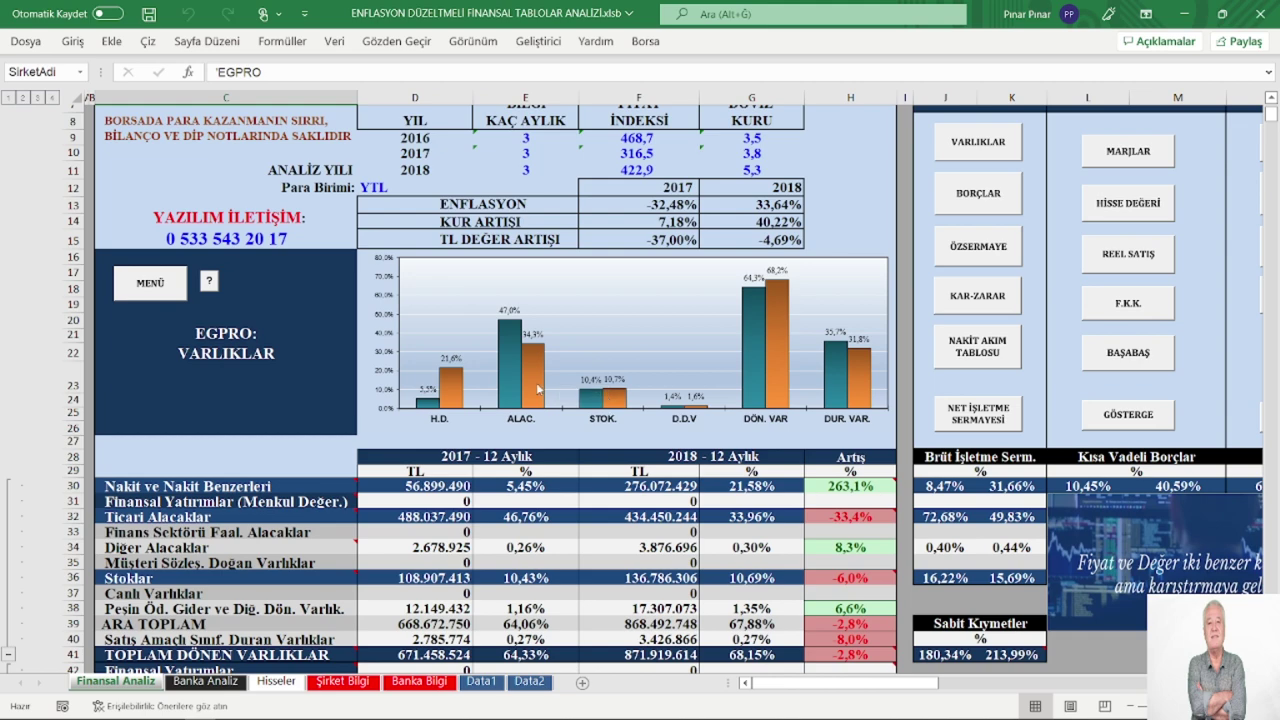
scroll(740, 466, down, 3)
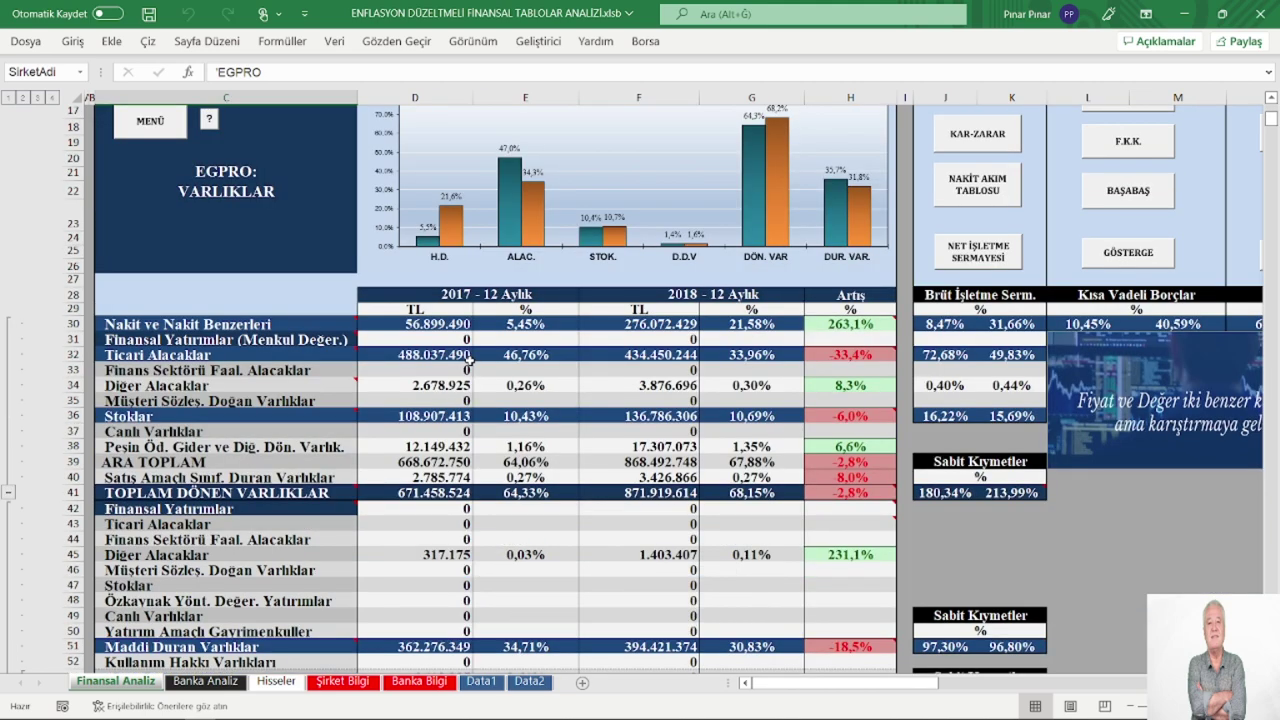
scroll(640, 485, up, 5)
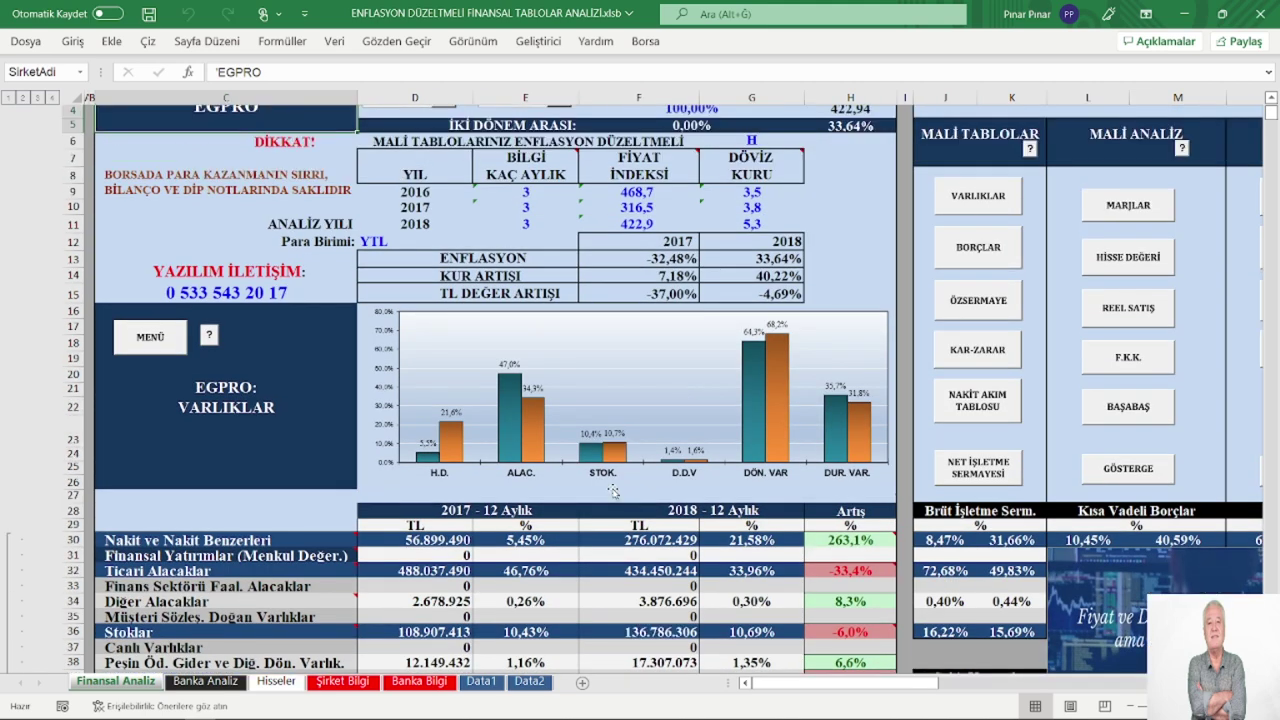
scroll(612, 490, down, 8)
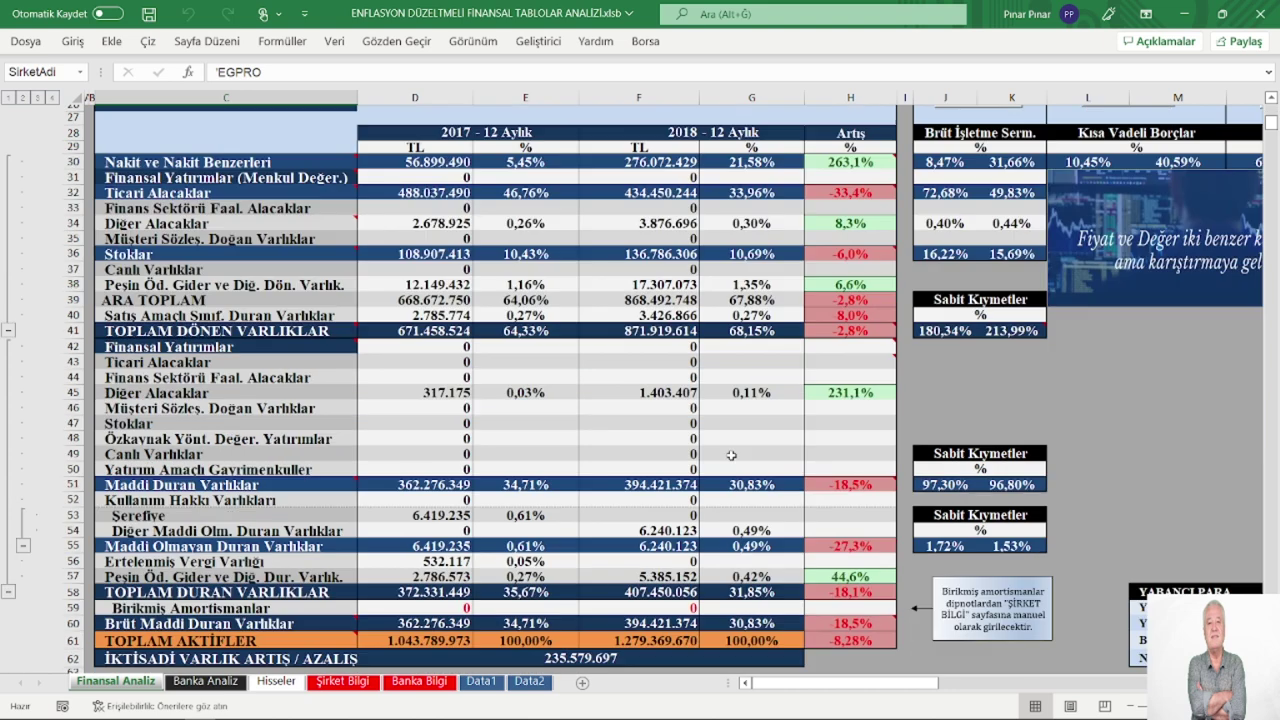
scroll(731, 455, up, 8)
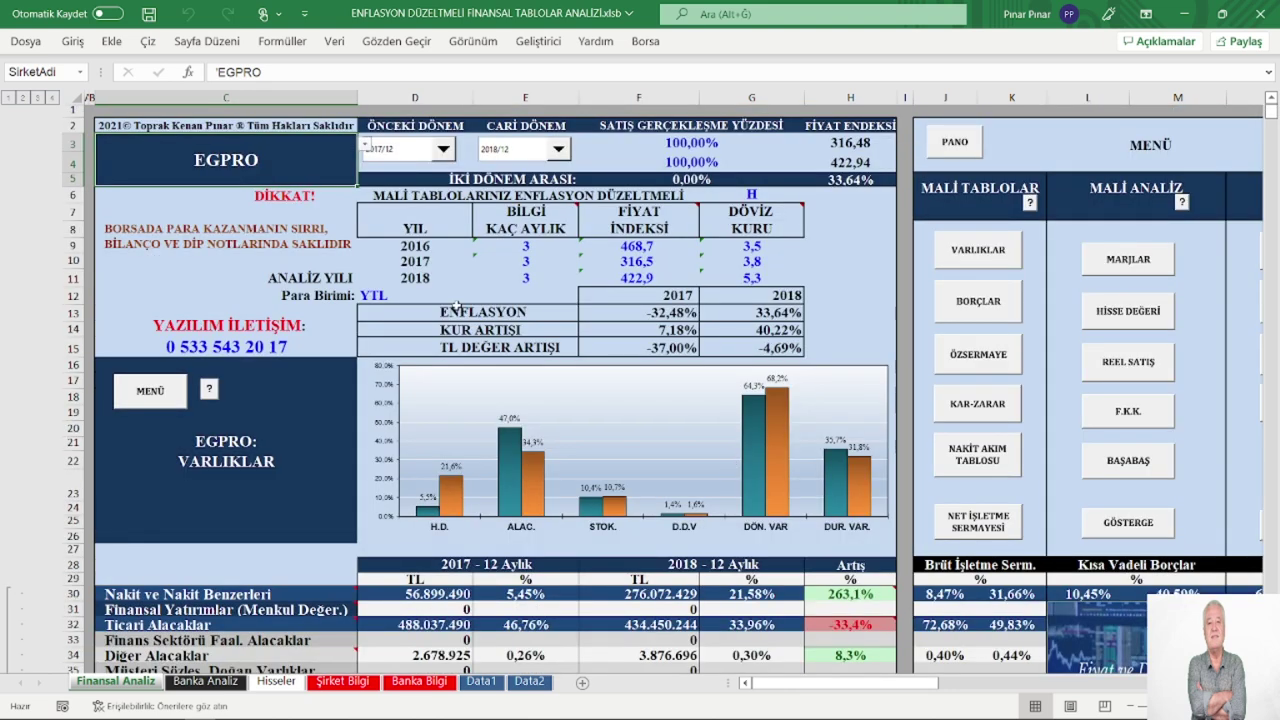
scroll(457, 306, down, 1)
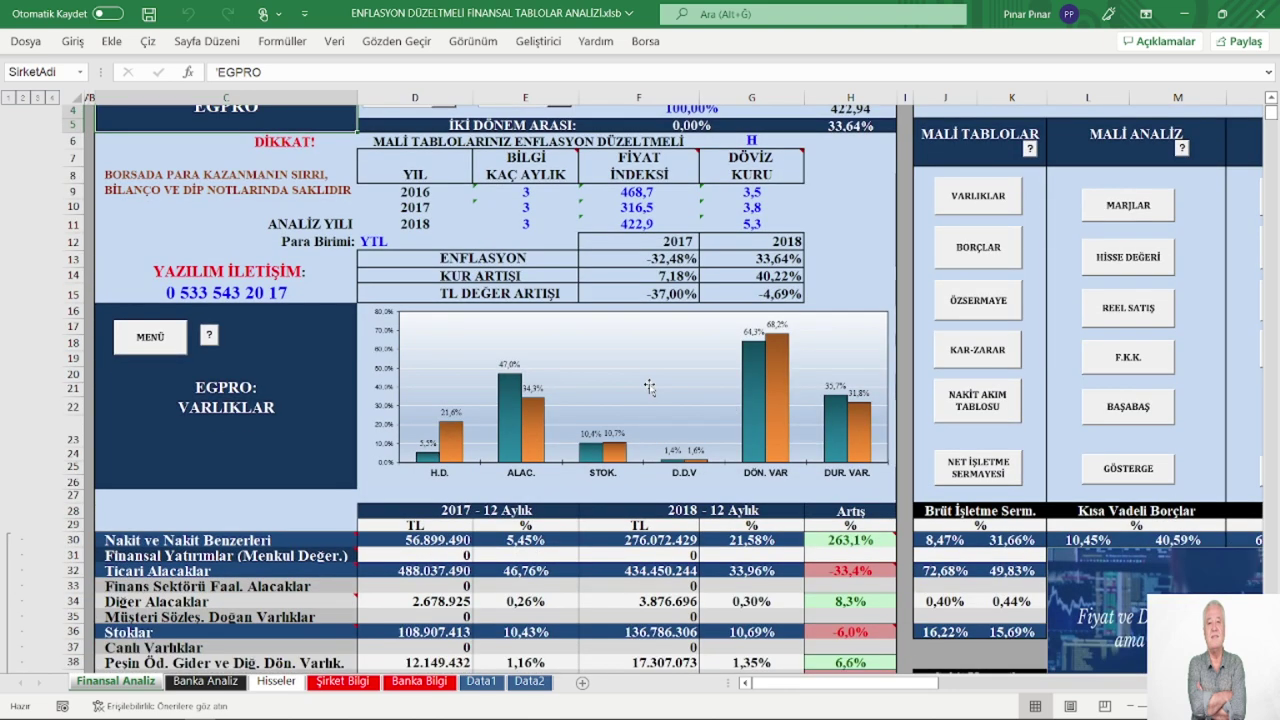
scroll(508, 173, up, 1)
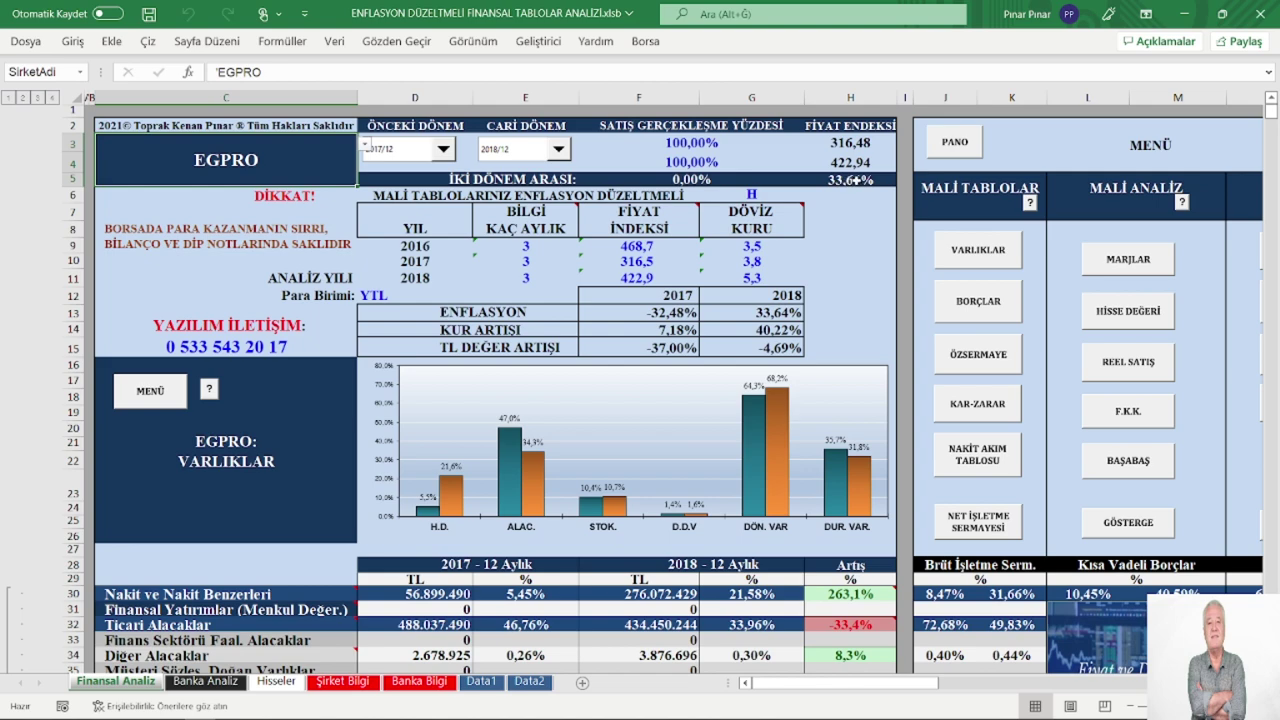
scroll(855, 180, down, 2)
scroll(847, 181, down, 2)
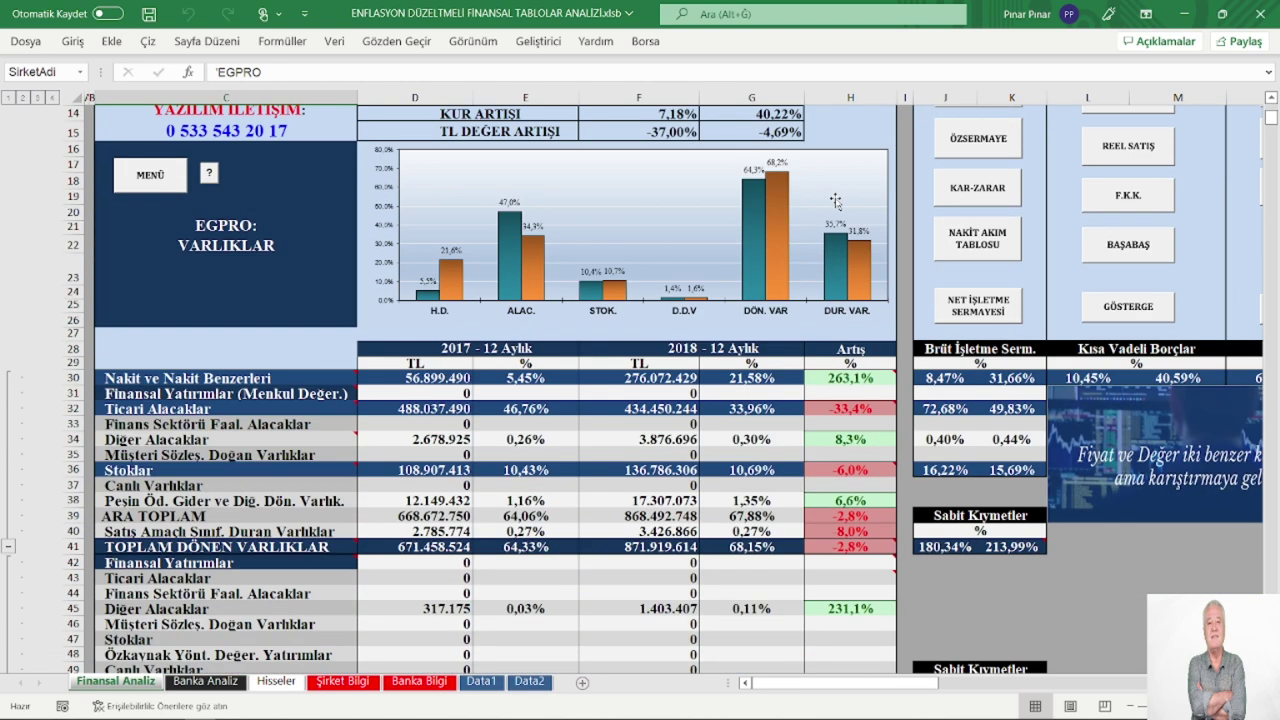
Review the Artış percentages in the 2017 and 2018 12 Aylık assets and debts tables alongside the inflation figures.
scroll(835, 195, up, 4)
scroll(816, 205, down, 3)
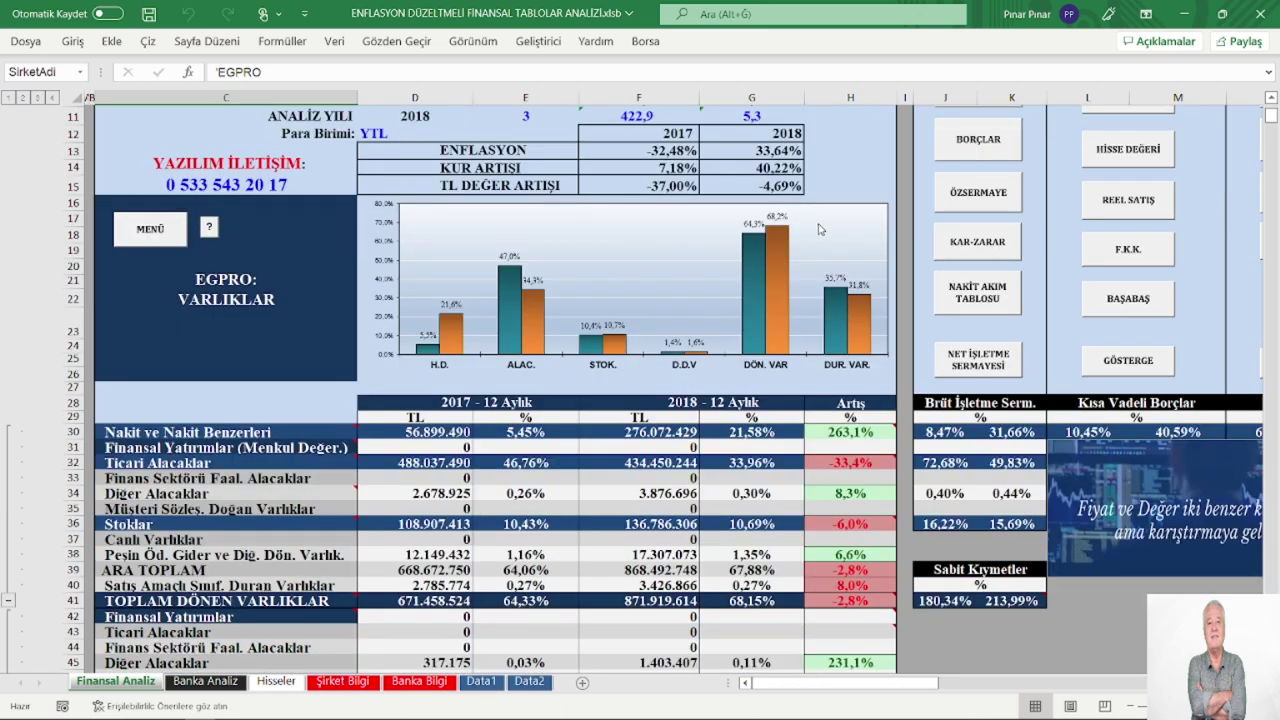
scroll(820, 240, up, 3)
scroll(817, 243, down, 2)
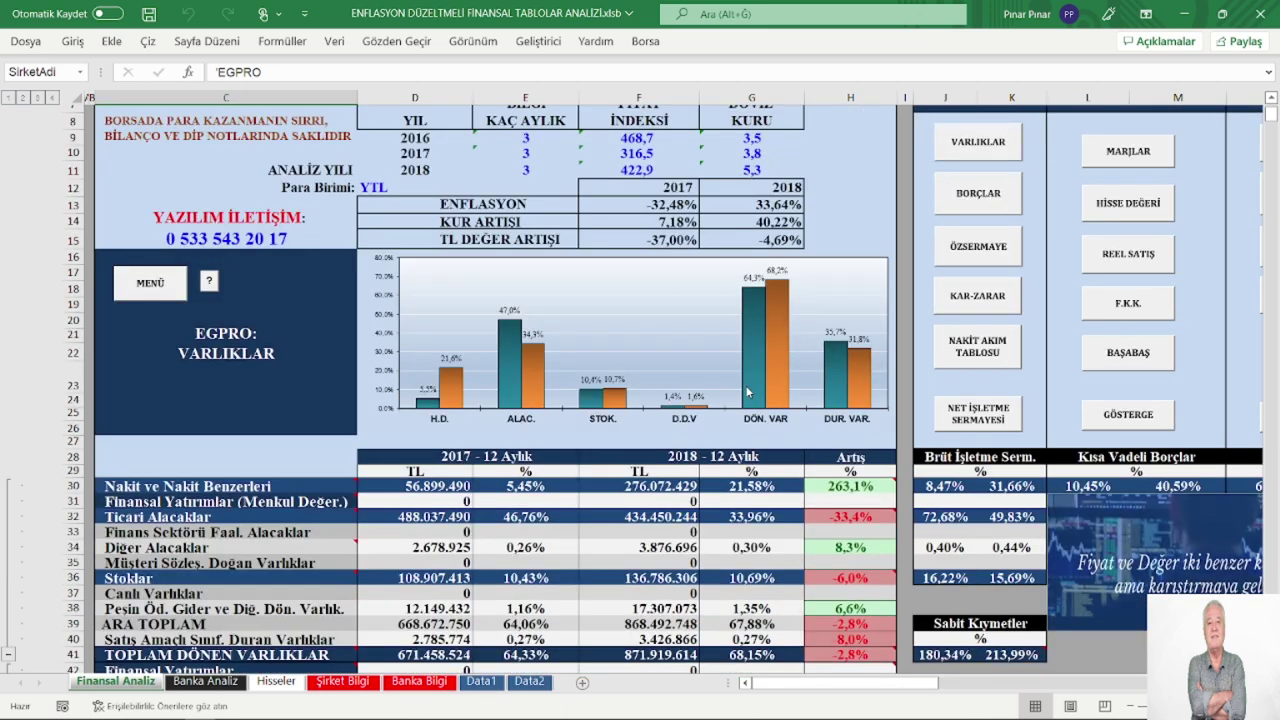
scroll(800, 350, down, 2)
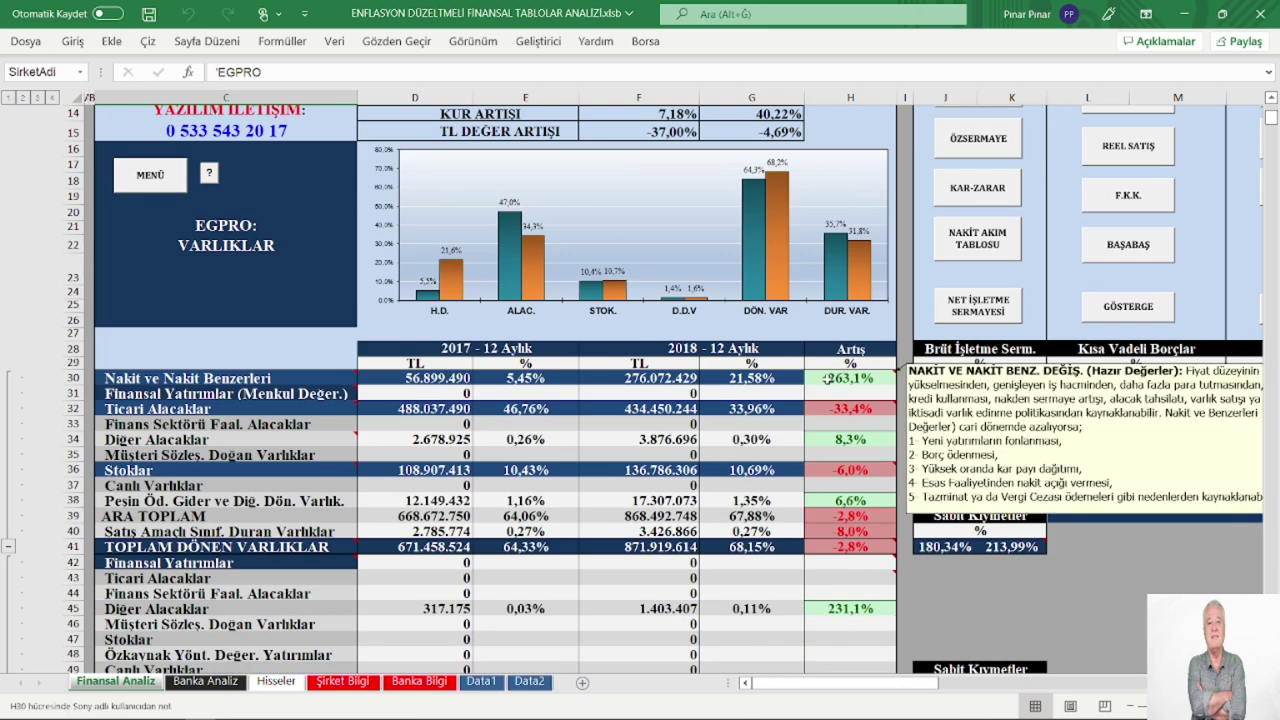
scroll(802, 381, down, 3)
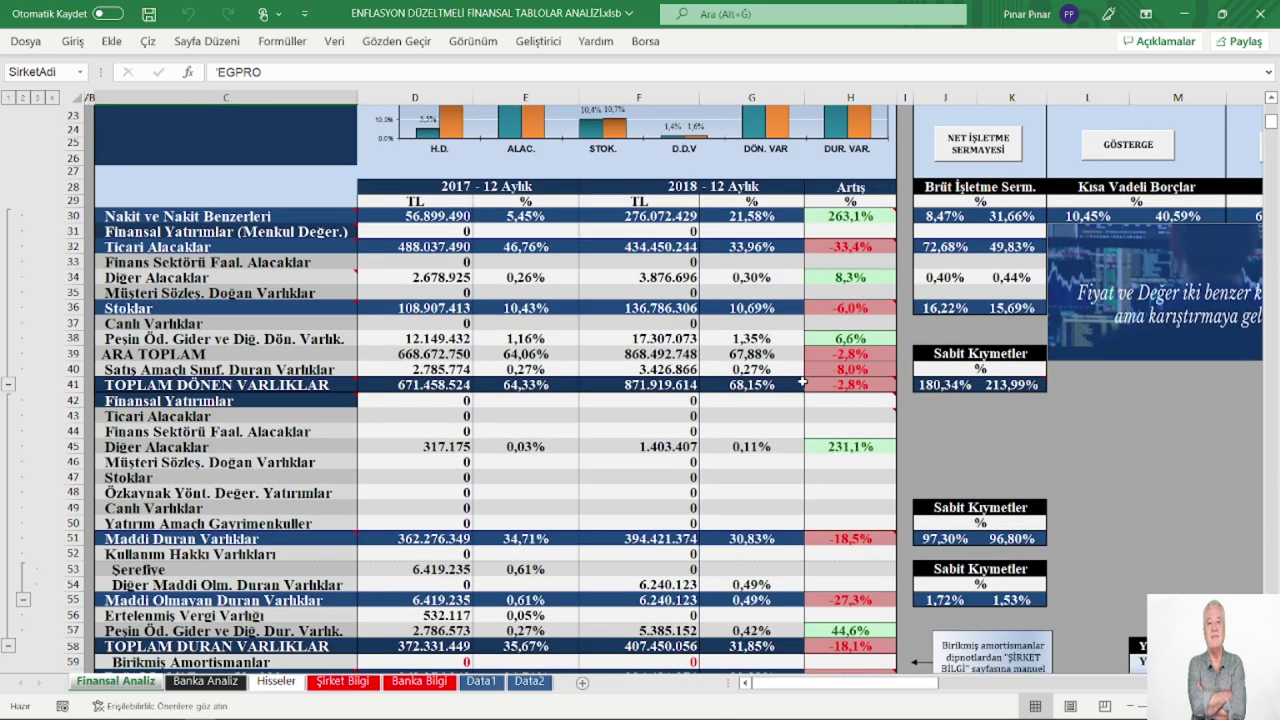
scroll(847, 327, down, 11)
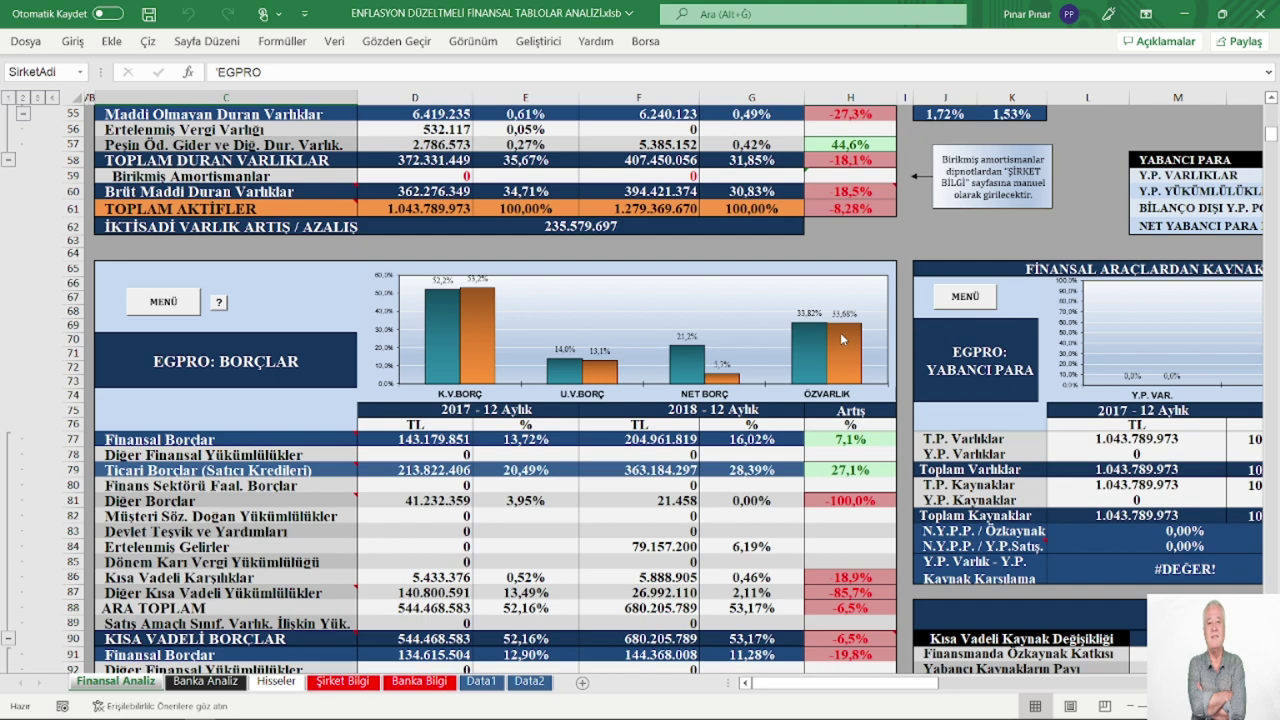
scroll(840, 340, down, 2)
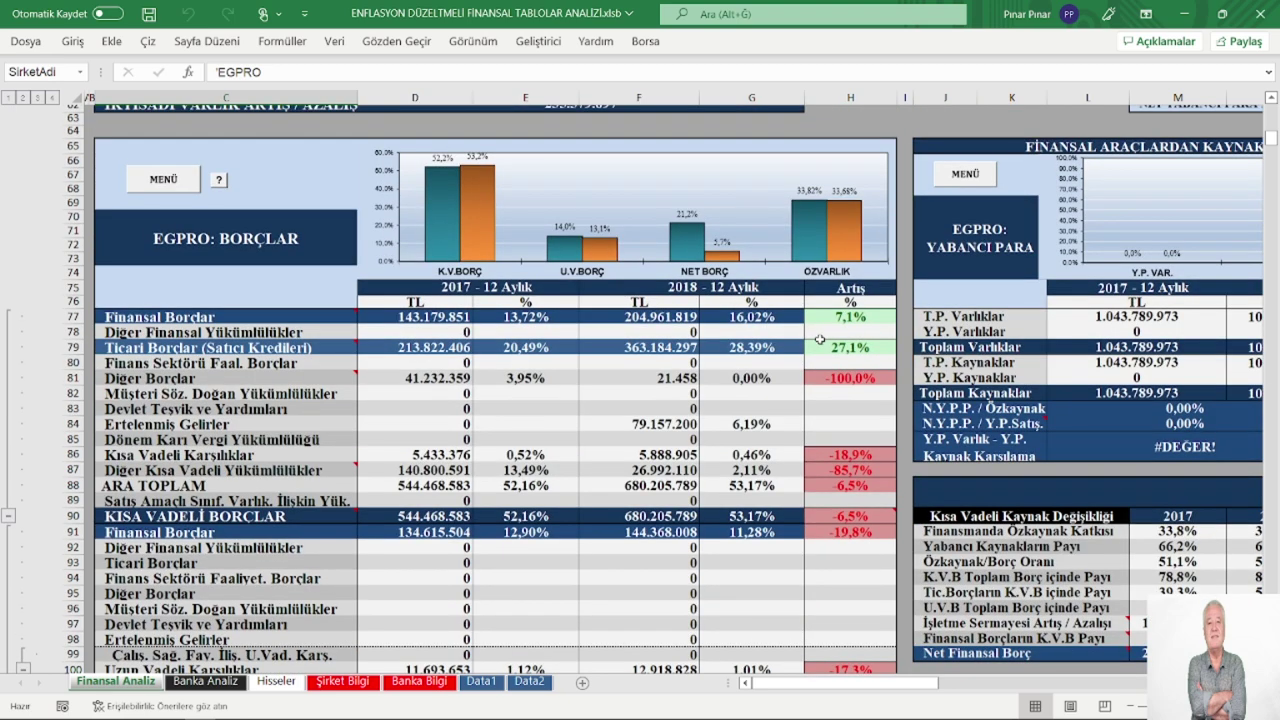
scroll(819, 340, up, 20)
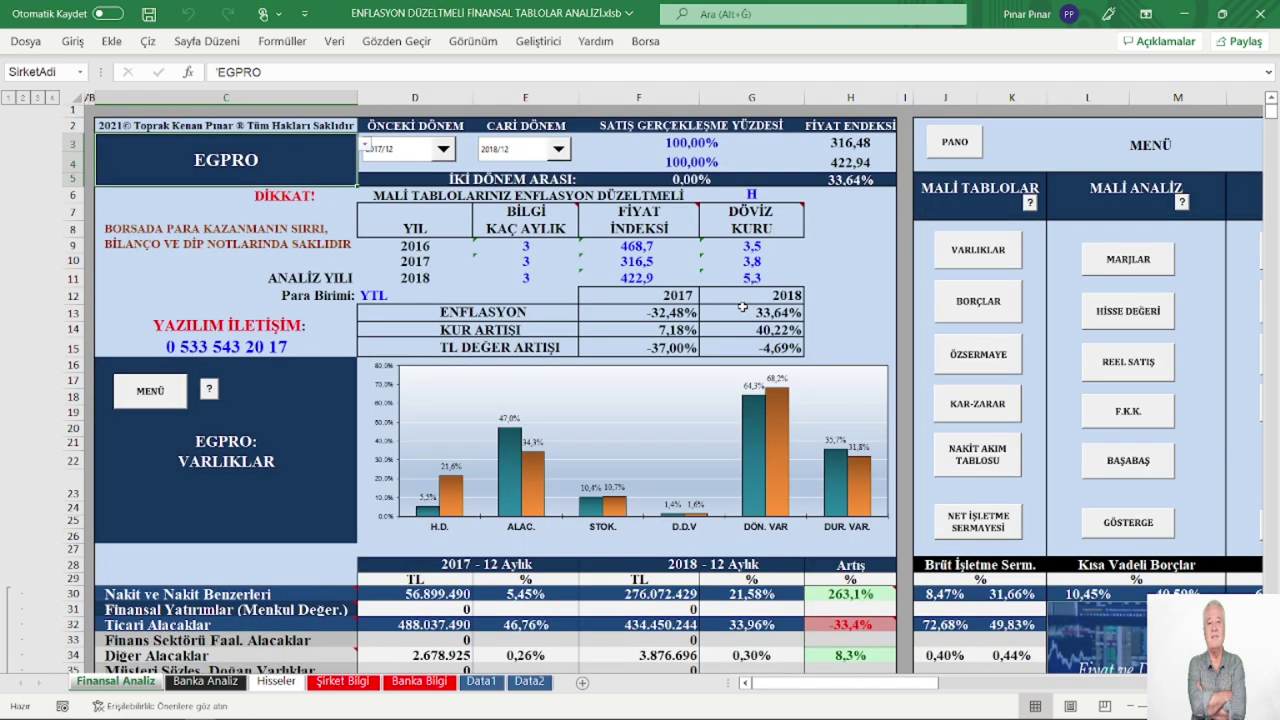
Set the Mali Tablolarınız Enflasyon Düzeltmeli option to E for the EGPRO analysis.
click(757, 192)
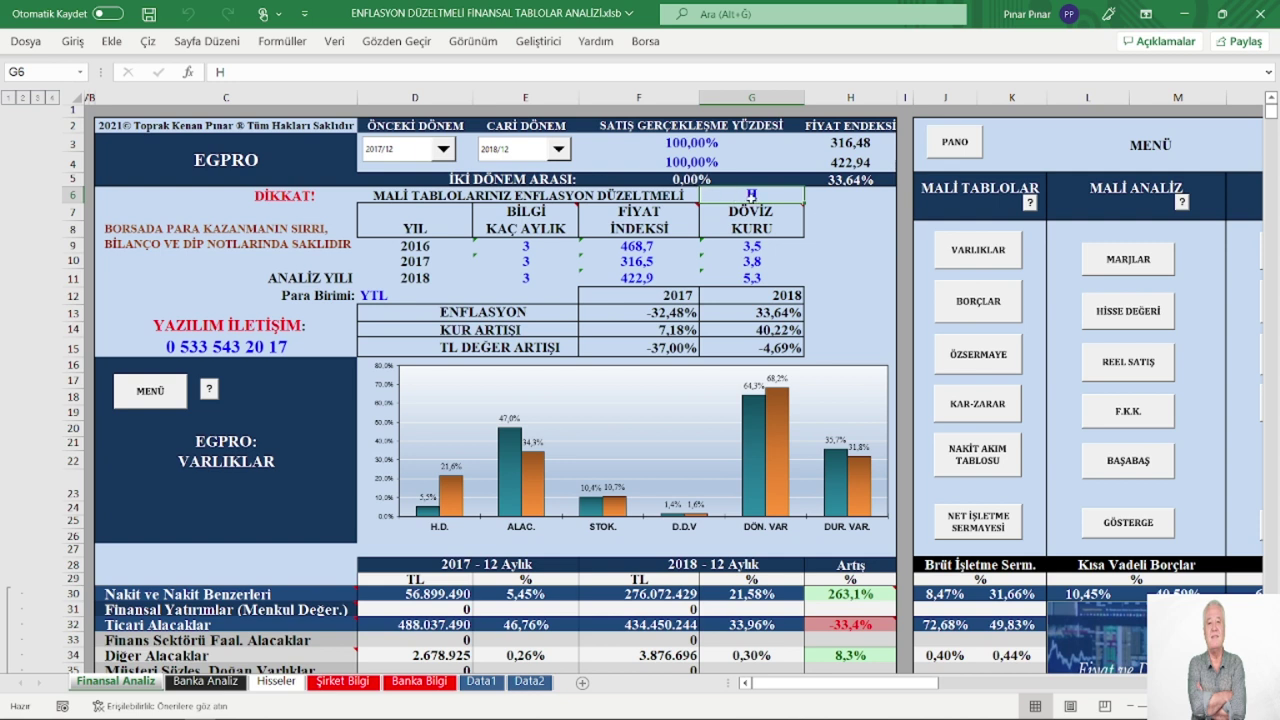
text(E)
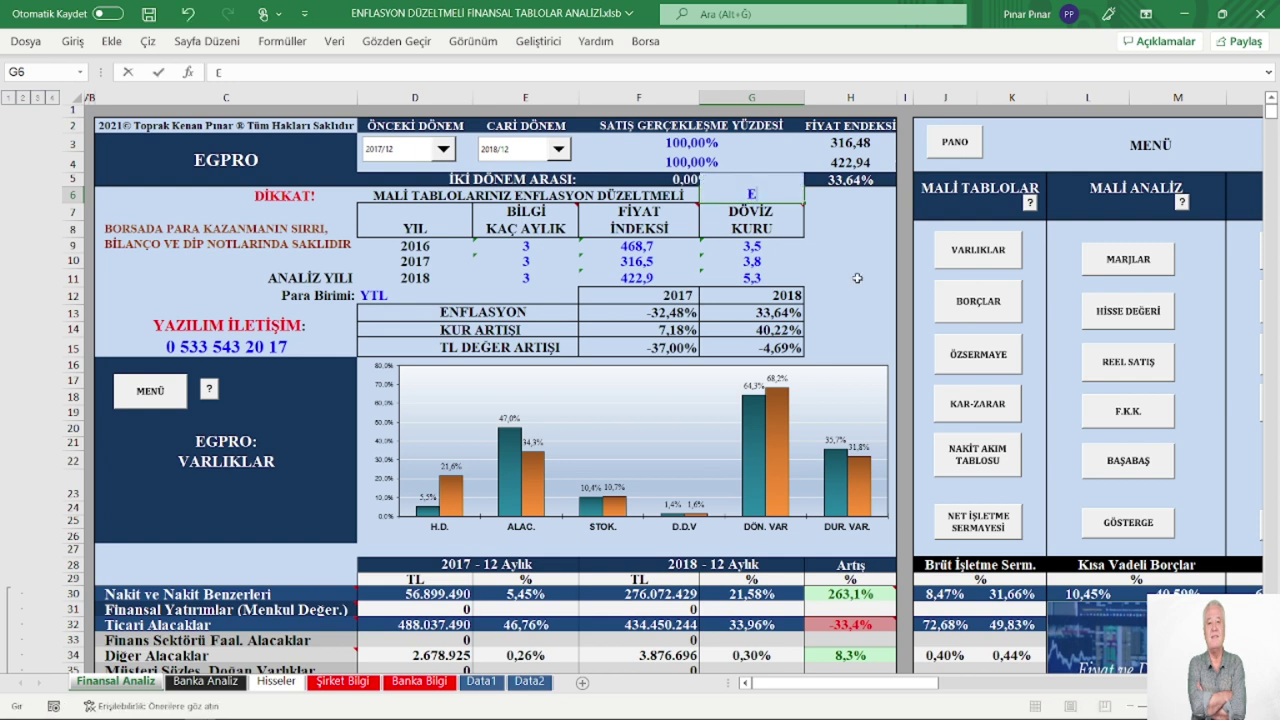
key(Return)
Examine the recalculated Artış percentages across the assets table down to Toplam Aktifler and the price index figures with the adjustment option at E.
scroll(713, 300, down, 3)
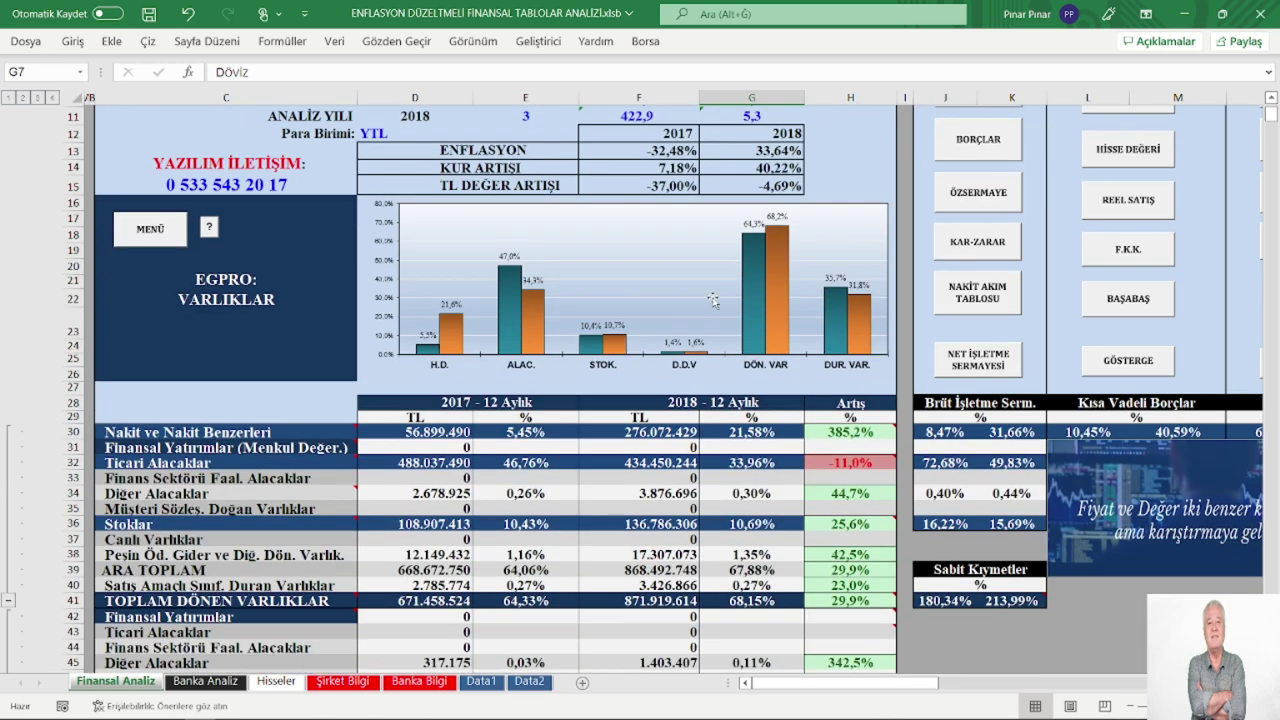
scroll(713, 300, down, 4)
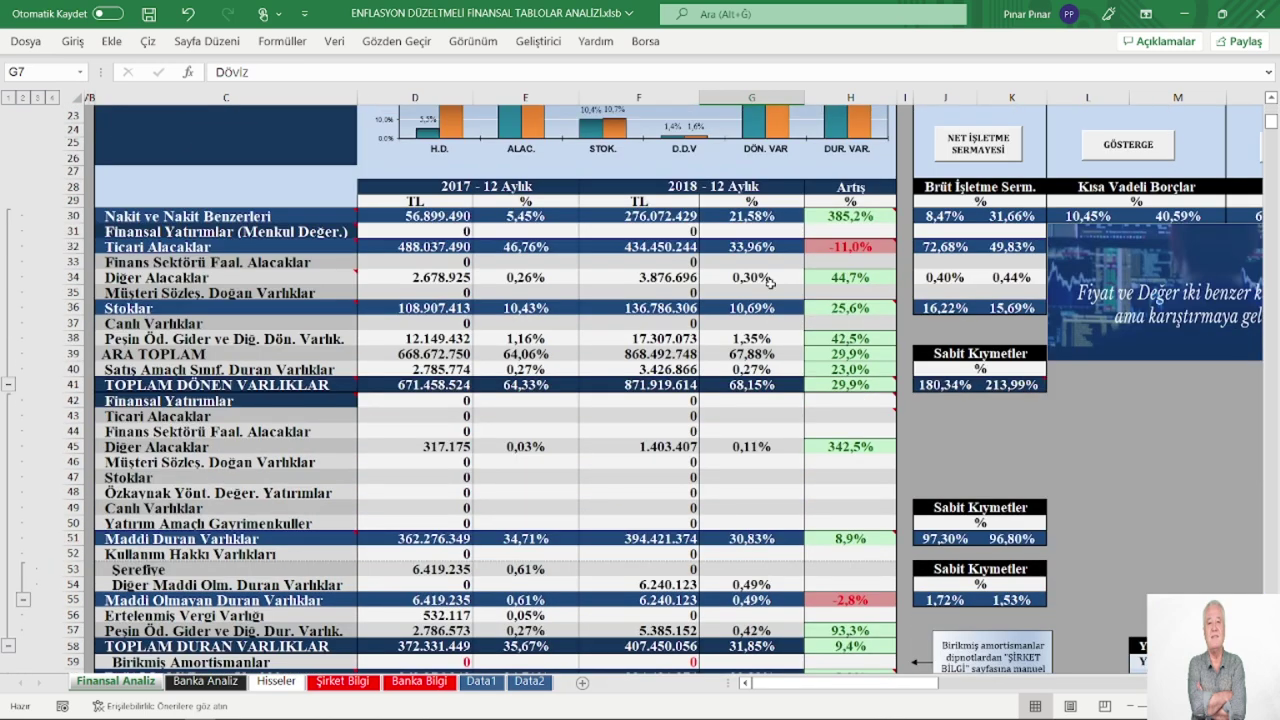
scroll(769, 389, down, 6)
scroll(769, 389, up, 2)
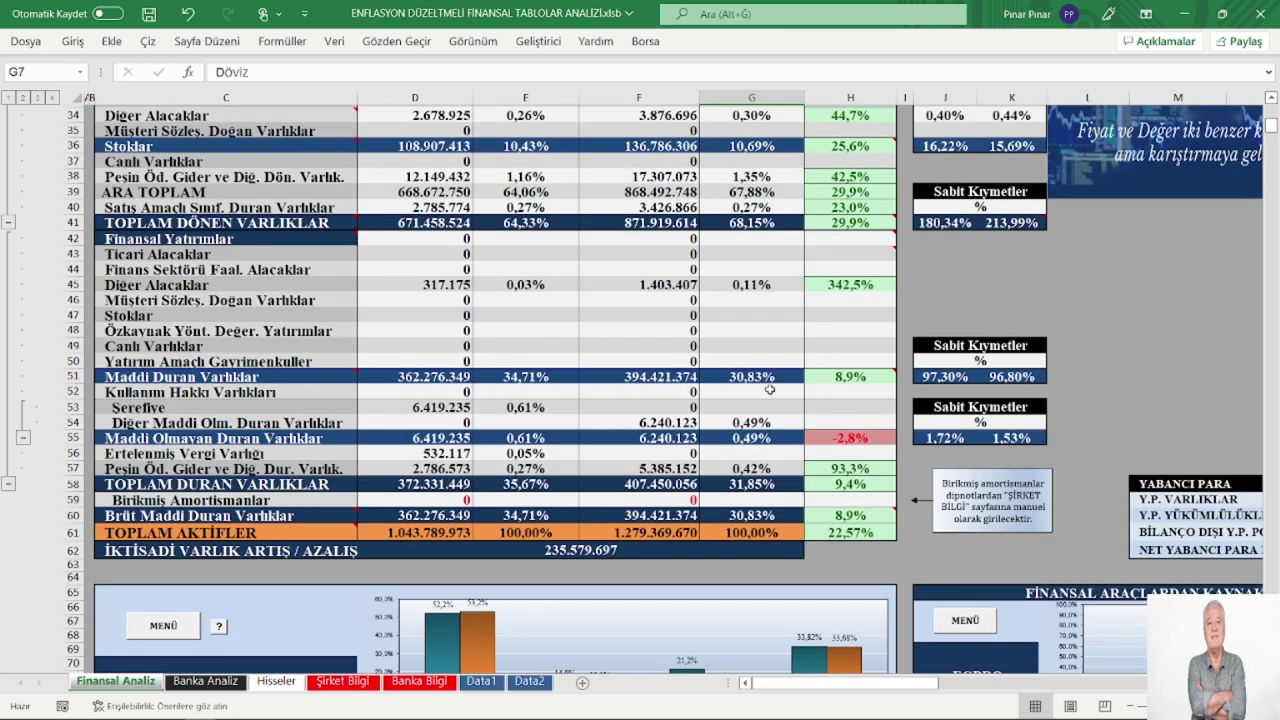
scroll(769, 389, up, 2)
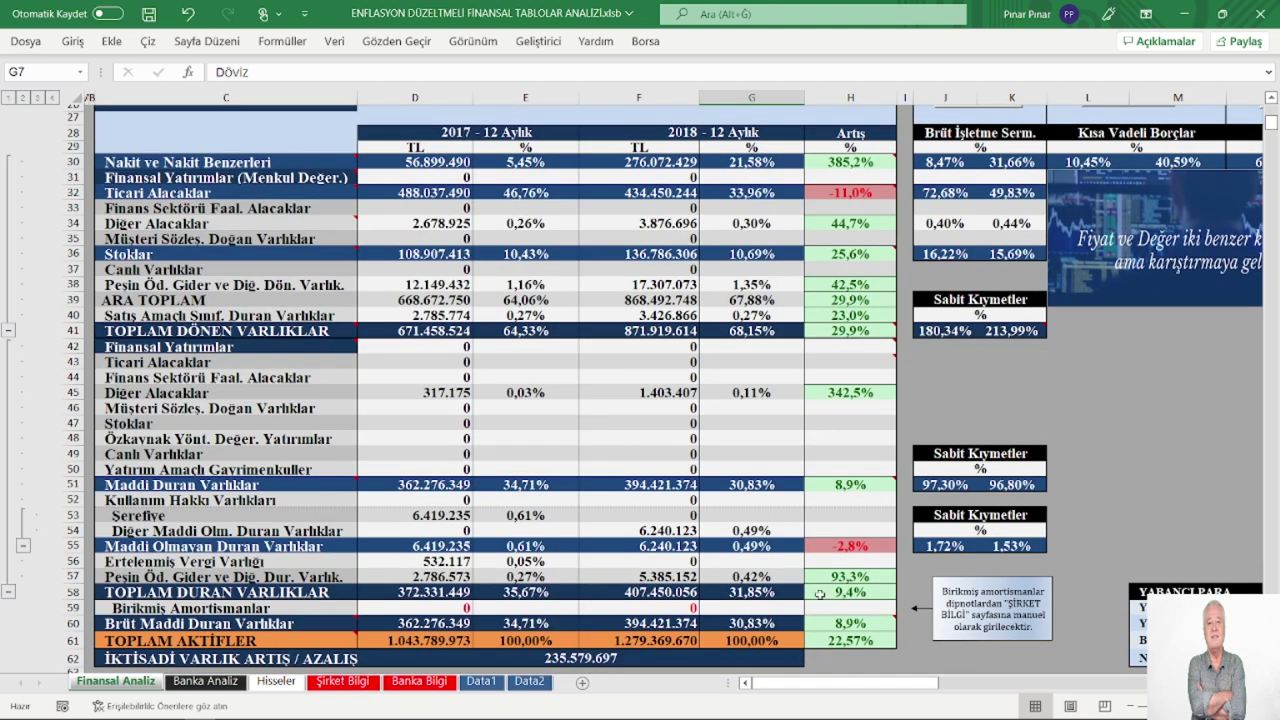
scroll(755, 362, down, 1)
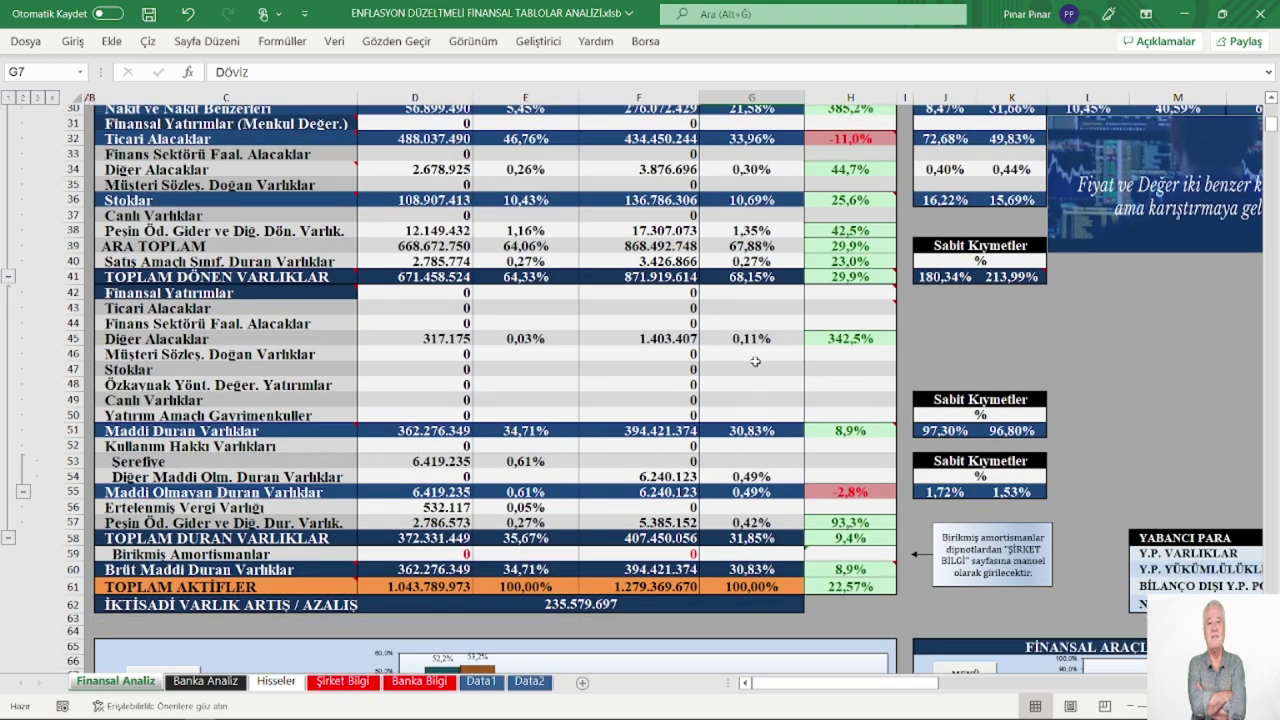
scroll(755, 362, up, 7)
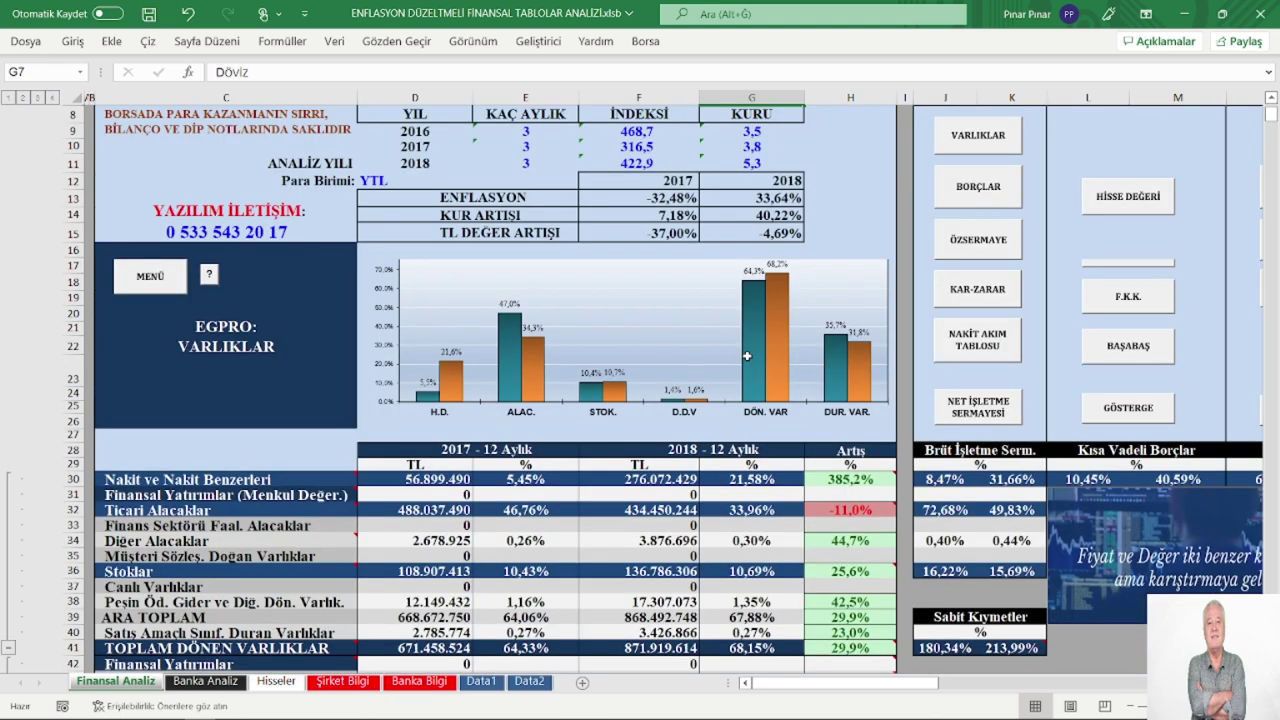
scroll(746, 356, up, 3)
click(751, 192)
text(E)
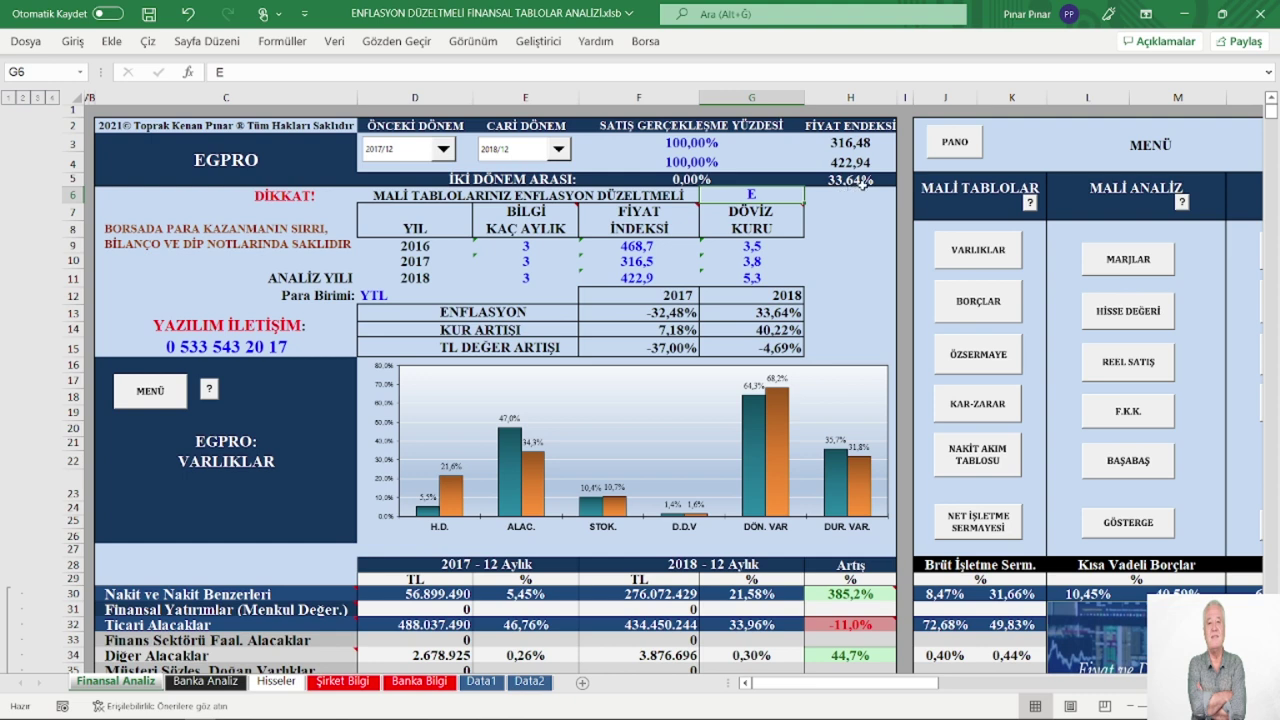
scroll(866, 190, down, 2)
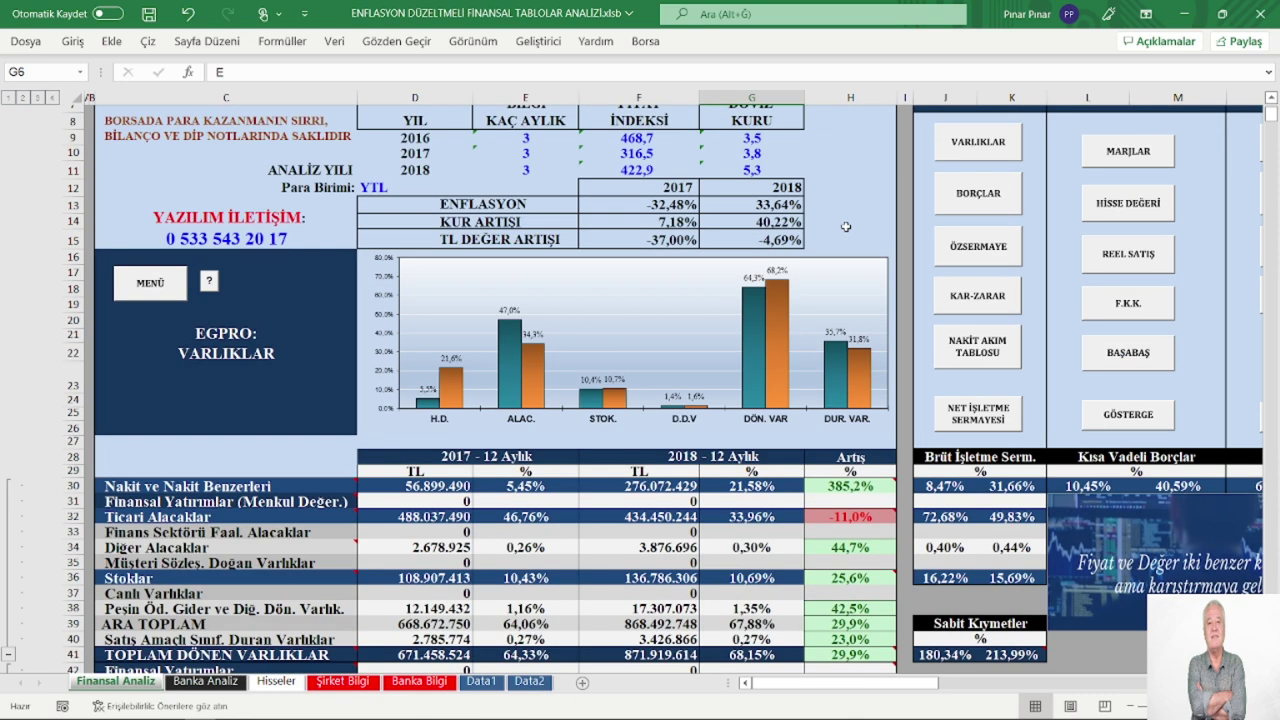
scroll(845, 227, down, 1)
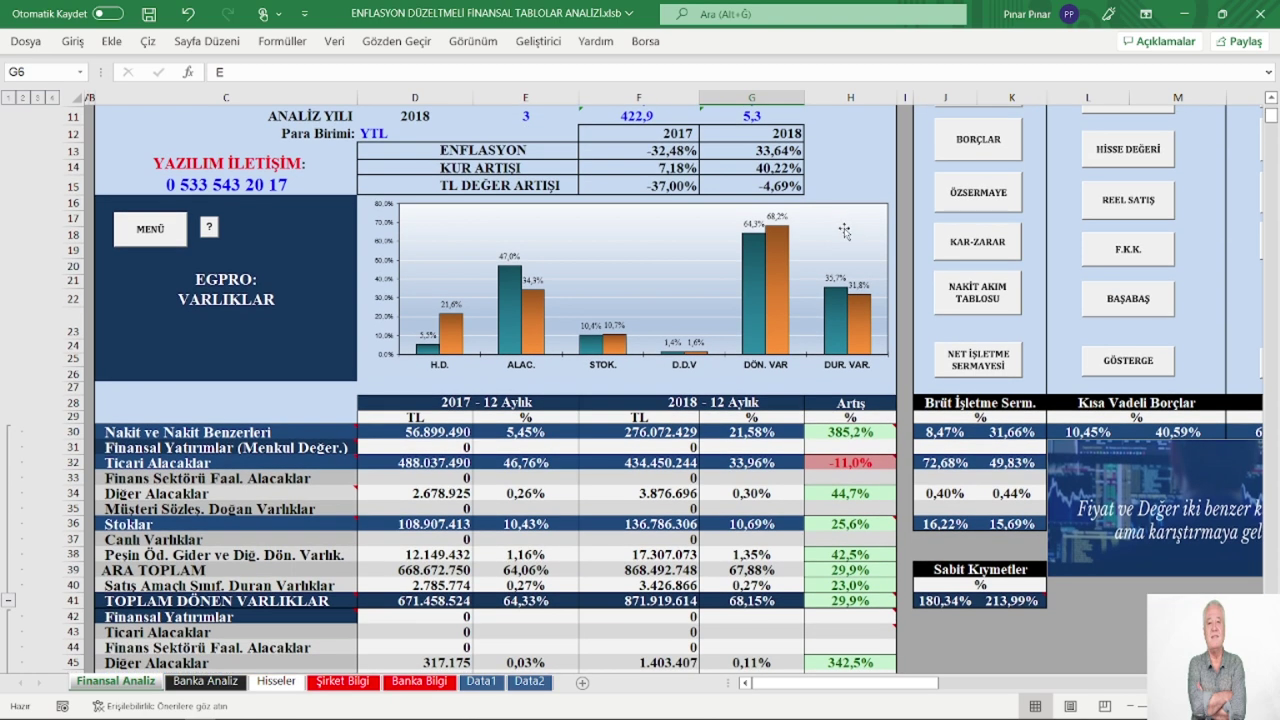
scroll(846, 230, up, 4)
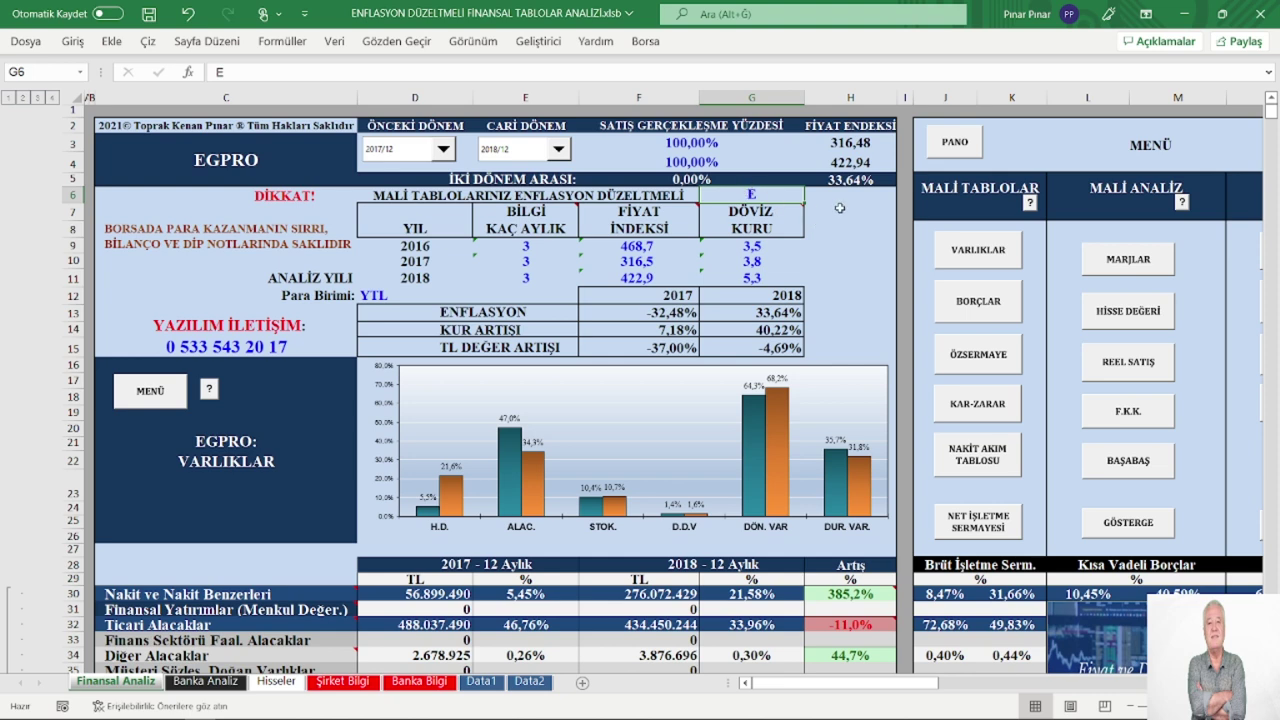
Set the Enflasyon Düzeltmeli option to H and check the Artış percentages in the assets and debts tables down to Toplam Pasifler.
text(H)
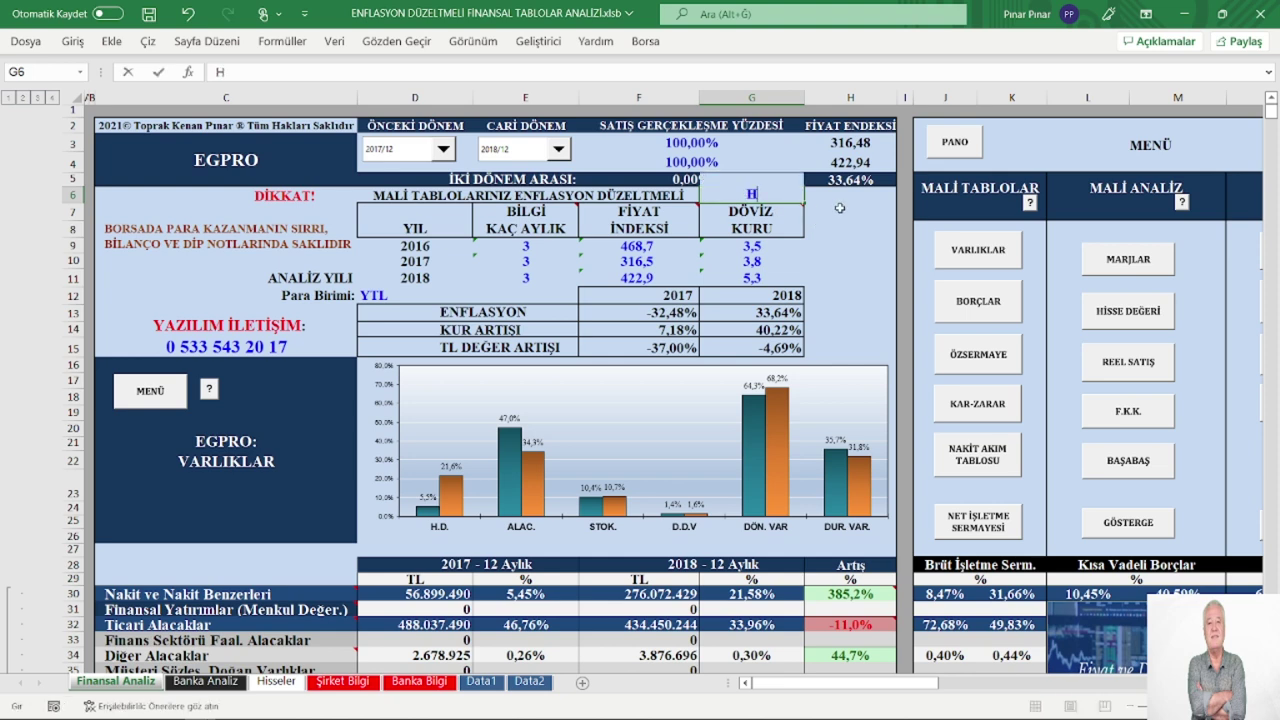
key(Return)
scroll(794, 297, down, 3)
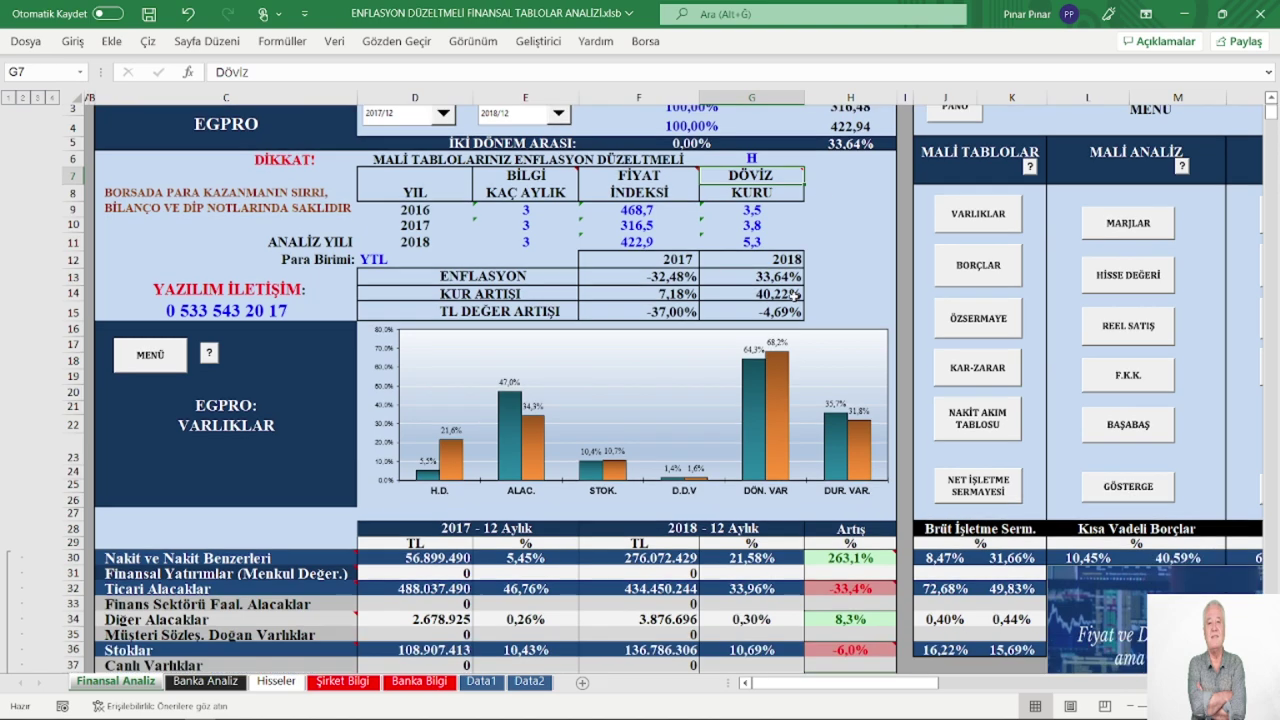
scroll(729, 305, up, 3)
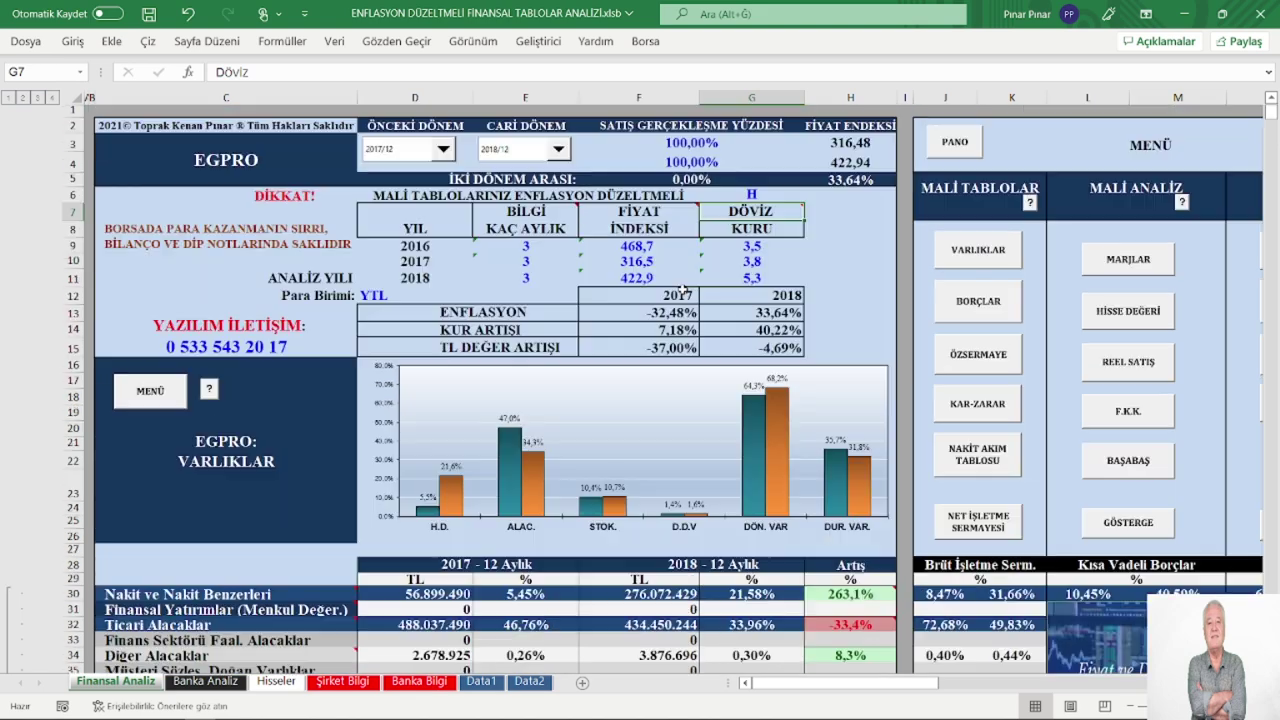
click(752, 194)
scroll(752, 194, down, 9)
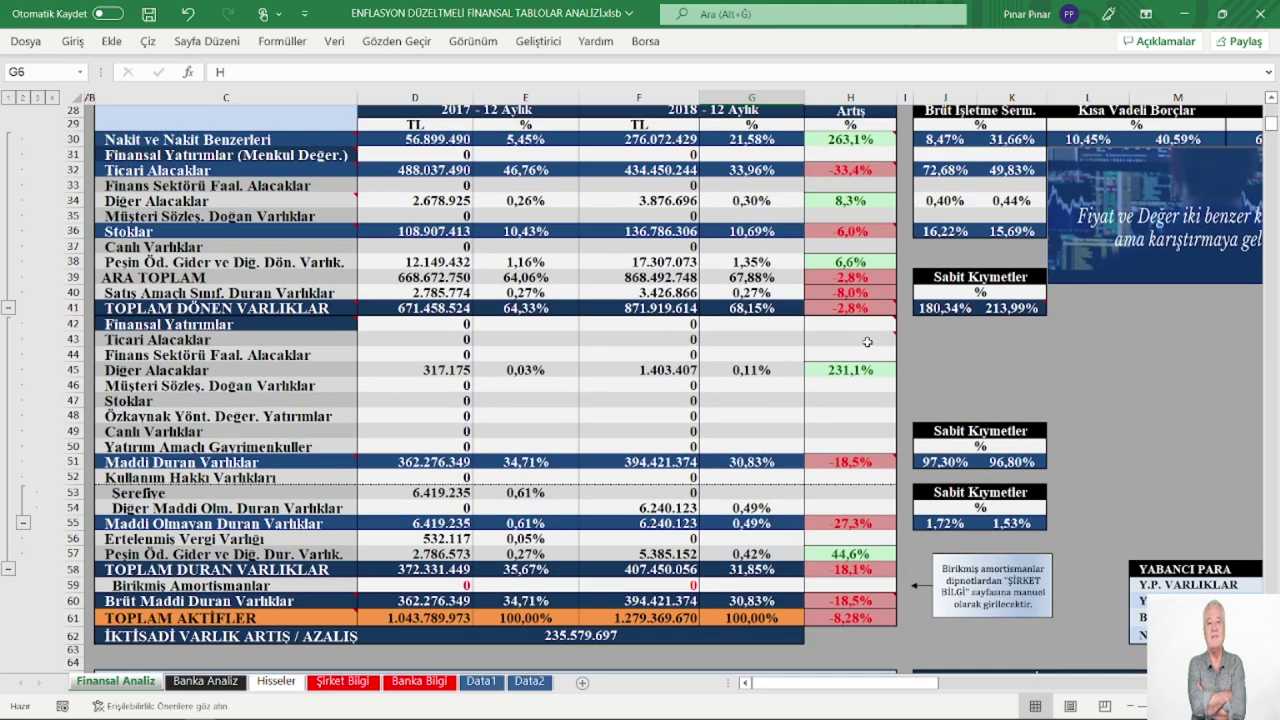
scroll(867, 342, down, 12)
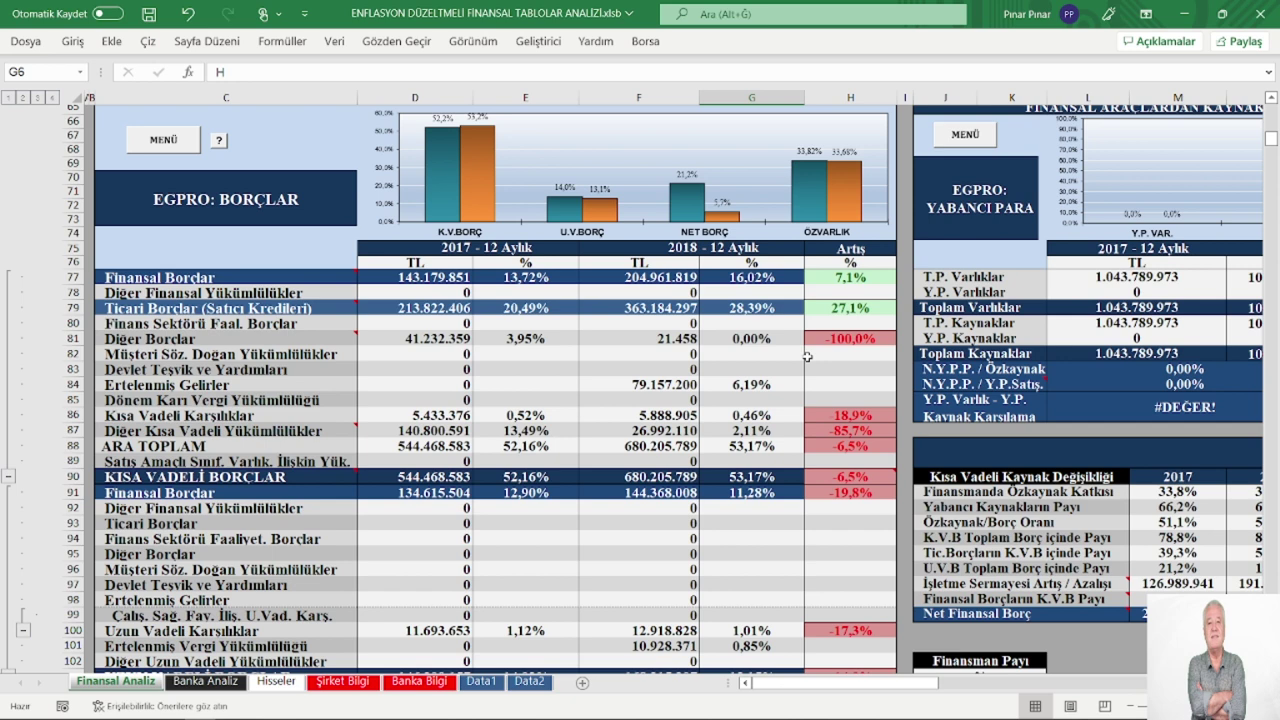
scroll(807, 356, down, 7)
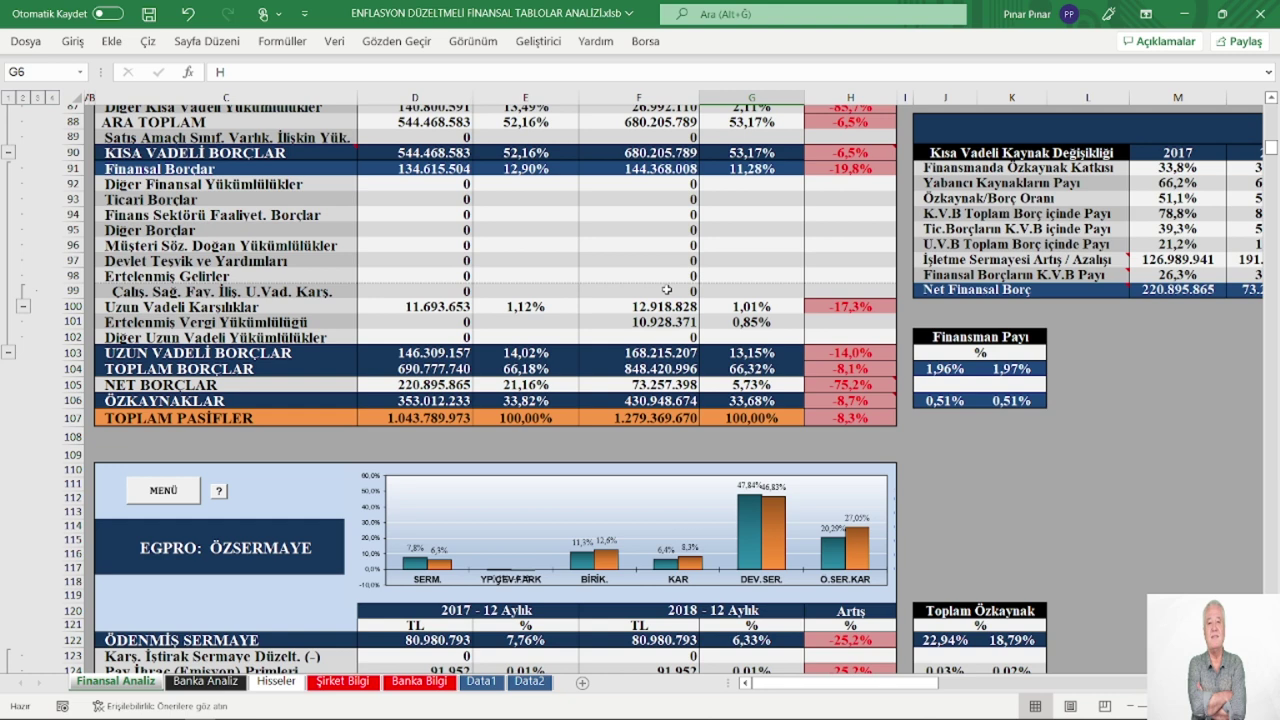
scroll(666, 289, up, 20)
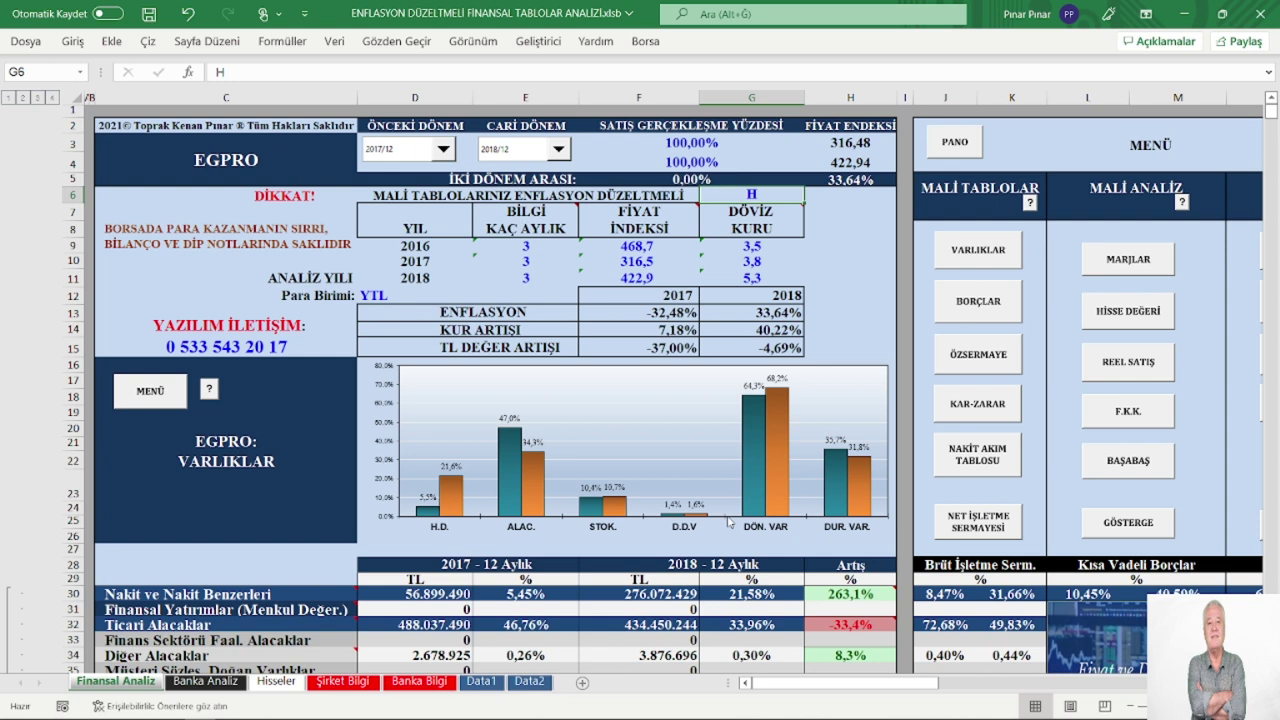
Open the Hisse Değeri analysis and review EGPRO's growth expectations, sensitivity table, target share price and valuation ratios.
click(516, 278)
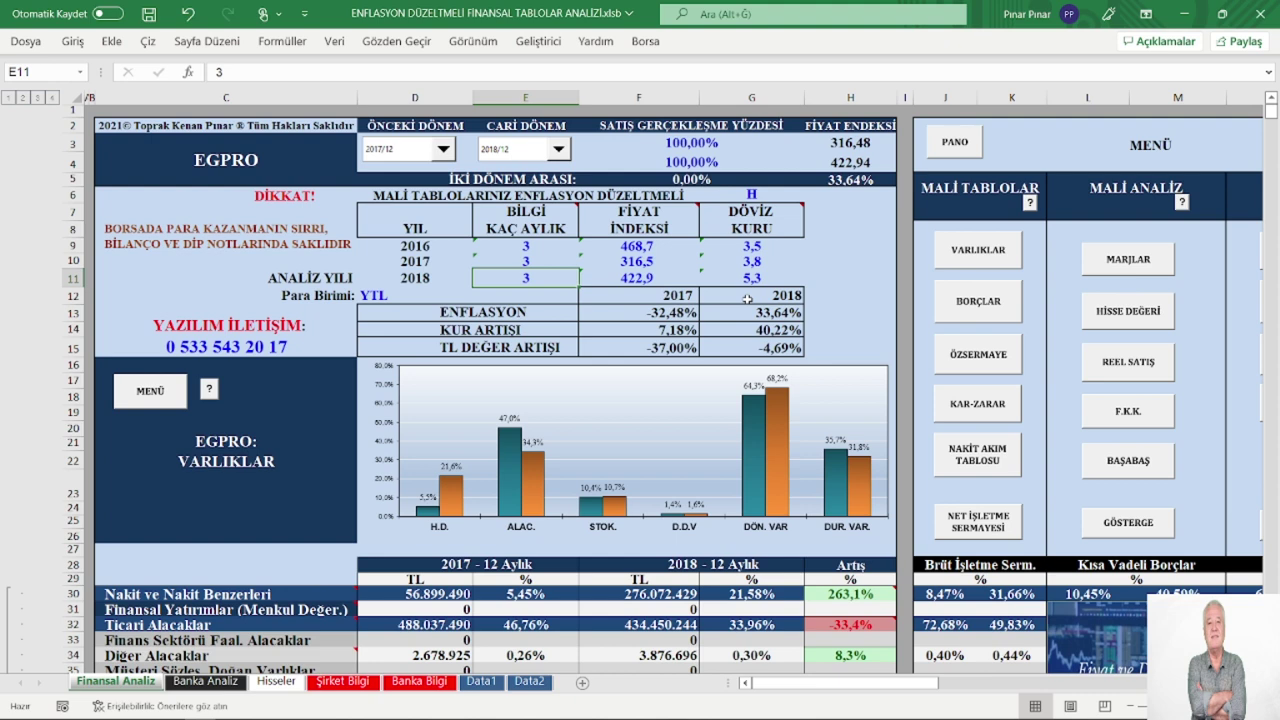
scroll(1123, 254, down, 1)
click(1123, 254)
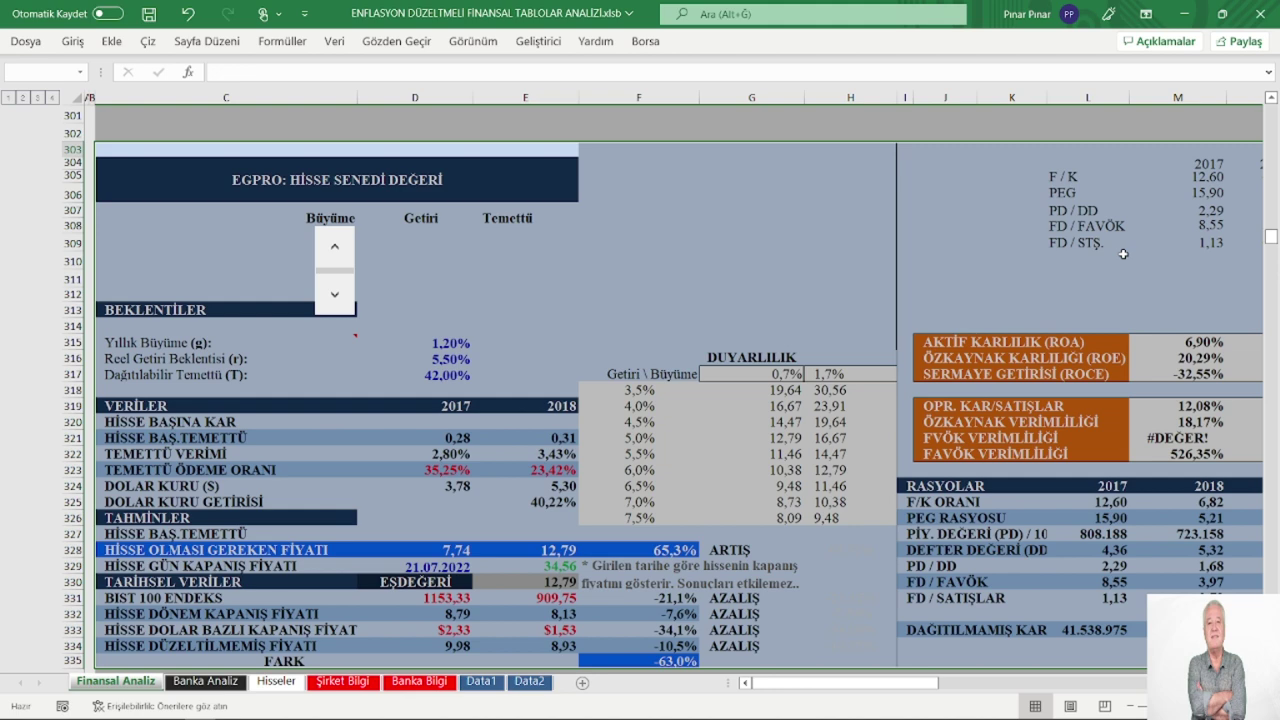
scroll(461, 446, down, 1)
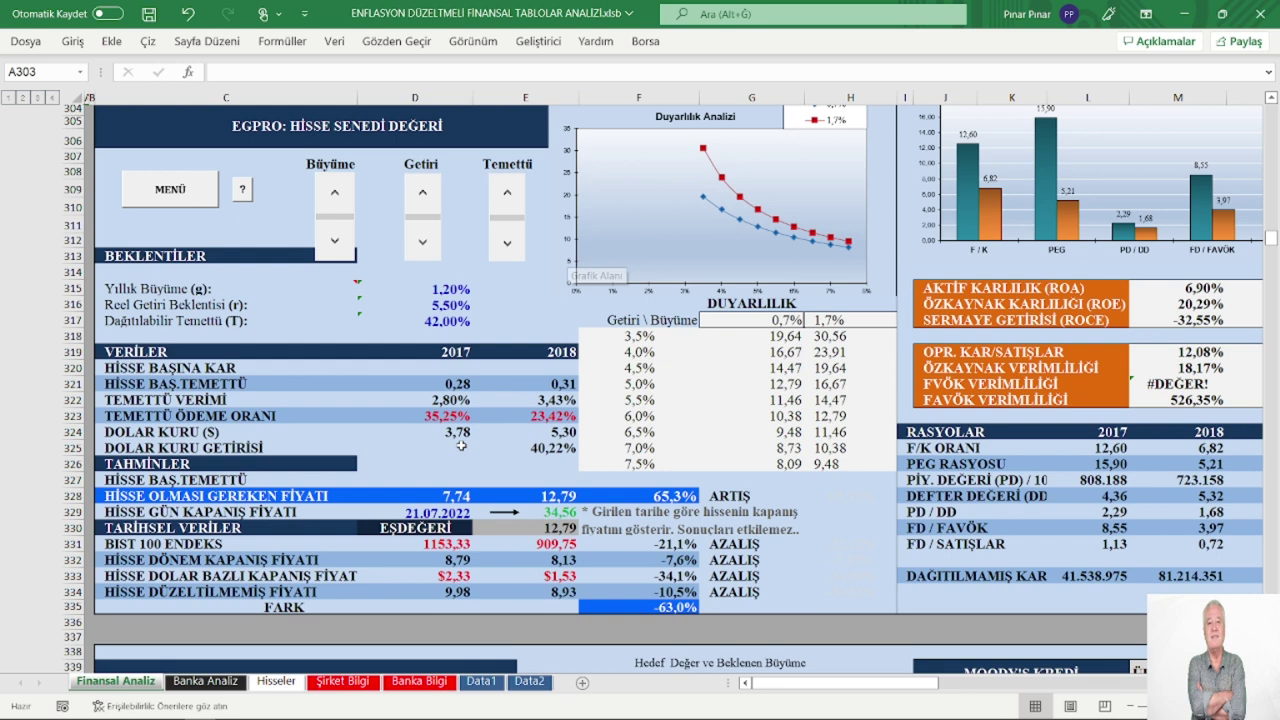
scroll(461, 351, up, 1)
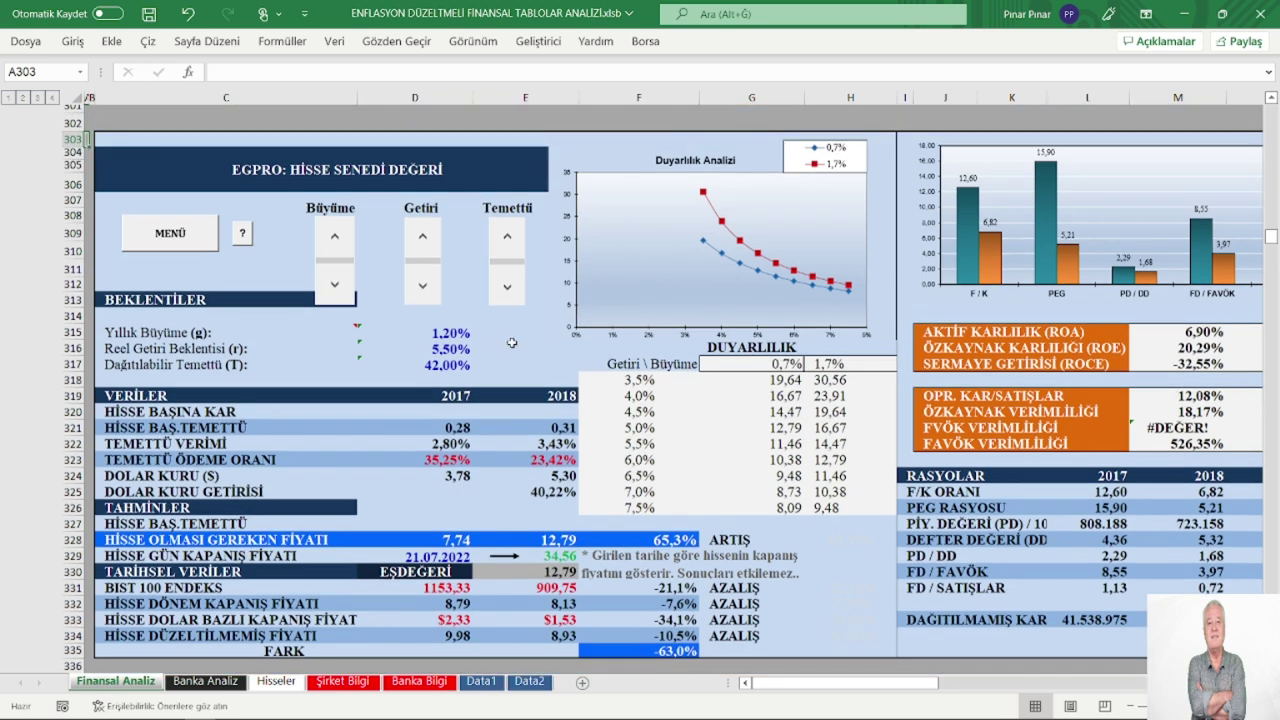
scroll(511, 343, up, 1)
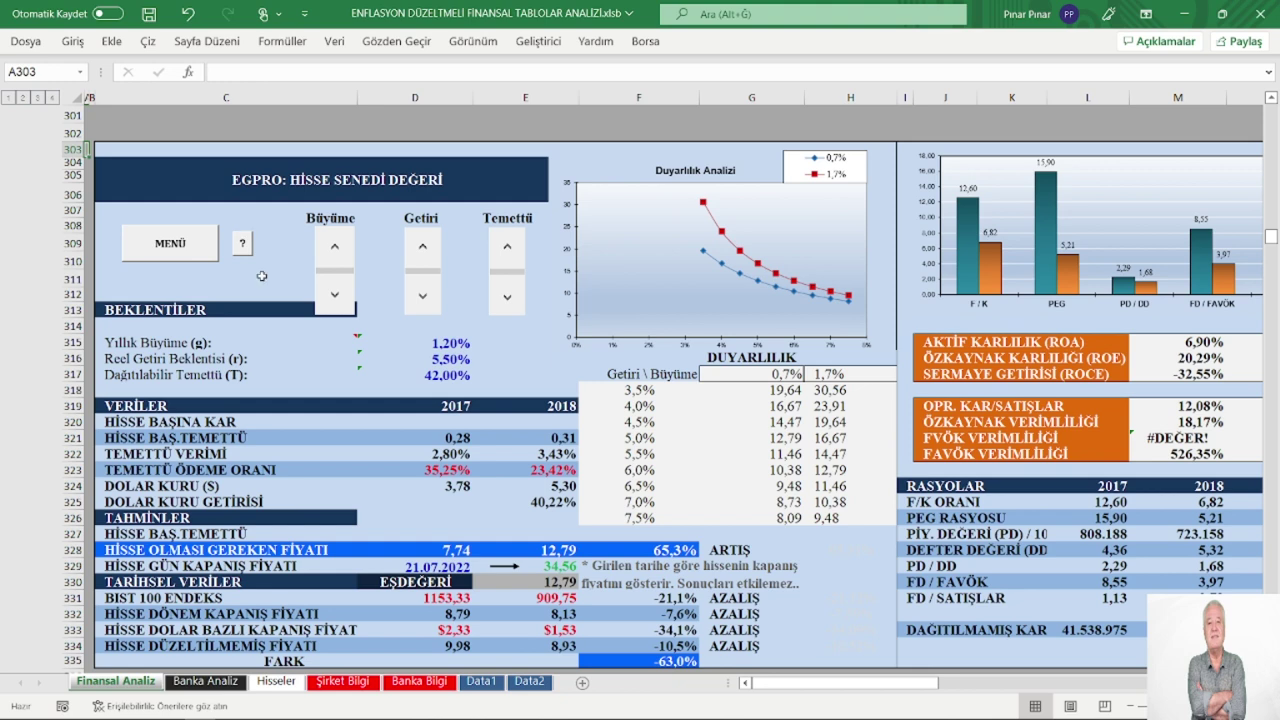
scroll(261, 276, down, 3)
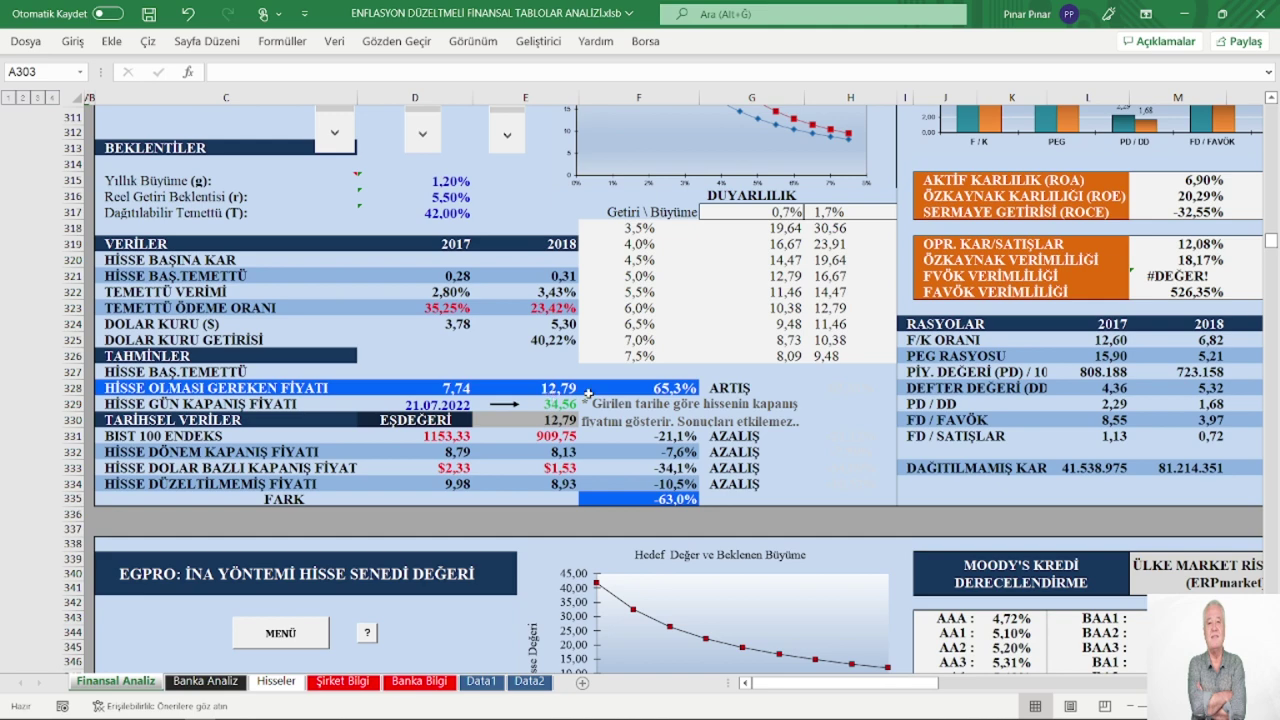
Examine the İNA Yöntemi Hisse Senedi Değeri section's expectations, calculations and target share price for EGPRO.
scroll(551, 396, down, 10)
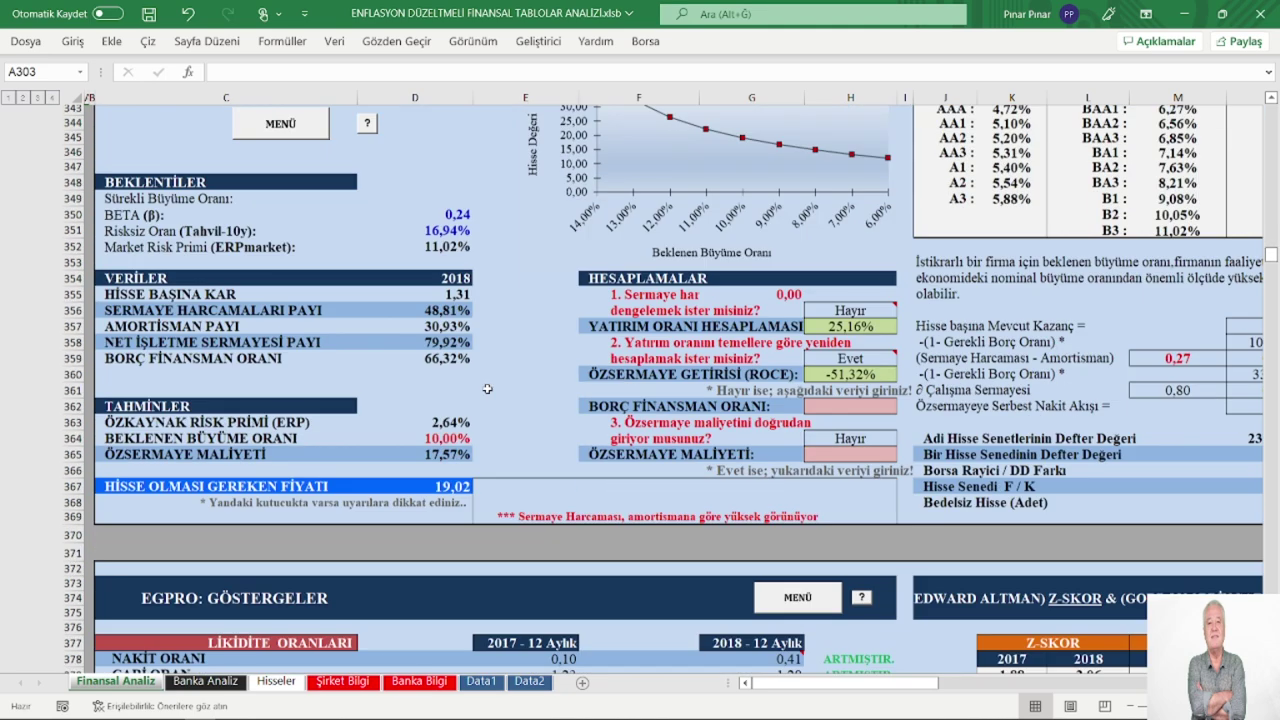
scroll(487, 388, up, 2)
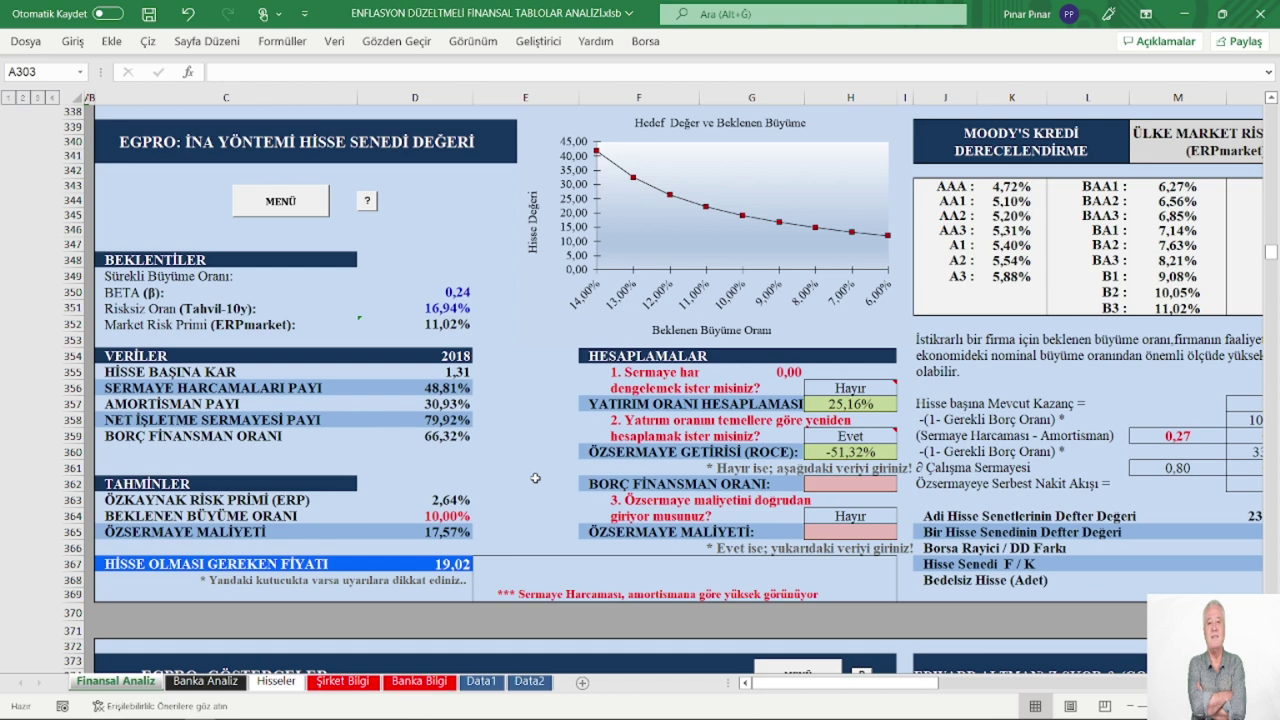
scroll(521, 477, up, 7)
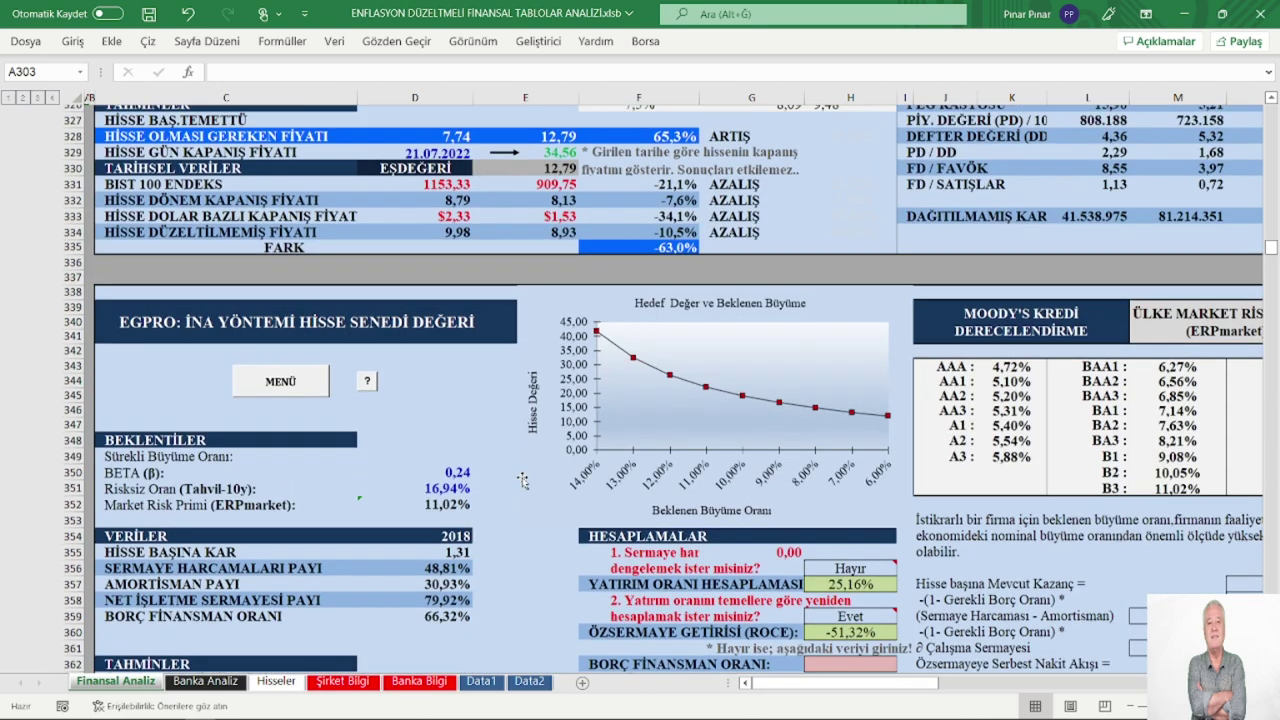
Lower EGPRO's annual growth expectation, Yıllık Büyüme (g), to 0,15% in the Hisse Senedi Değeri section.
scroll(521, 477, up, 3)
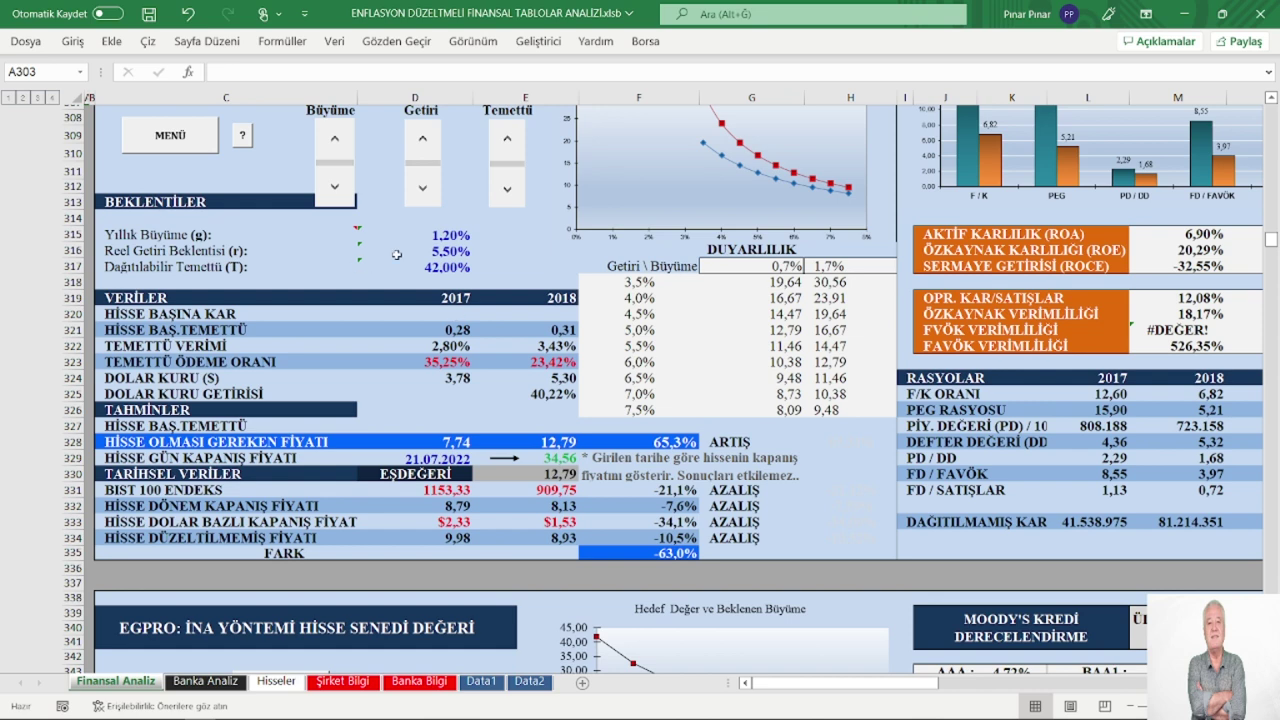
scroll(396, 255, up, 1)
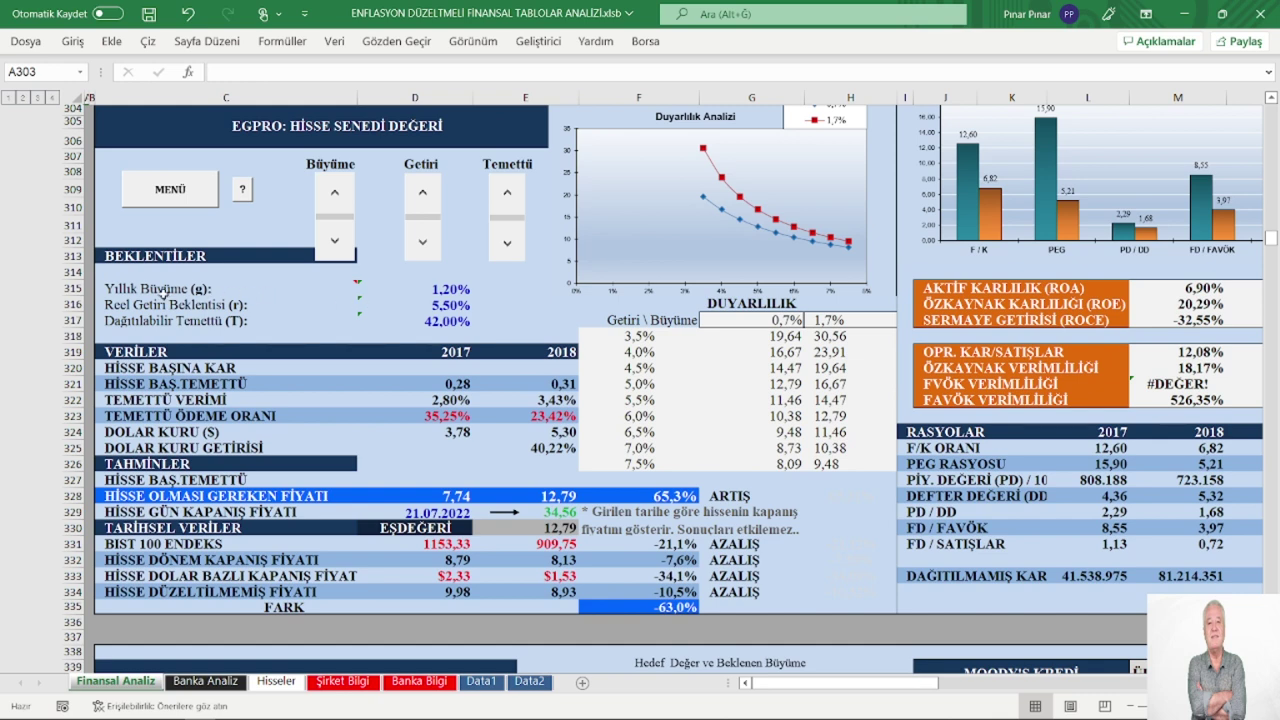
mouse_move(135, 293)
mouse_move(180, 292)
click(335, 245)
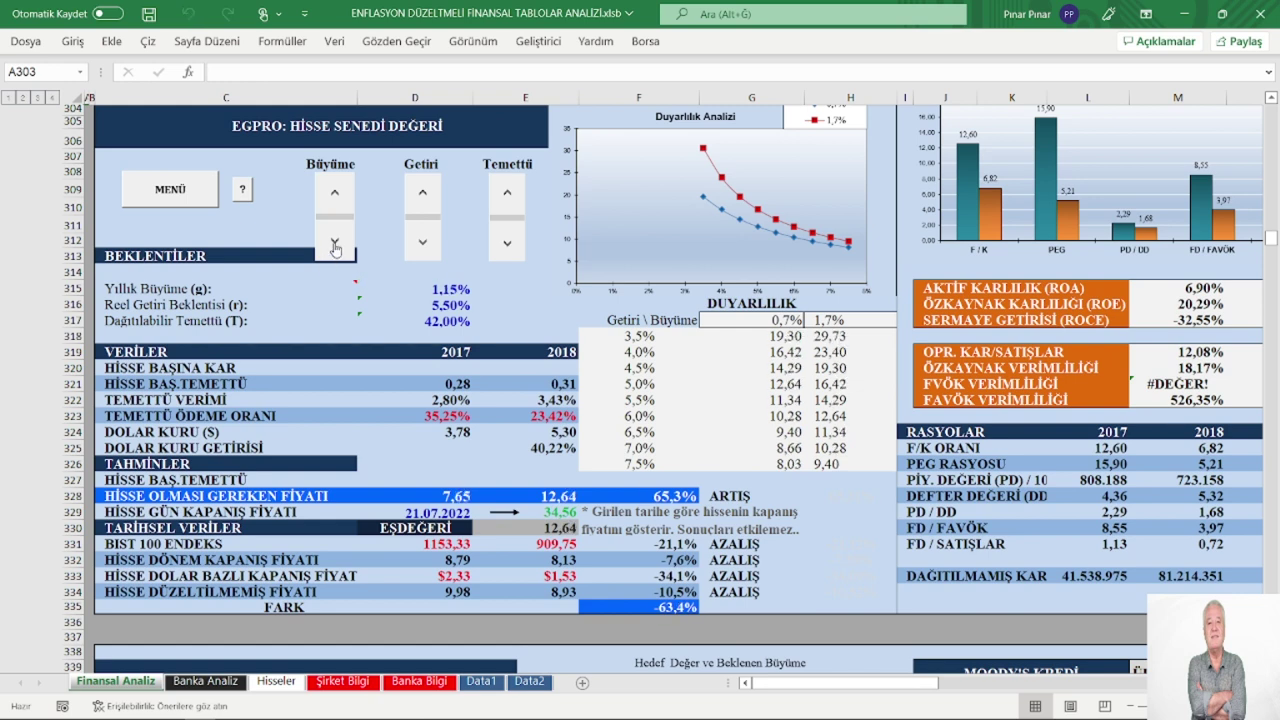
click(335, 246)
click(335, 246)
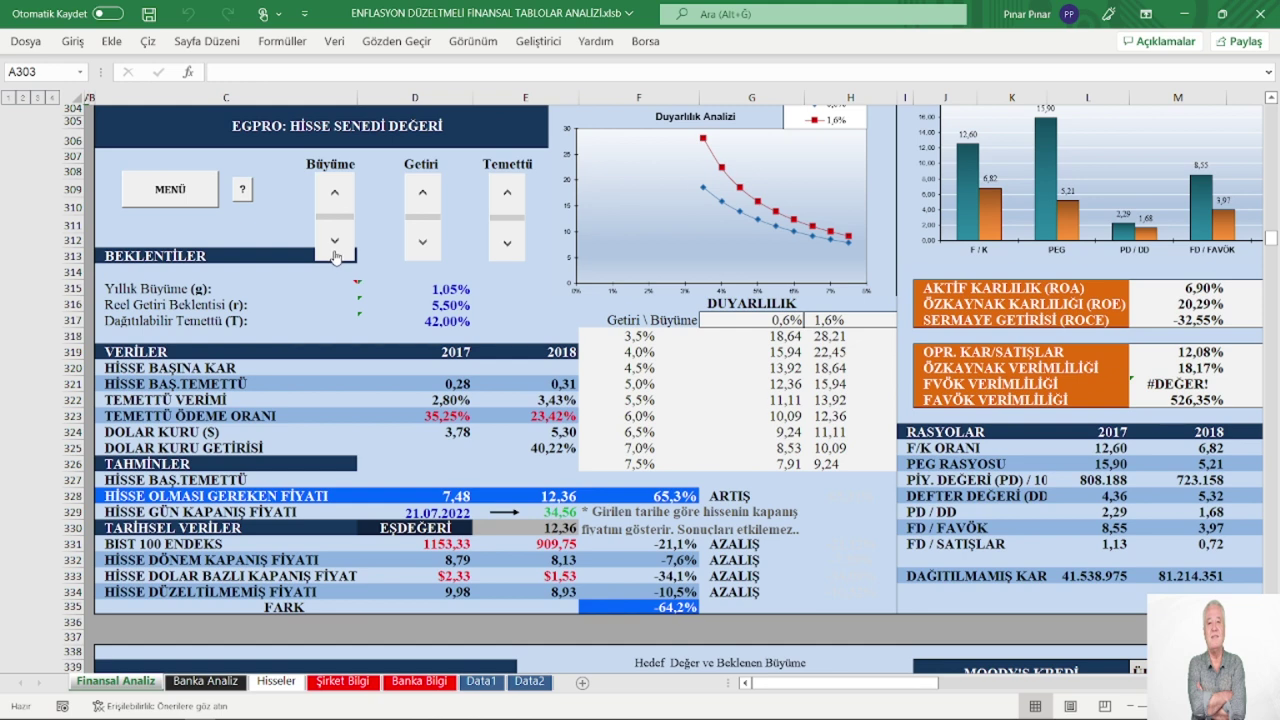
click(335, 244)
click(335, 244)
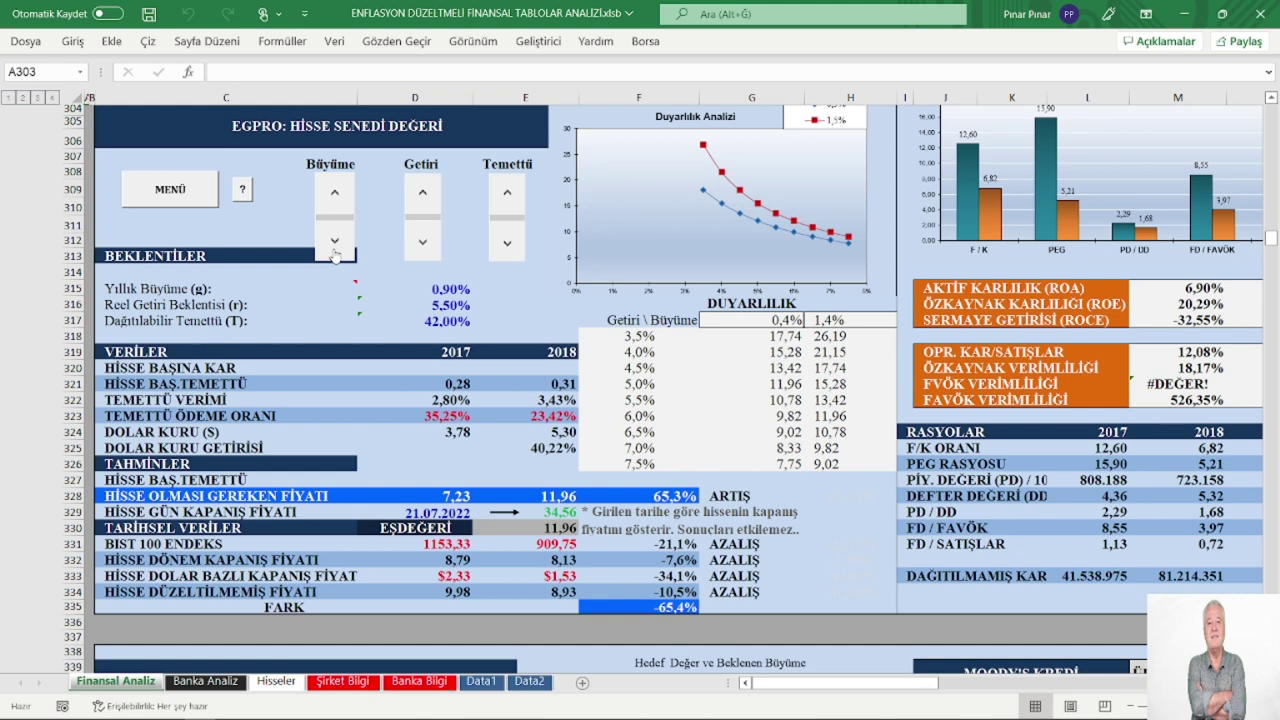
click(335, 244)
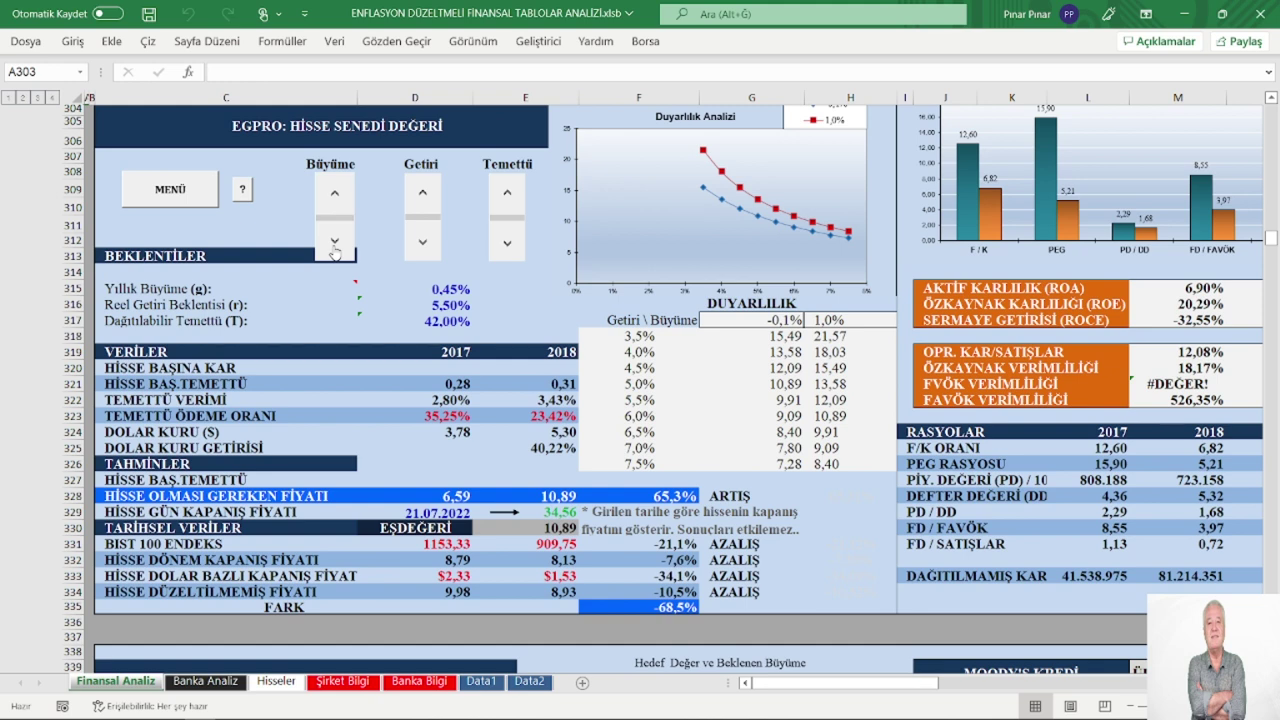
click(336, 244)
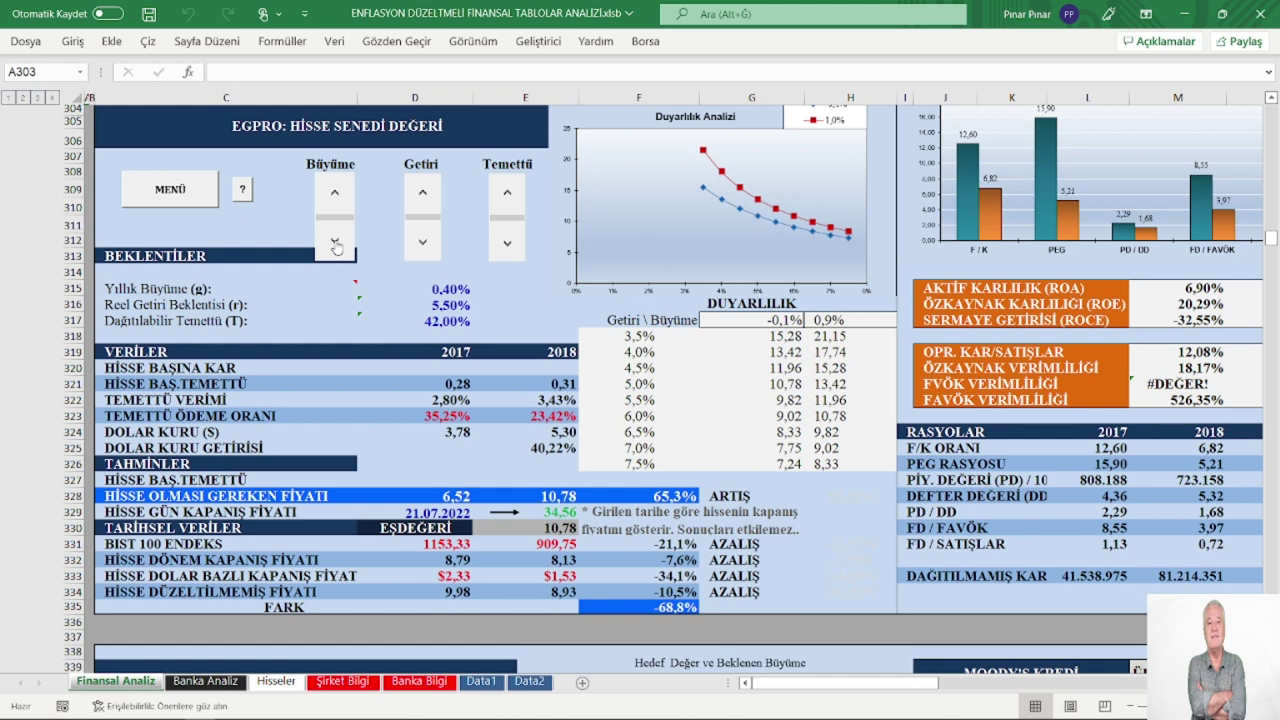
Set the Reel Getiri Beklentisi (r) to 3,85% and the Dağıtılabilir Temettü (T) to 20,00%.
click(422, 242)
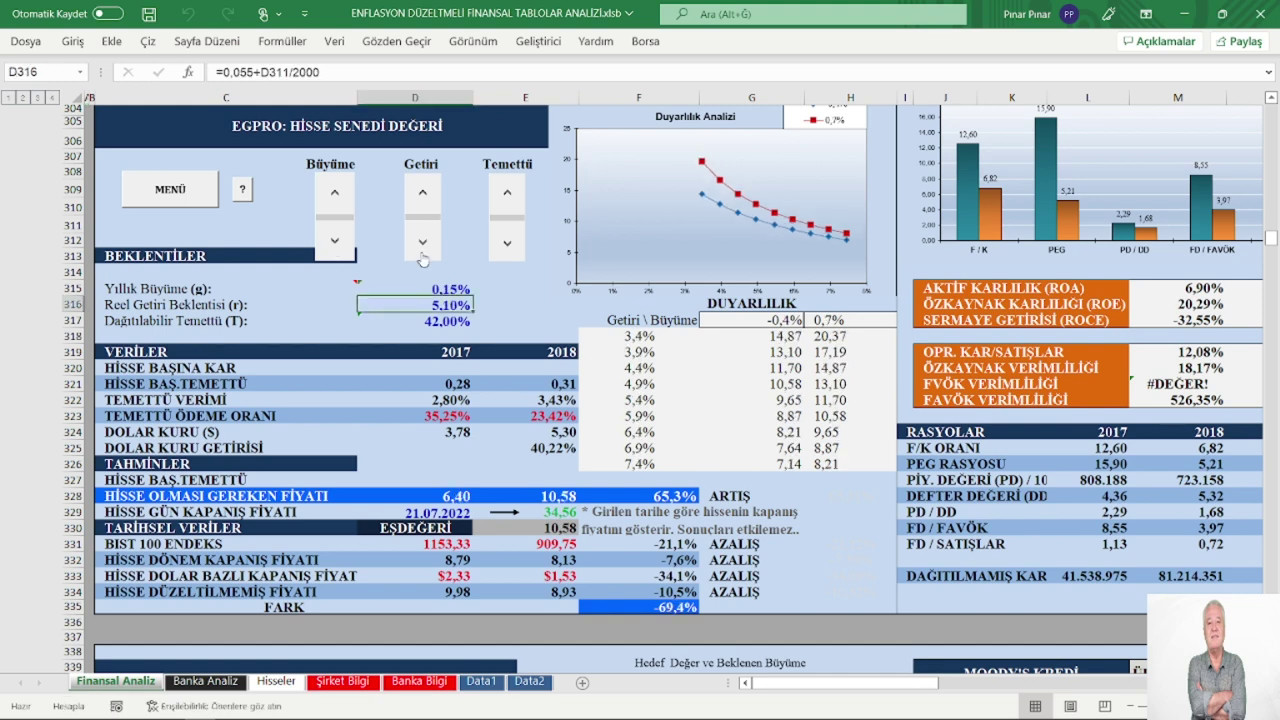
click(422, 242)
click(423, 258)
click(423, 245)
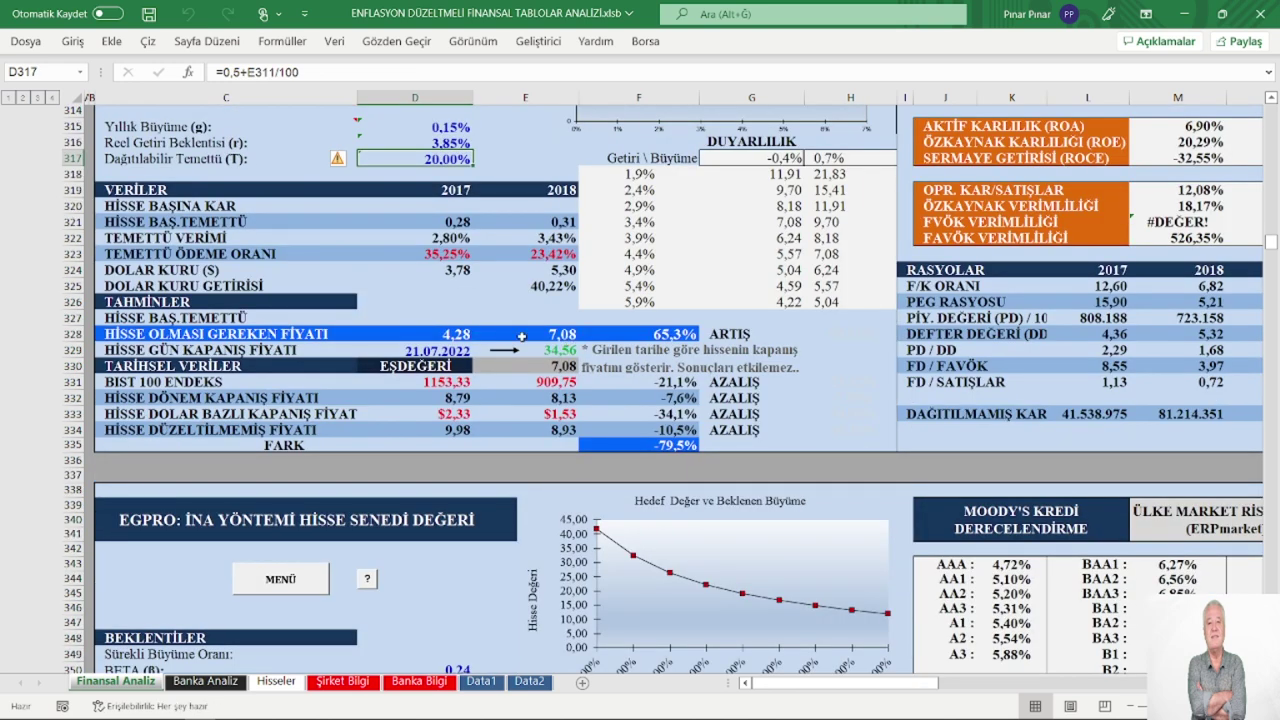
Return to the main menu and check the period, inflation and exchange rate summary.
scroll(173, 197, up, 3)
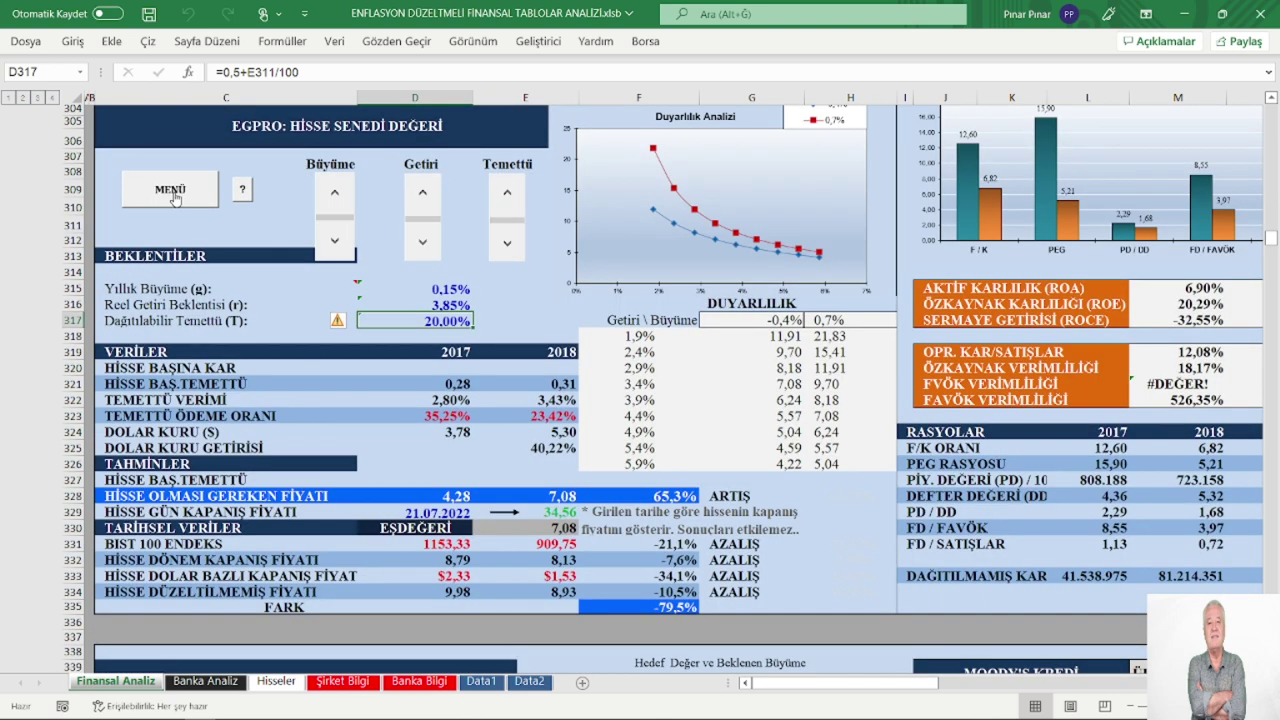
click(171, 192)
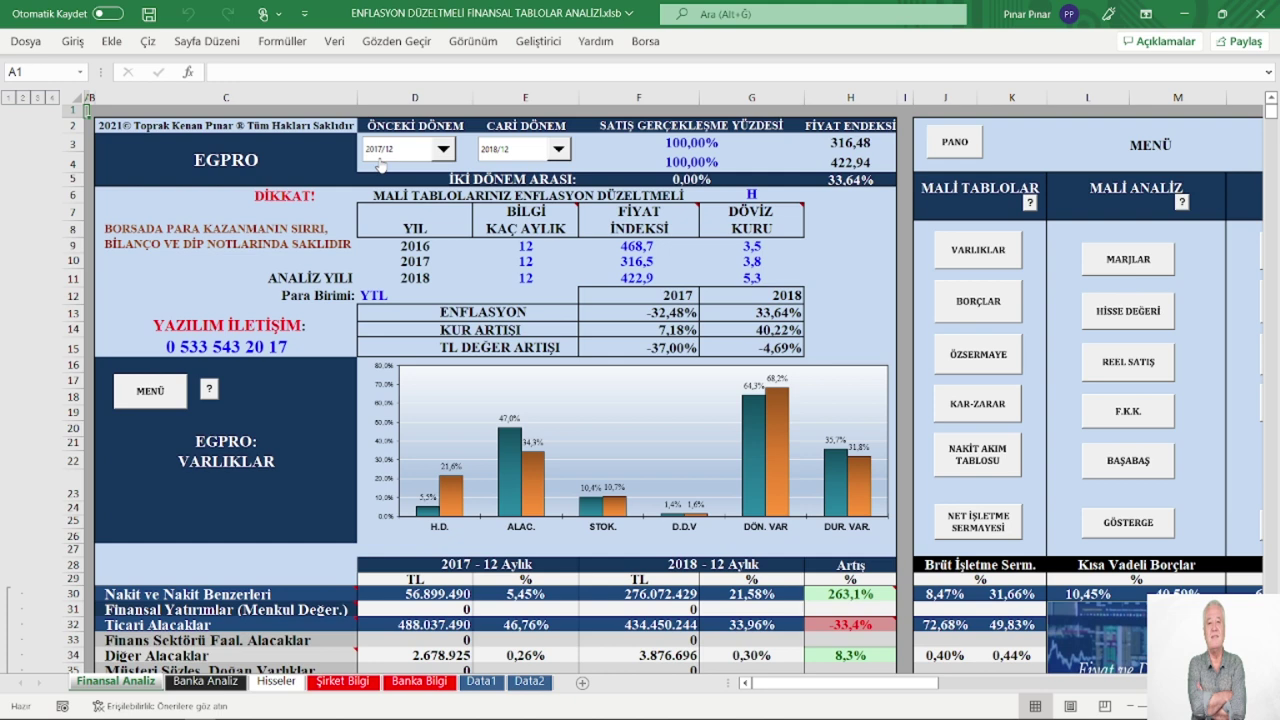
scroll(1120, 262, down, 1)
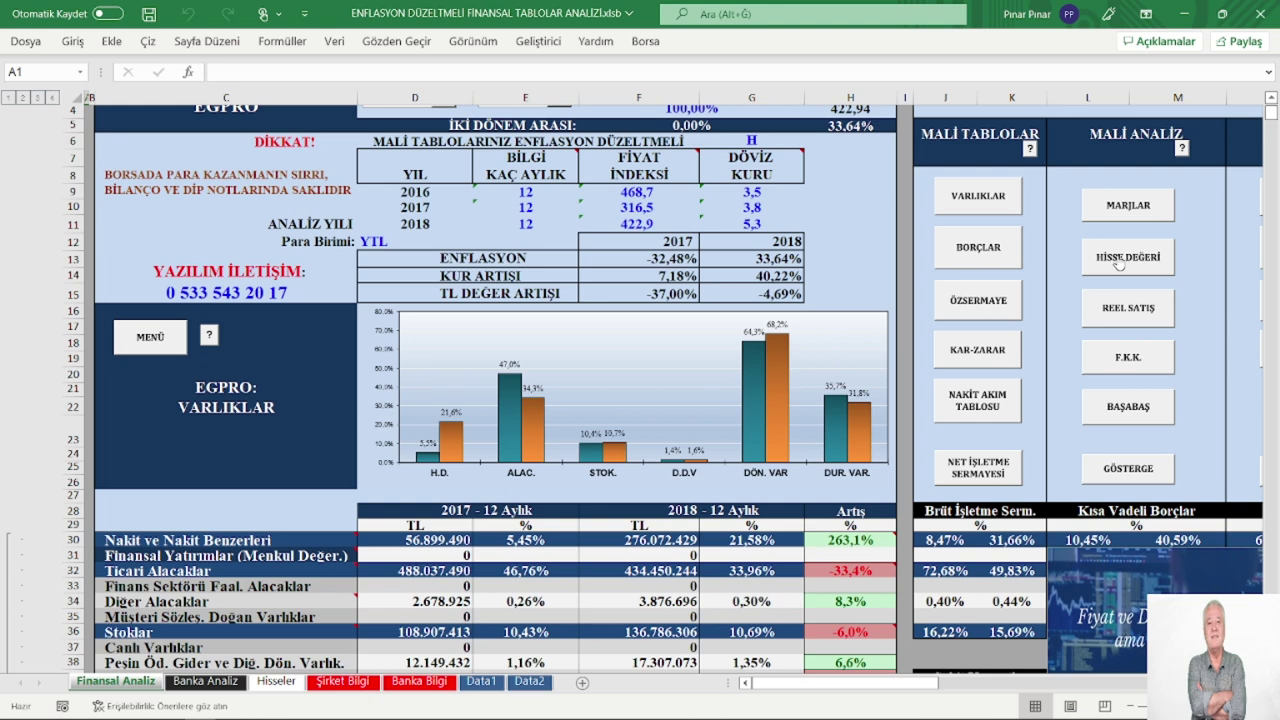
Reopen the Hisse Değeri analysis and set the Hisse Gün Kapanış Fiyatı date to 12.01.2020.
click(1127, 257)
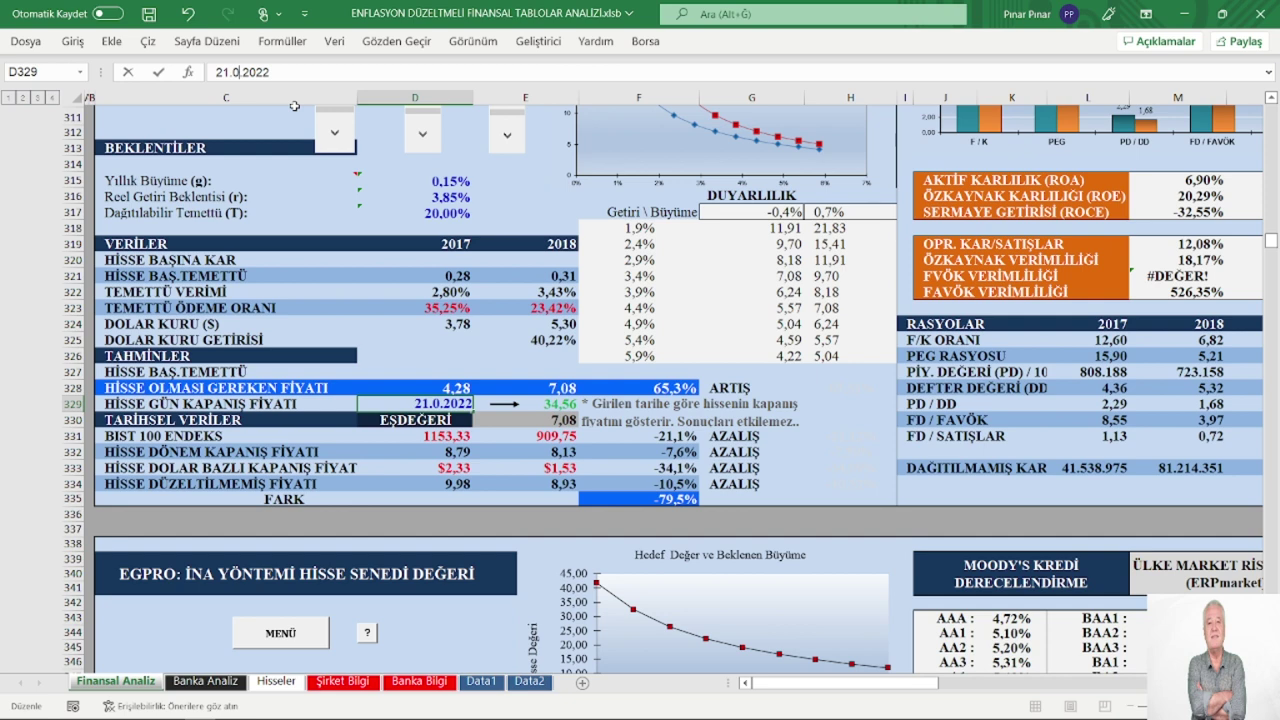
text(1)
click(288, 72)
key(BackSpace)
text(0)
key(Return)
scroll(369, 141, up, 1)
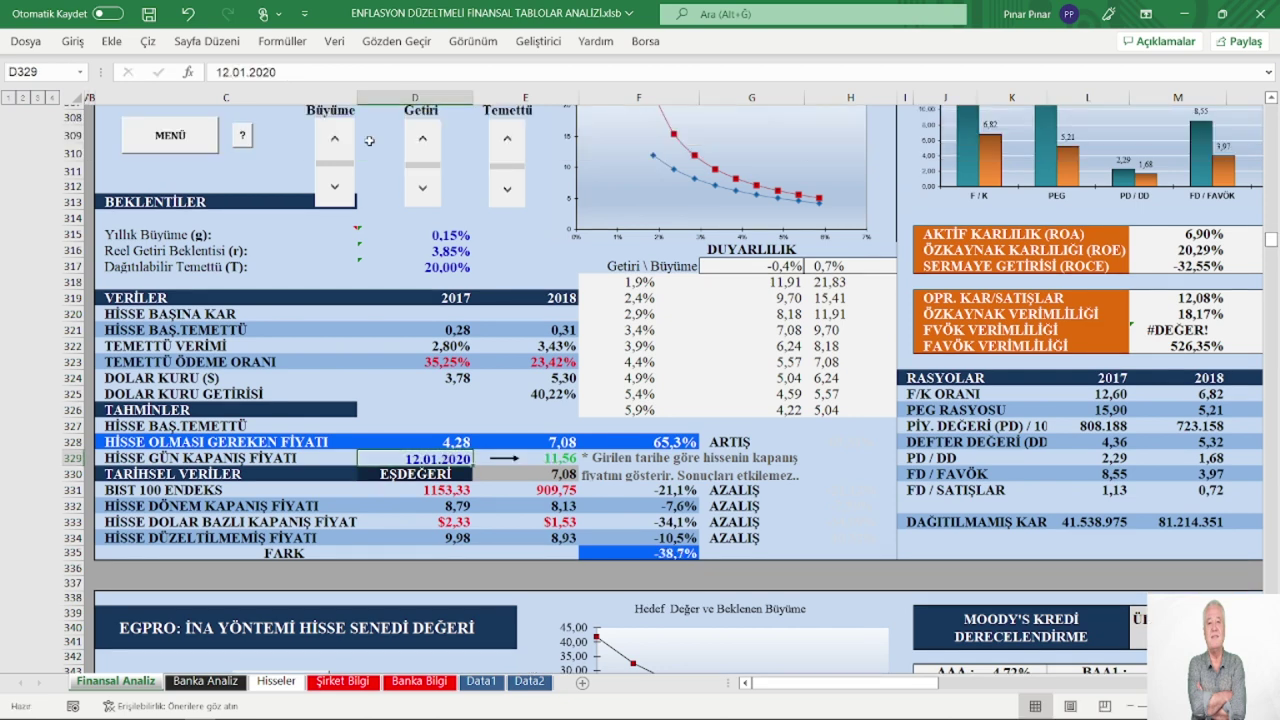
Change the Hisse Gün Kapanış Fiyatı date to 12.01.2019 and check the resulting price difference.
click(285, 72)
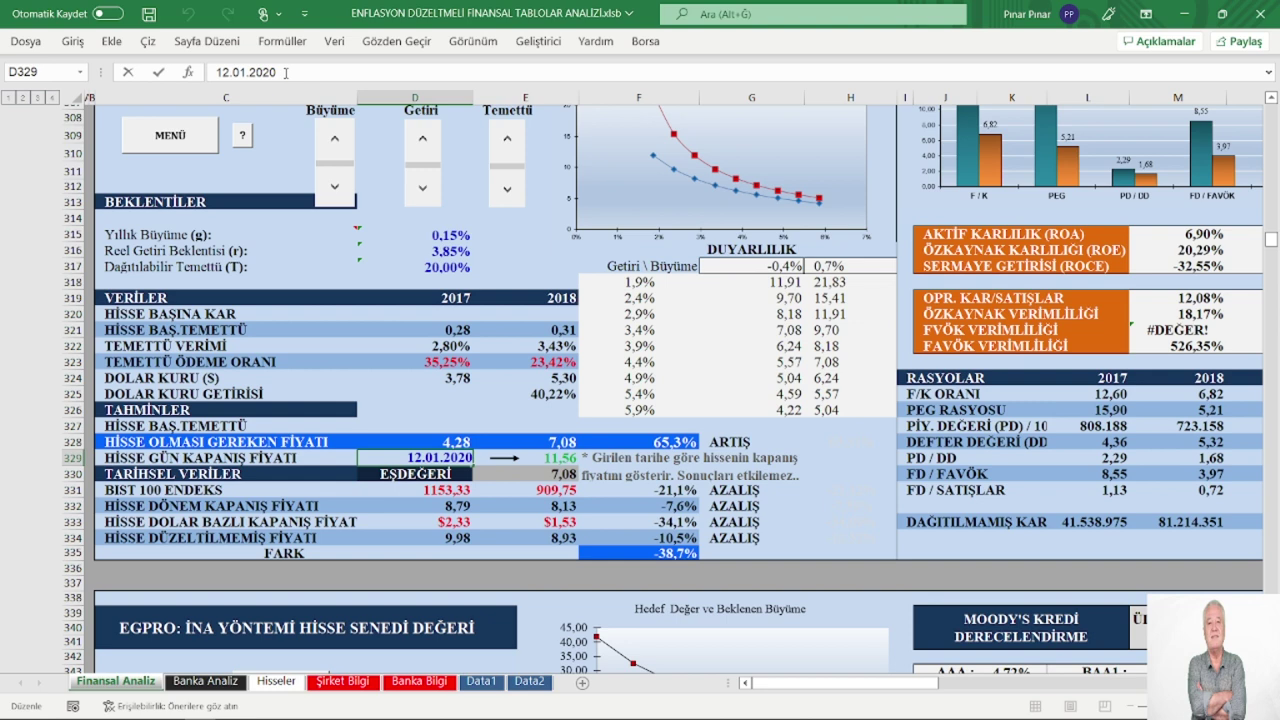
key(BackSpace)
key(BackSpace)
text(19)
key(Return)
scroll(423, 342, down, 2)
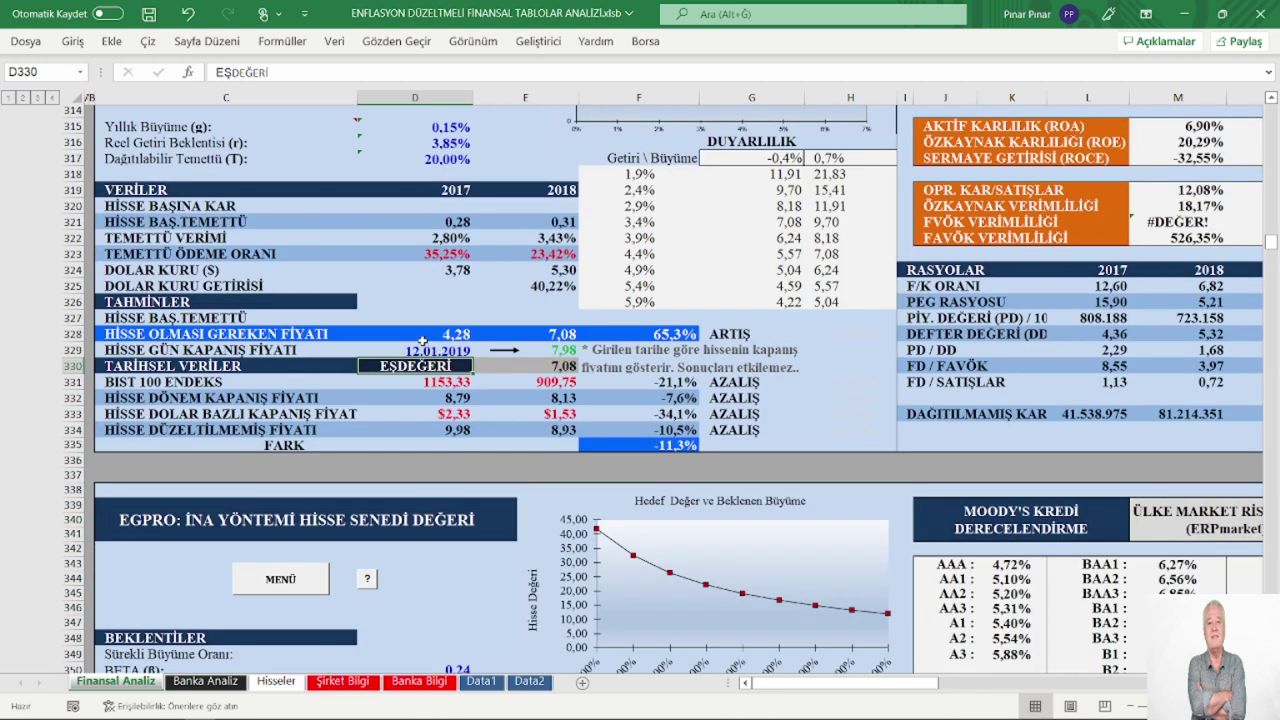
Set the Hisse Gün Kapanış Fiyatı date to 5.01.2019.
scroll(423, 342, up, 8)
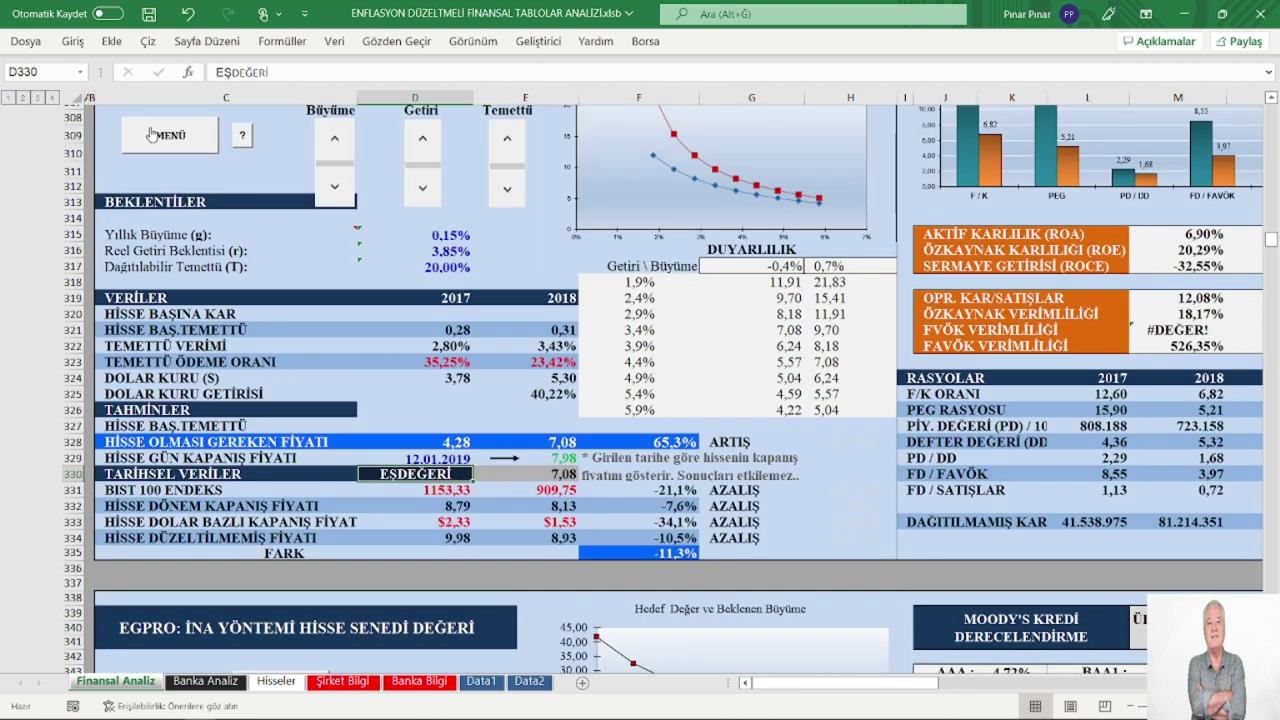
key(ctrl+Home)
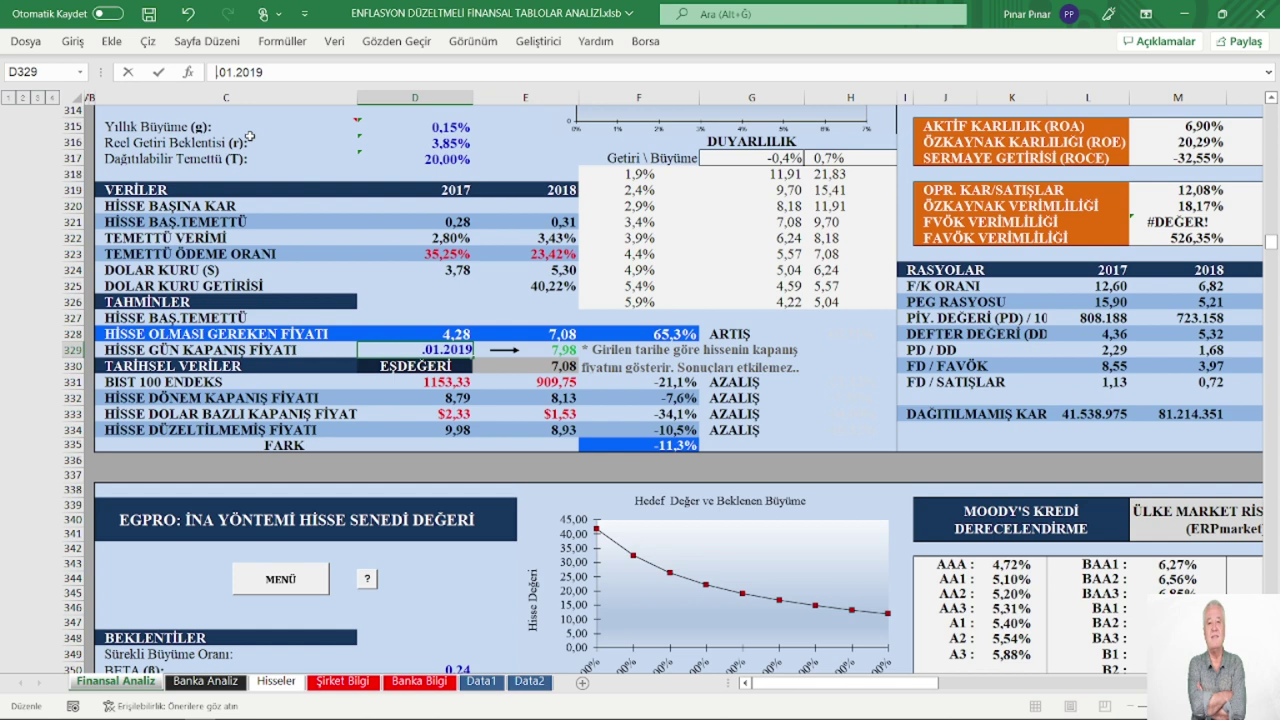
text(05)
key(Return)
Examine the İNA Yöntemi section's target share price along with its Beta and Risksiz Oran (Tahvil-10y) entries.
scroll(571, 305, down, 5)
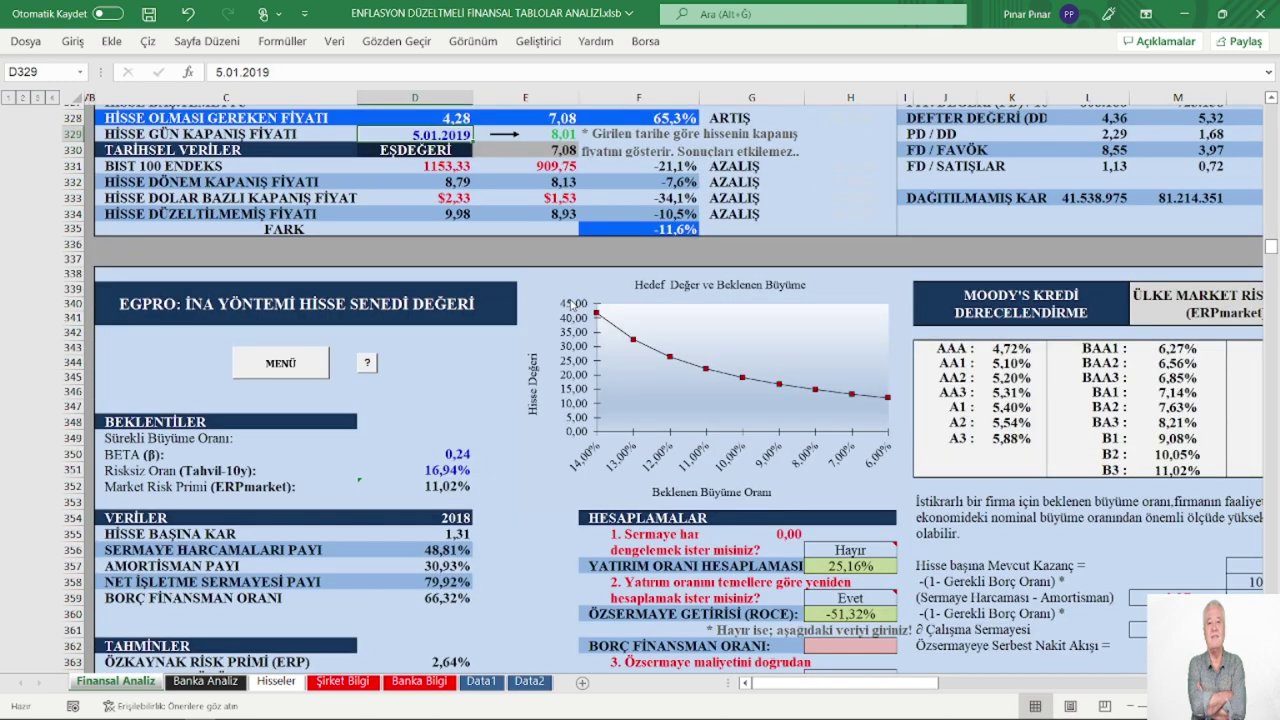
scroll(572, 305, down, 5)
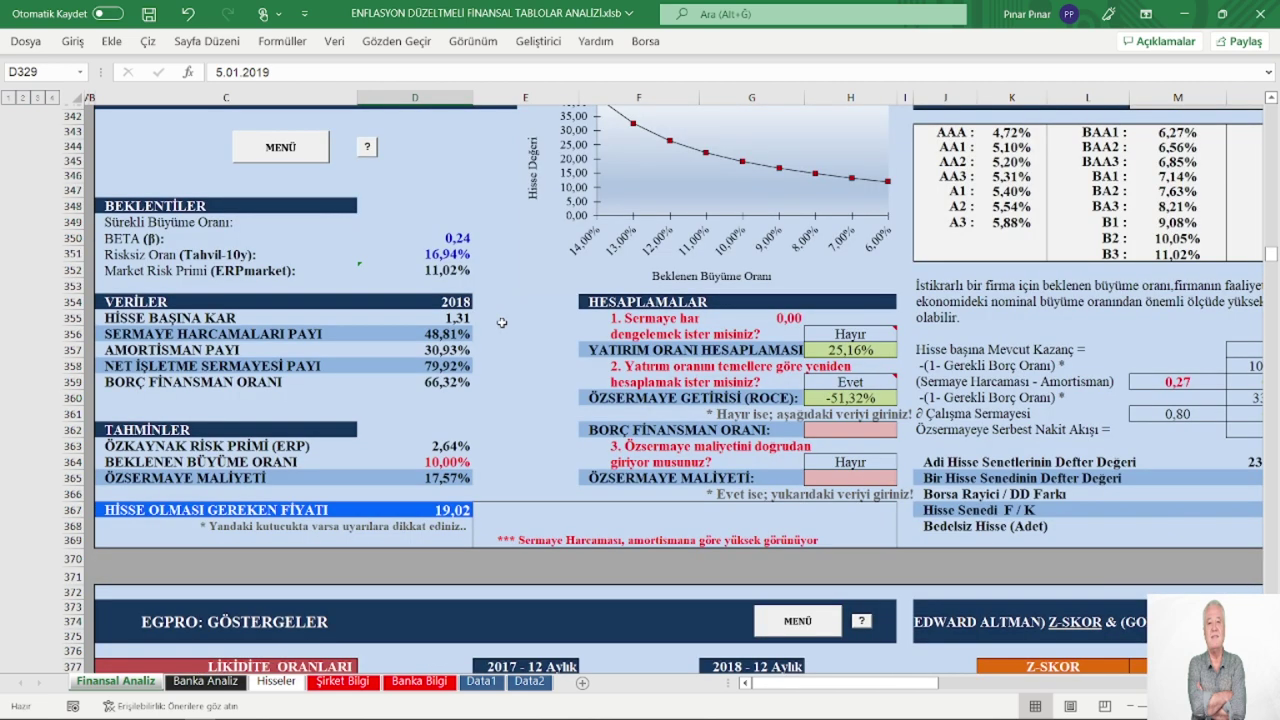
scroll(501, 323, up, 1)
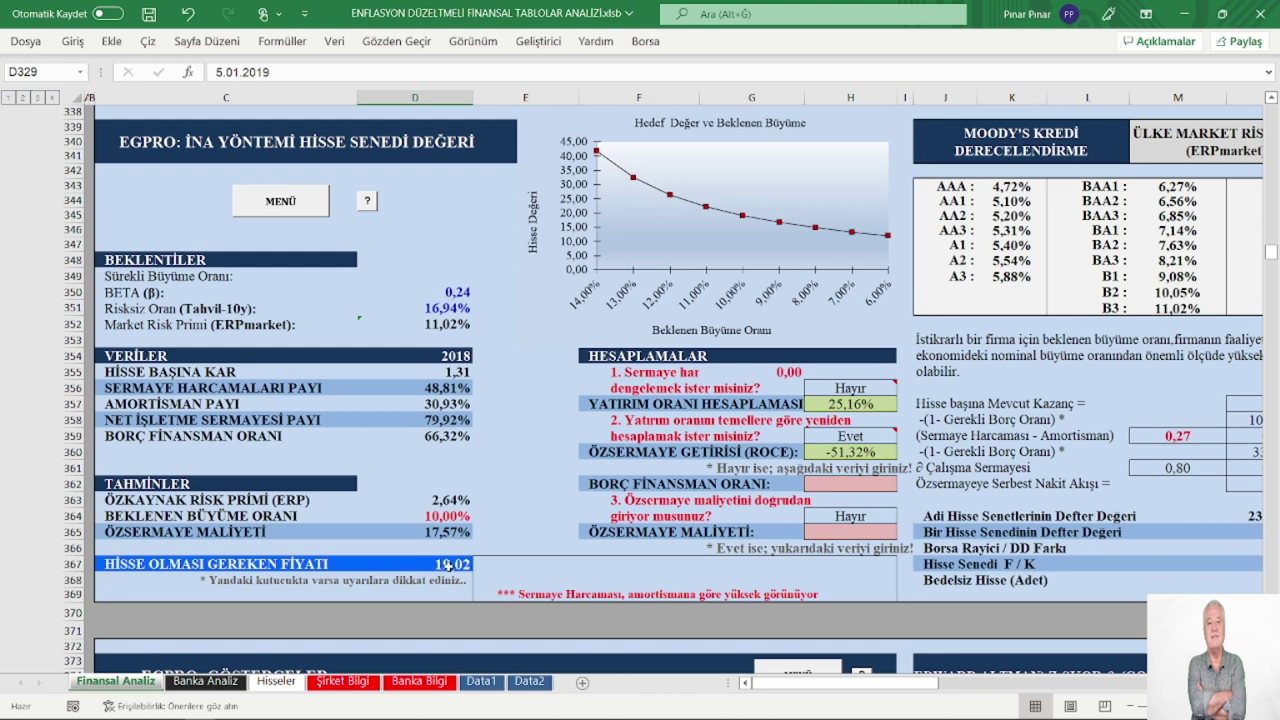
click(450, 291)
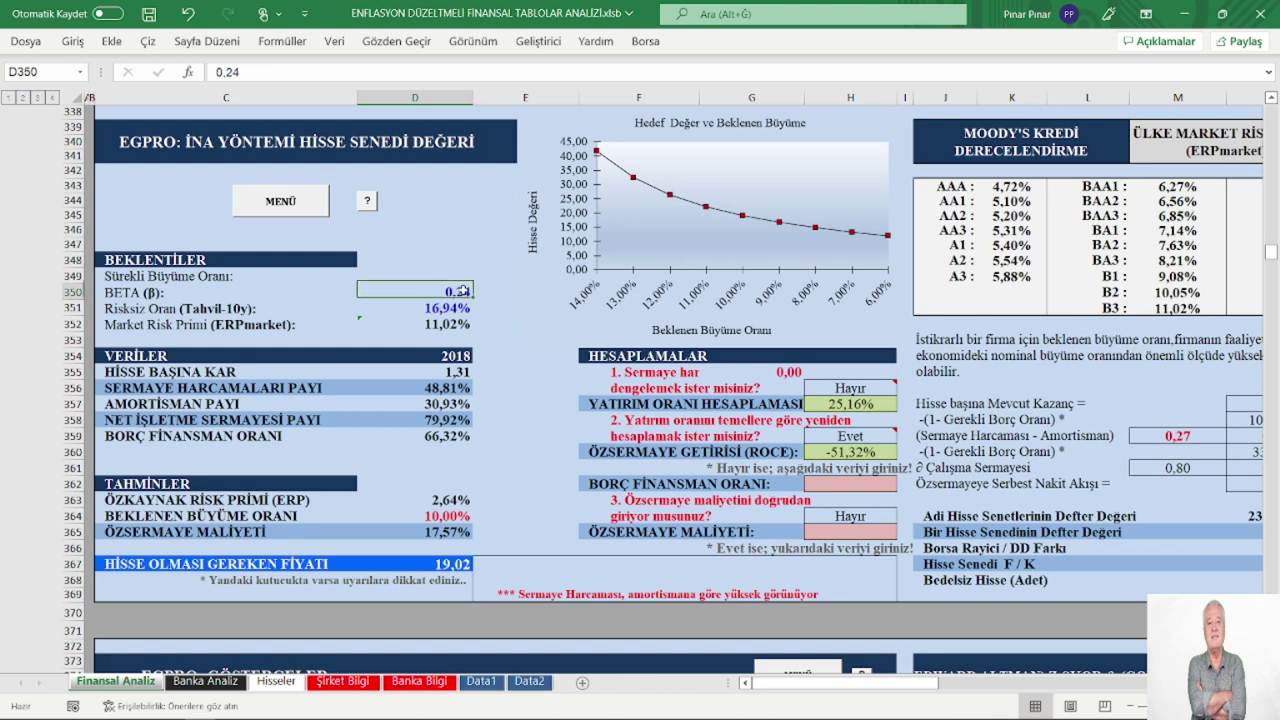
click(442, 308)
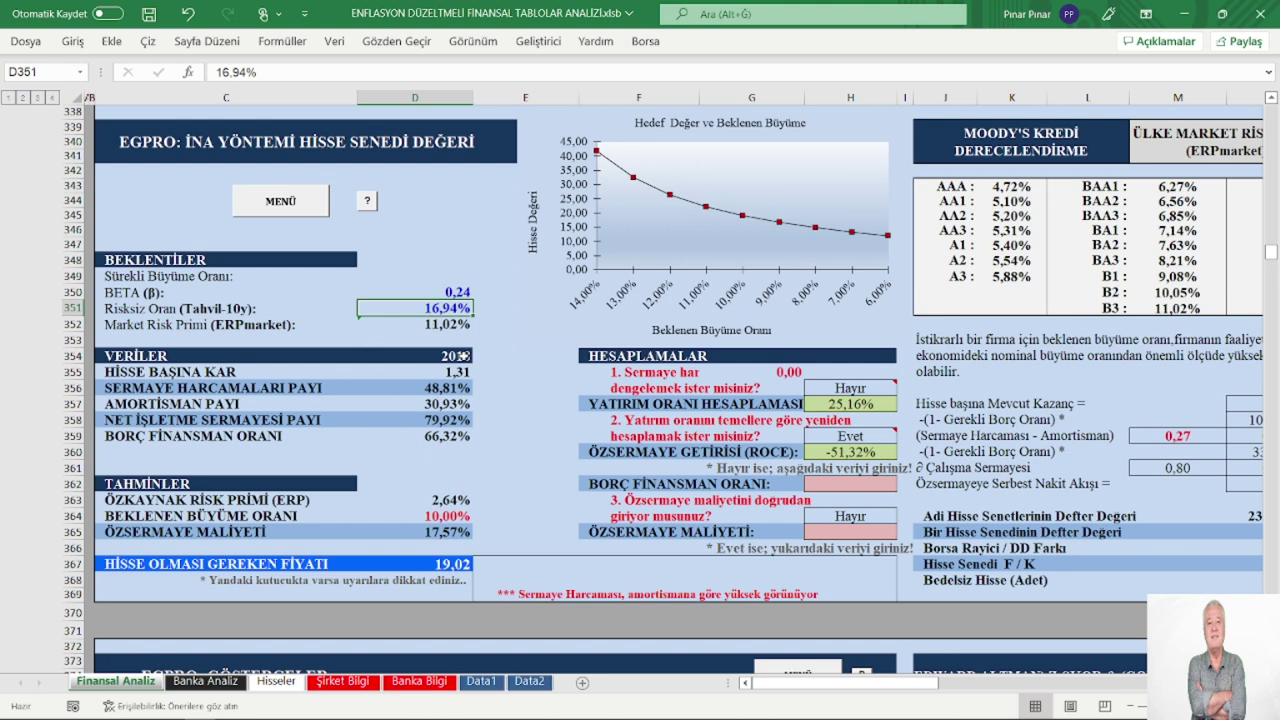
scroll(465, 358, up, 4)
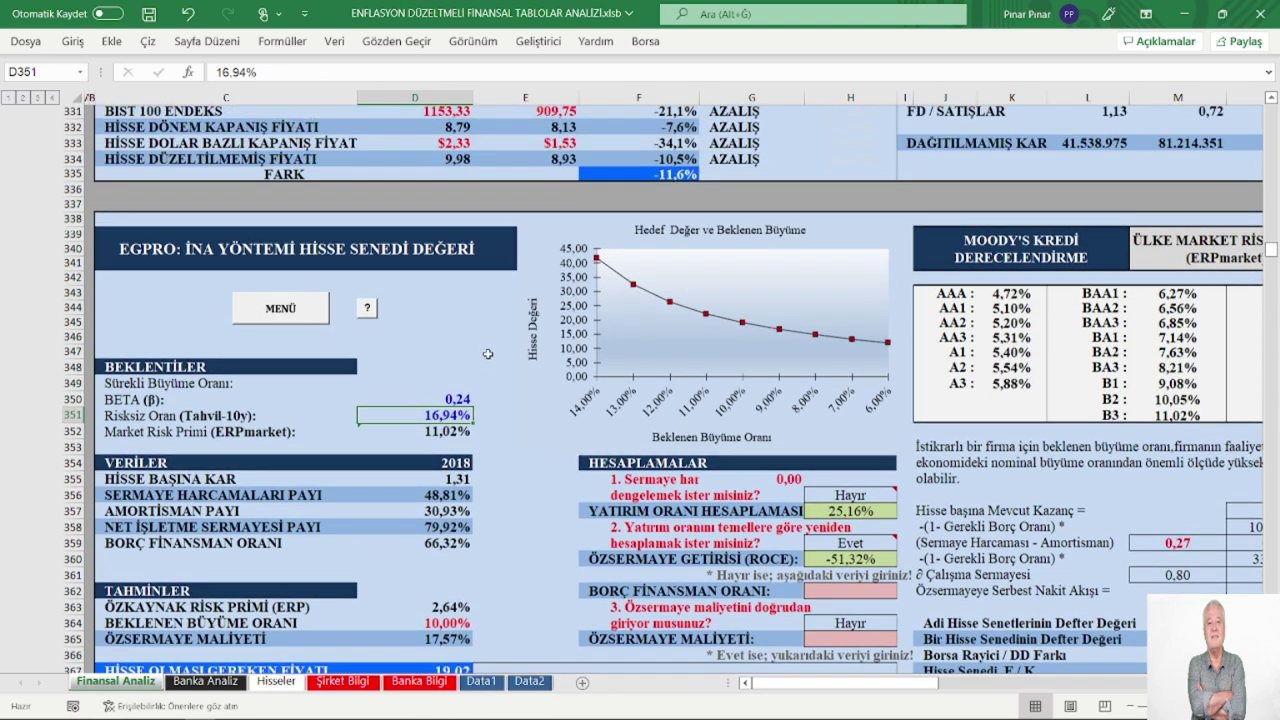
scroll(480, 362, down, 5)
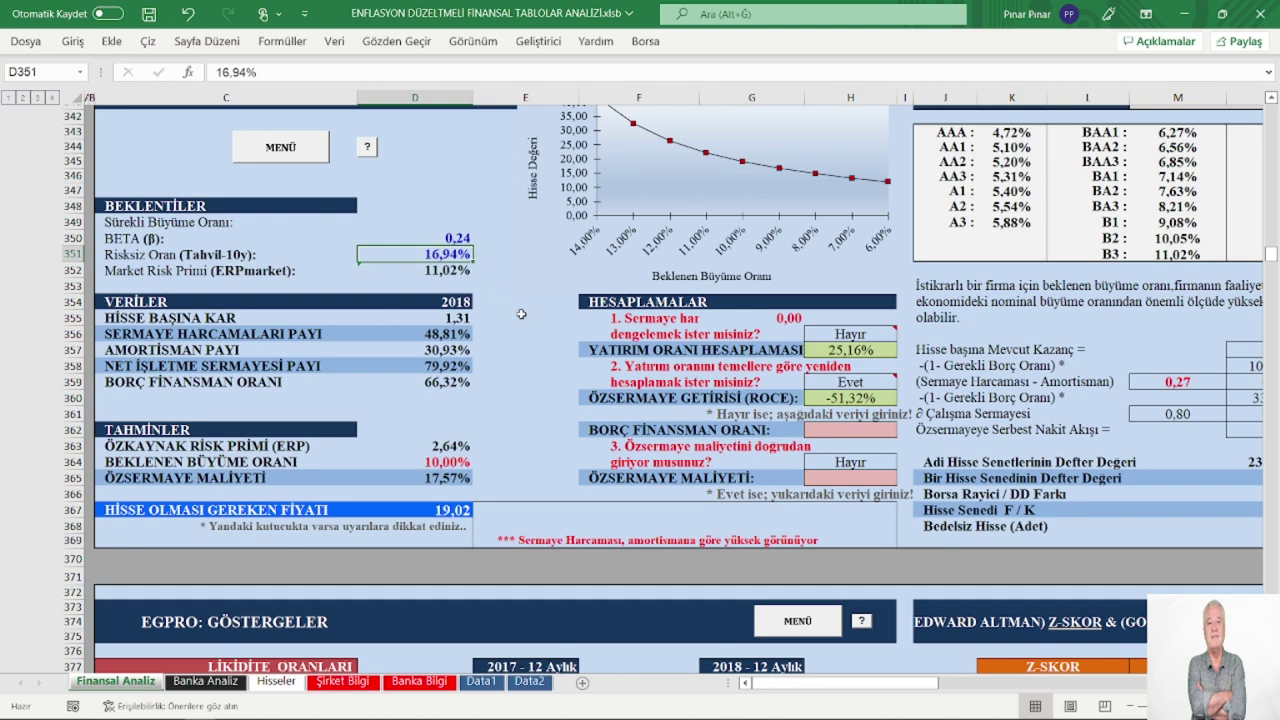
scroll(480, 315, up, 4)
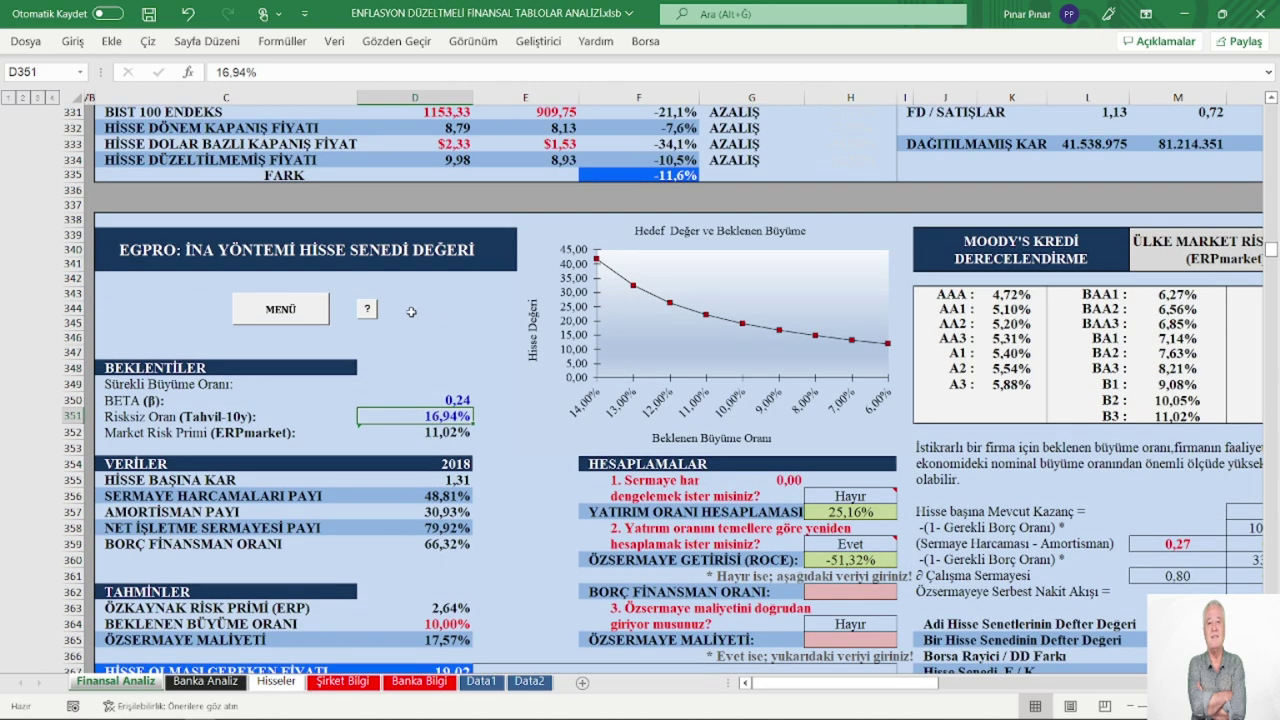
Go back to the Hisse Değeri analysis through the main menu, review its target price and ratios, and return to the menu.
click(304, 318)
click(1130, 316)
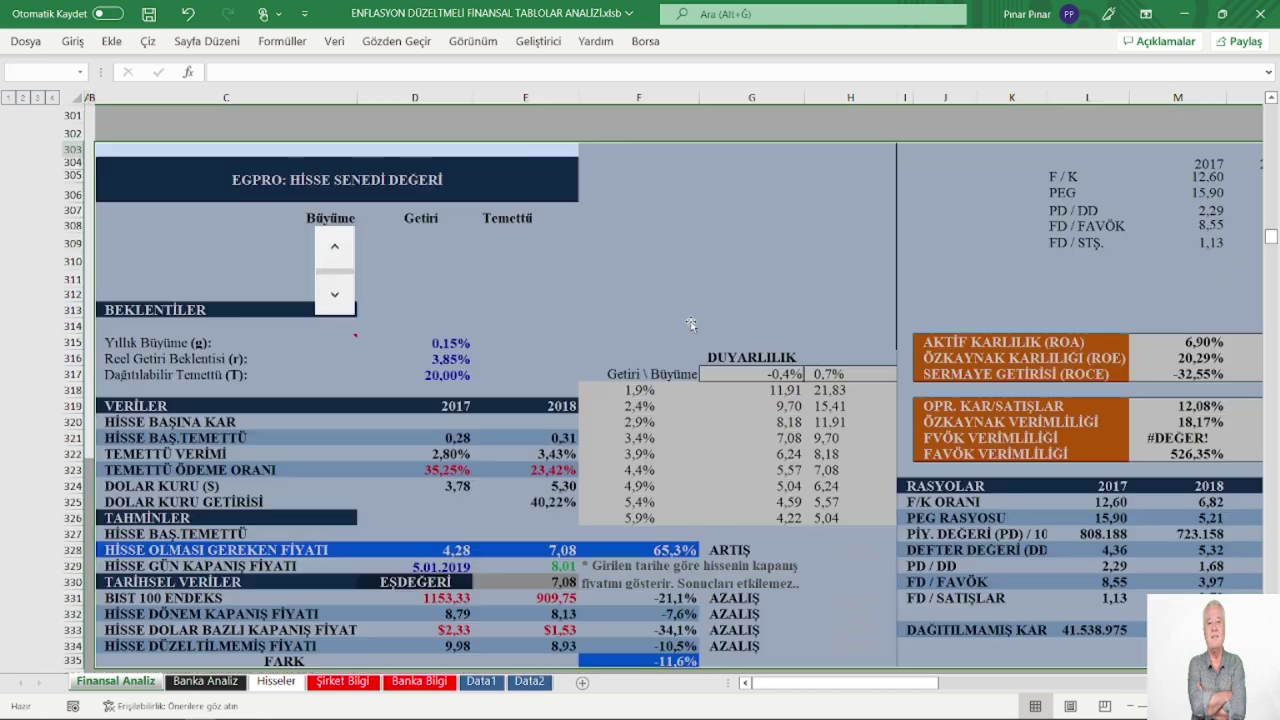
scroll(551, 325, down, 2)
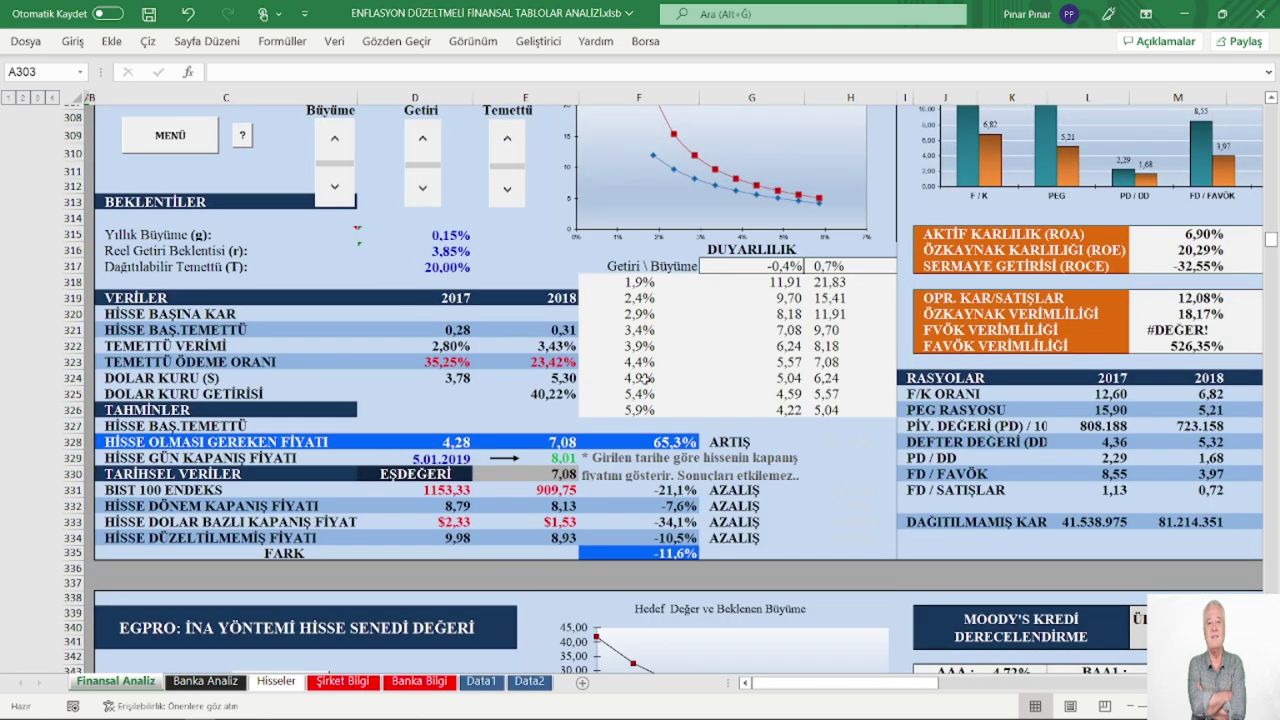
scroll(408, 282, up, 2)
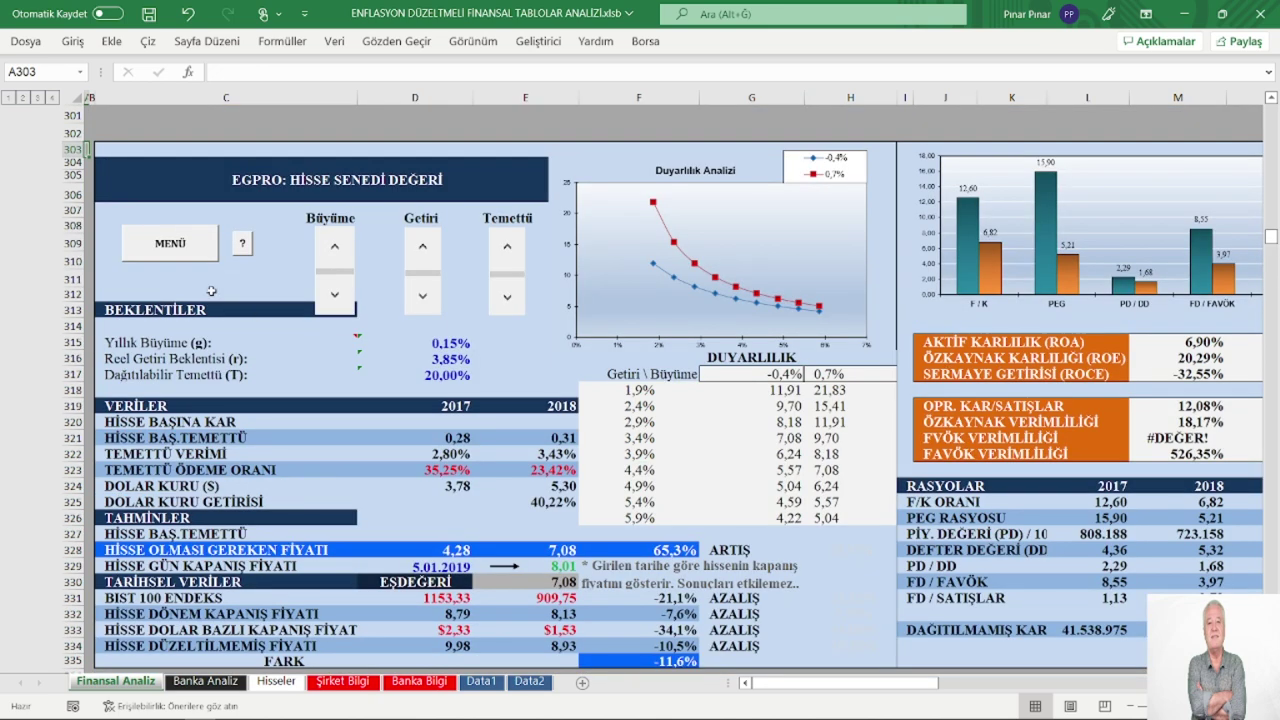
scroll(170, 256, up, 2)
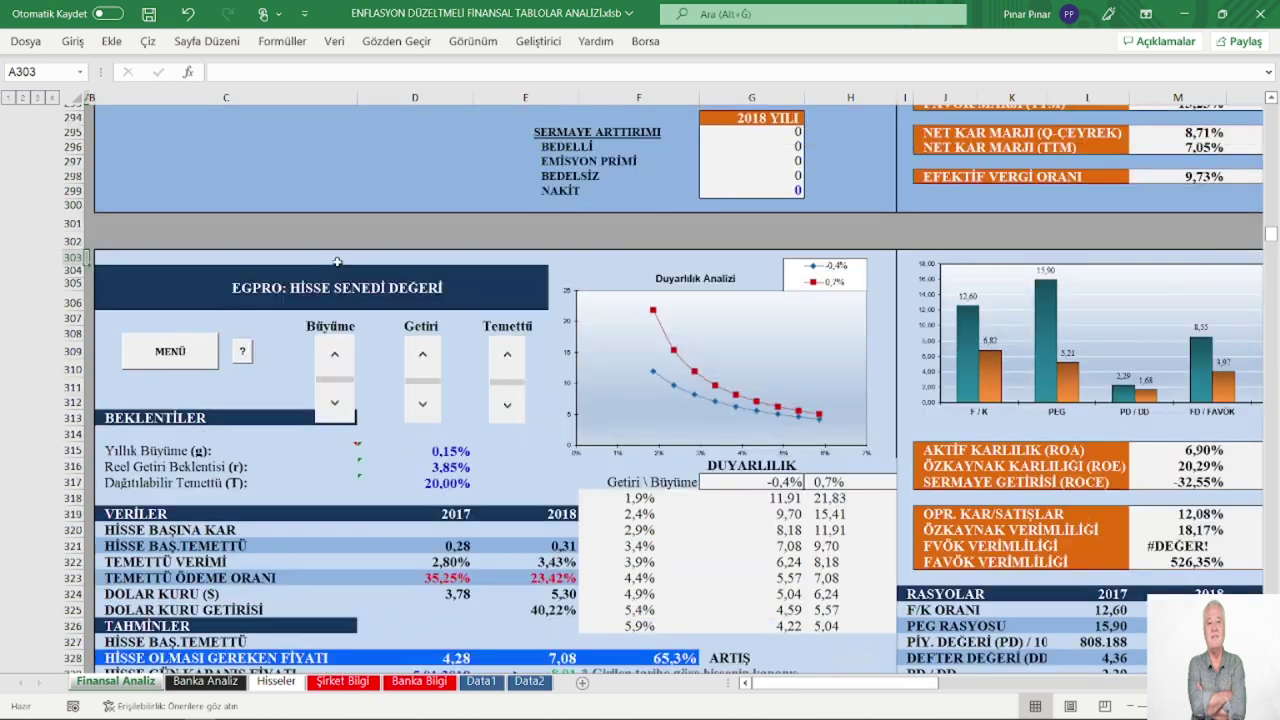
click(200, 345)
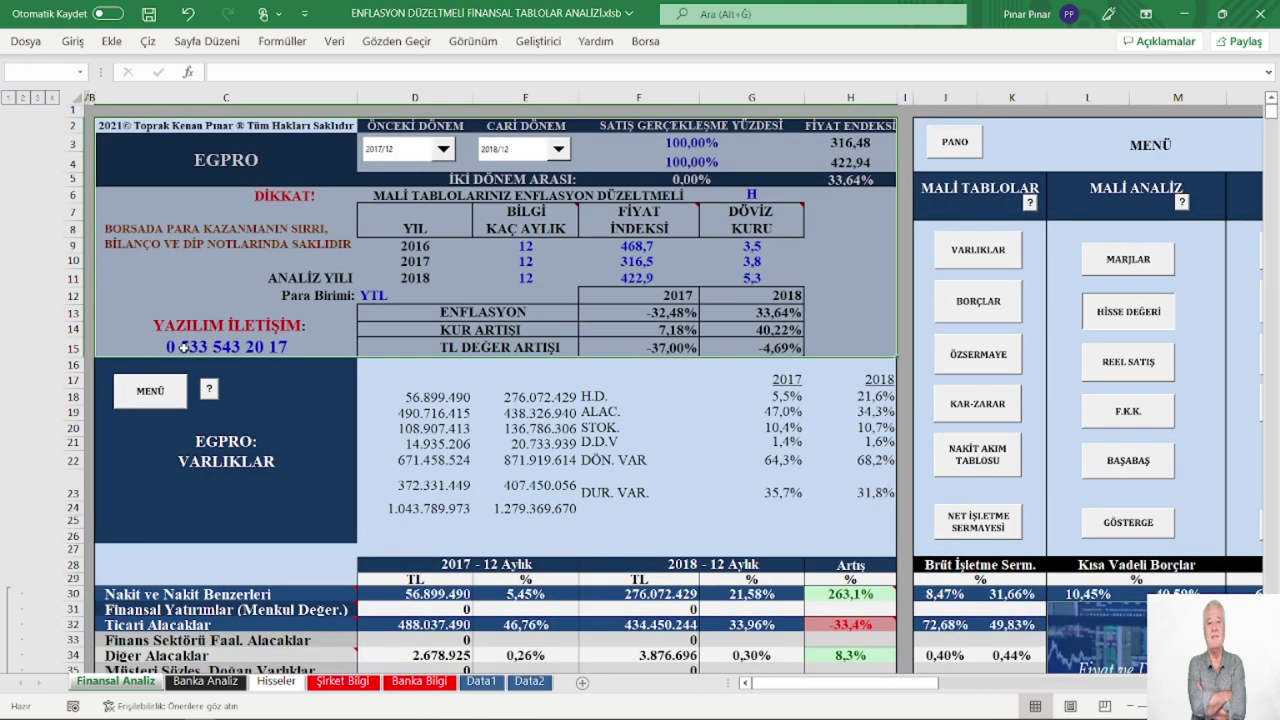
Set the previous period (Önceki Dönem) to 2020/12.
scroll(455, 283, down, 1)
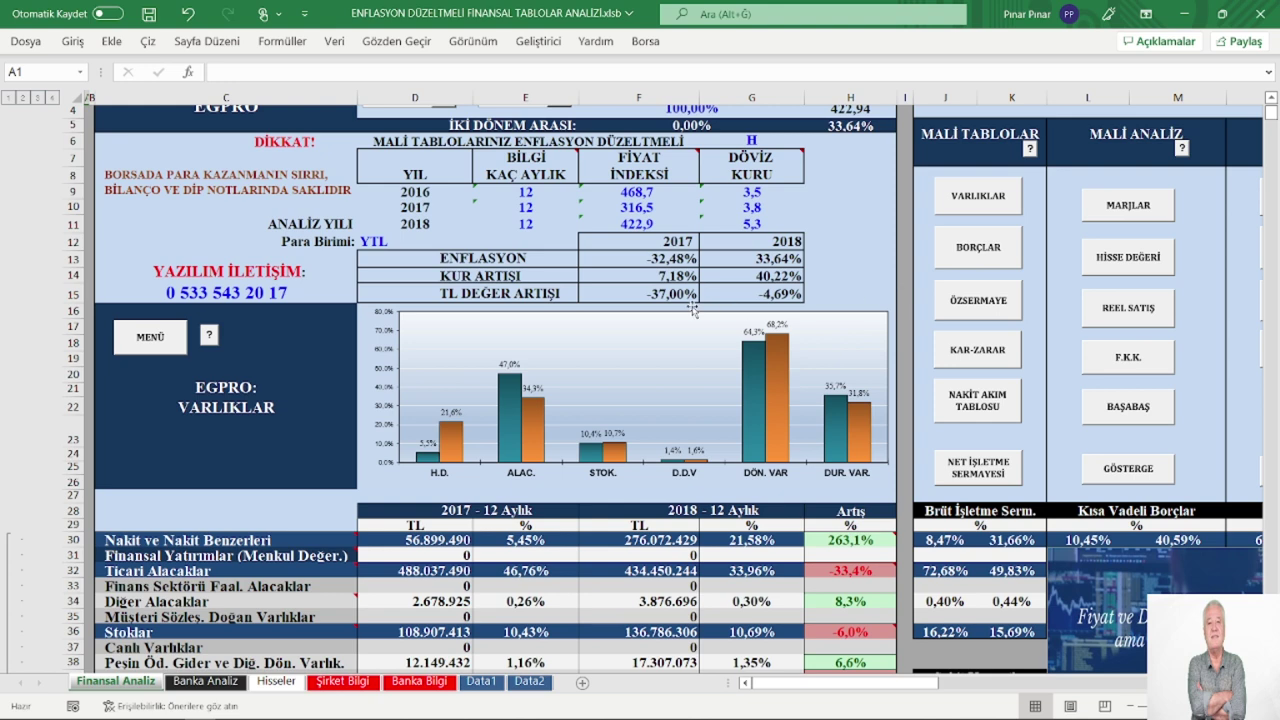
scroll(693, 310, up, 1)
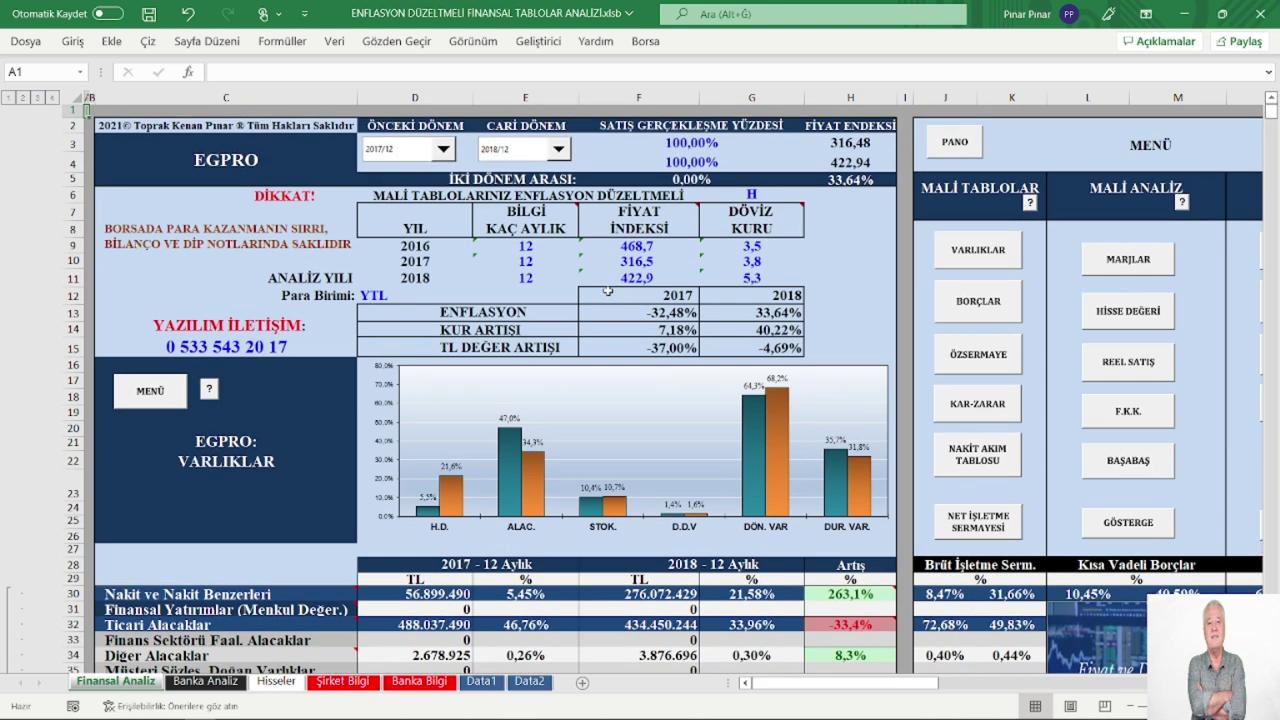
click(443, 150)
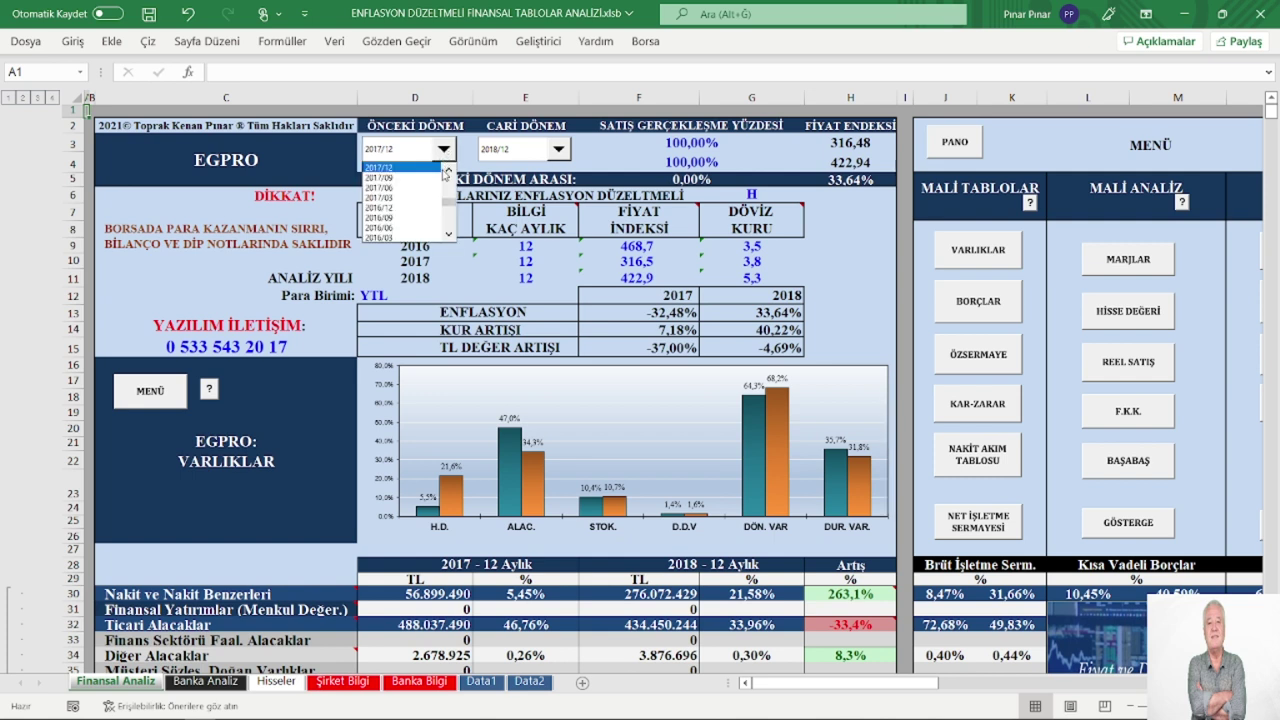
click(448, 172)
click(448, 172)
click(448, 172)
click(448, 172)
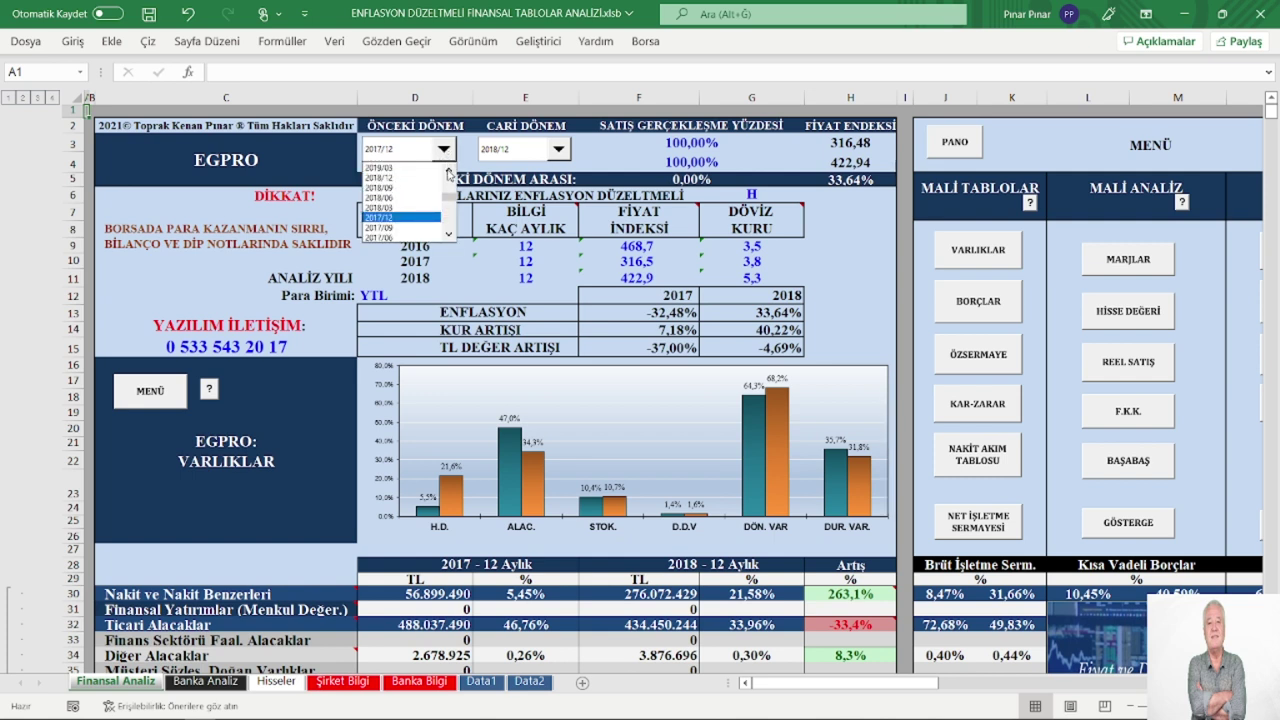
click(448, 172)
click(448, 172)
click(448, 172)
click(448, 172)
click(448, 172)
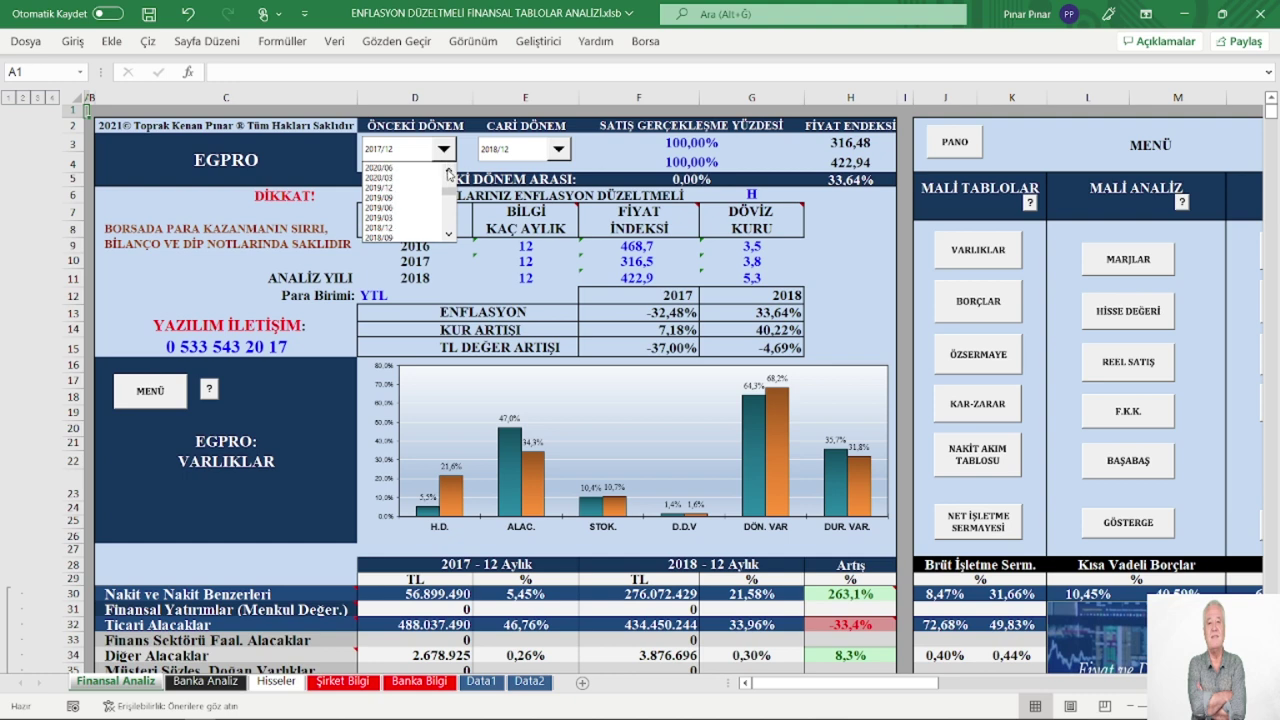
click(448, 172)
click(448, 172)
click(448, 172)
click(448, 172)
click(448, 172)
click(448, 172)
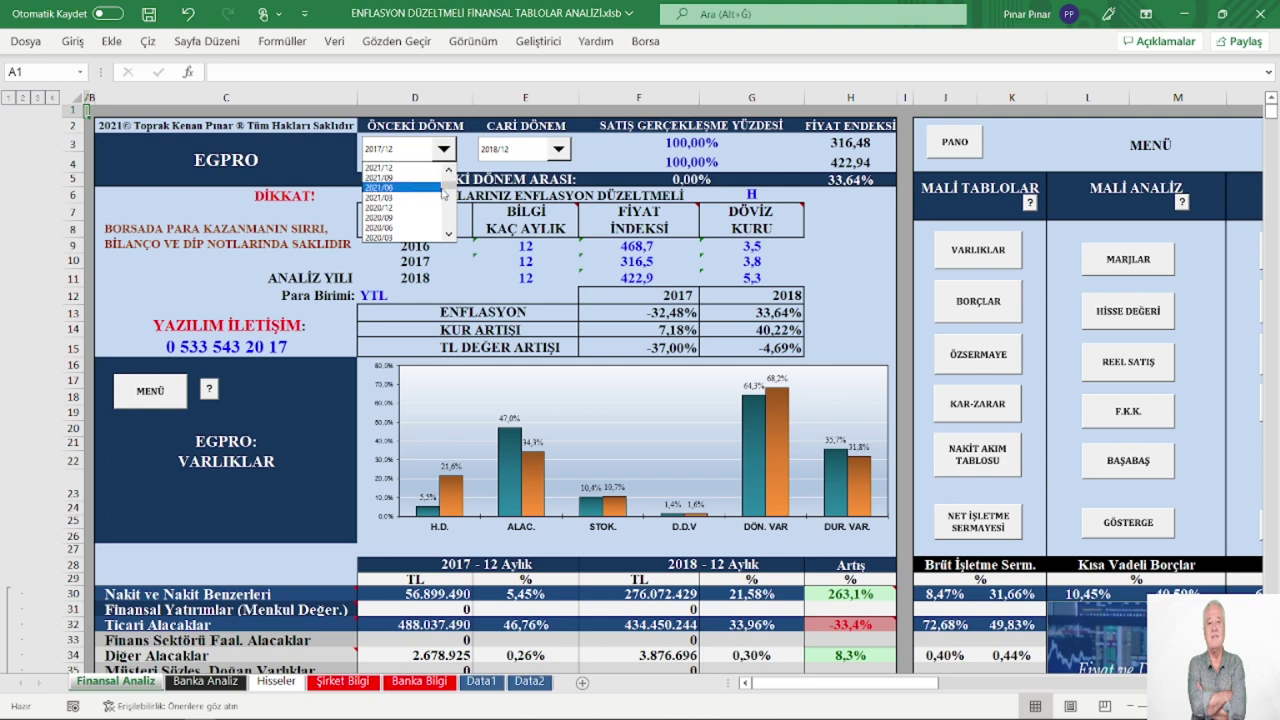
click(448, 236)
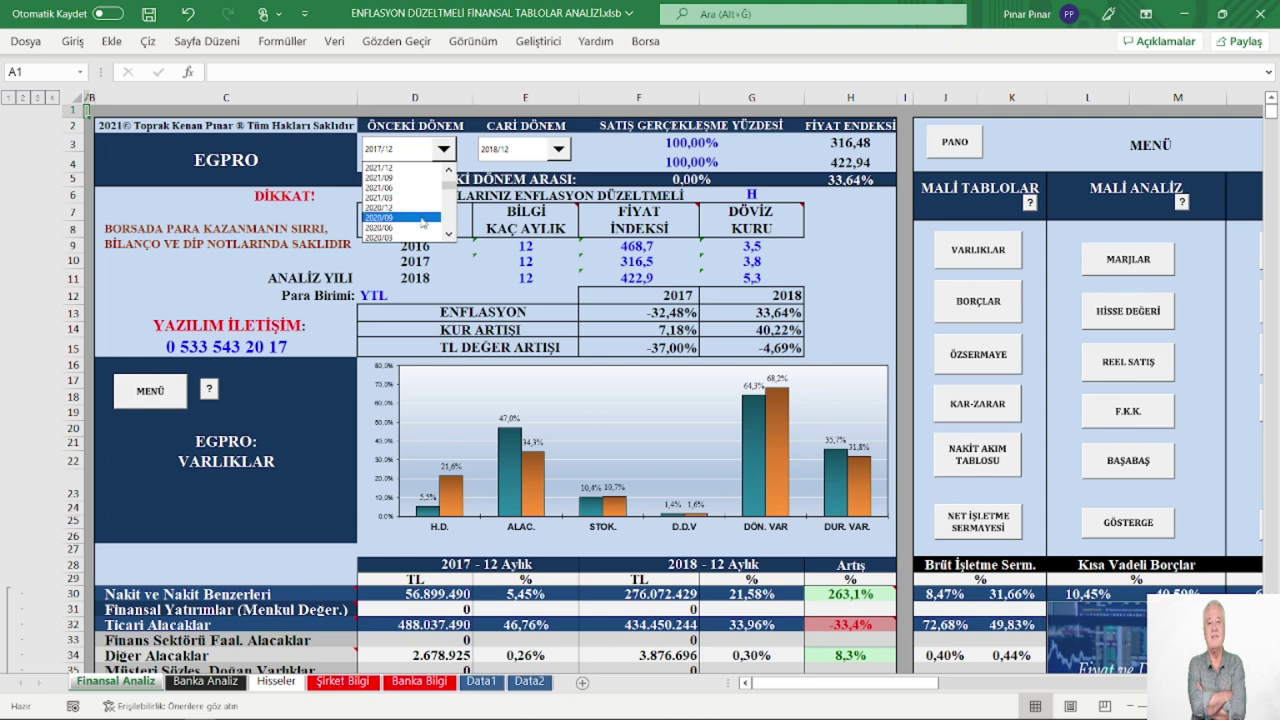
click(394, 205)
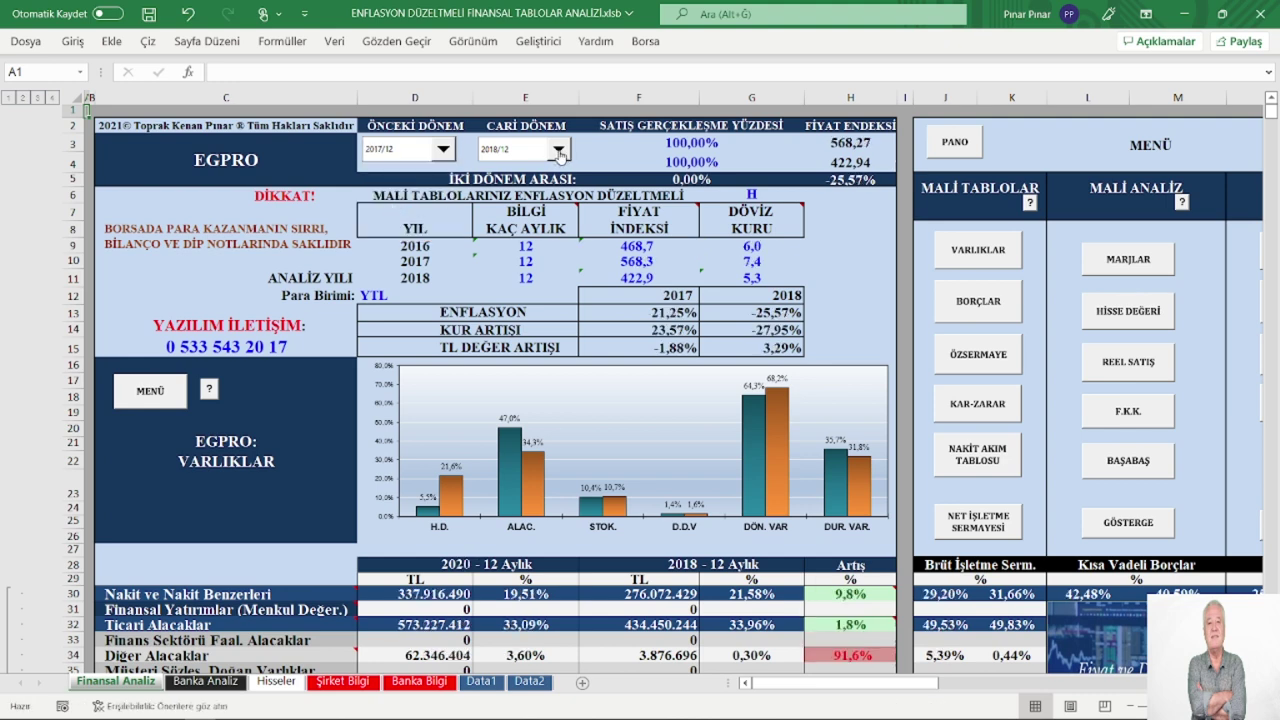
Set the current period (Cari Dönem) to 2021/12.
click(558, 149)
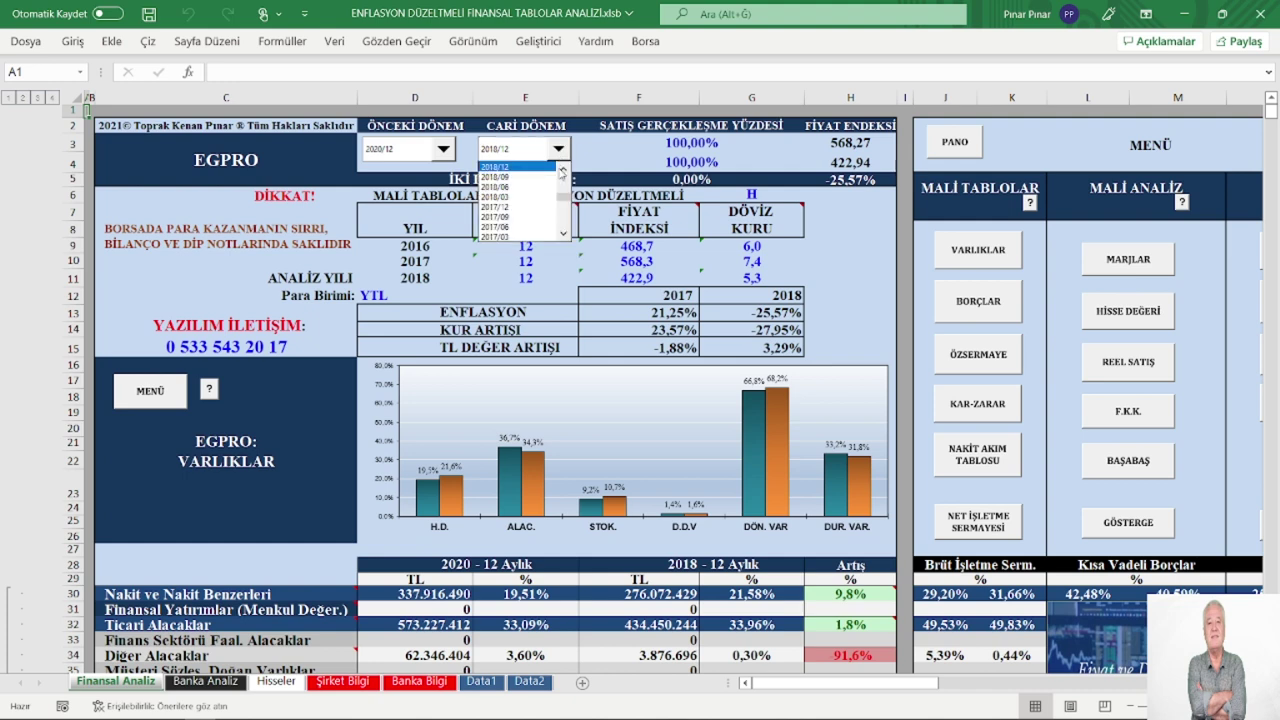
click(562, 172)
click(562, 172)
click(562, 172)
click(562, 172)
click(562, 172)
click(562, 172)
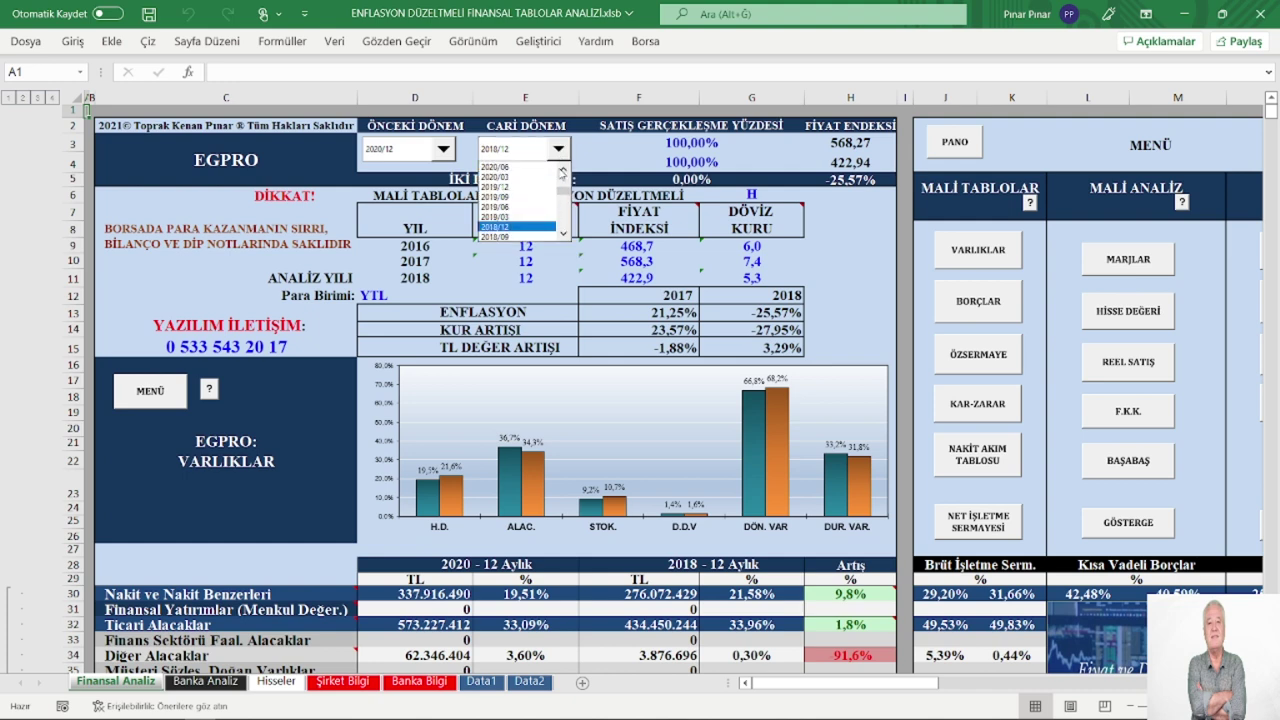
click(562, 172)
click(562, 172)
click(562, 172)
click(562, 172)
click(562, 172)
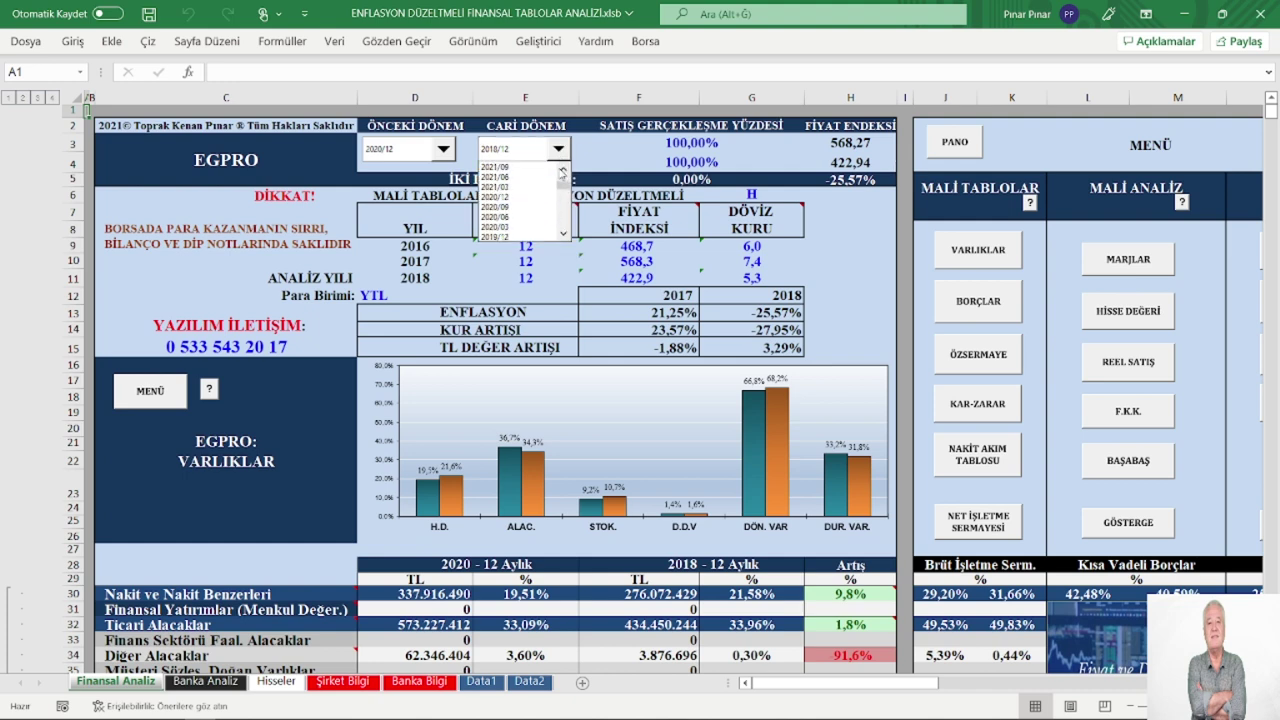
click(562, 172)
click(562, 172)
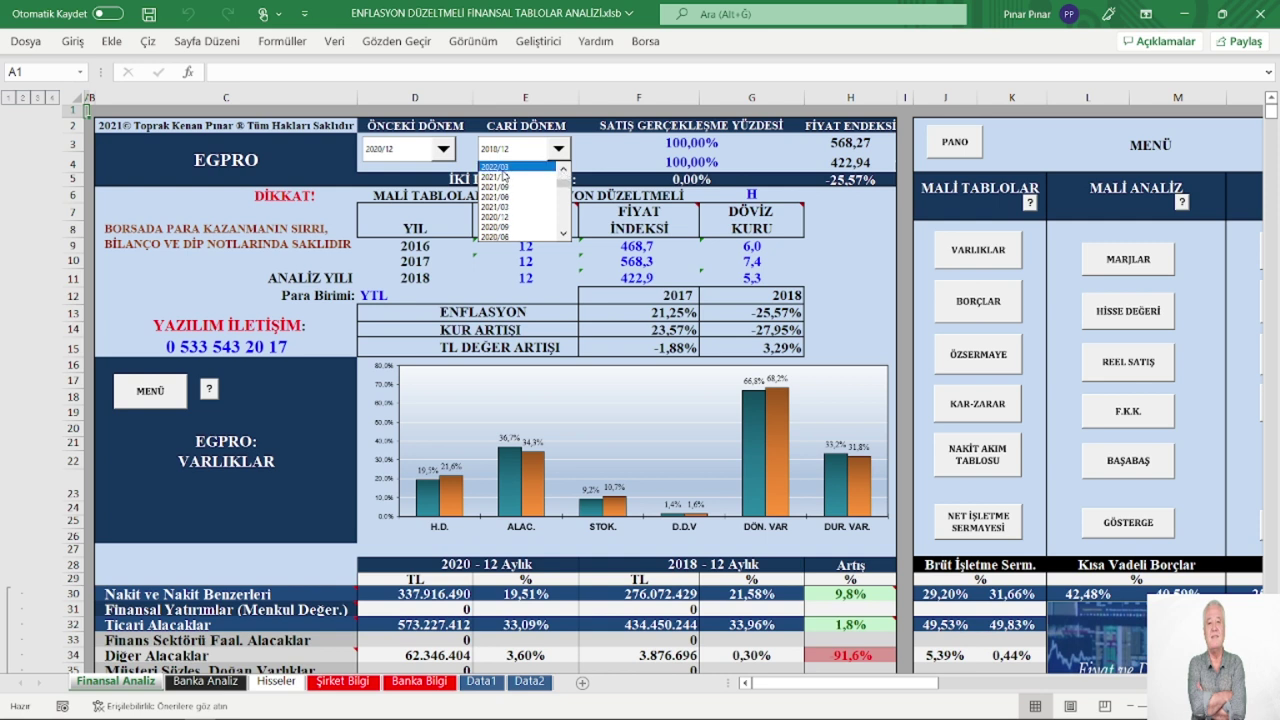
key(Escape)
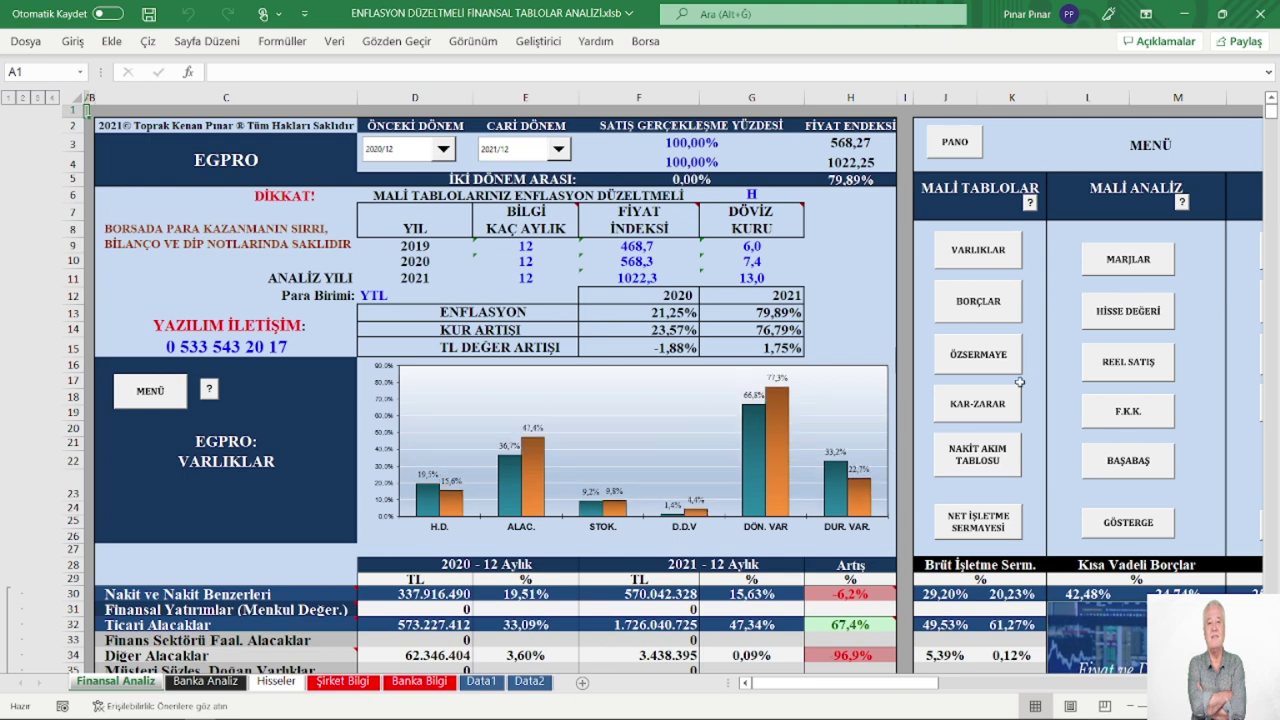
Examine EGPRO's 2020–2021 inflation and exchange rate figures and the Varlıklar table down to total assets and their real change.
scroll(916, 333, down, 1)
scroll(916, 333, down, 2)
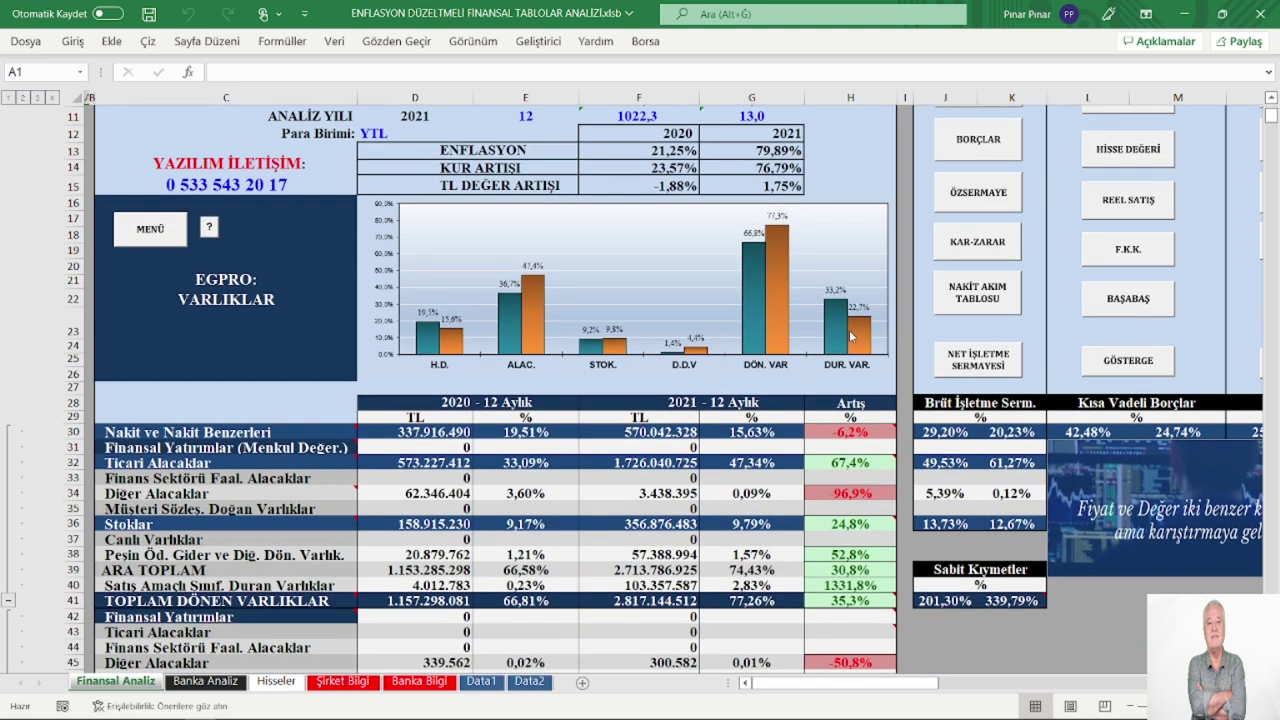
scroll(381, 290, up, 2)
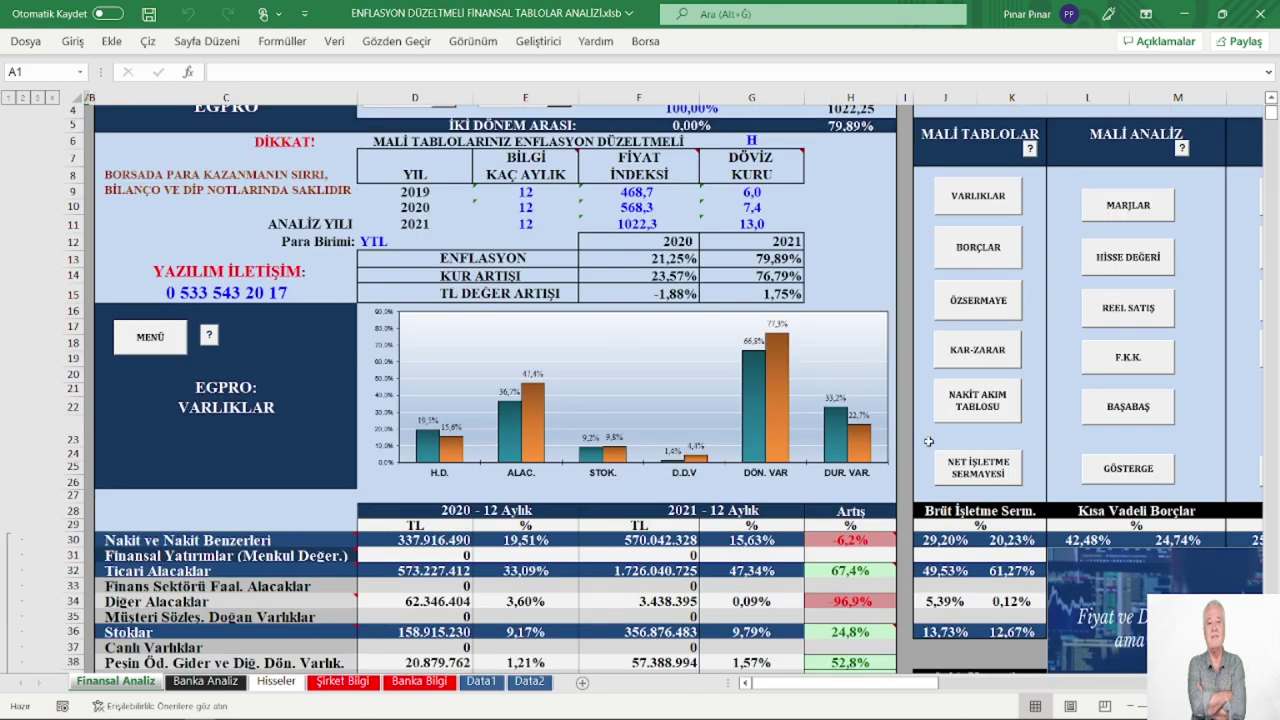
scroll(951, 432, up, 1)
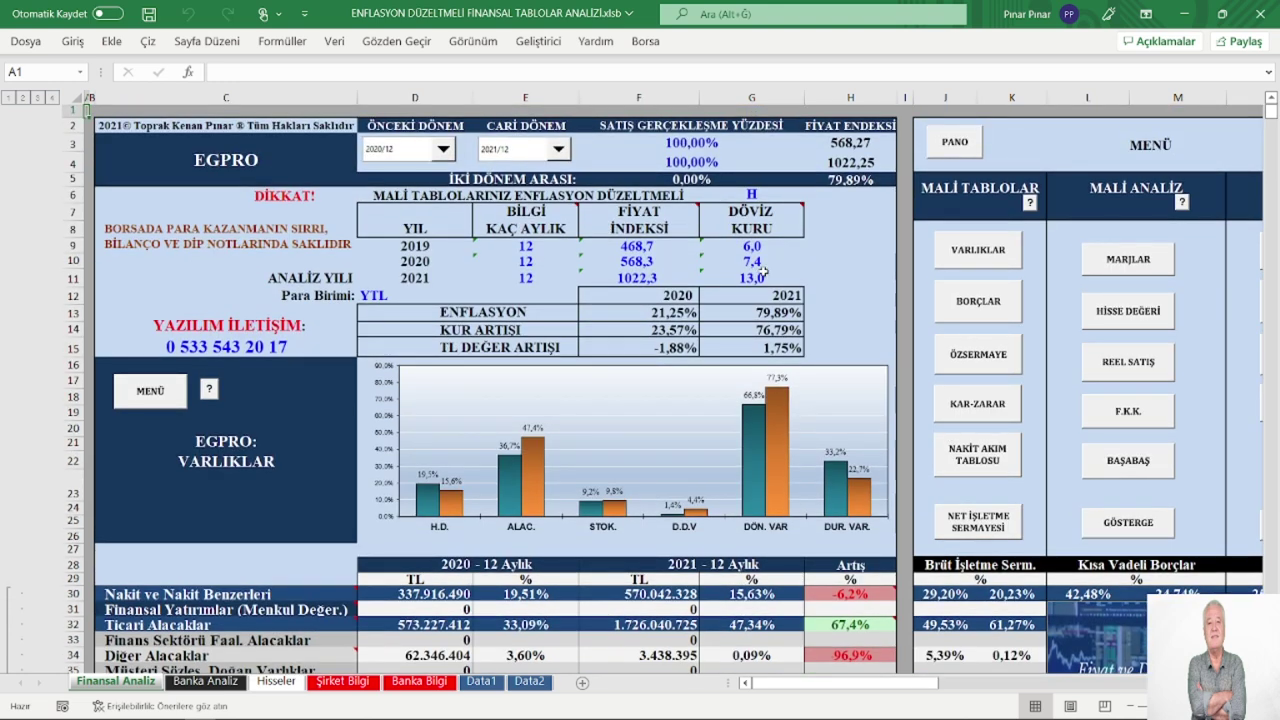
scroll(666, 302, down, 1)
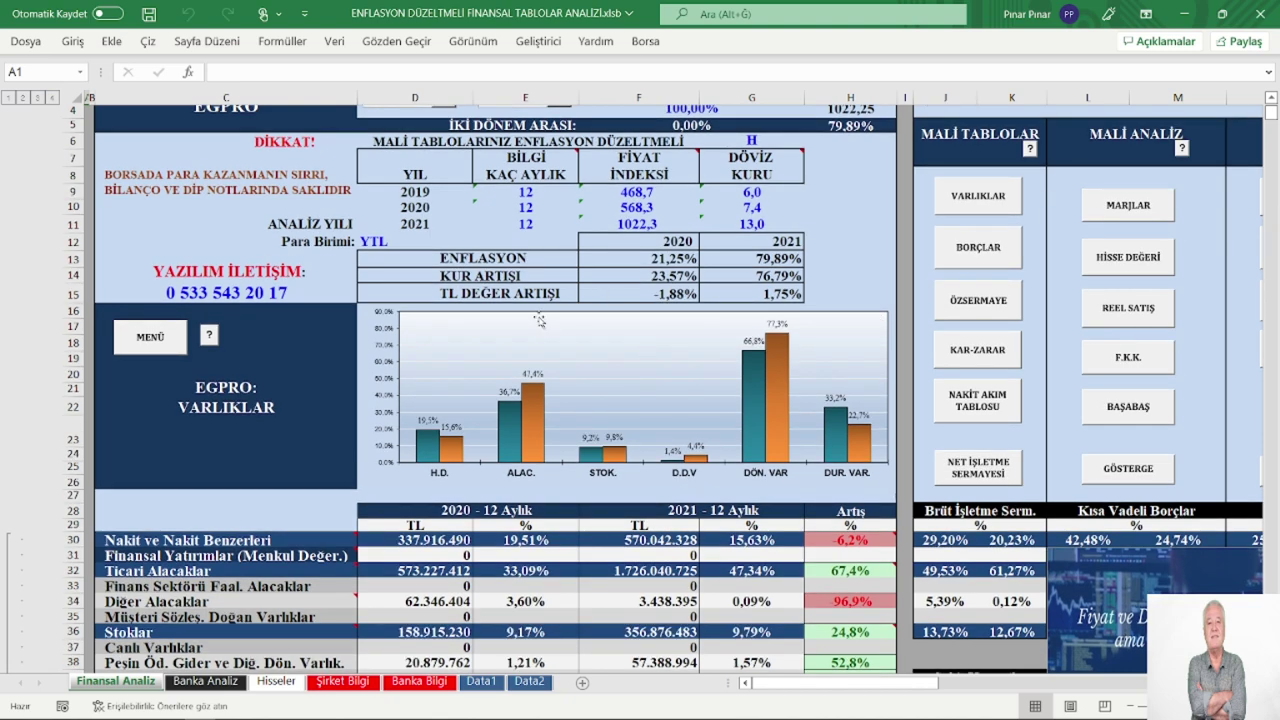
scroll(650, 370, down, 5)
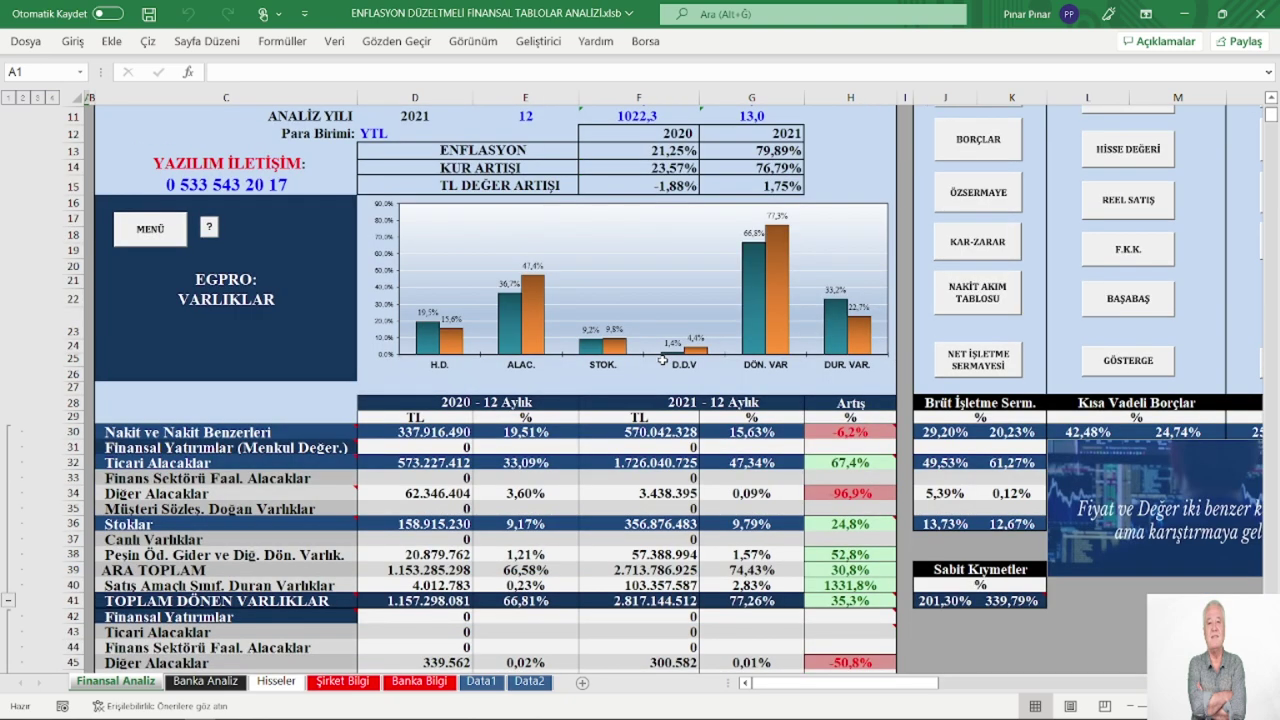
scroll(710, 346, down, 3)
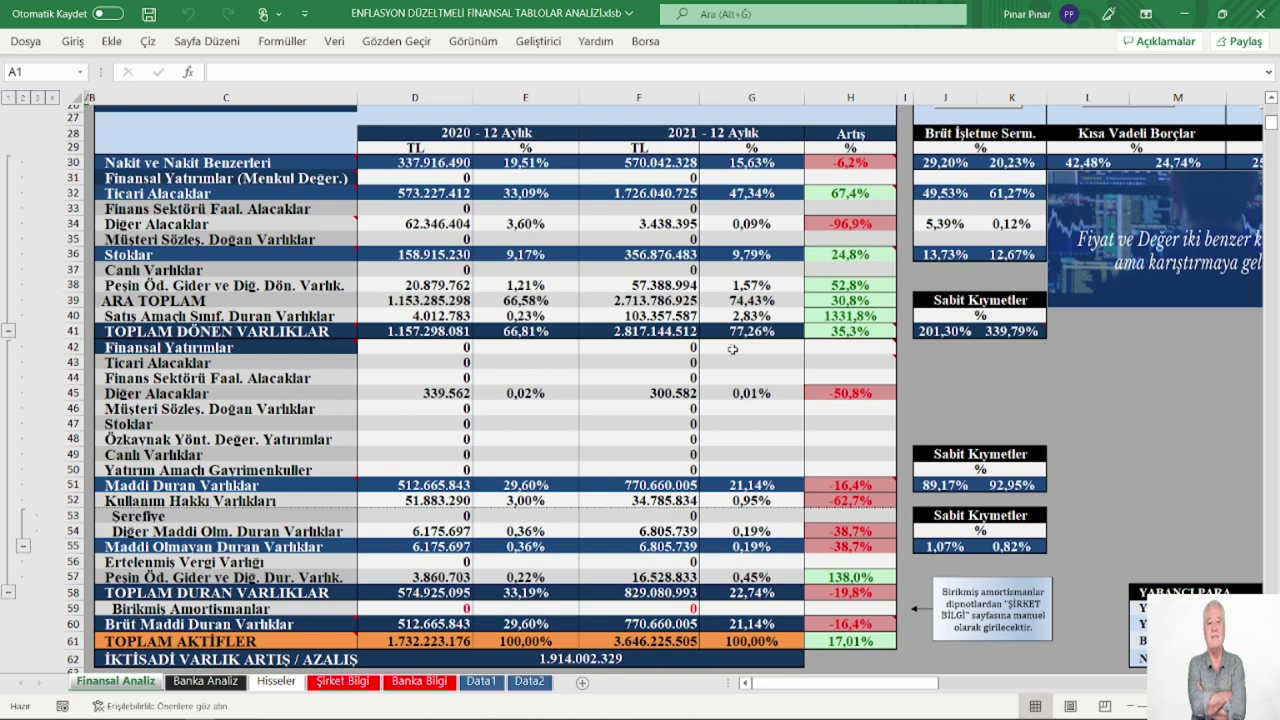
scroll(732, 349, down, 6)
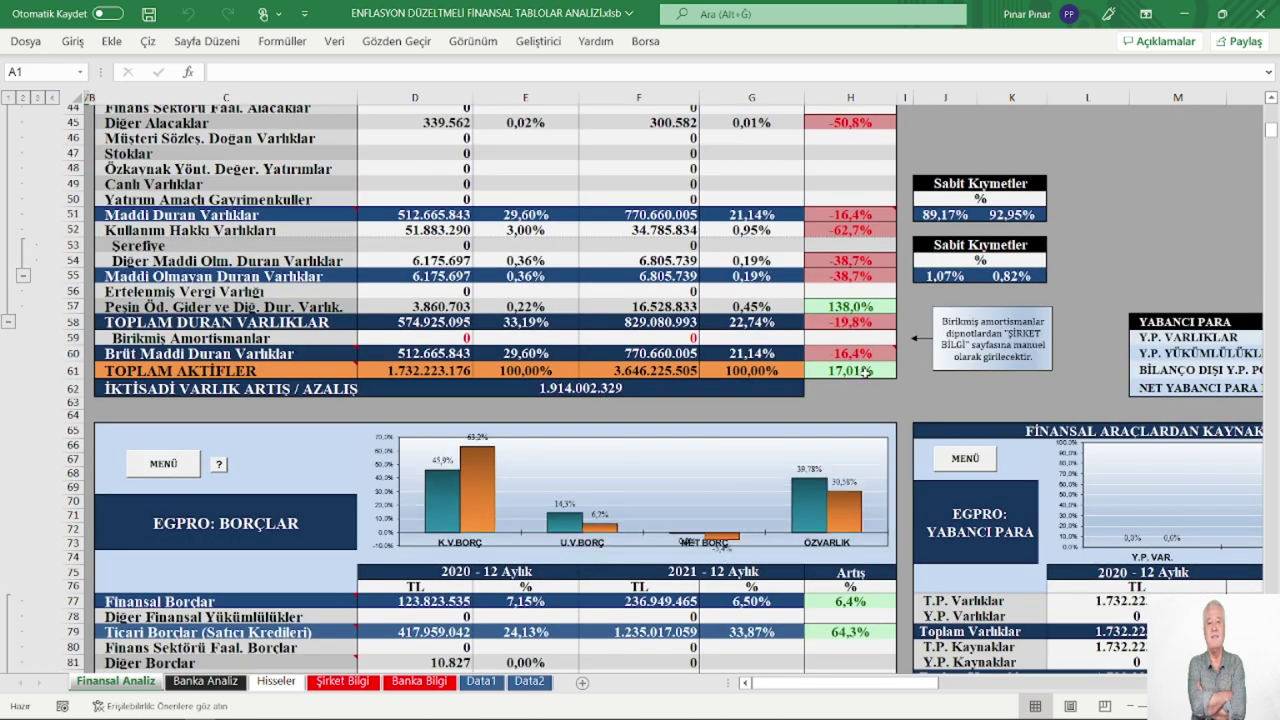
Review the Borçlar table's debt and equity changes, including the Özkaynaklar note, and the Özsermaye chart's O.SER.KAR values for 2020 and 2021.
scroll(865, 371, down, 14)
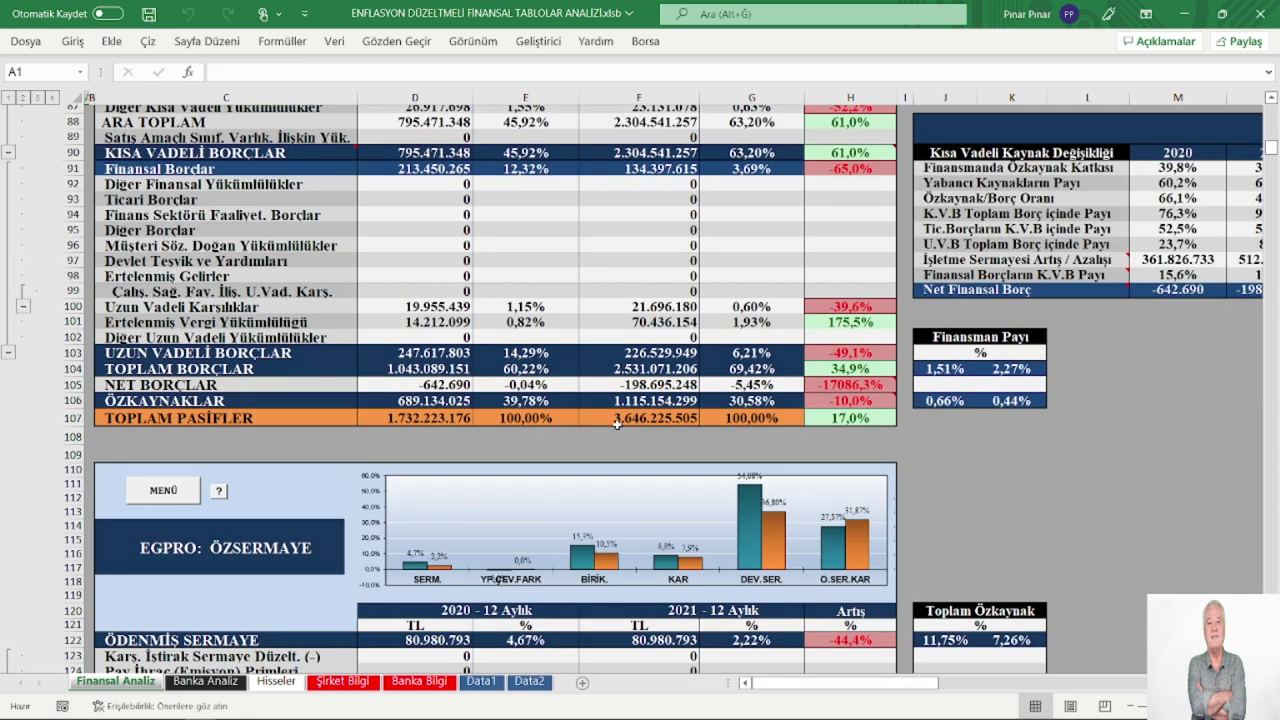
mouse_move(864, 401)
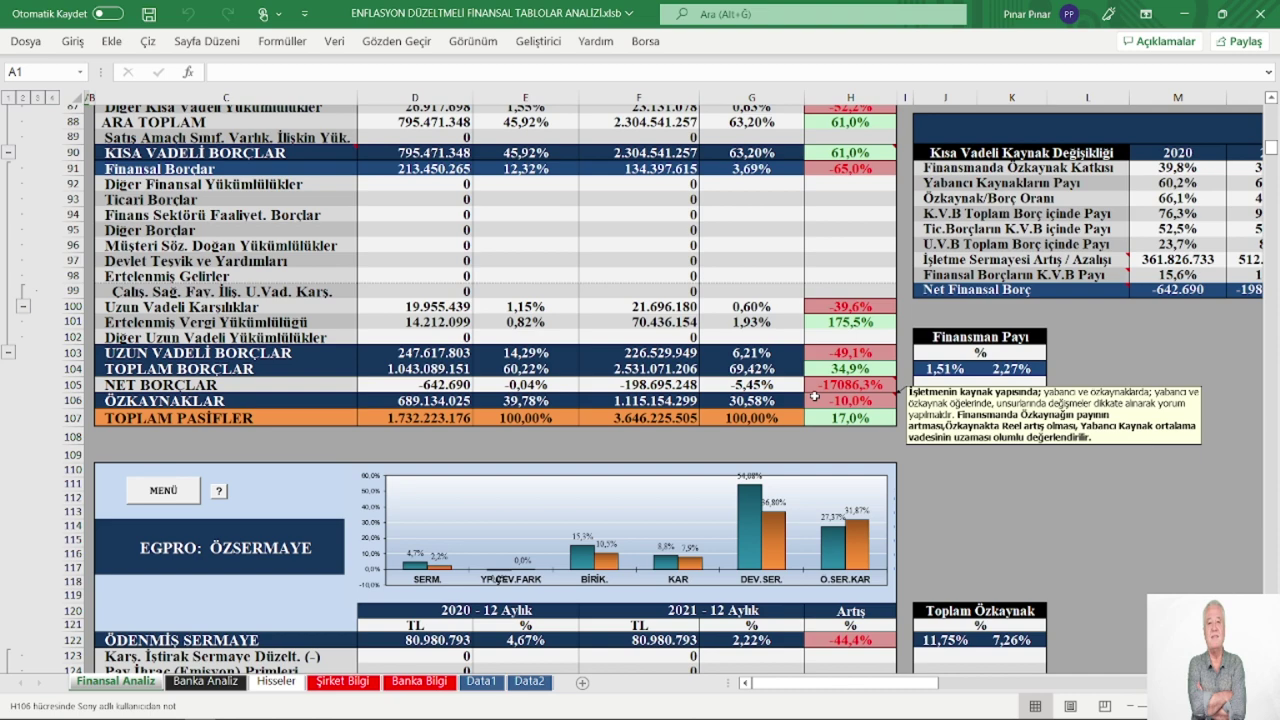
scroll(815, 397, up, 13)
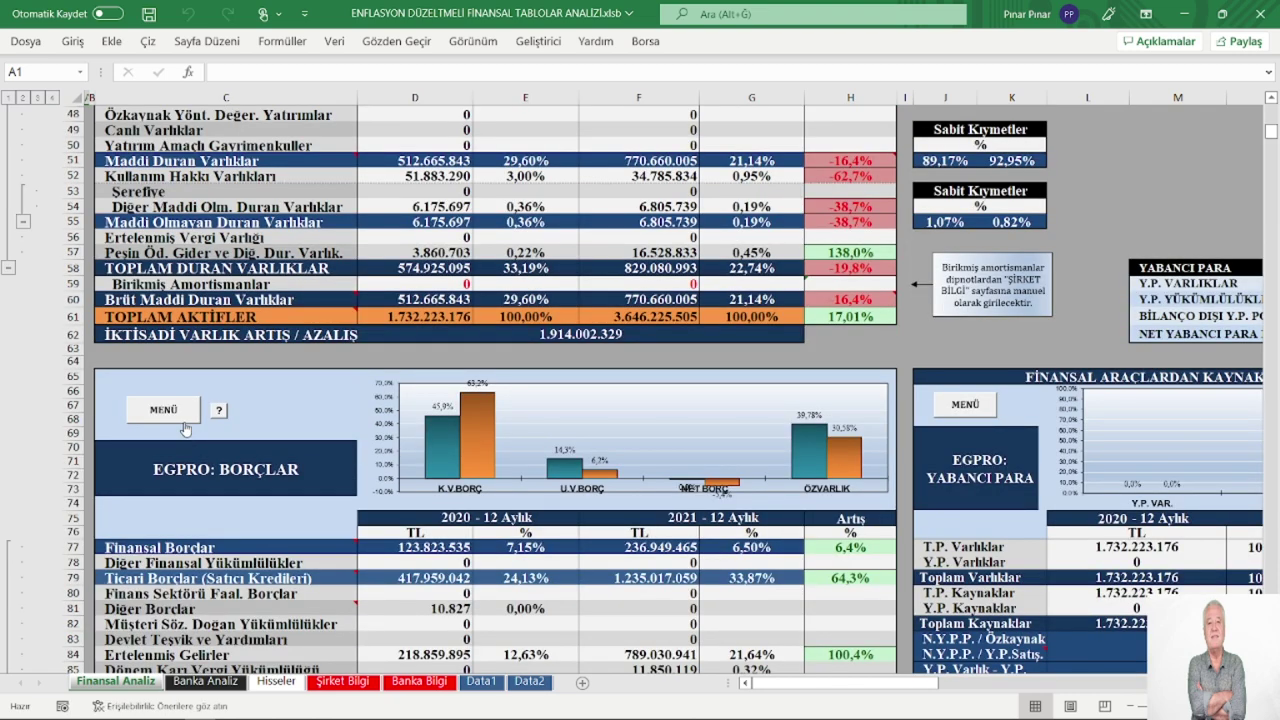
scroll(735, 460, down, 2)
scroll(800, 460, down, 5)
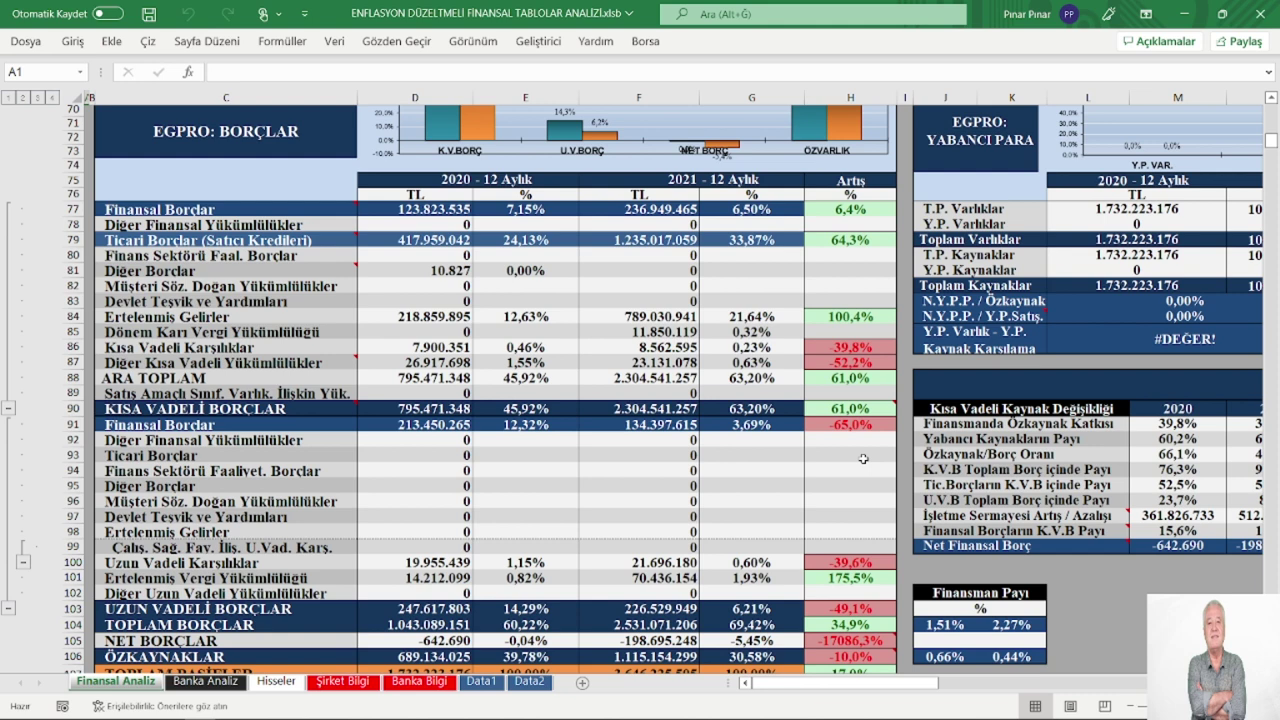
scroll(863, 458, down, 9)
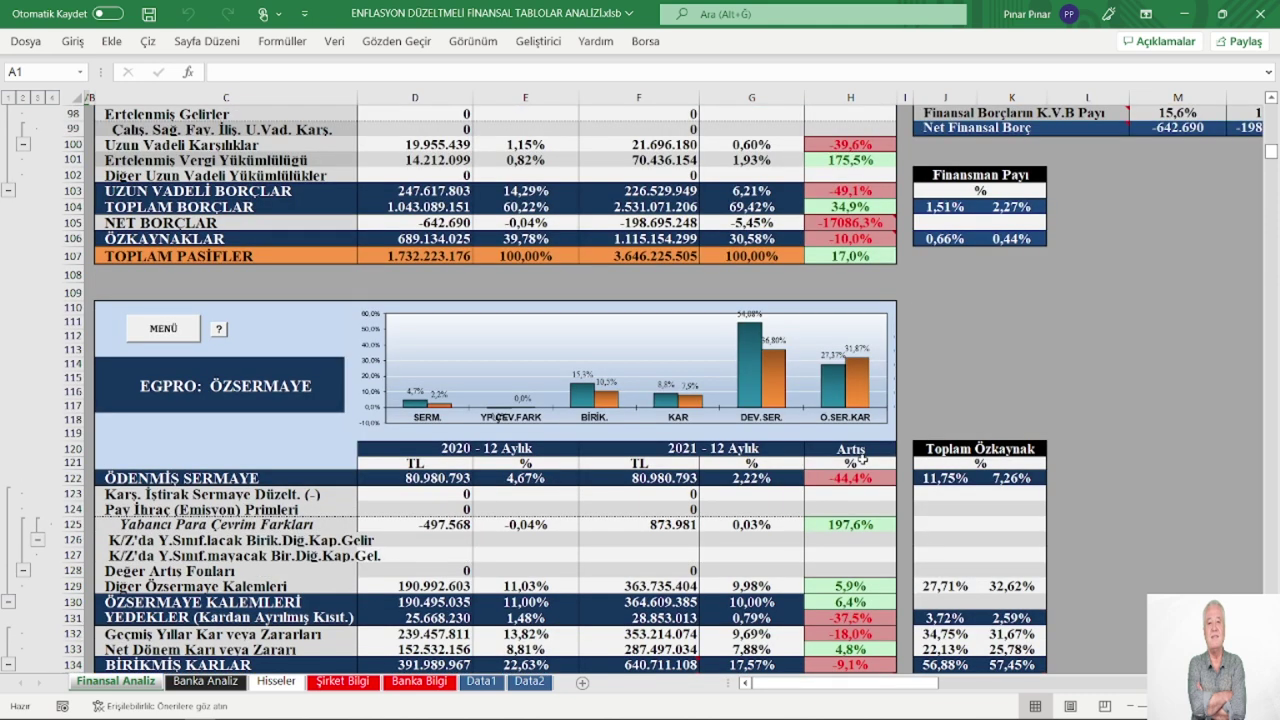
scroll(862, 458, down, 1)
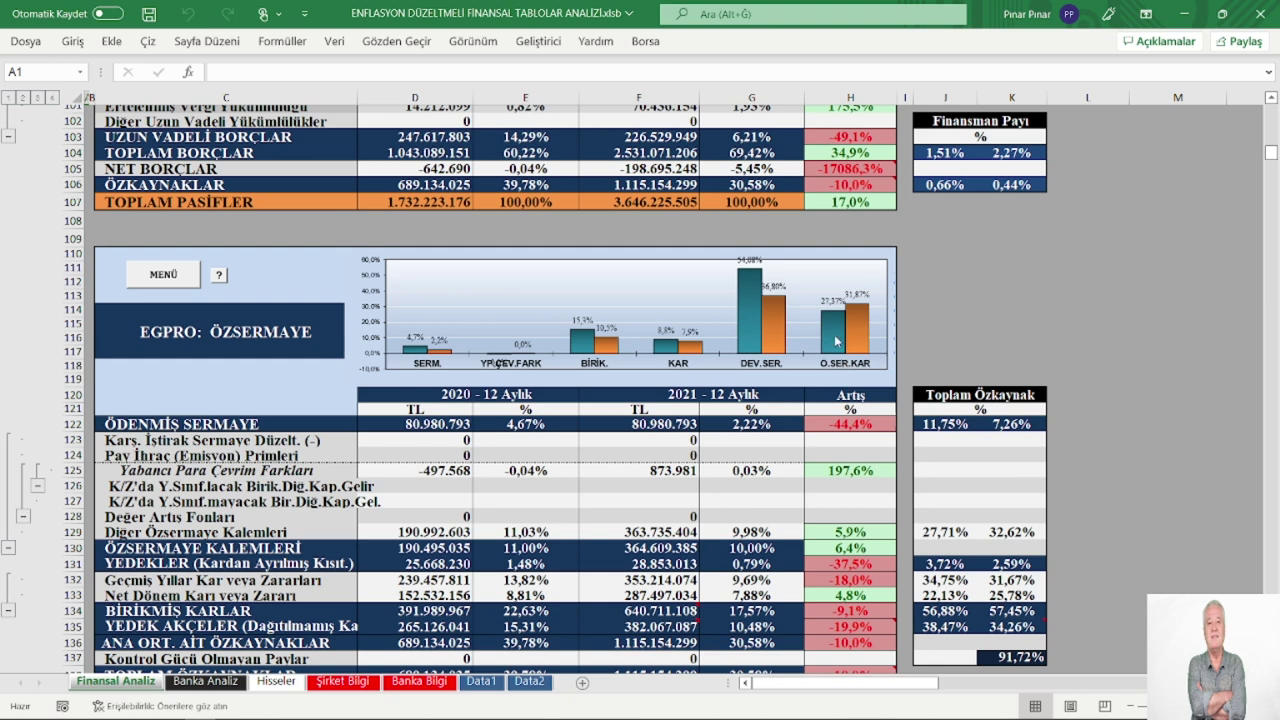
mouse_move(832, 334)
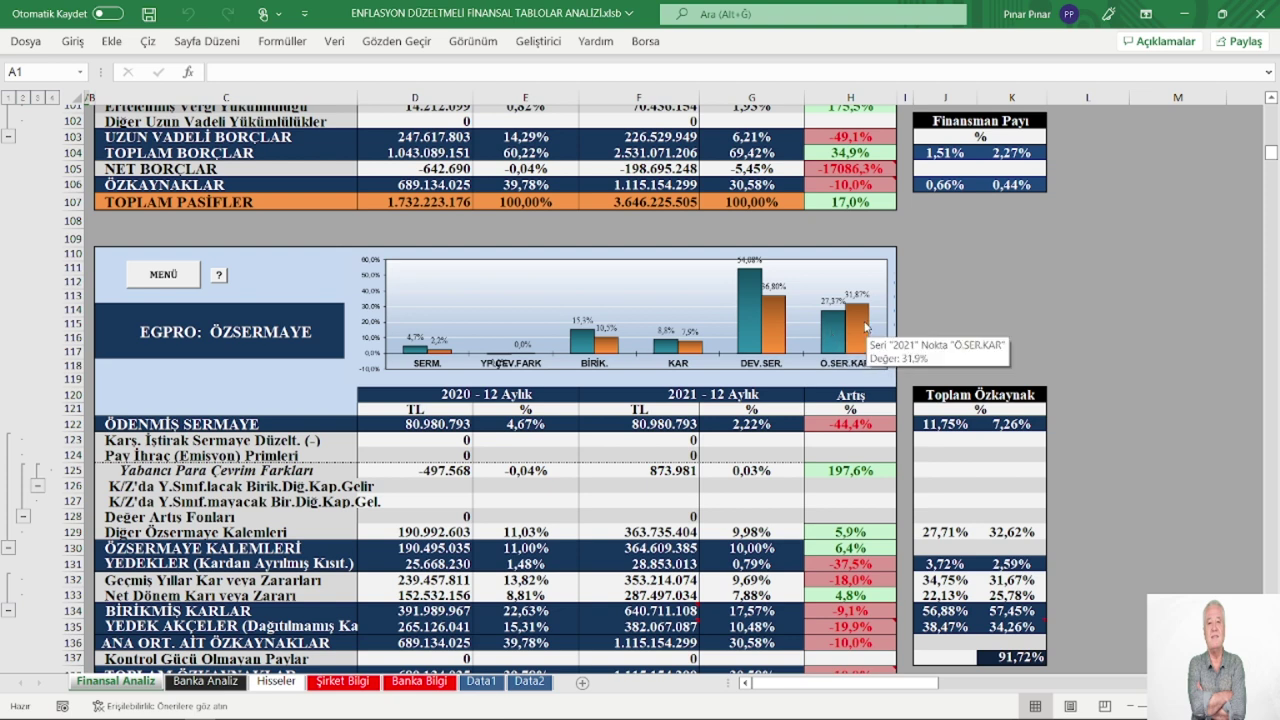
Open the O.K.O. results from the main menu and examine the formation of shareholder and company profitability for 2020 and 2021.
click(163, 283)
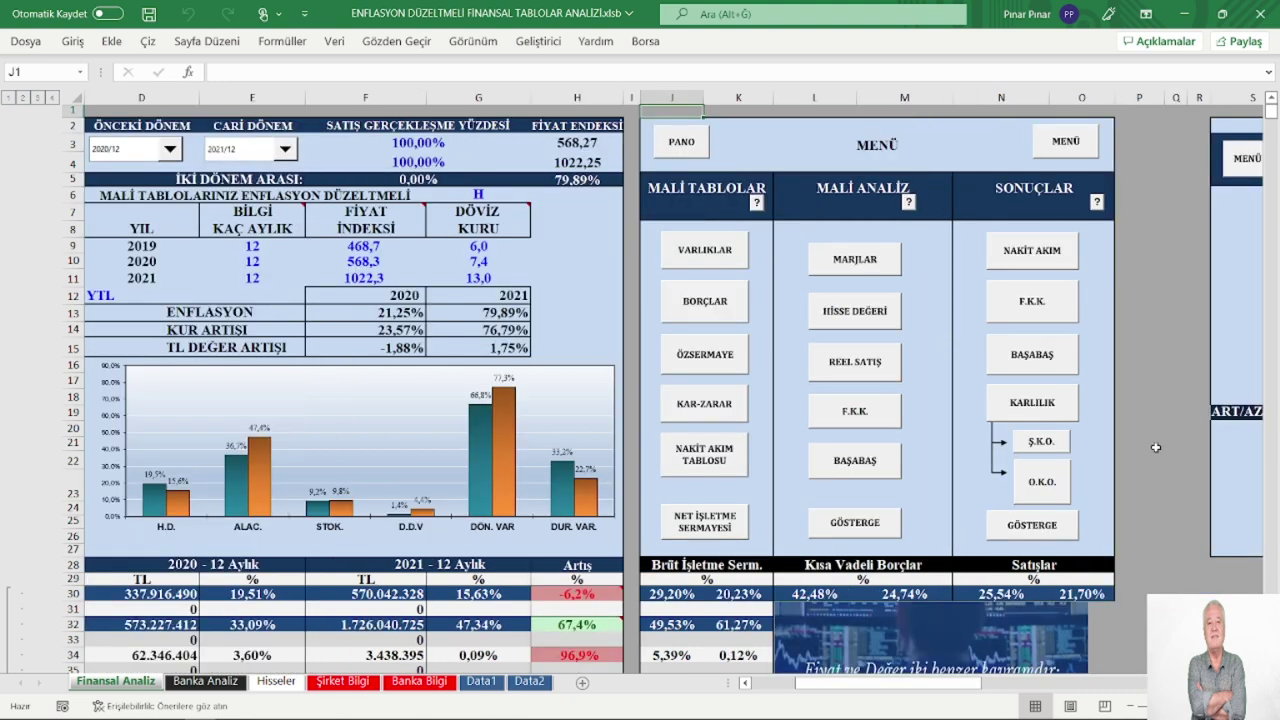
click(1042, 482)
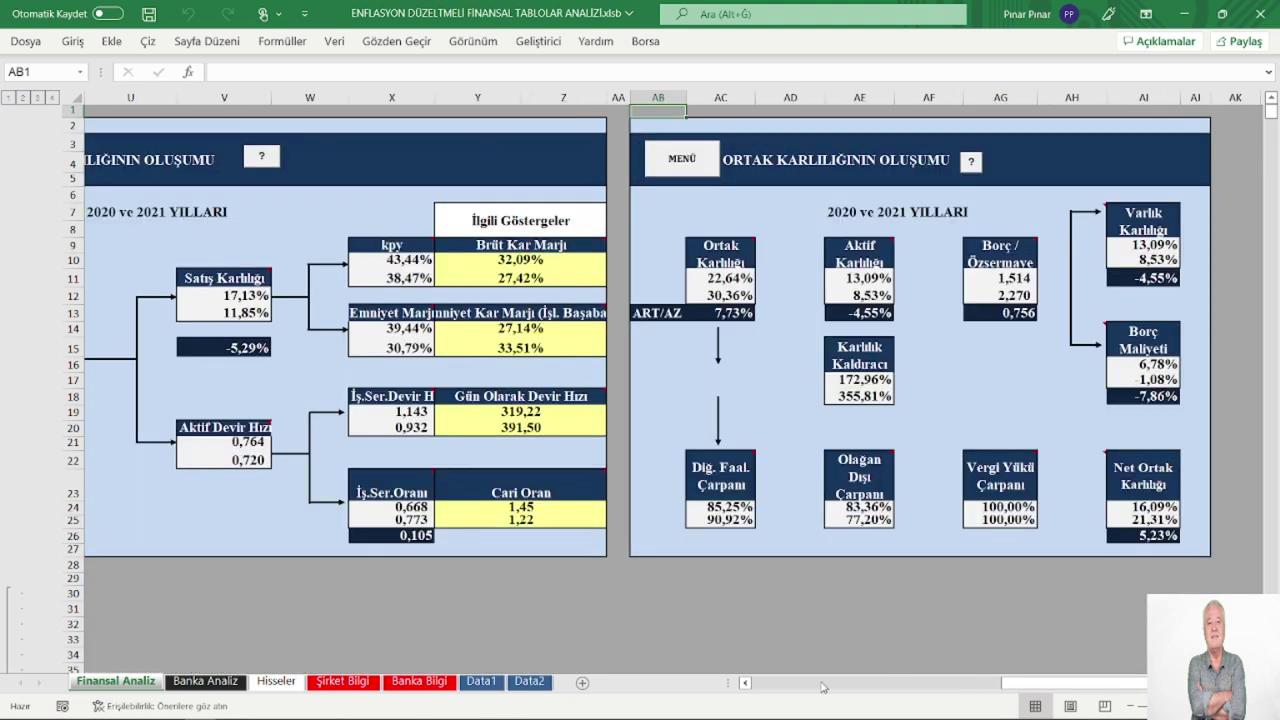
click(746, 684)
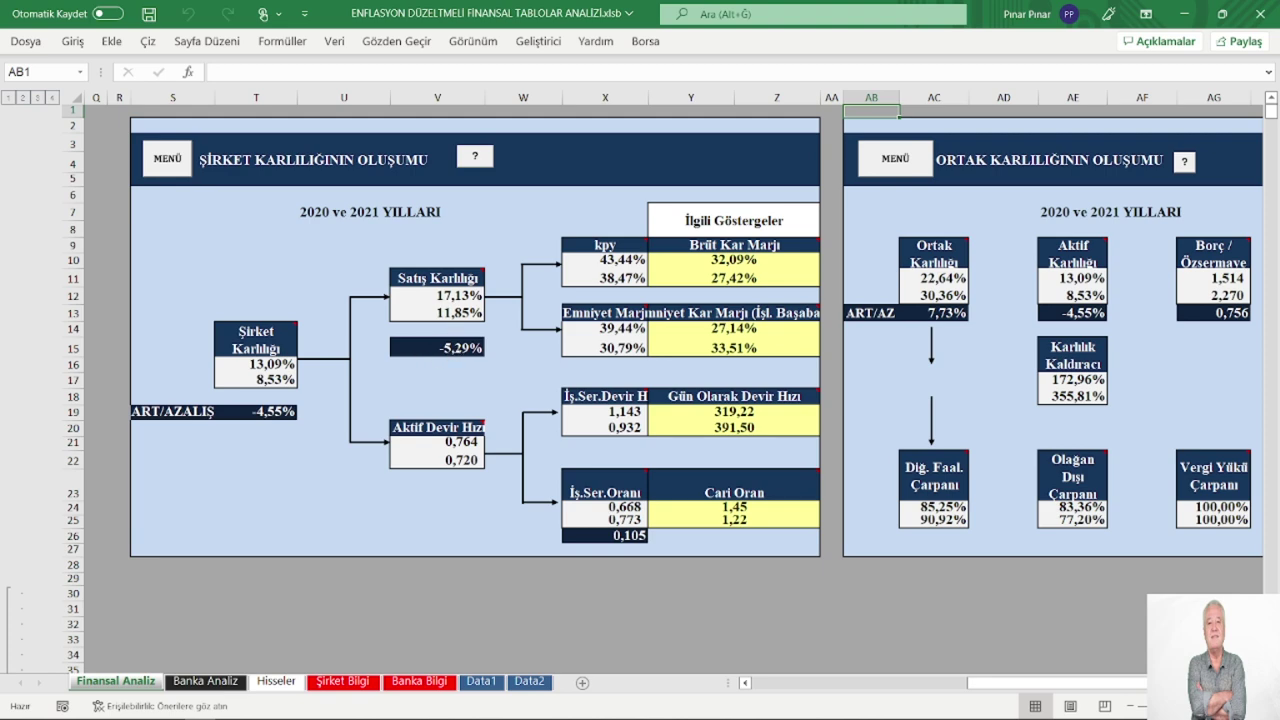
scroll(697, 411, right, 5)
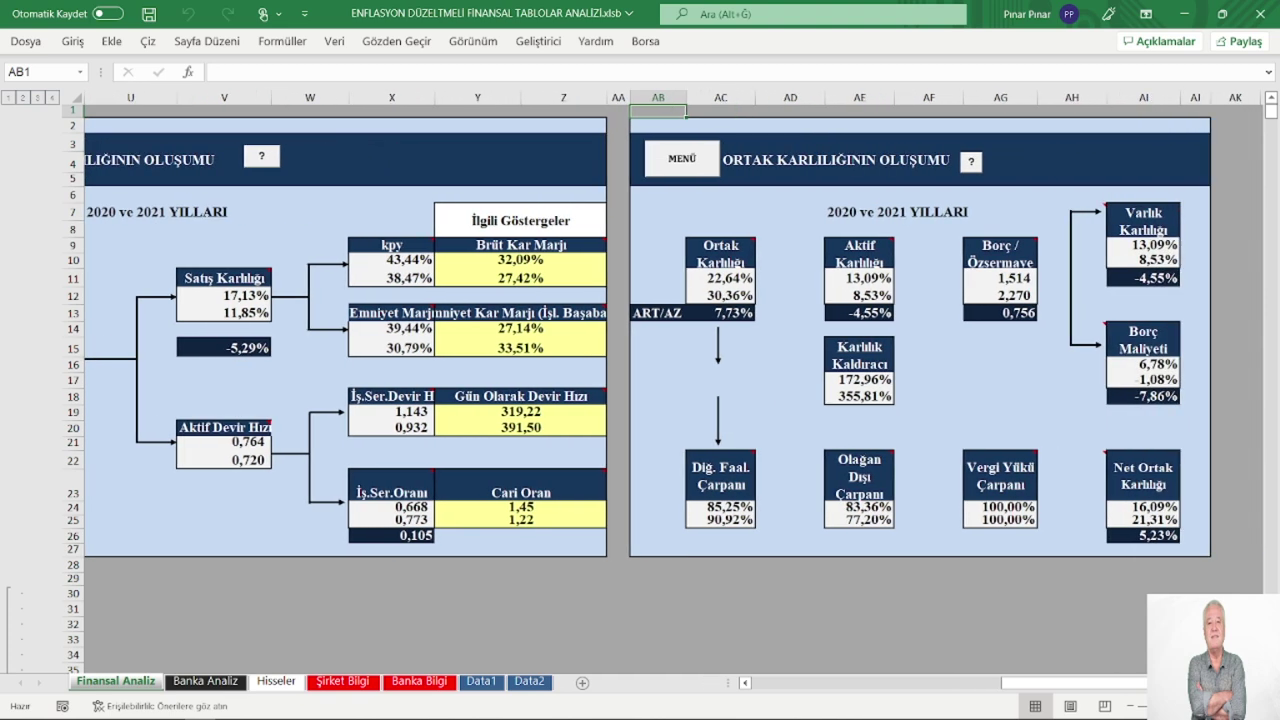
scroll(951, 332, right, 3)
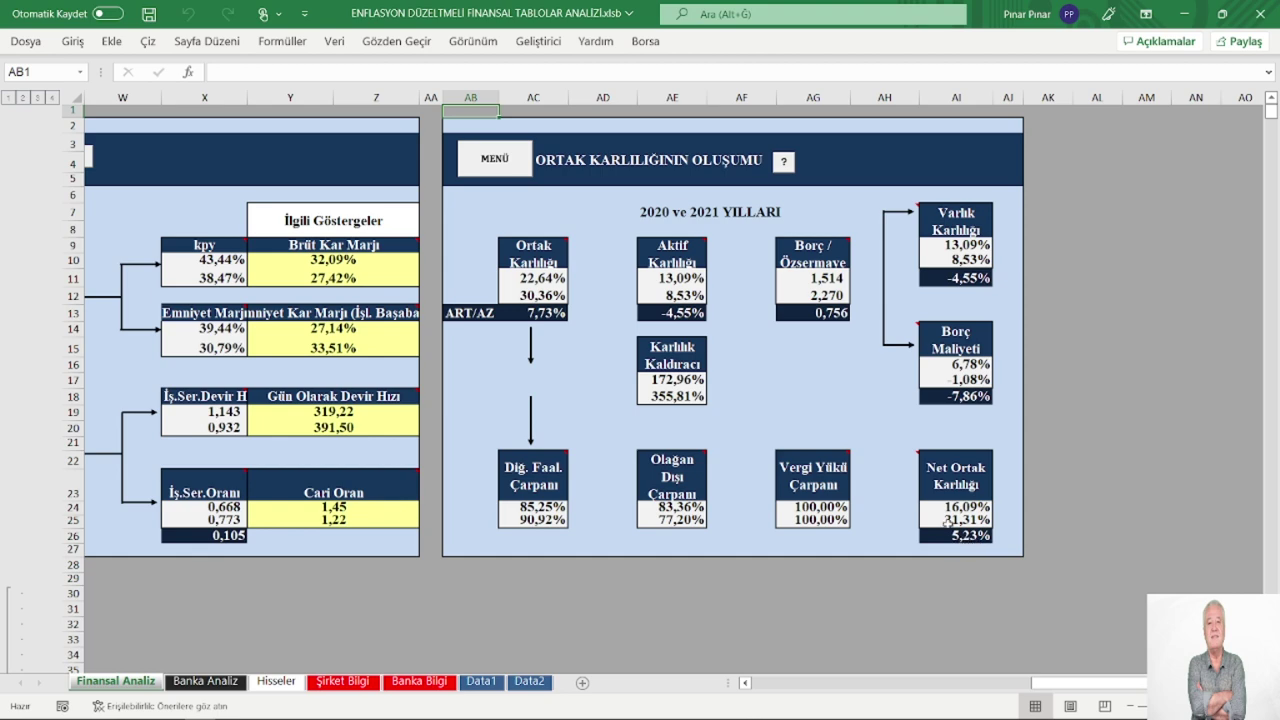
click(745, 683)
click(745, 683)
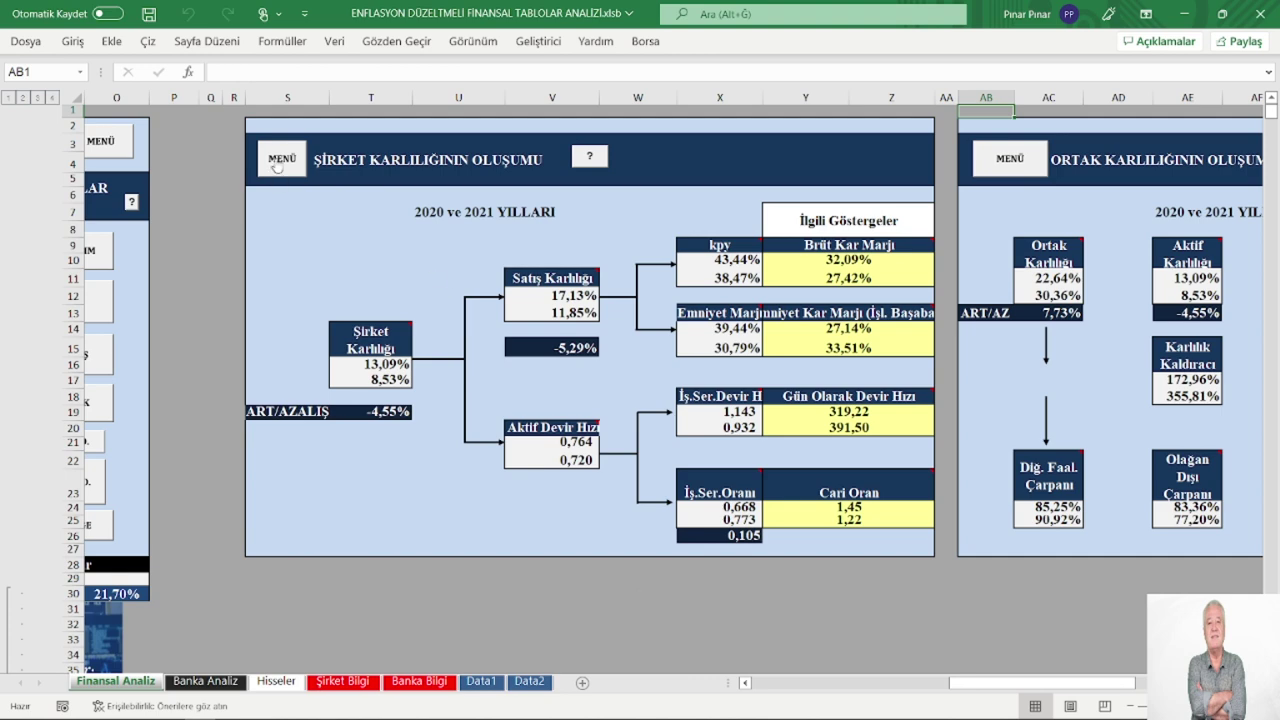
Return to the main menu and open the Hisse Değeri analysis for the 2020/12 and 2021/12 periods.
click(282, 162)
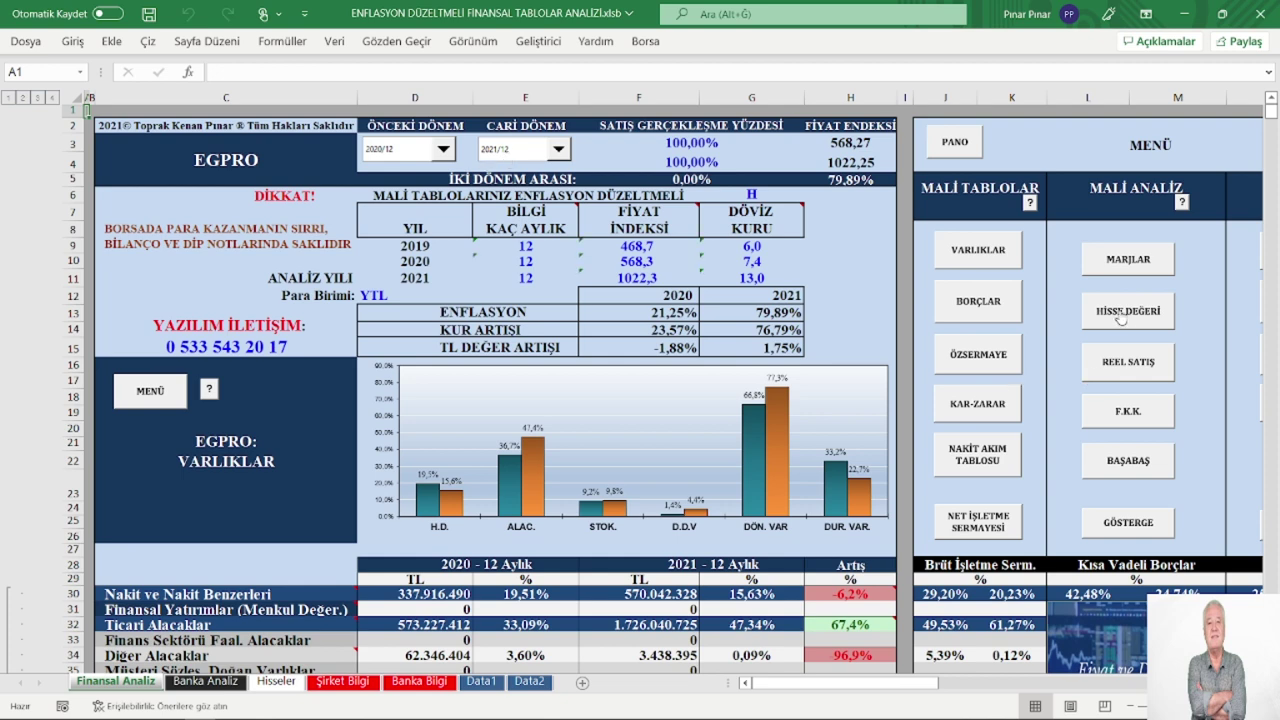
click(1122, 316)
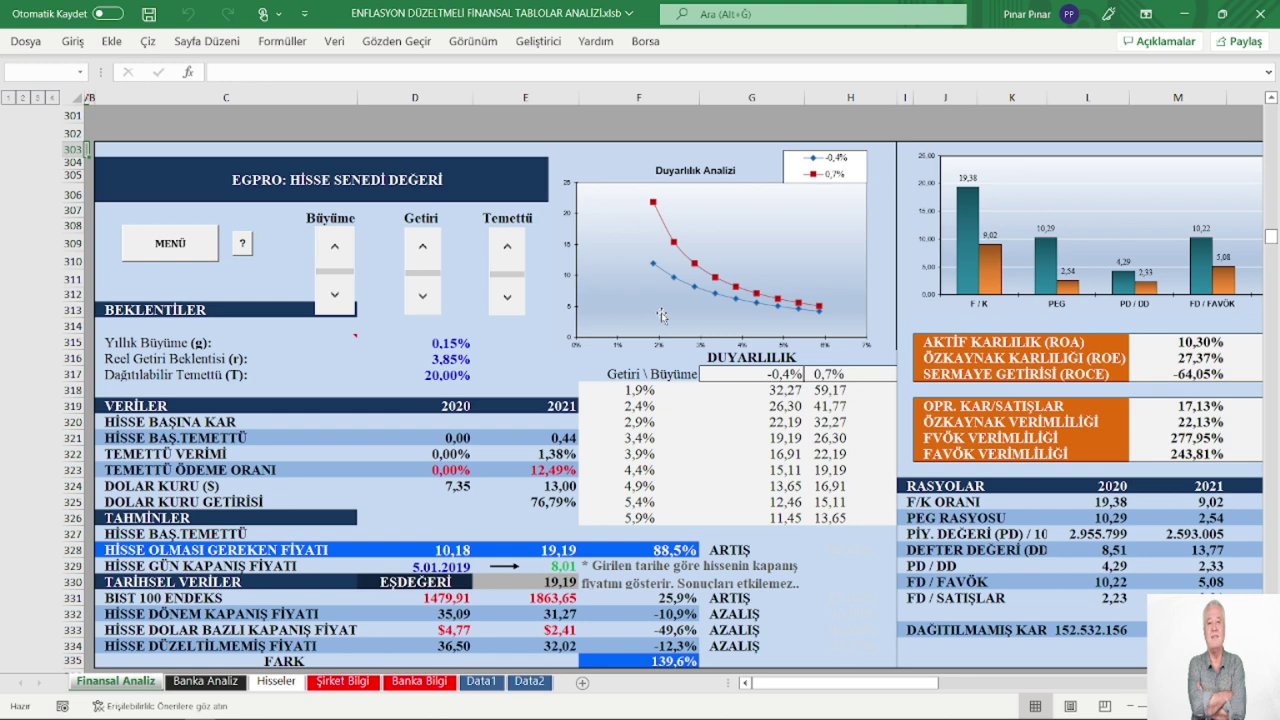
Change the date of the daily closing share price (HİSSE GÜN KAPANIŞ FİYATI) to 5.01.2022.
scroll(661, 316, down, 4)
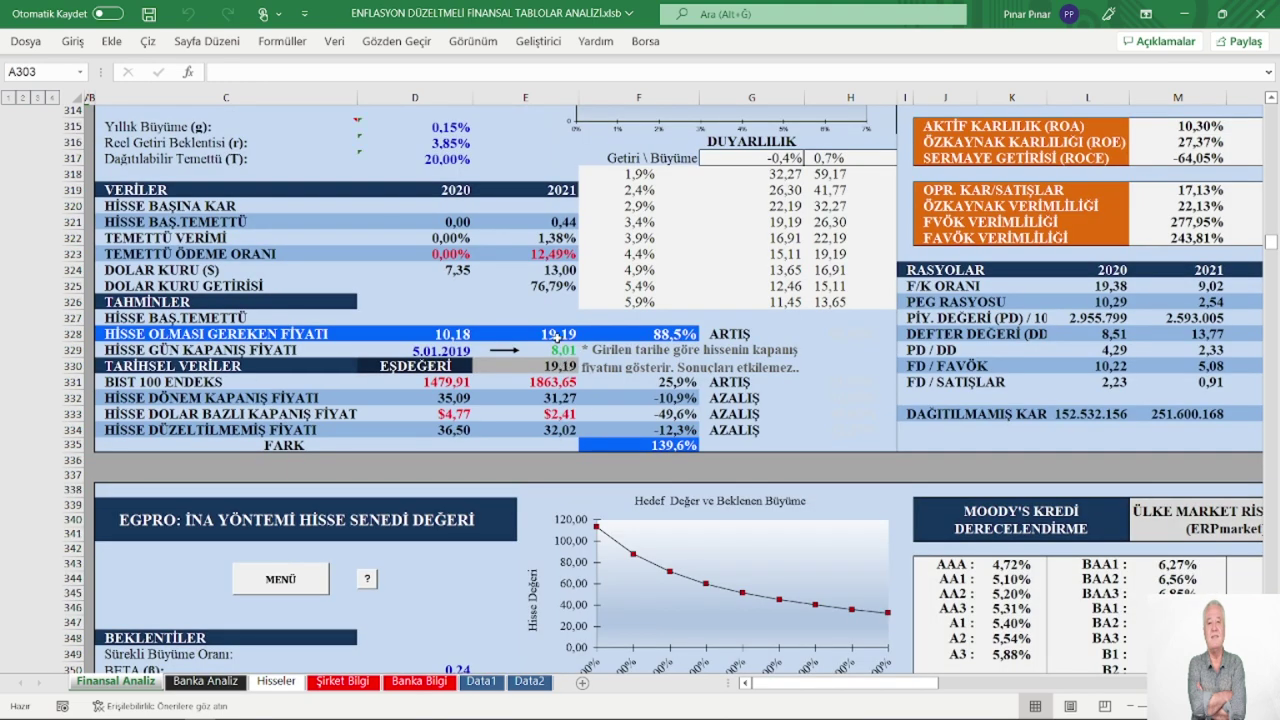
click(440, 352)
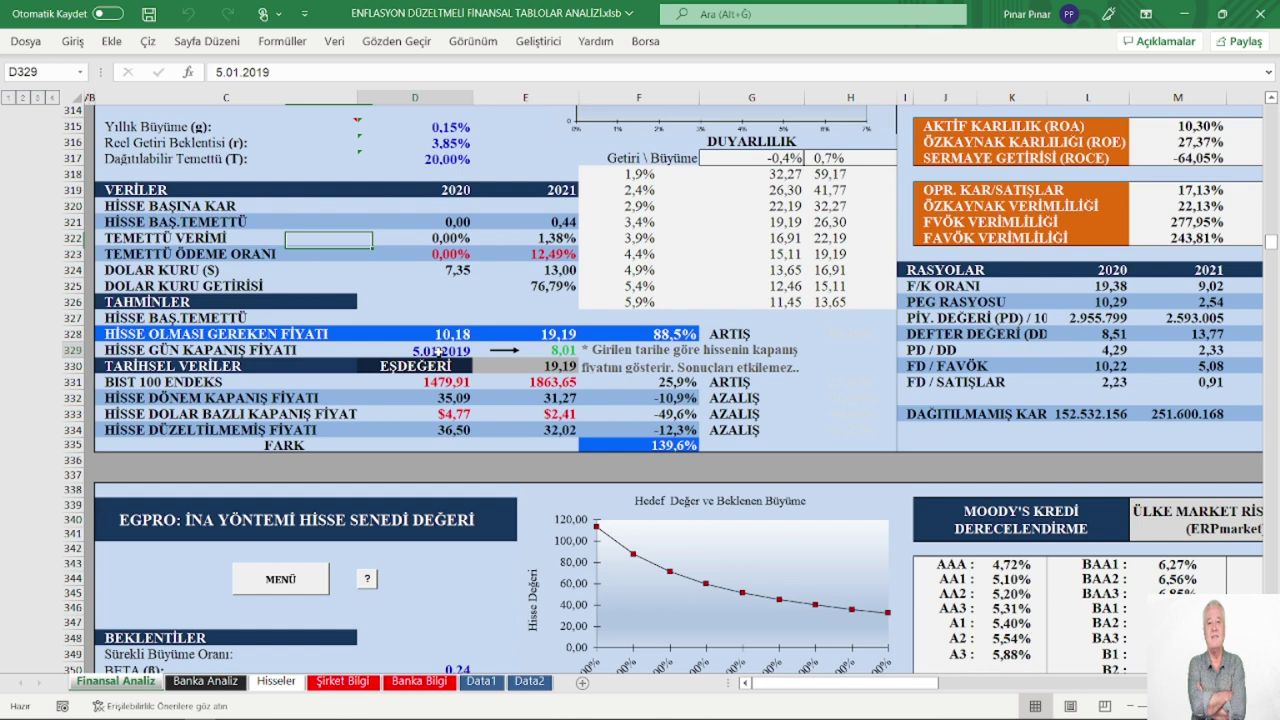
scroll(440, 352, up, 2)
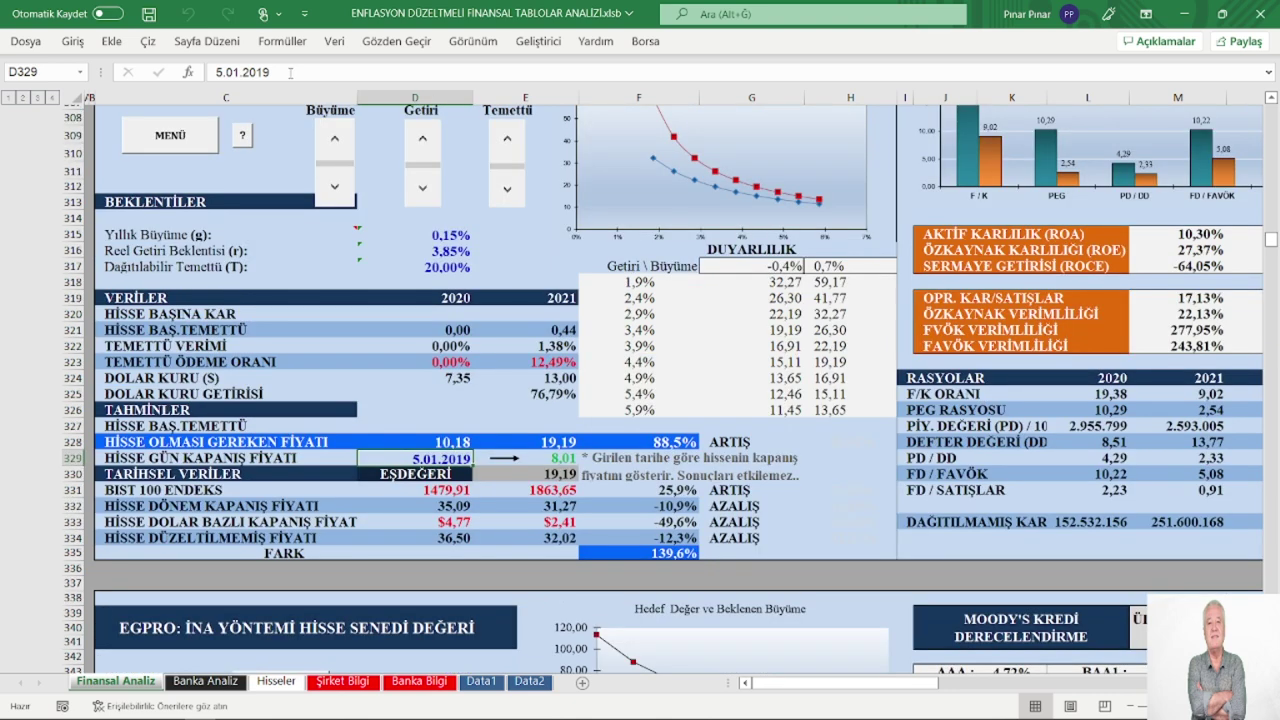
click(290, 72)
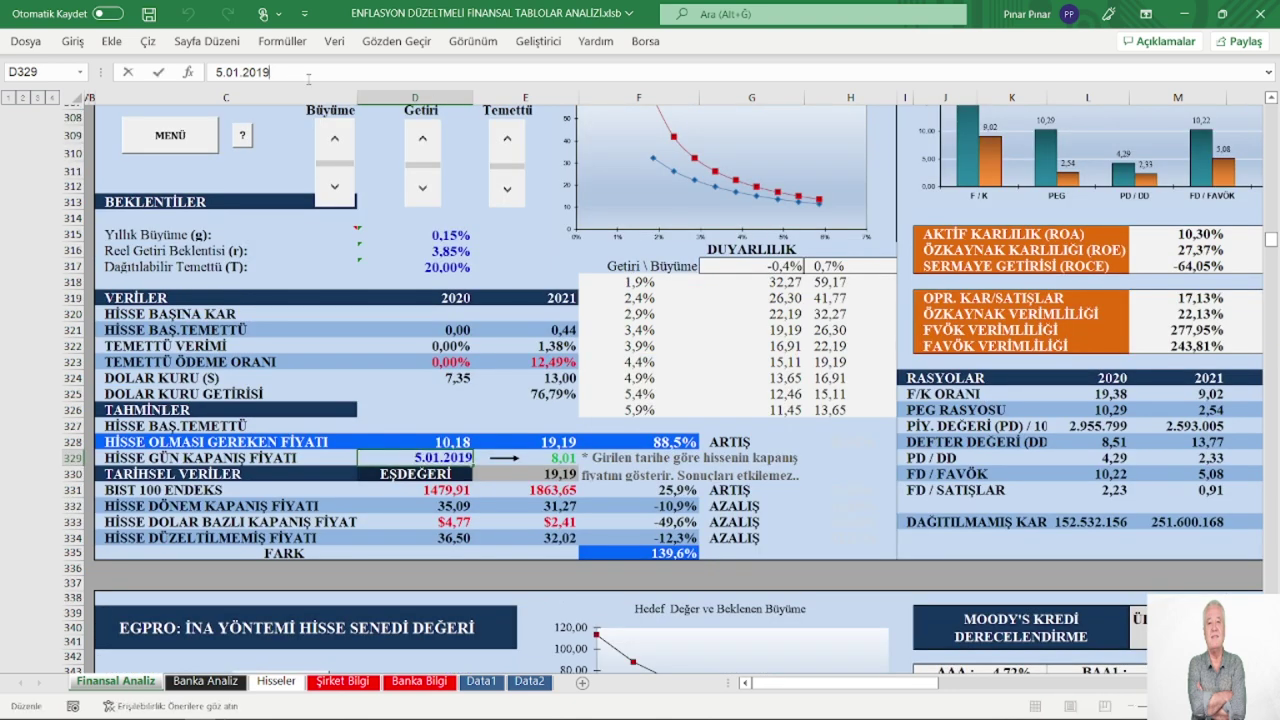
key(BackSpace)
key(BackSpace)
text(22)
key(Return)
scroll(444, 470, down, 1)
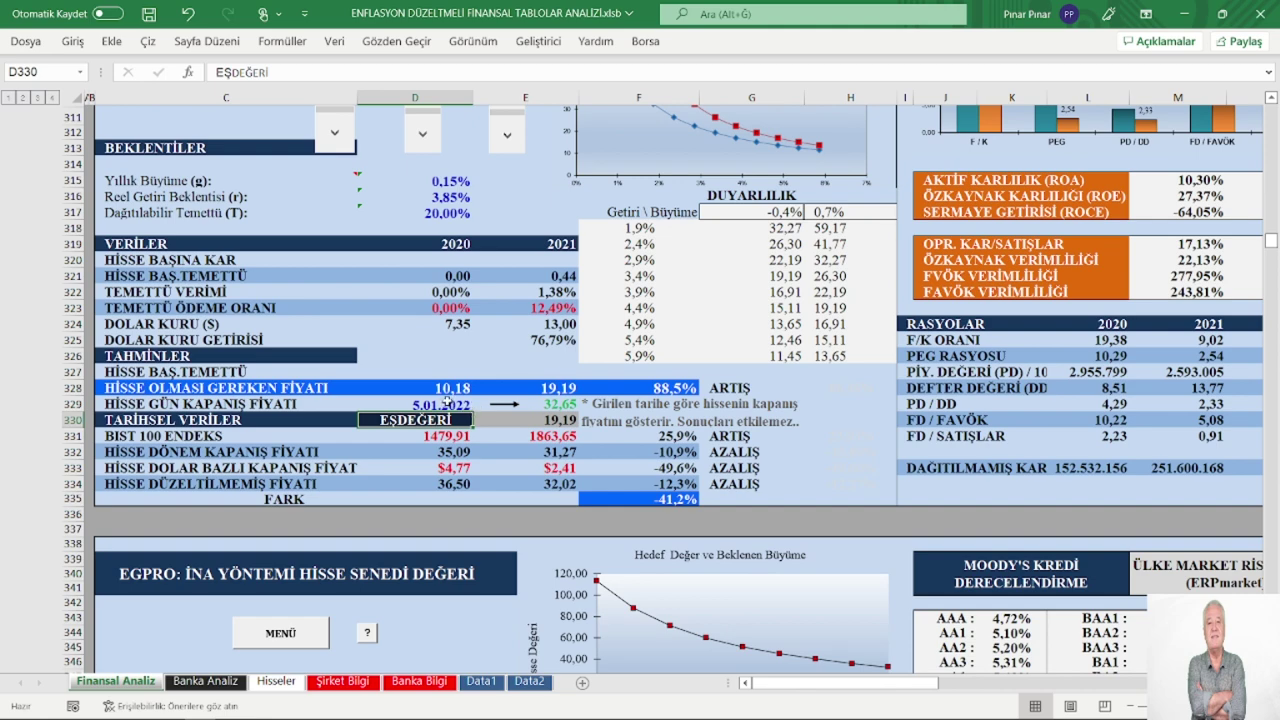
Check the selected periods in the main menu and reopen the Hisse Değeri analysis at its price estimates.
click(446, 402)
scroll(338, 334, up, 2)
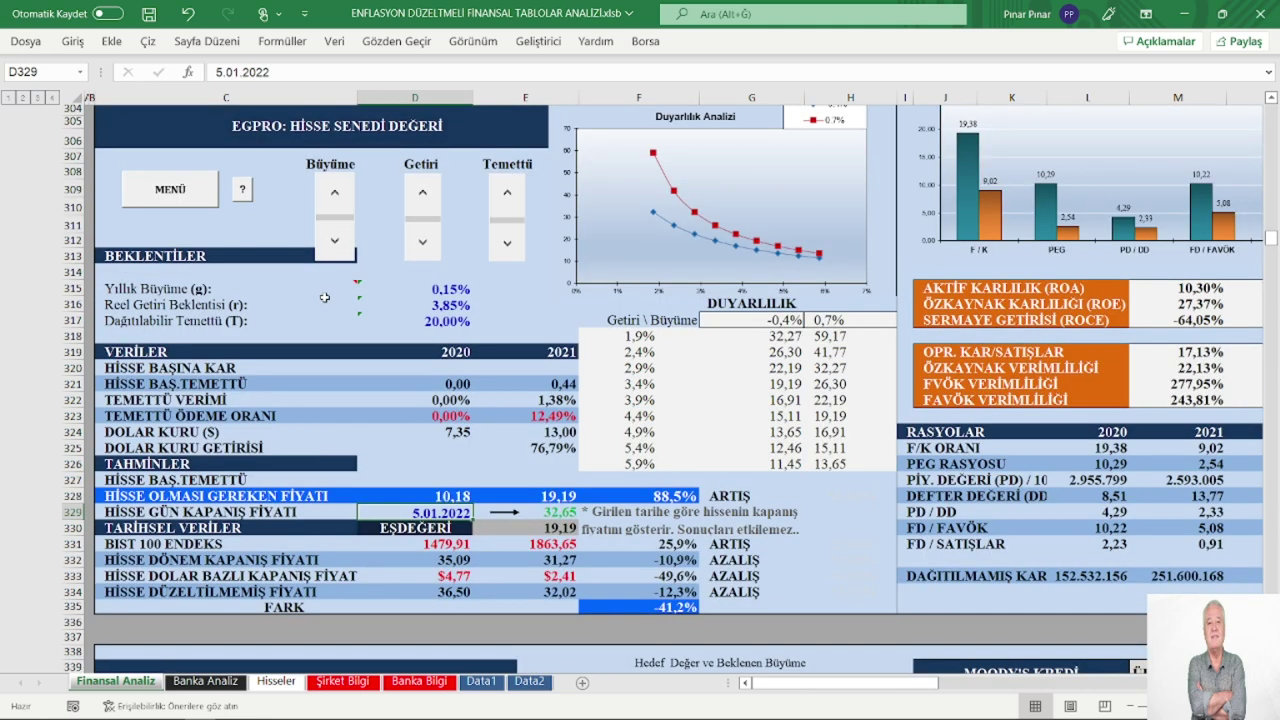
click(146, 194)
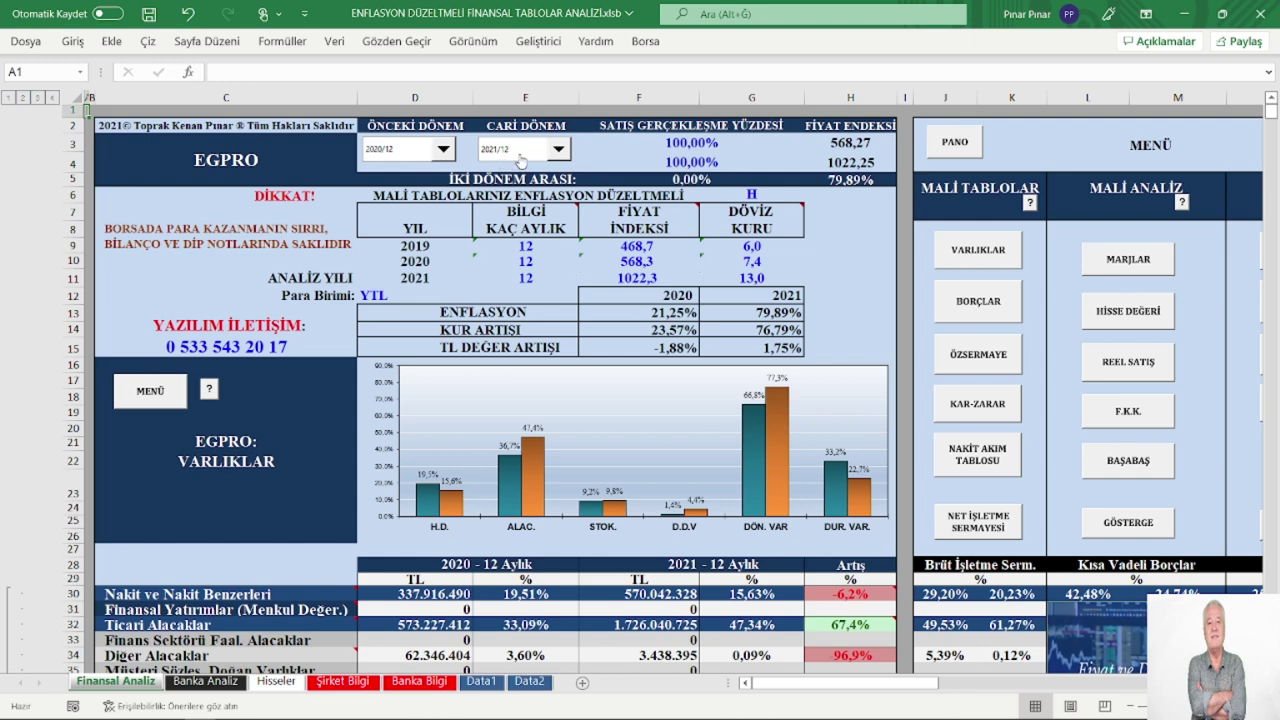
click(1106, 318)
scroll(470, 376, down, 2)
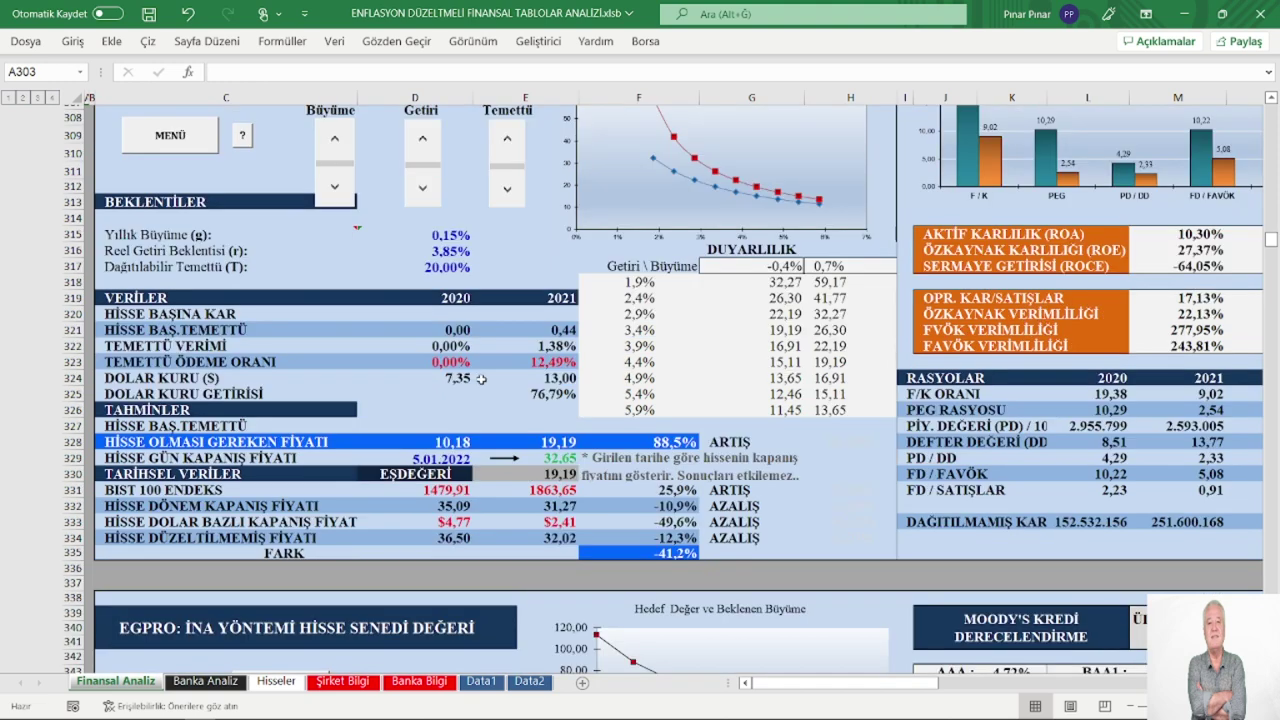
Set the annual growth expectation to 0,35% and the real return expectation to 3,95% in the Hisse Değeri analysis.
click(442, 267)
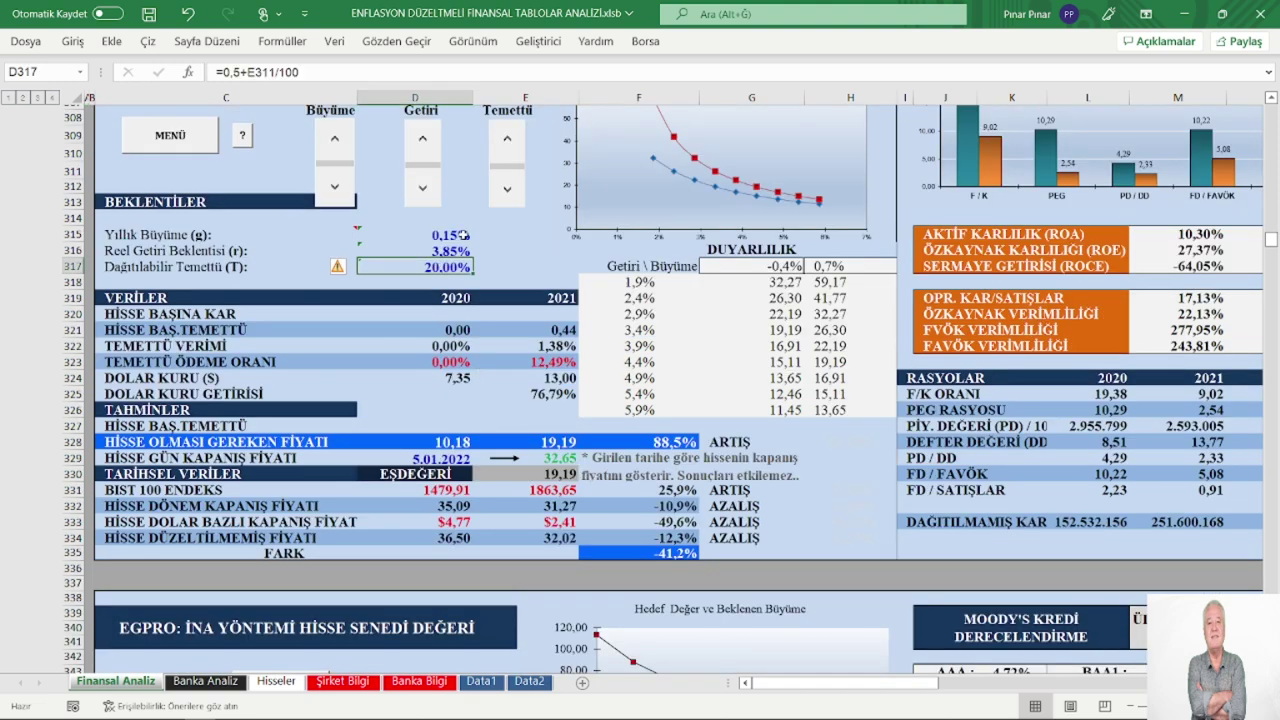
key(Up)
key(Up)
scroll(407, 251, up, 2)
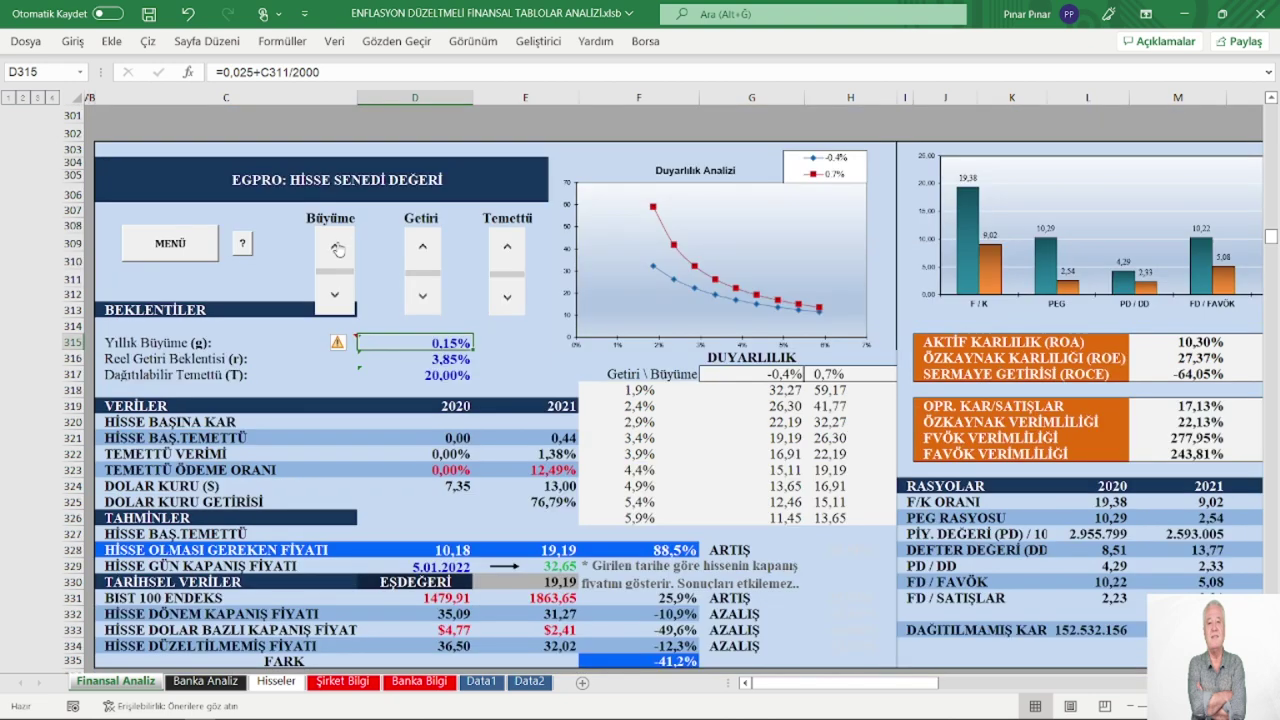
click(335, 249)
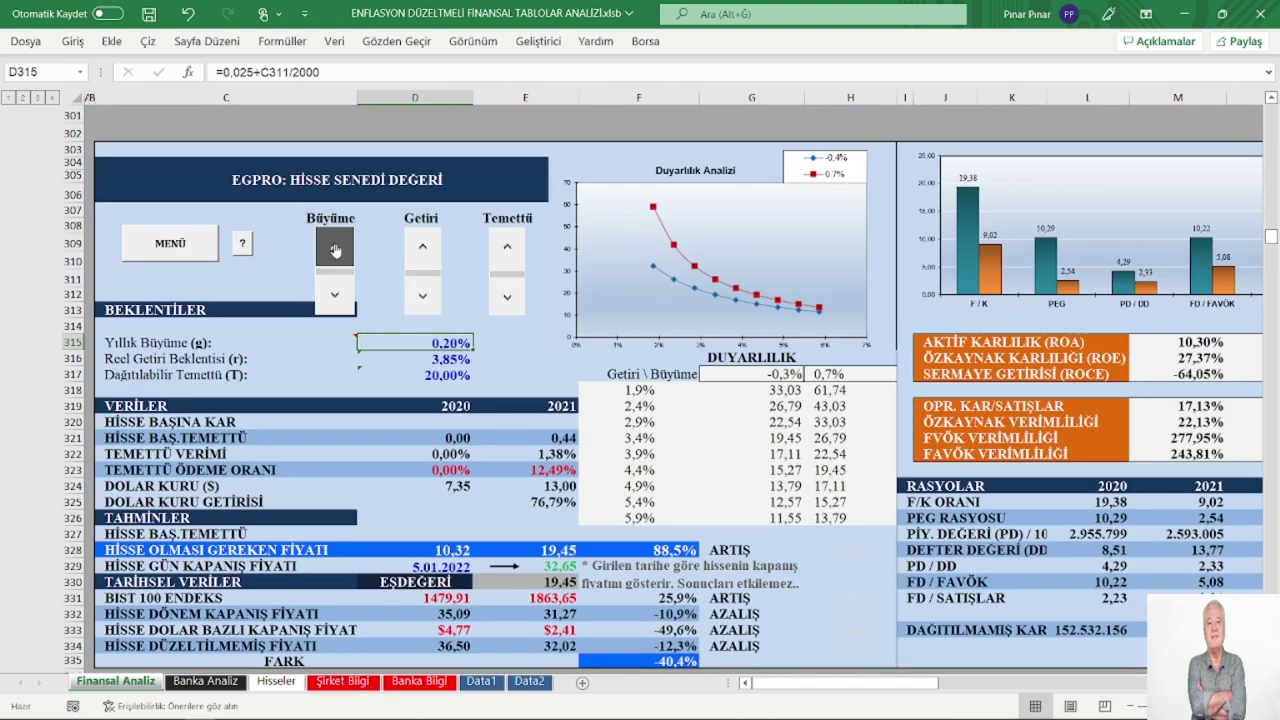
click(335, 249)
click(335, 249)
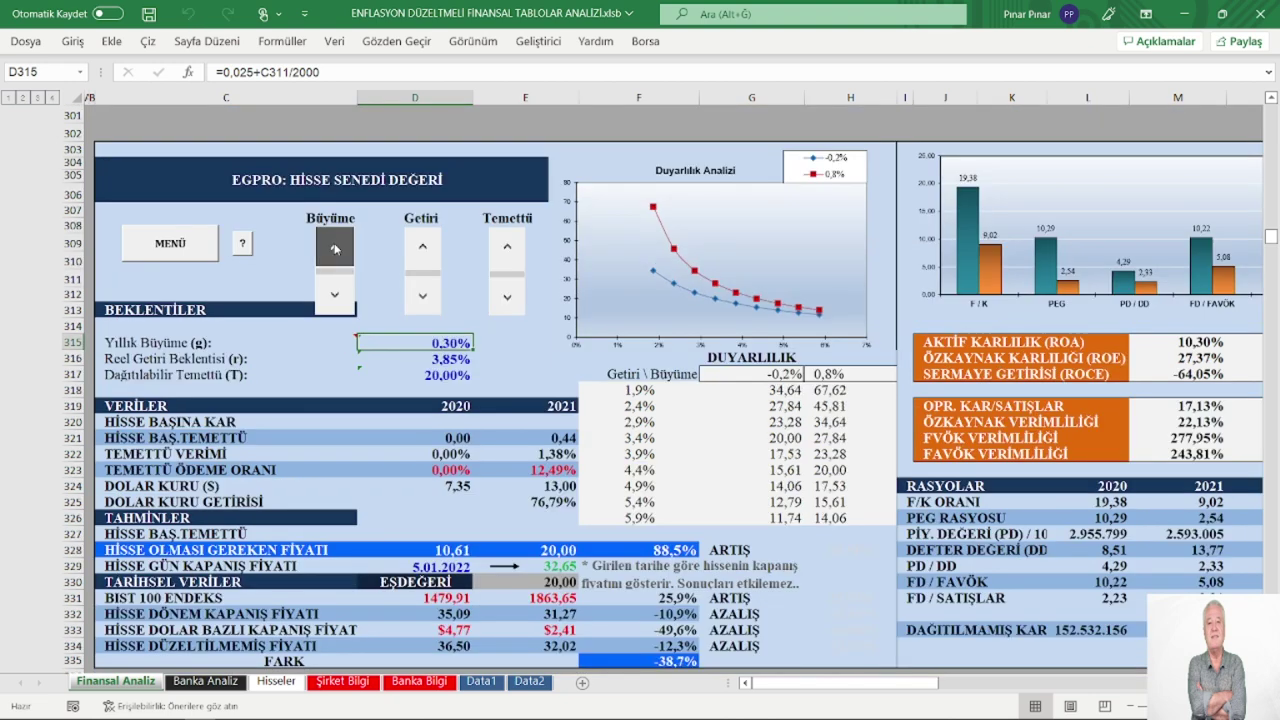
click(335, 298)
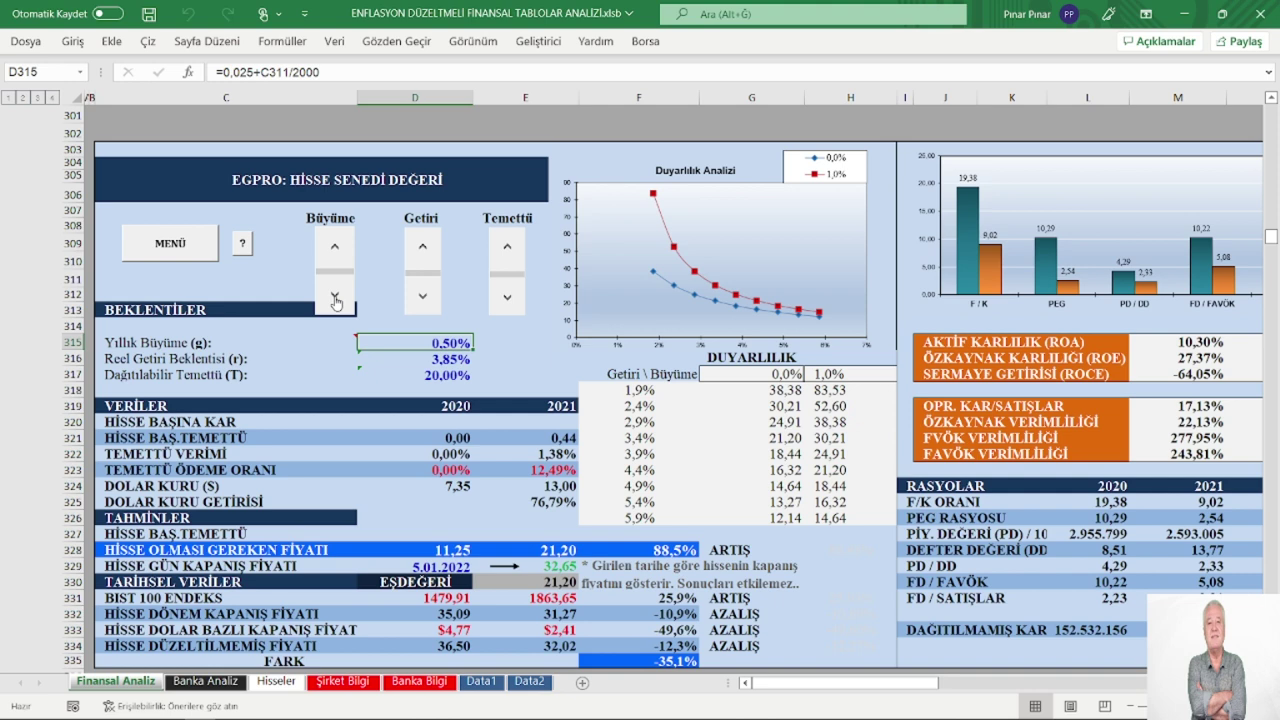
click(335, 298)
click(335, 252)
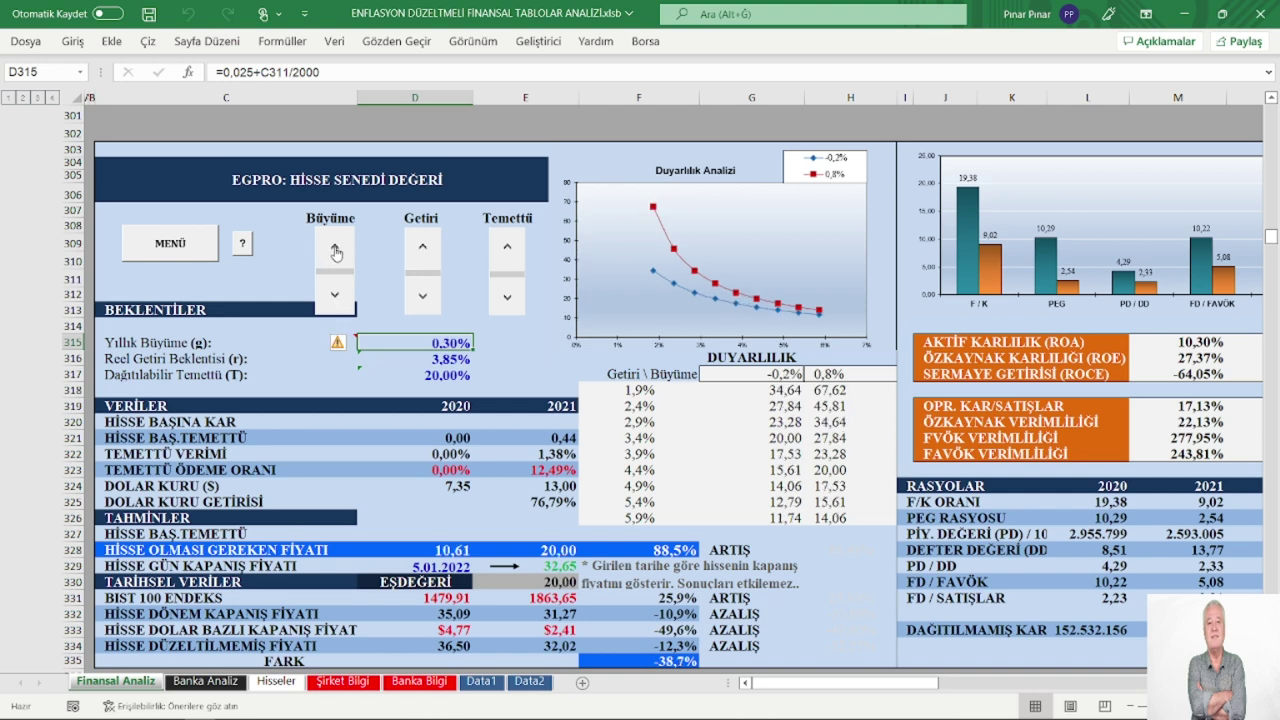
click(335, 252)
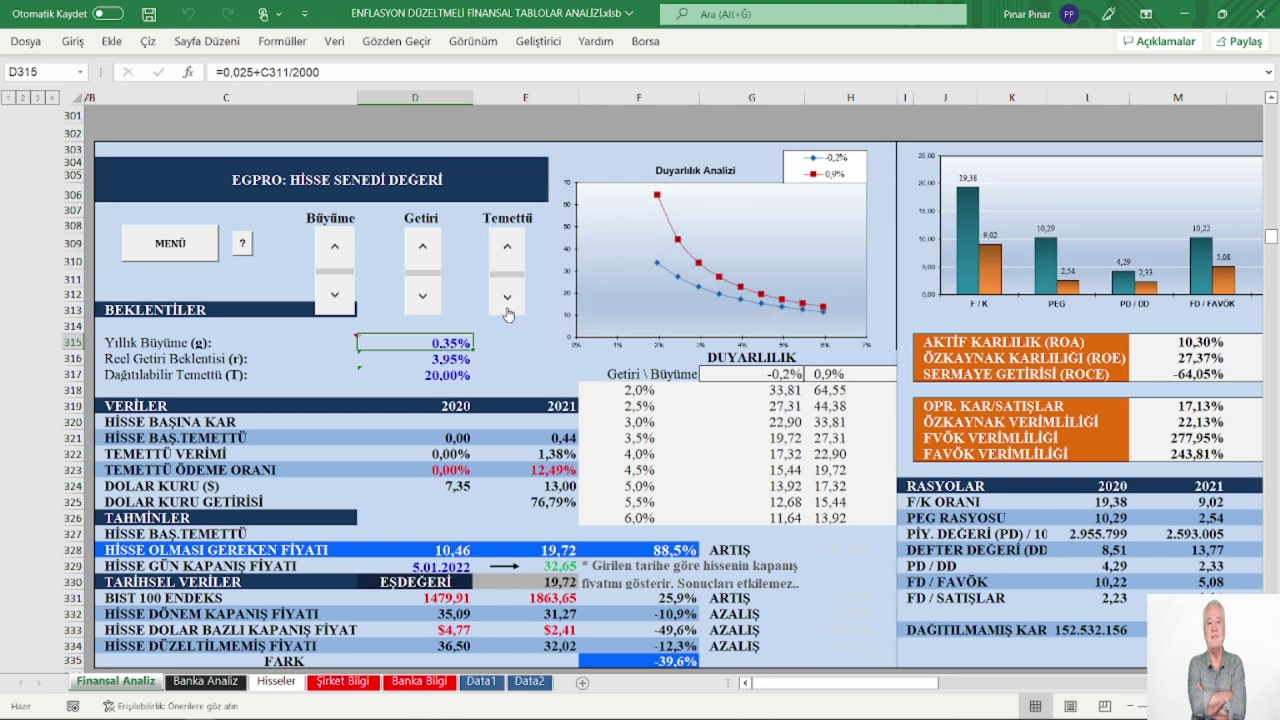
Raise the distributable dividend expectation to 32,00% and compare the estimated share price with the closing price.
click(508, 250)
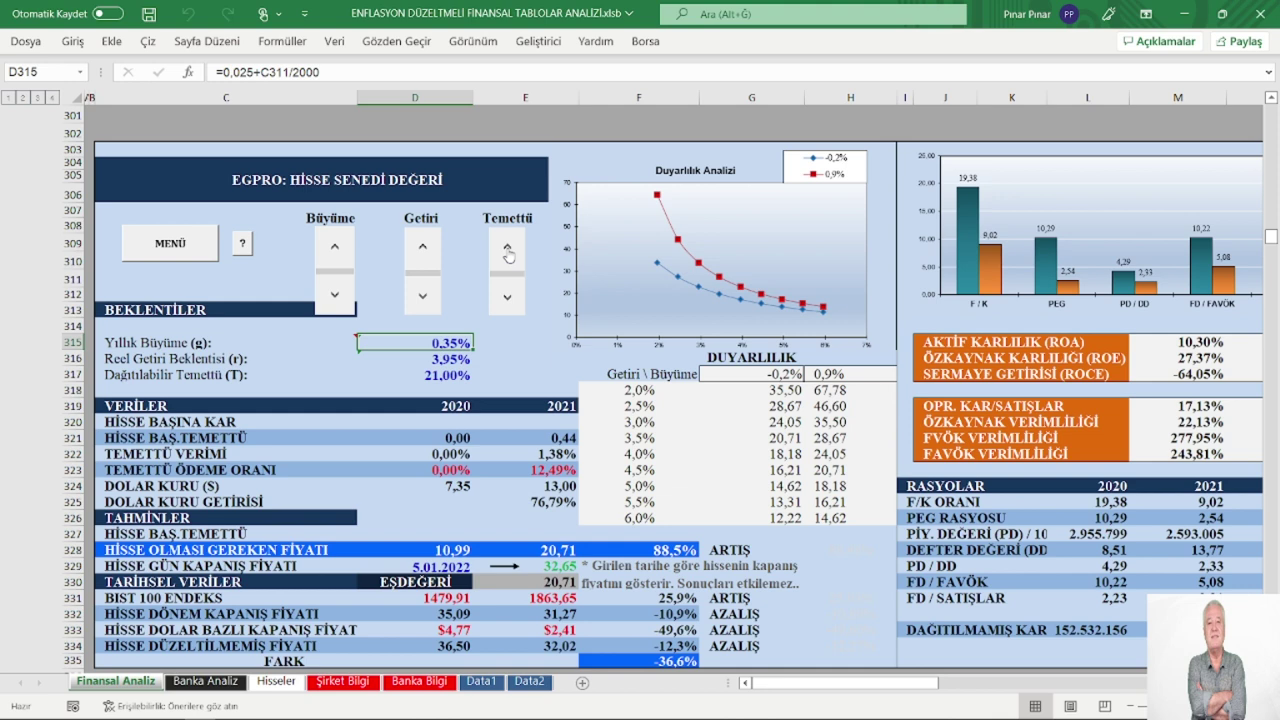
click(509, 250)
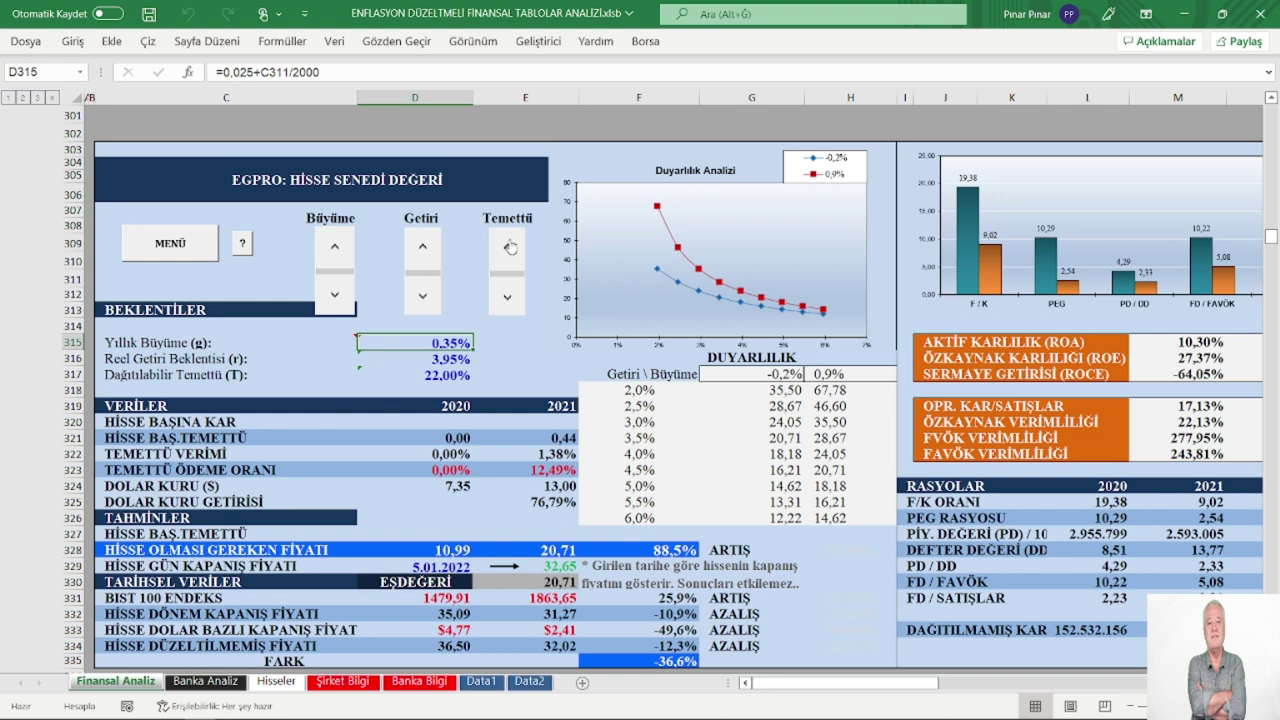
click(508, 246)
scroll(220, 248, down, 2)
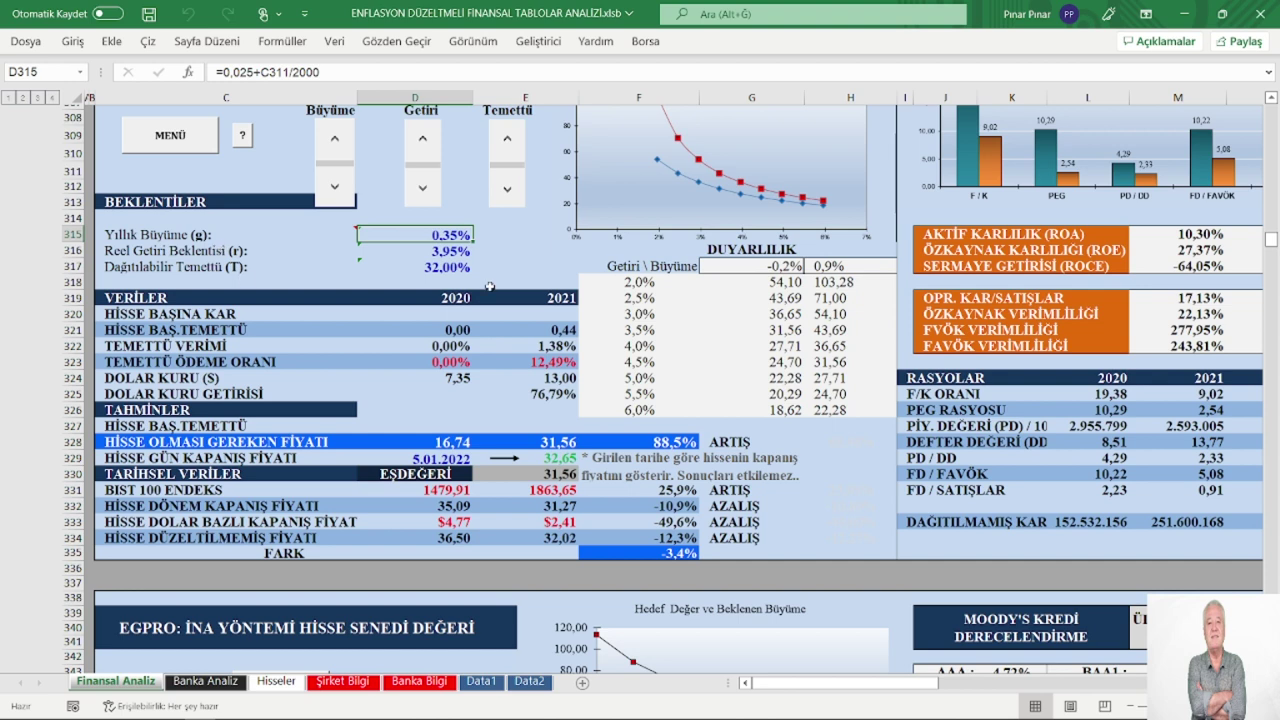
scroll(490, 287, down, 2)
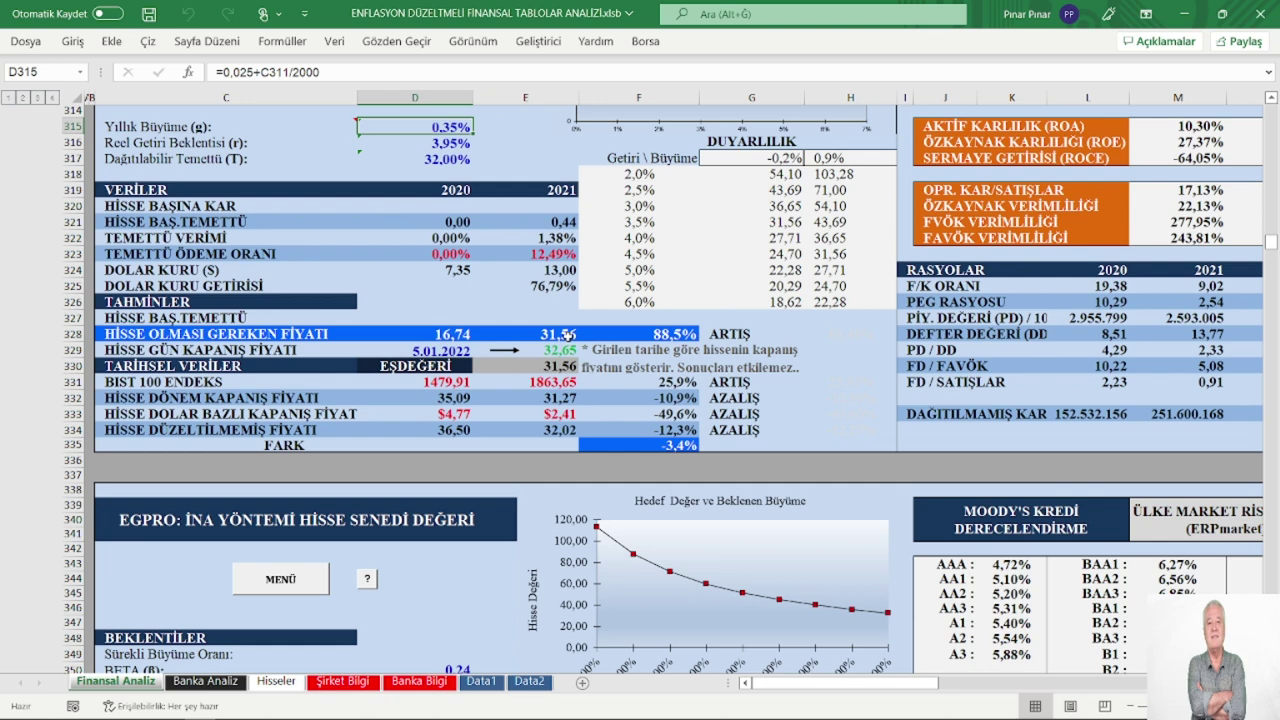
Return to the start of the sheet and set the previous period to 2021/03 and the current period to 2022/03.
scroll(567, 336, up, 7)
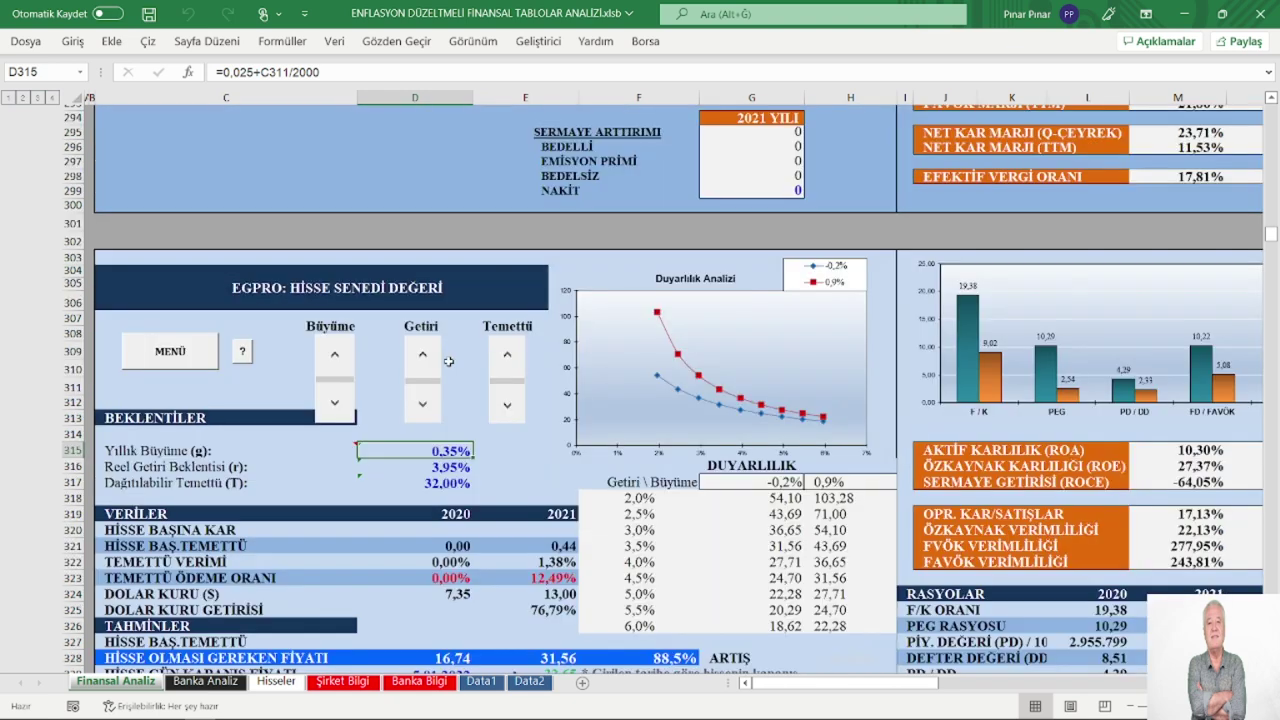
key(ctrl+Home)
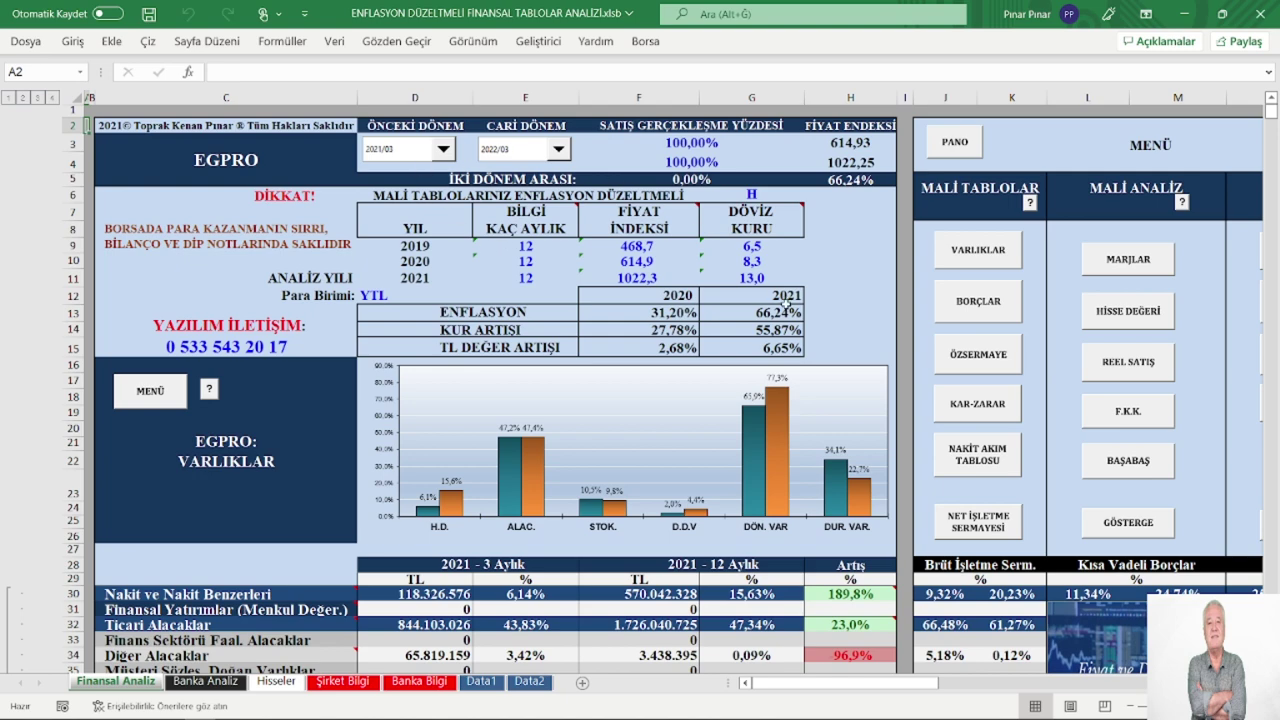
Examine the inflation figures and the Varlıklar table's period headings, current assets and fixed assets for the selected periods.
scroll(785, 305, down, 1)
scroll(779, 304, down, 4)
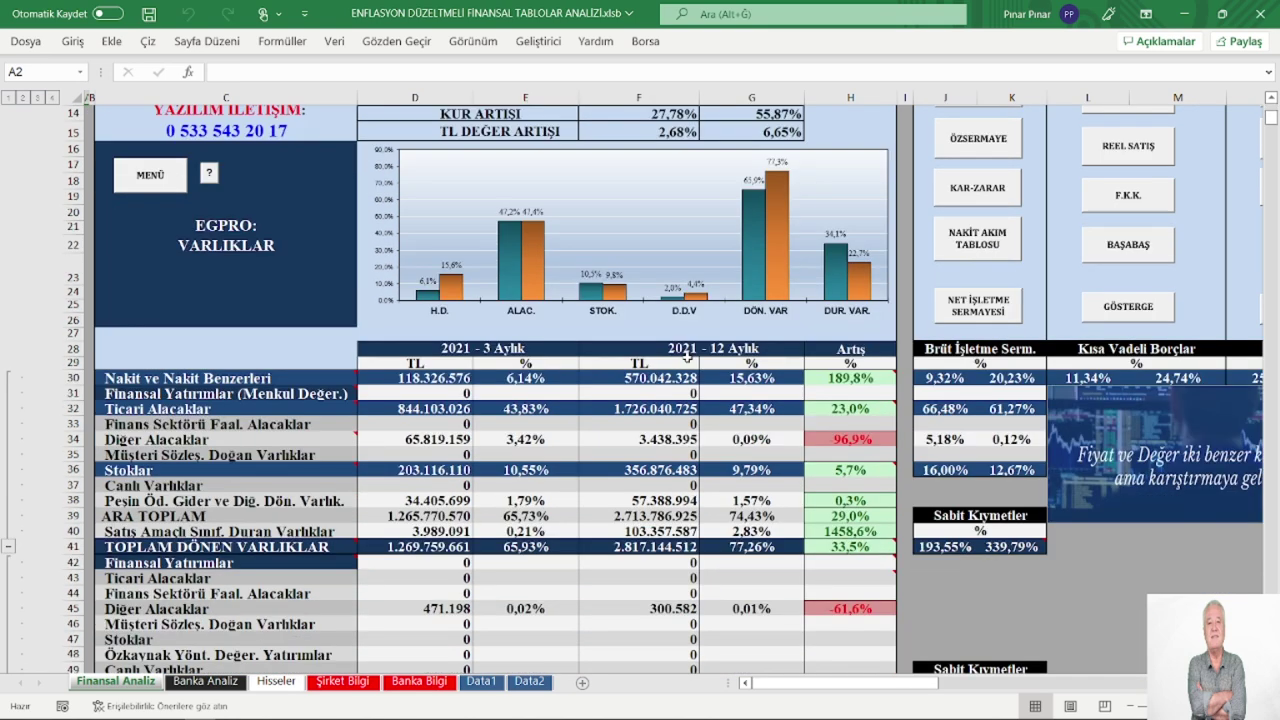
scroll(299, 365, up, 4)
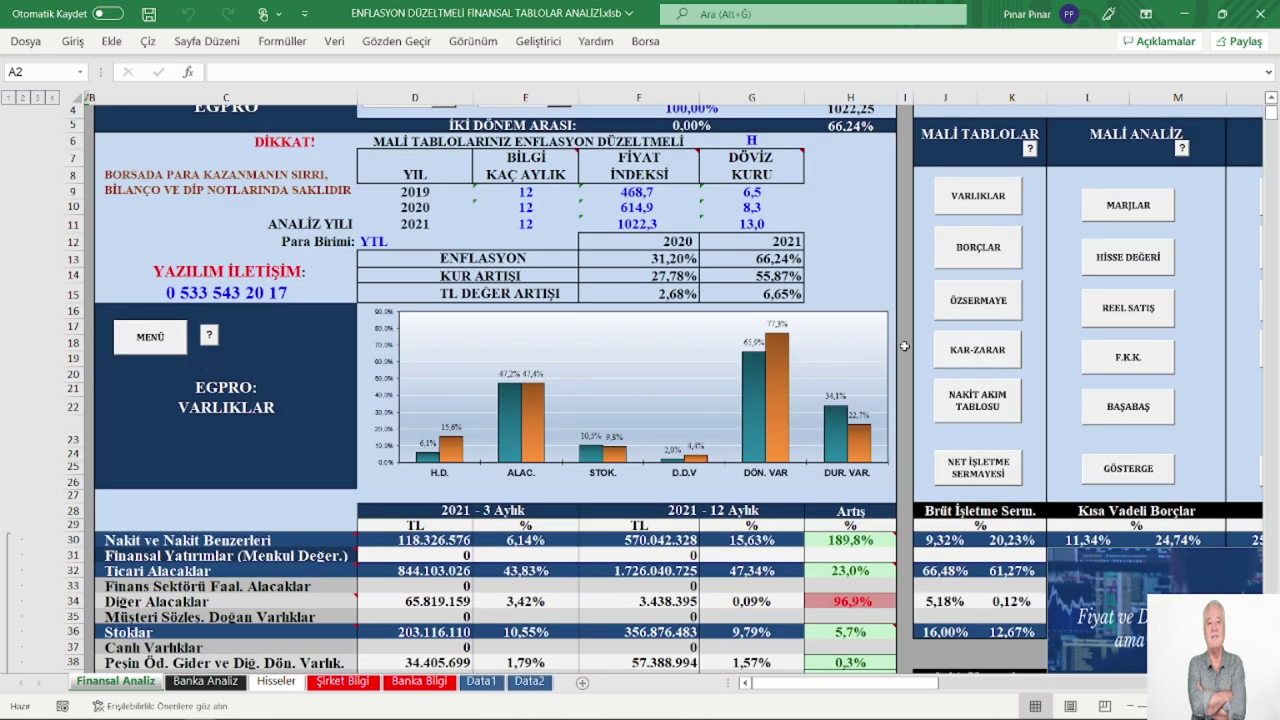
scroll(904, 346, up, 1)
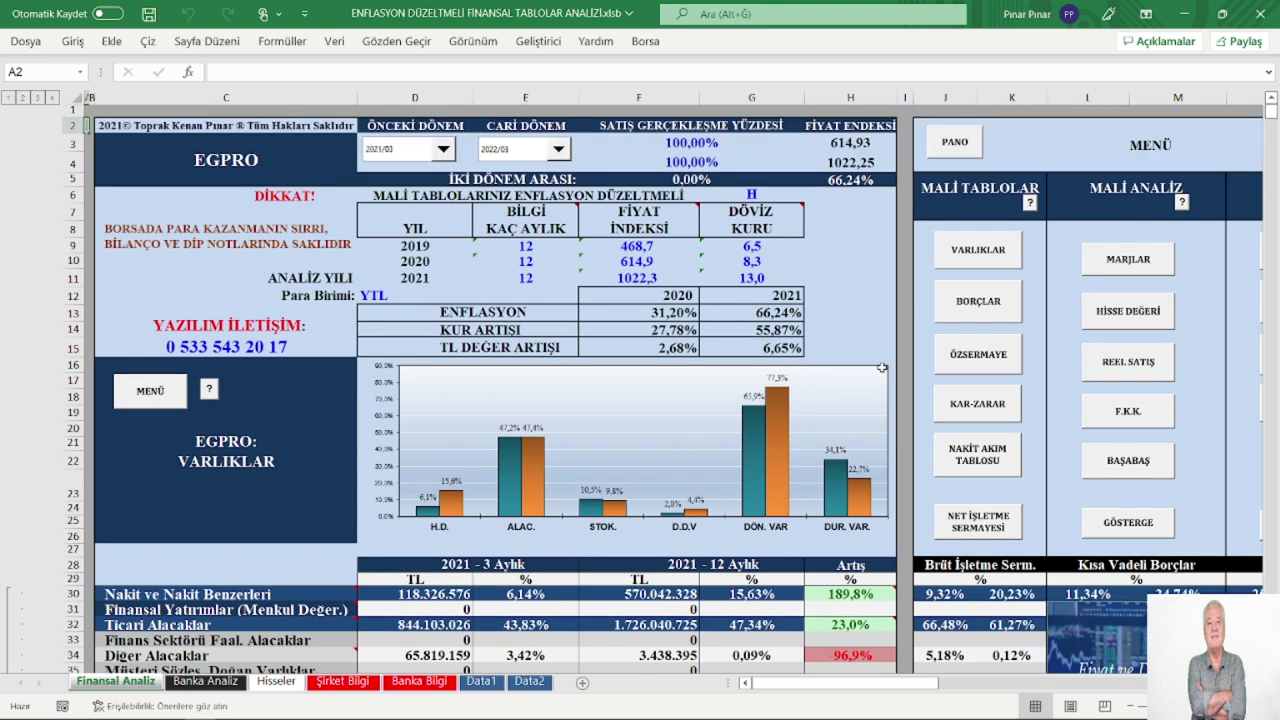
scroll(881, 368, down, 2)
scroll(1094, 539, down, 3)
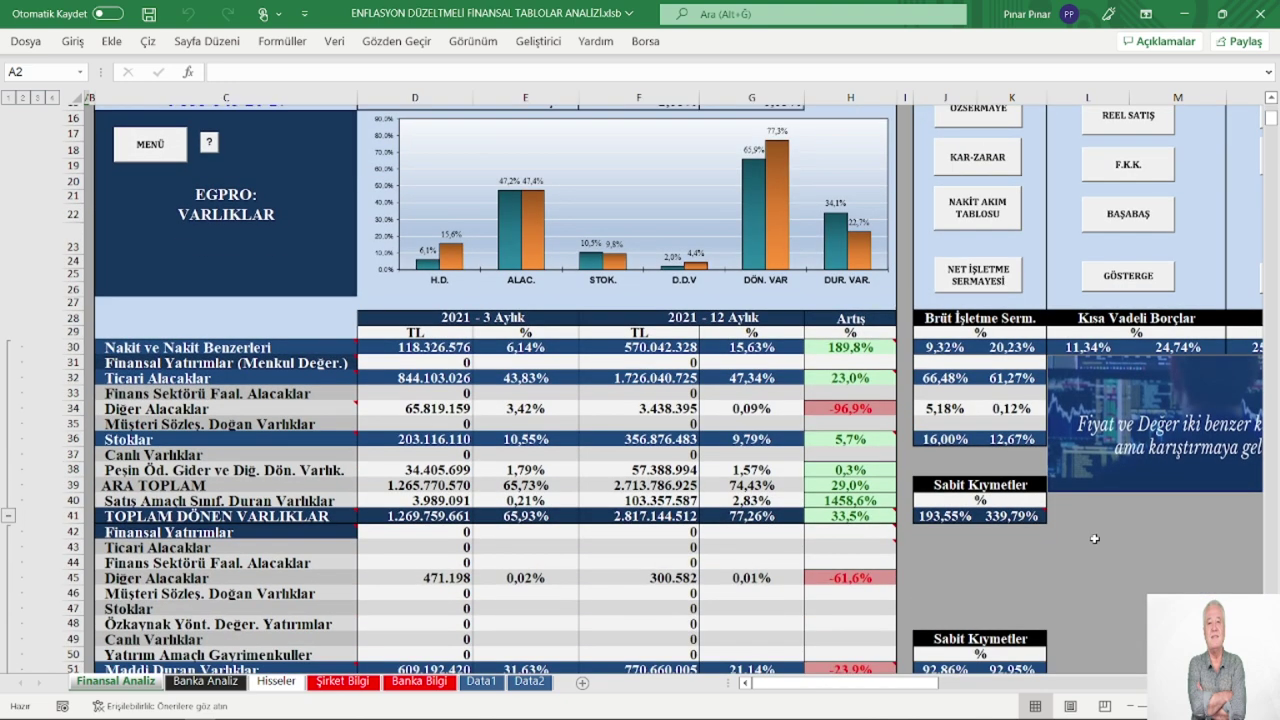
scroll(1094, 539, down, 2)
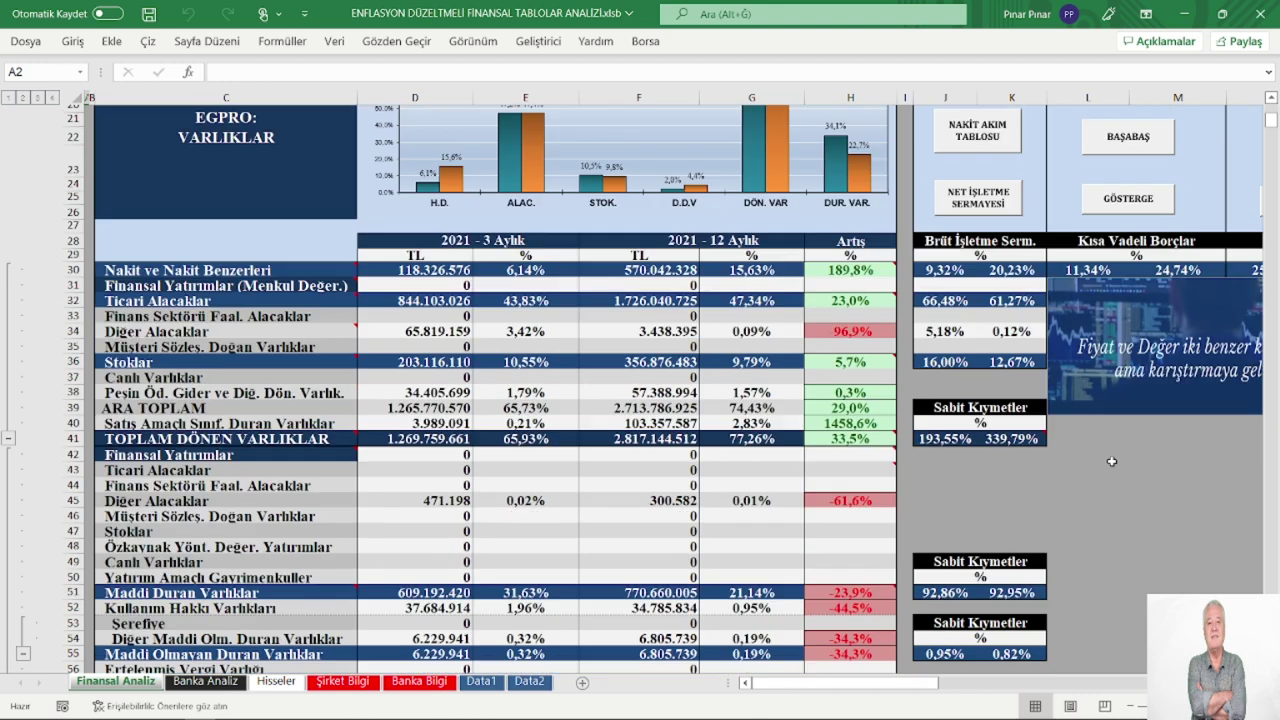
click(1111, 461)
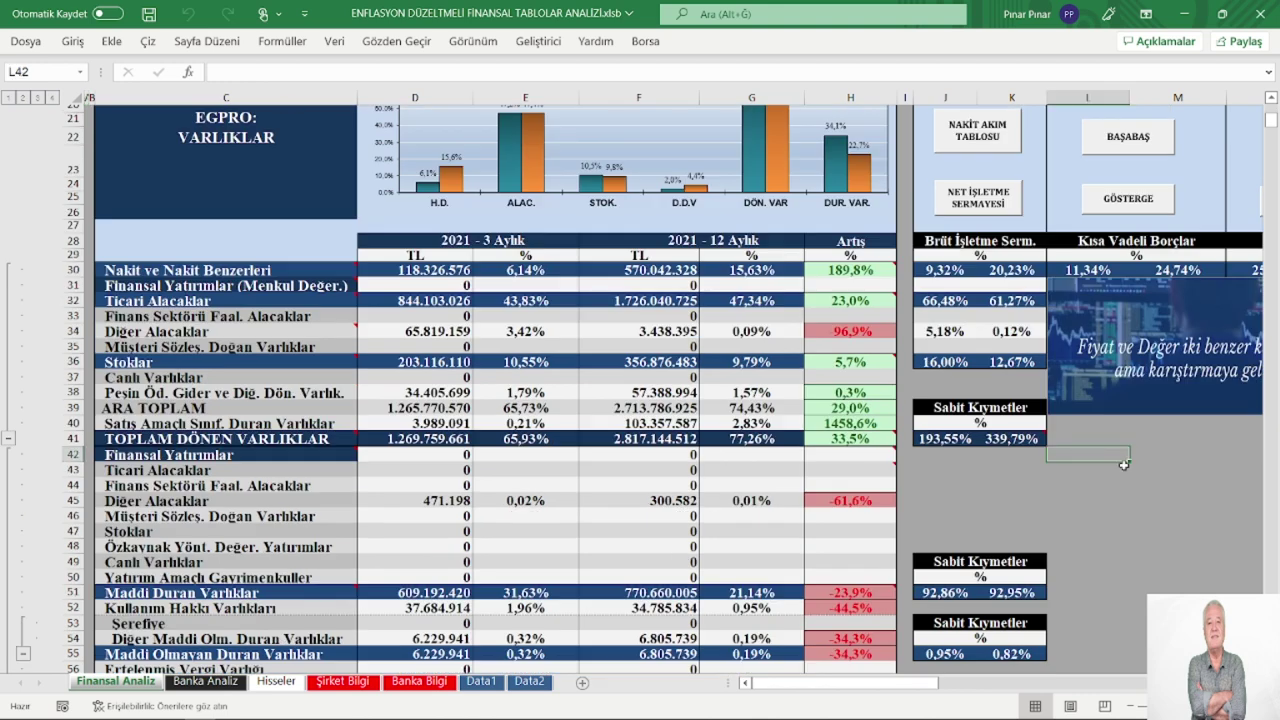